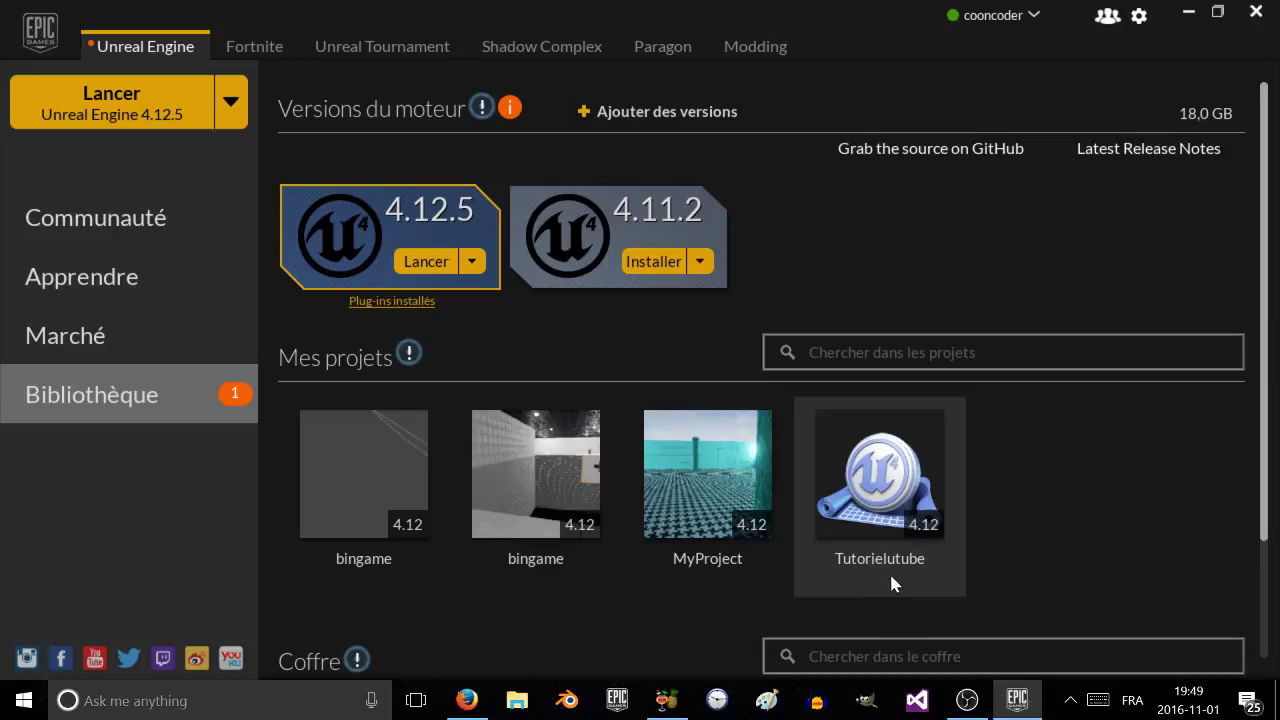
# Open the Tutorielutube project in the Unreal Engine 4.12 editor.
pyautogui.doubleClick(908, 497)
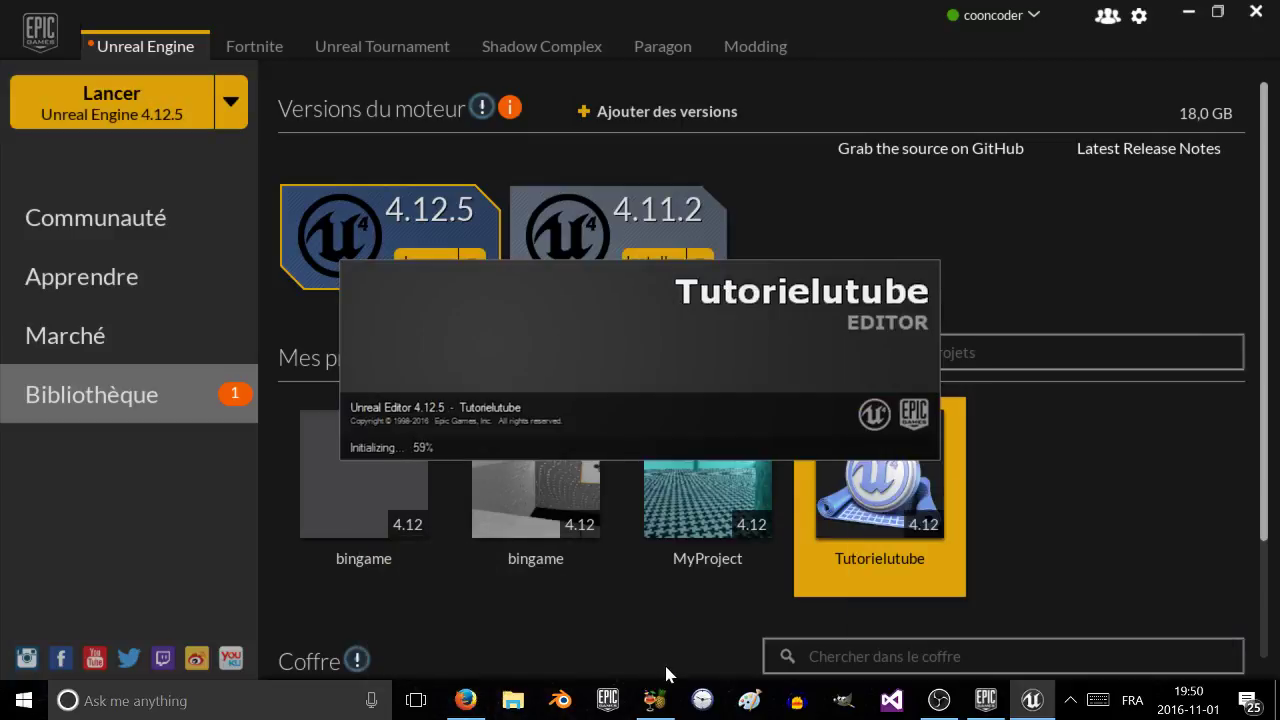
pyautogui.click(945, 706)
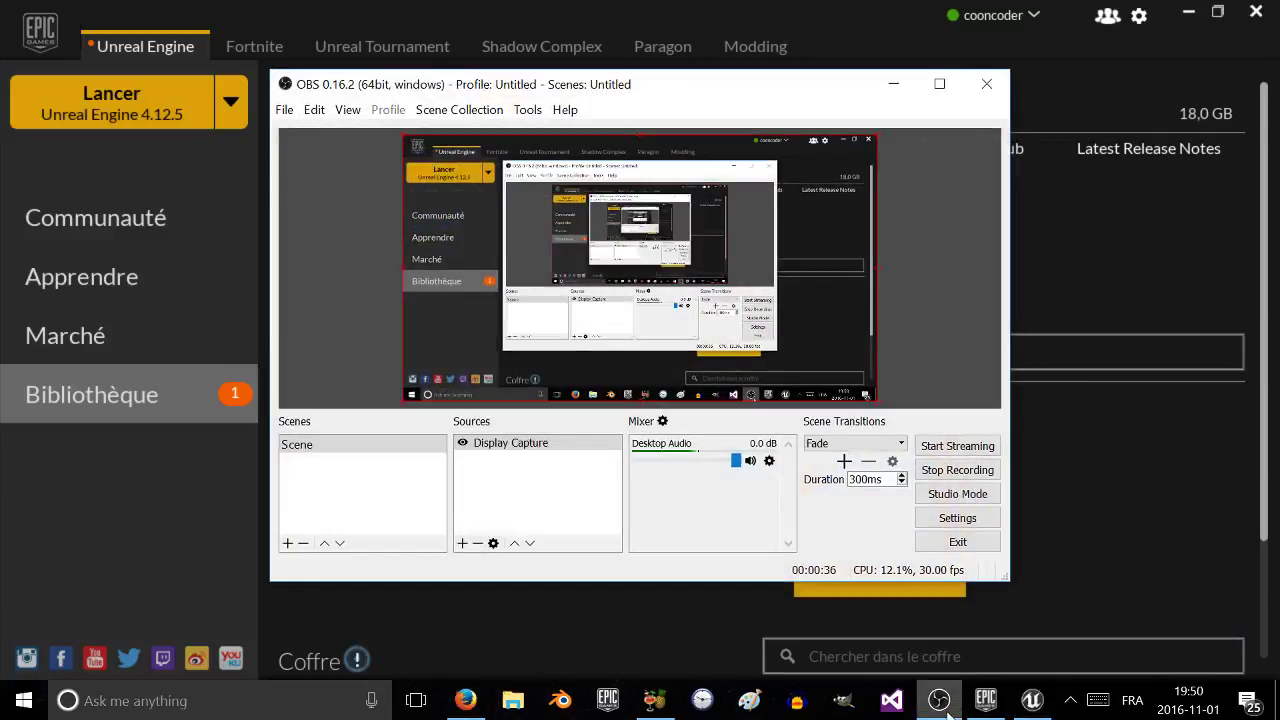
pyautogui.click(940, 700)
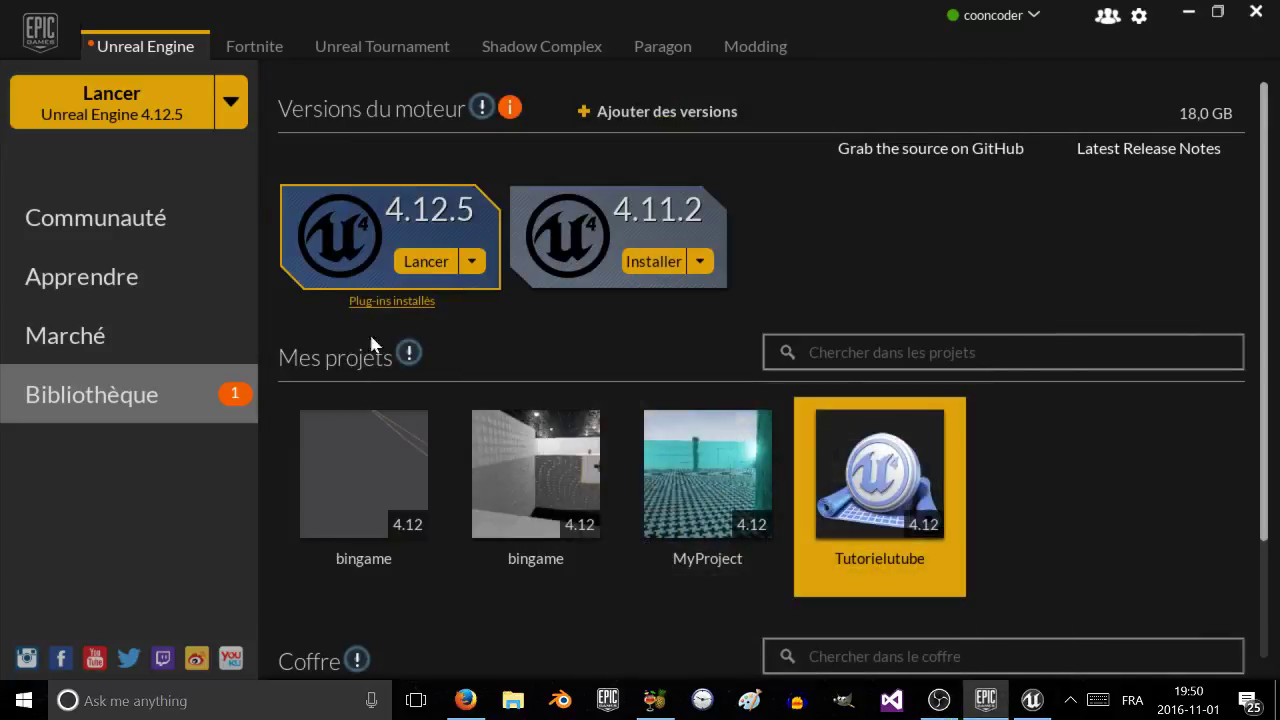
pyautogui.click(1032, 700)
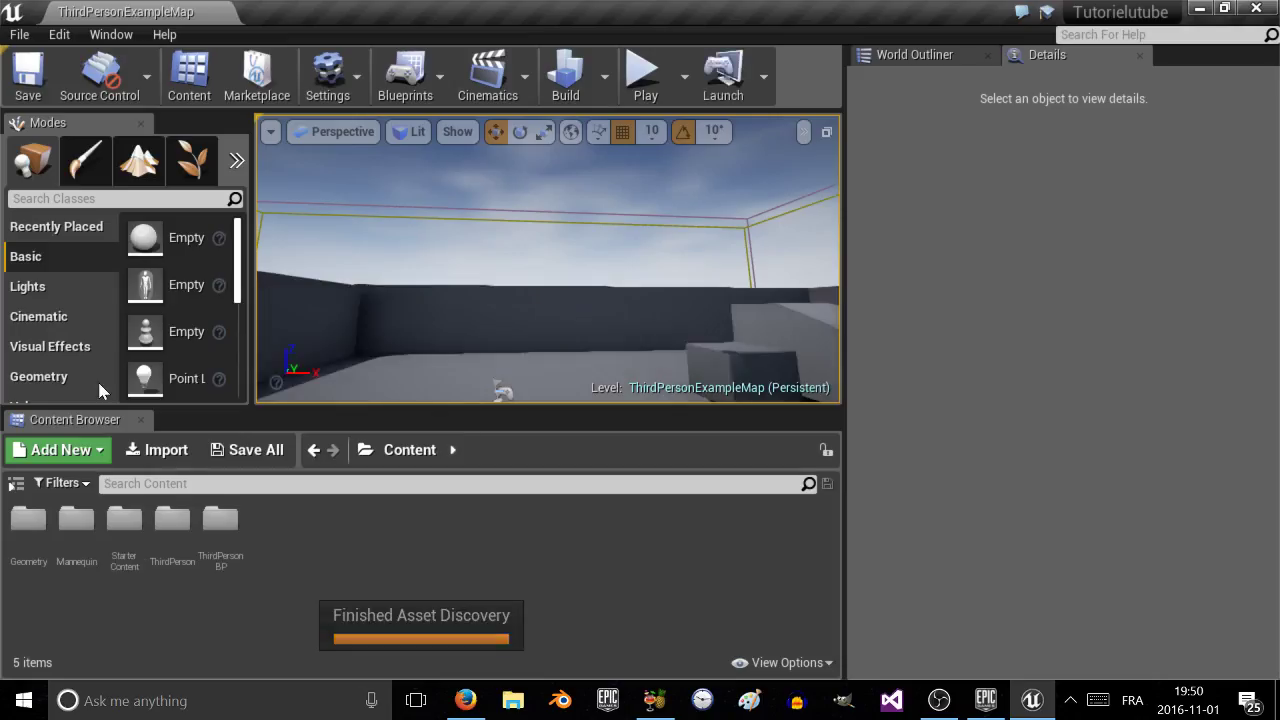
# Enlarge the level viewport by narrowing the details area and reducing the height of the content browser.
pyautogui.moveTo(426, 246); pyautogui.dragTo(540, 260, button='right')
pyautogui.scroll(4, 446, 228)
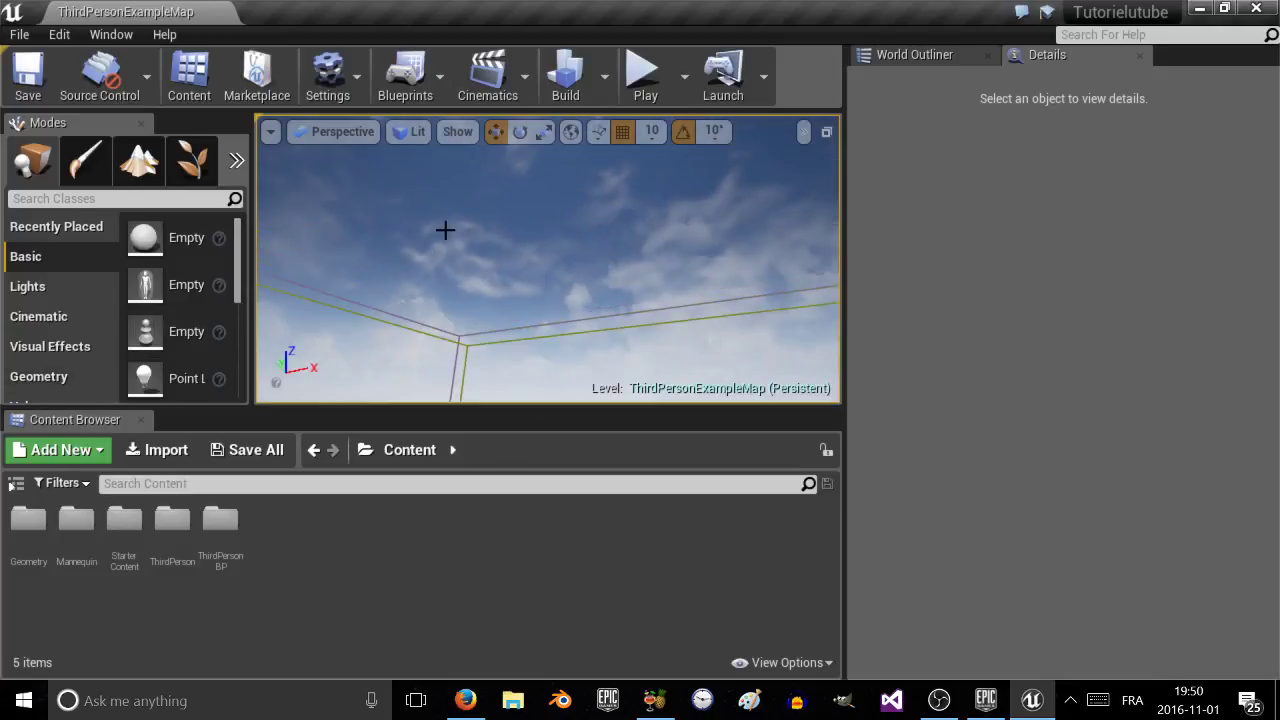
pyautogui.scroll(1, 446, 228)
pyautogui.moveTo(466, 210); pyautogui.dragTo(342, 187, button='right')
pyautogui.scroll(2, 406, 283)
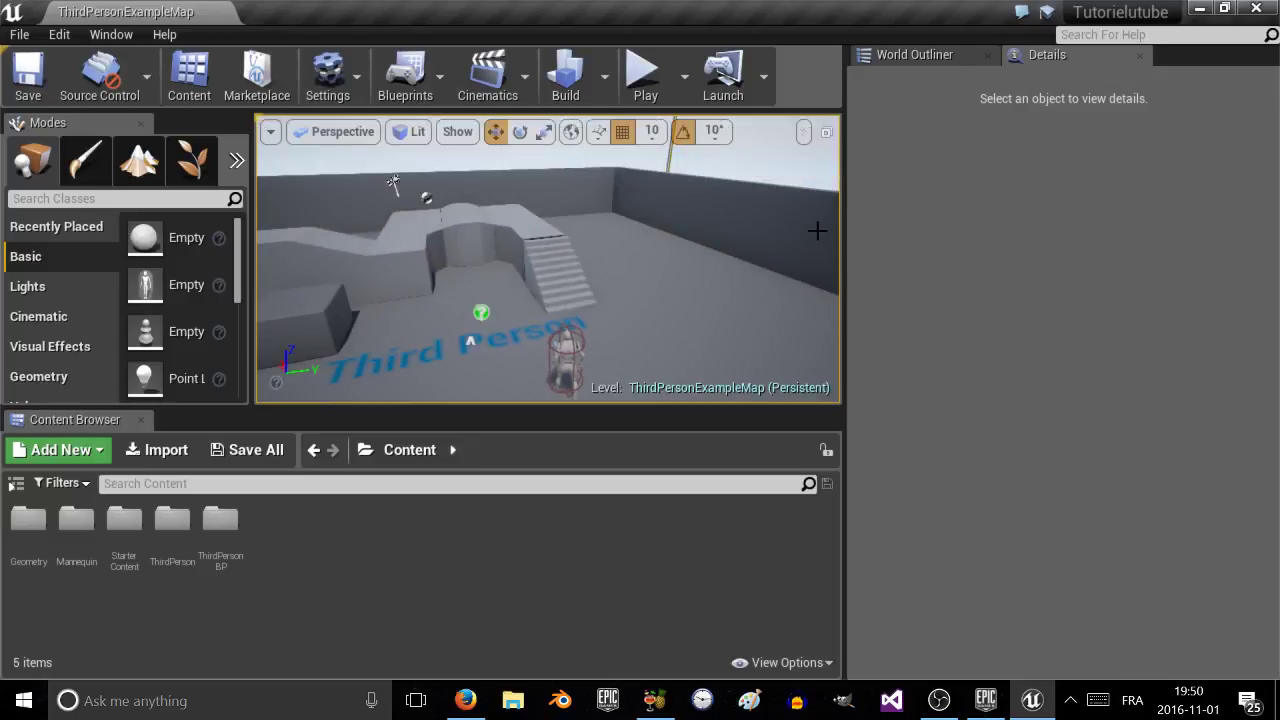
pyautogui.moveTo(617, 296); pyautogui.dragTo(757, 284, button='right')
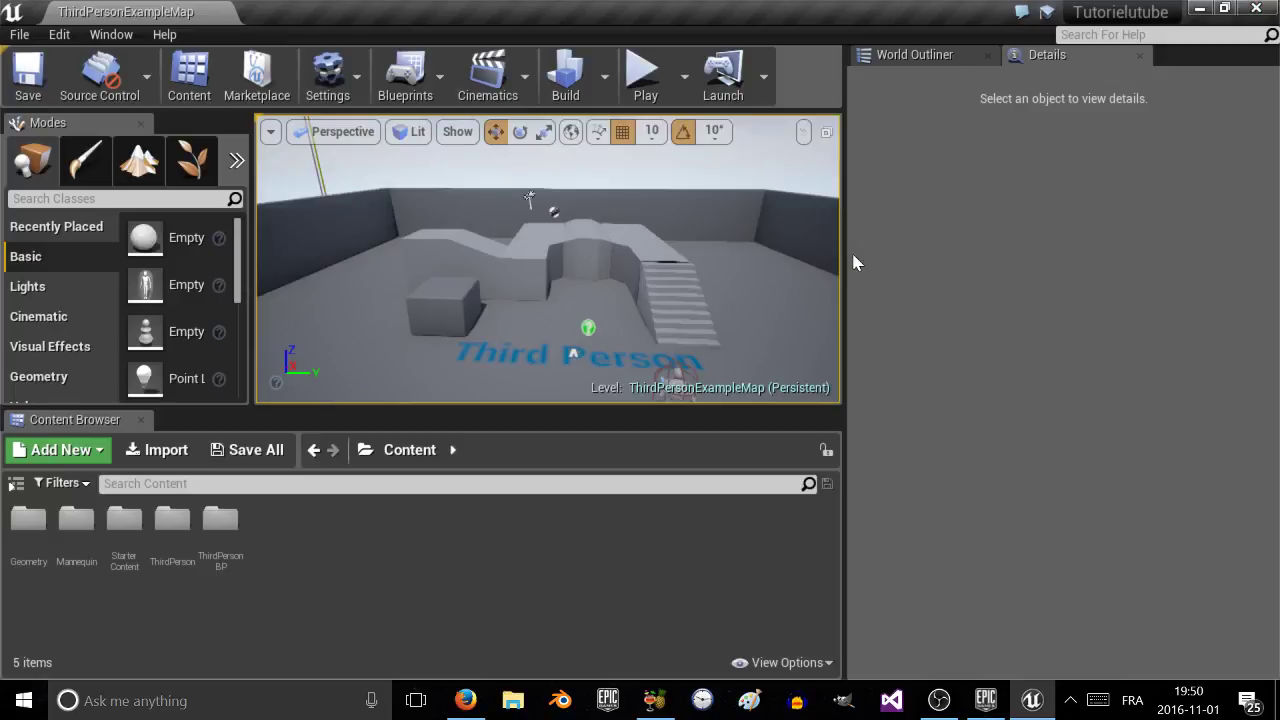
pyautogui.moveTo(843, 257); pyautogui.dragTo(1061, 288)
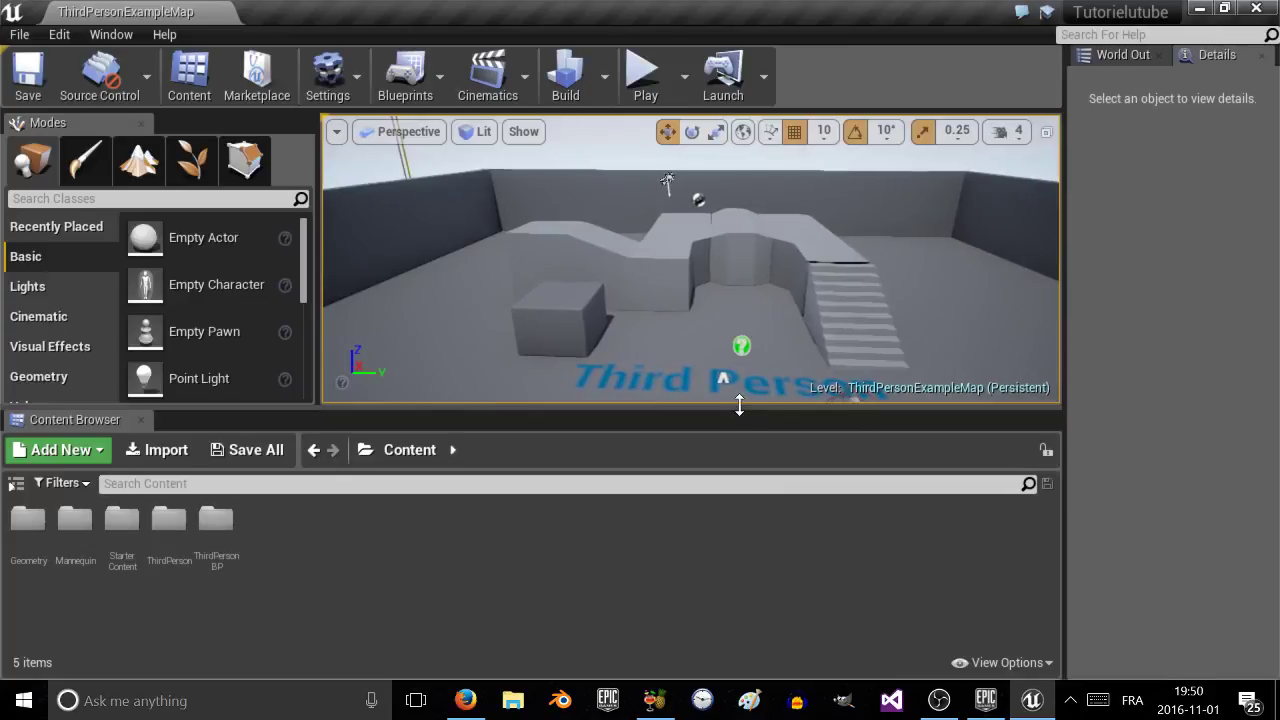
pyautogui.moveTo(739, 404); pyautogui.dragTo(749, 473)
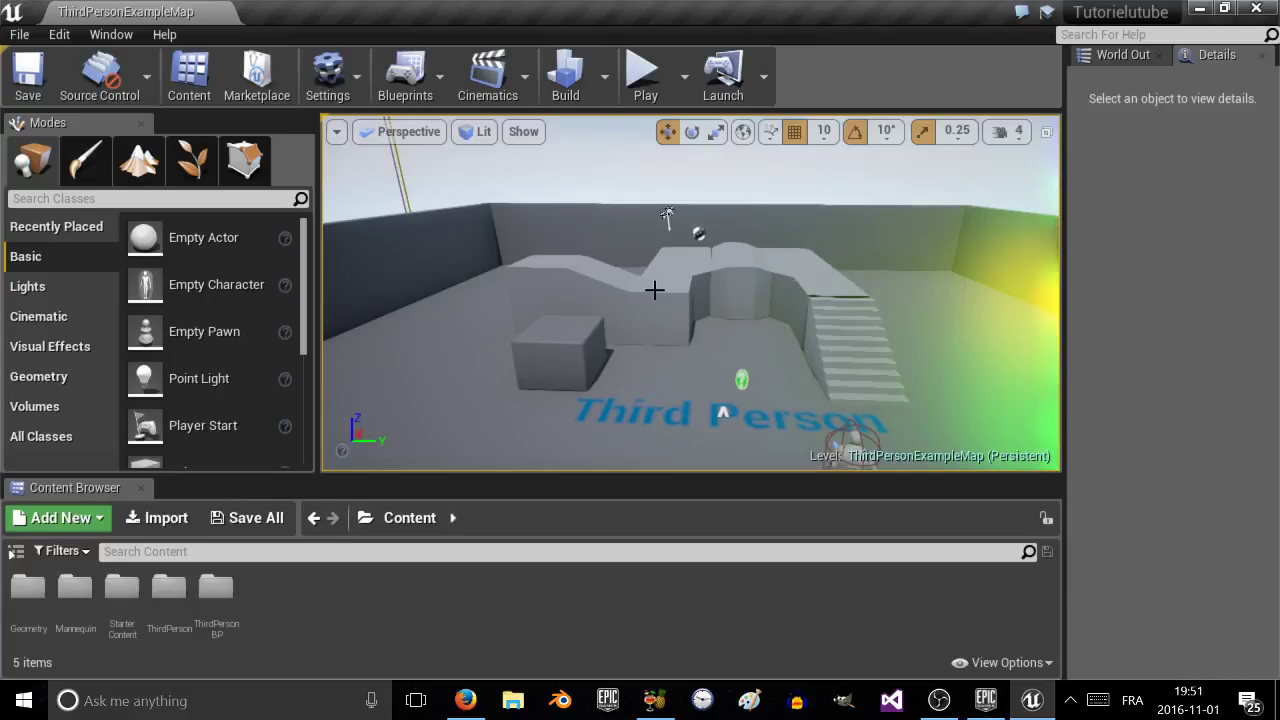
# Show the placeable Geometry shapes and select the boundary wall Wall5 in the level.
pyautogui.moveTo(690, 300); pyautogui.dragTo(775, 265, button='right')
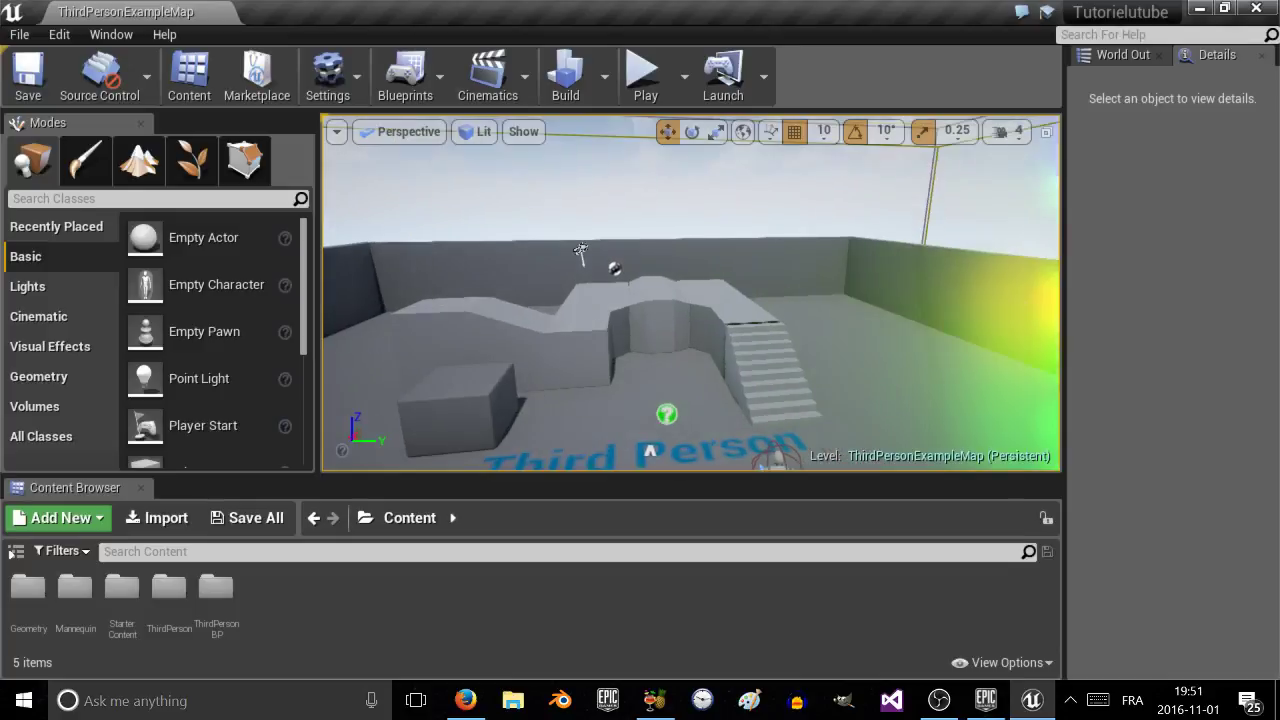
pyautogui.moveTo(654, 291); pyautogui.dragTo(658, 289, button='right')
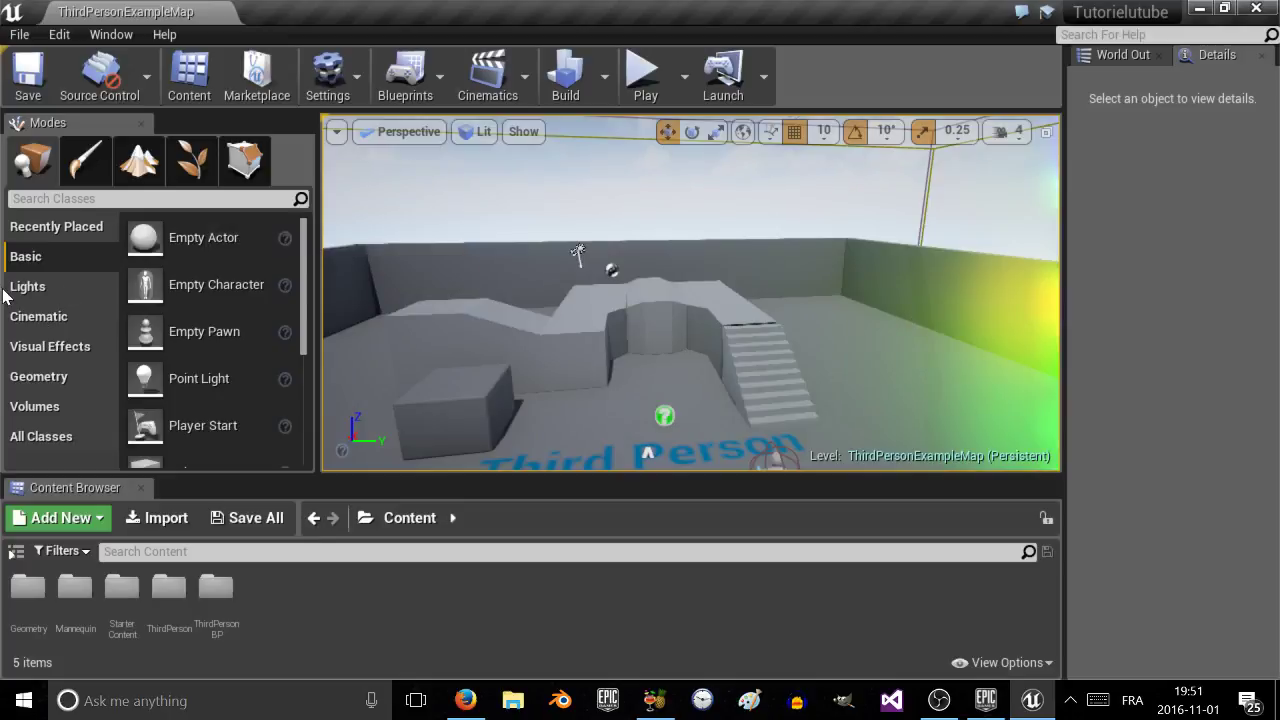
pyautogui.click(50, 380)
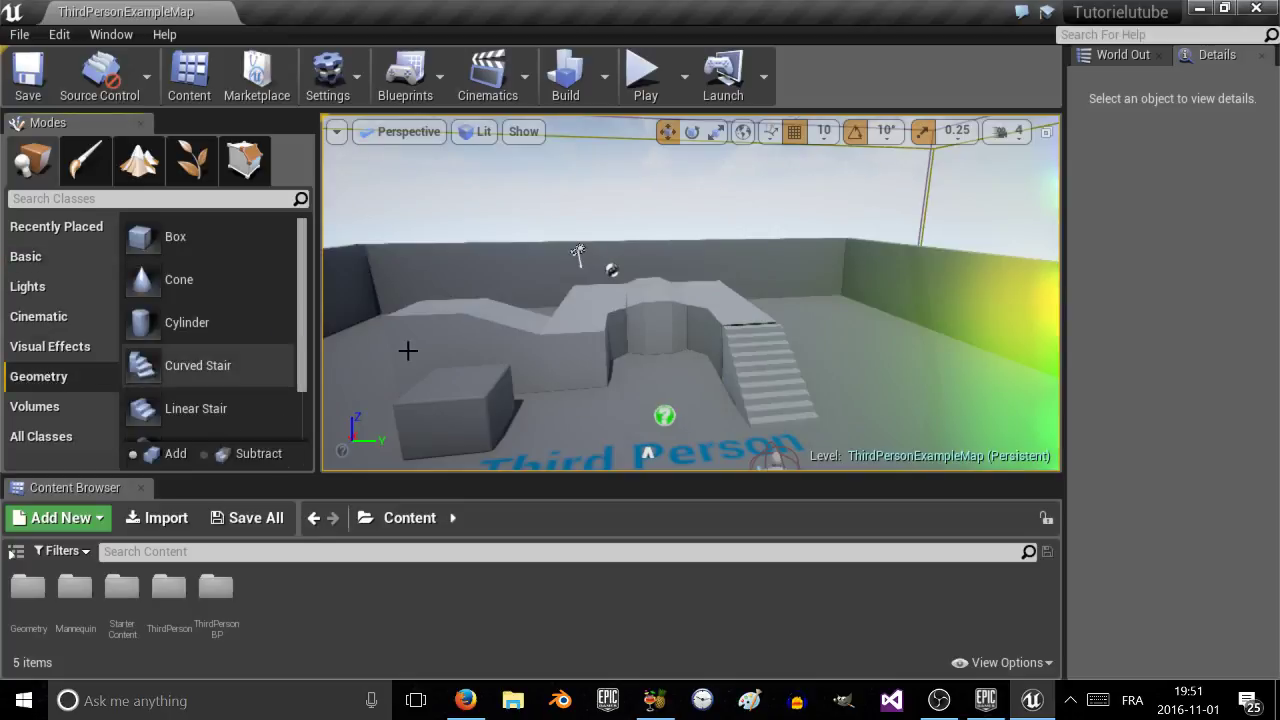
pyautogui.moveTo(692, 372); pyautogui.dragTo(375, 362, button='right')
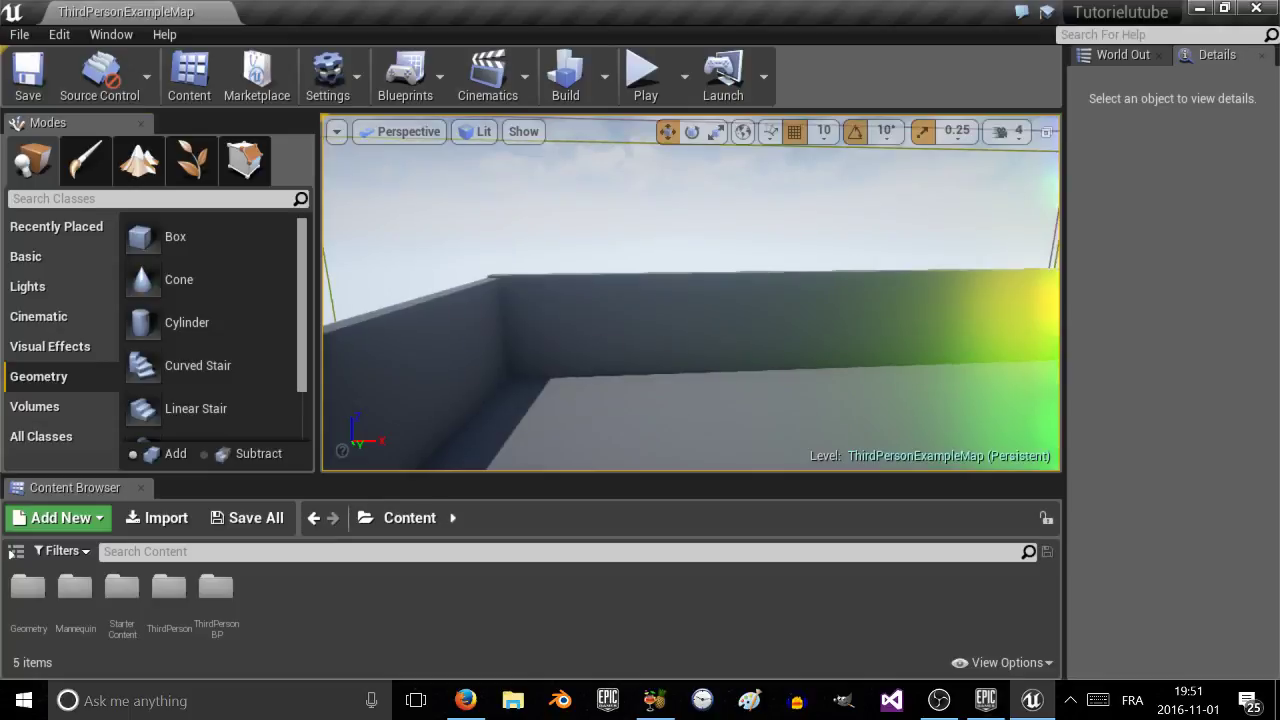
pyautogui.moveTo(691, 290); pyautogui.dragTo(665, 300)
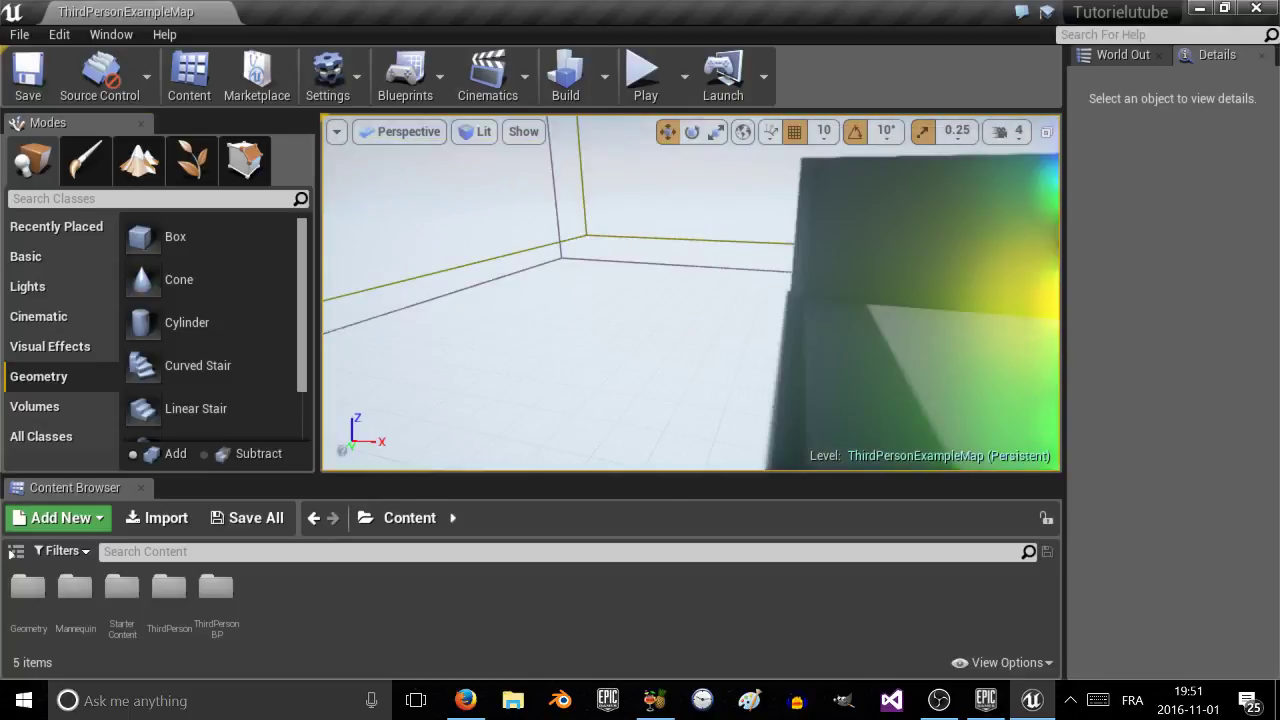
pyautogui.moveTo(665, 300); pyautogui.dragTo(940, 258, button='right')
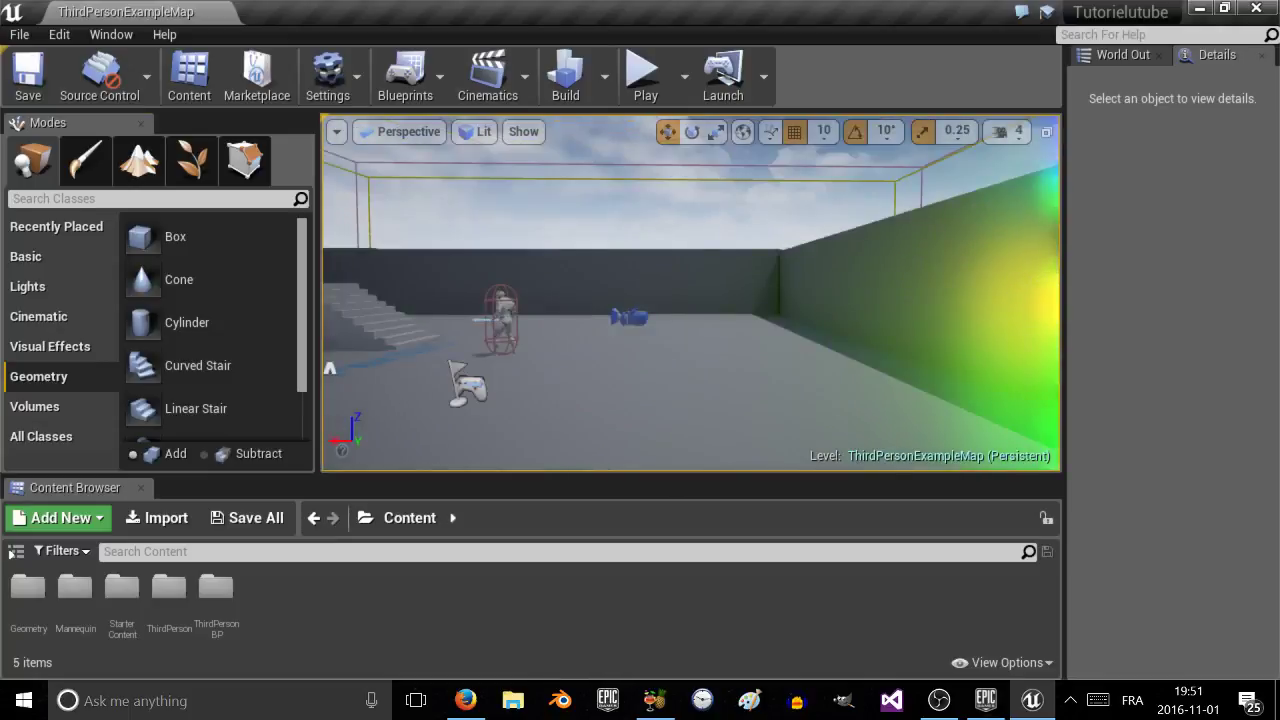
pyautogui.moveTo(600, 378); pyautogui.dragTo(480, 363, button='right')
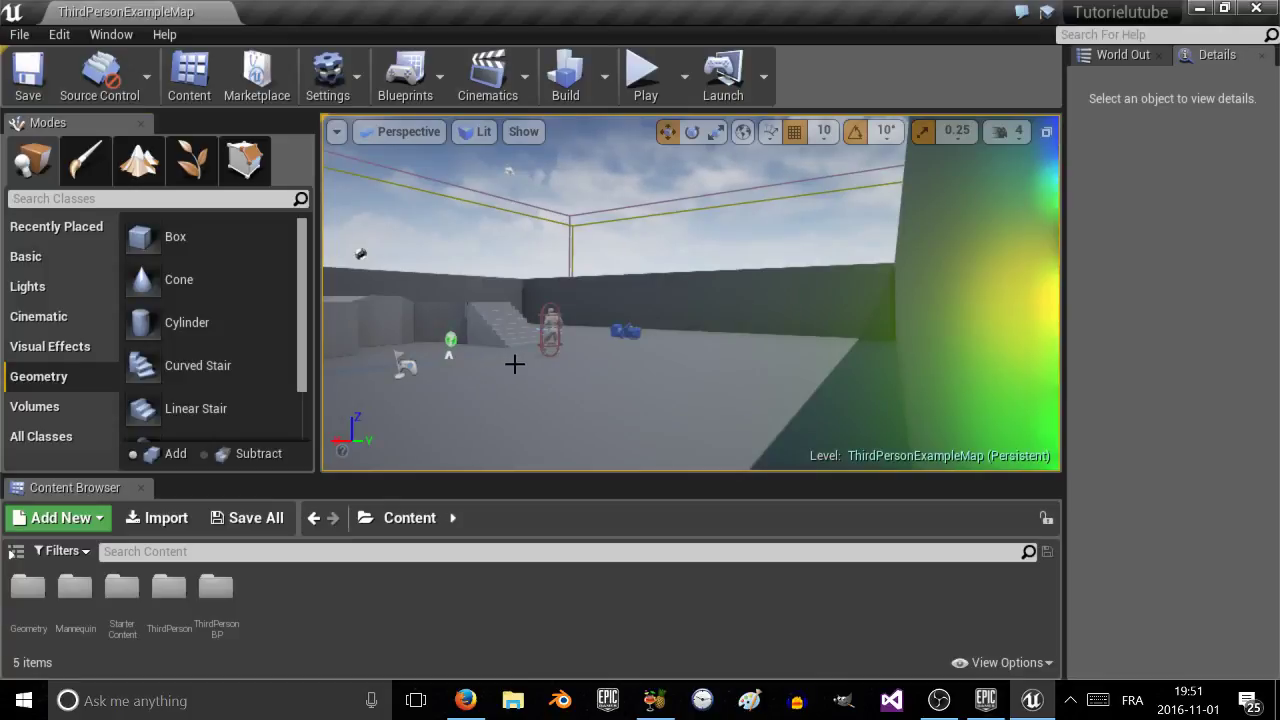
pyautogui.rightClick(514, 364)
pyautogui.click(891, 326)
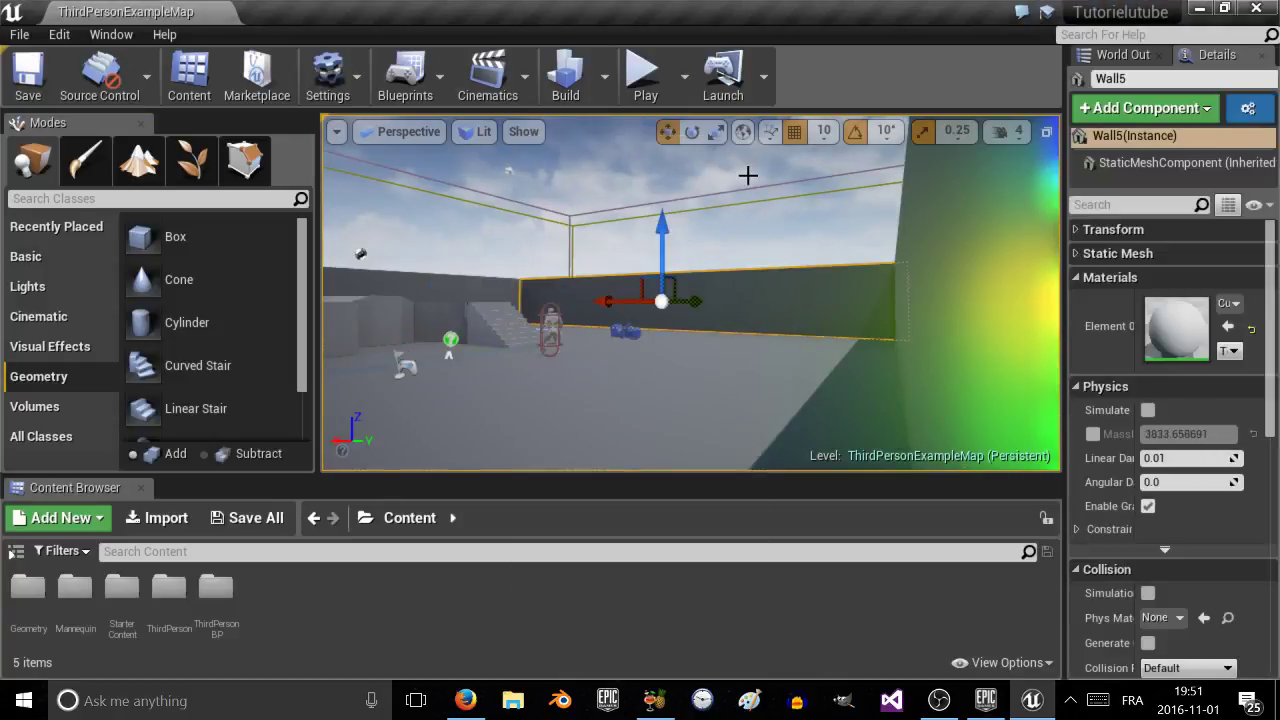
# Preview the level in the Unlit view mode and return to Lit.
pyautogui.click(476, 131)
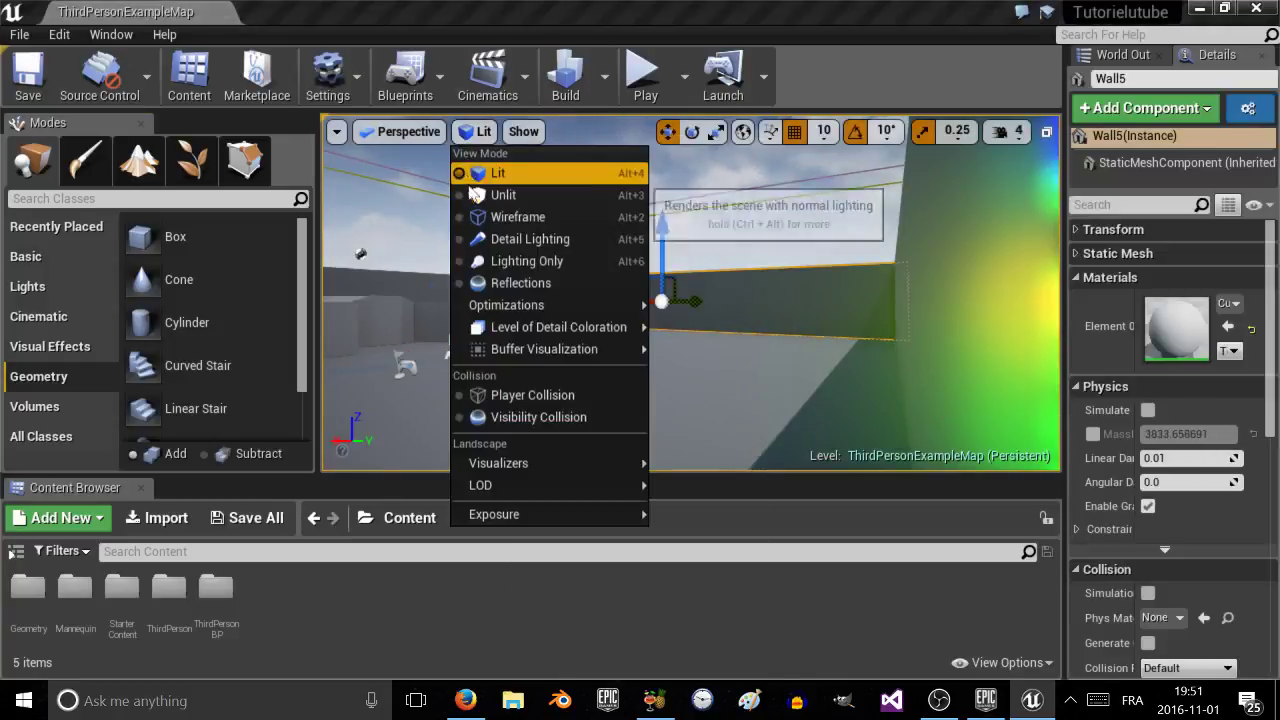
pyautogui.click(476, 194)
pyautogui.click(484, 131)
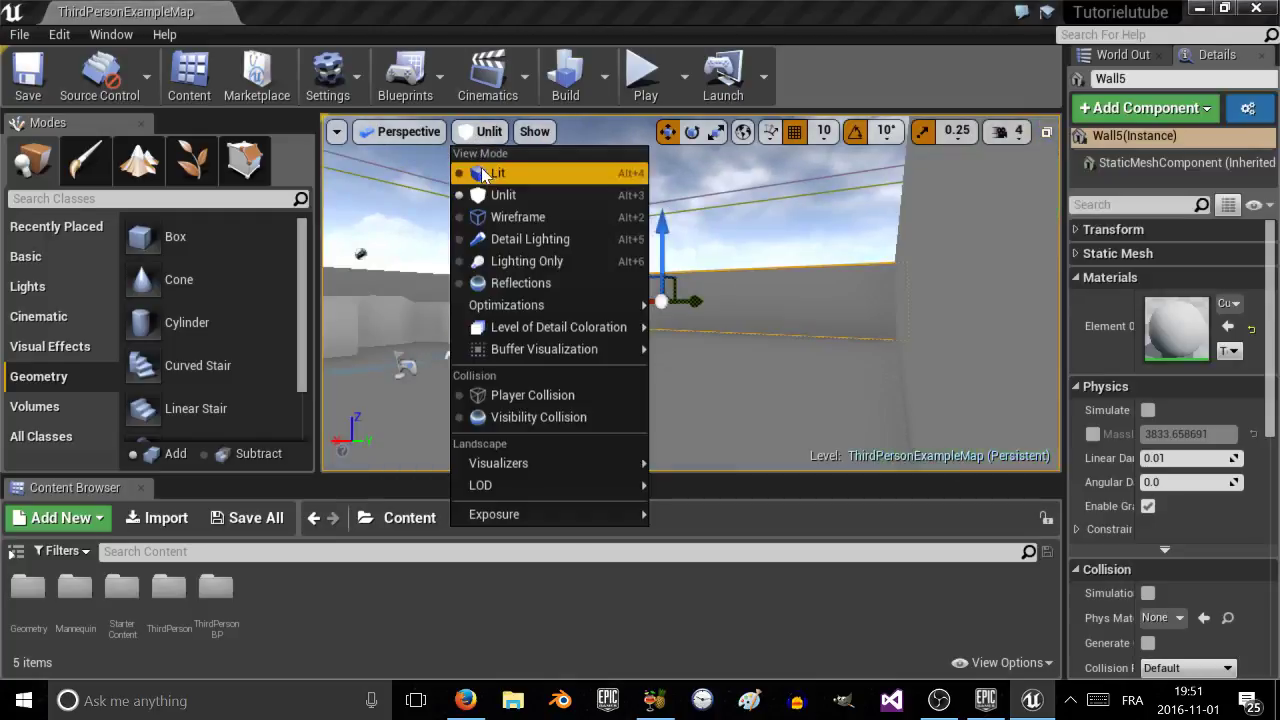
pyautogui.click(482, 174)
# Place an additive Box brush on the open floor beside the existing cube and raise it to a Z location of 360 cm.
pyautogui.moveTo(609, 331)
pyautogui.mouseDown(button='right')
pyautogui.moveTo(577, 349)
pyautogui.moveTo(562, 317)
pyautogui.moveTo(610, 348)
pyautogui.moveTo(675, 291)
pyautogui.moveTo(707, 325)
pyautogui.moveTo(496, 384)
pyautogui.mouseUp(button='right')
pyautogui.press('w')
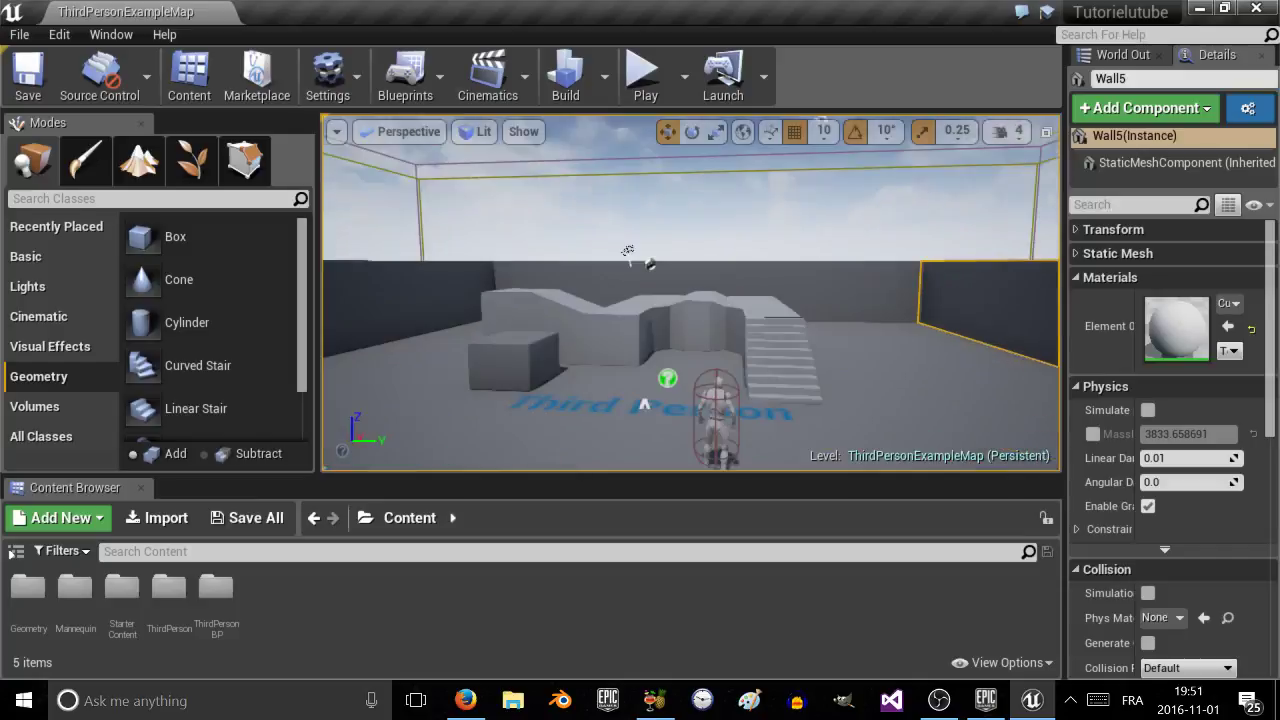
pyautogui.moveTo(690, 300)
pyautogui.mouseDown(button='right')
pyautogui.moveTo(570, 285)
pyautogui.moveTo(440, 335)
pyautogui.moveTo(620, 280)
pyautogui.moveTo(670, 290)
pyautogui.mouseUp(button='right')
pyautogui.press('a')
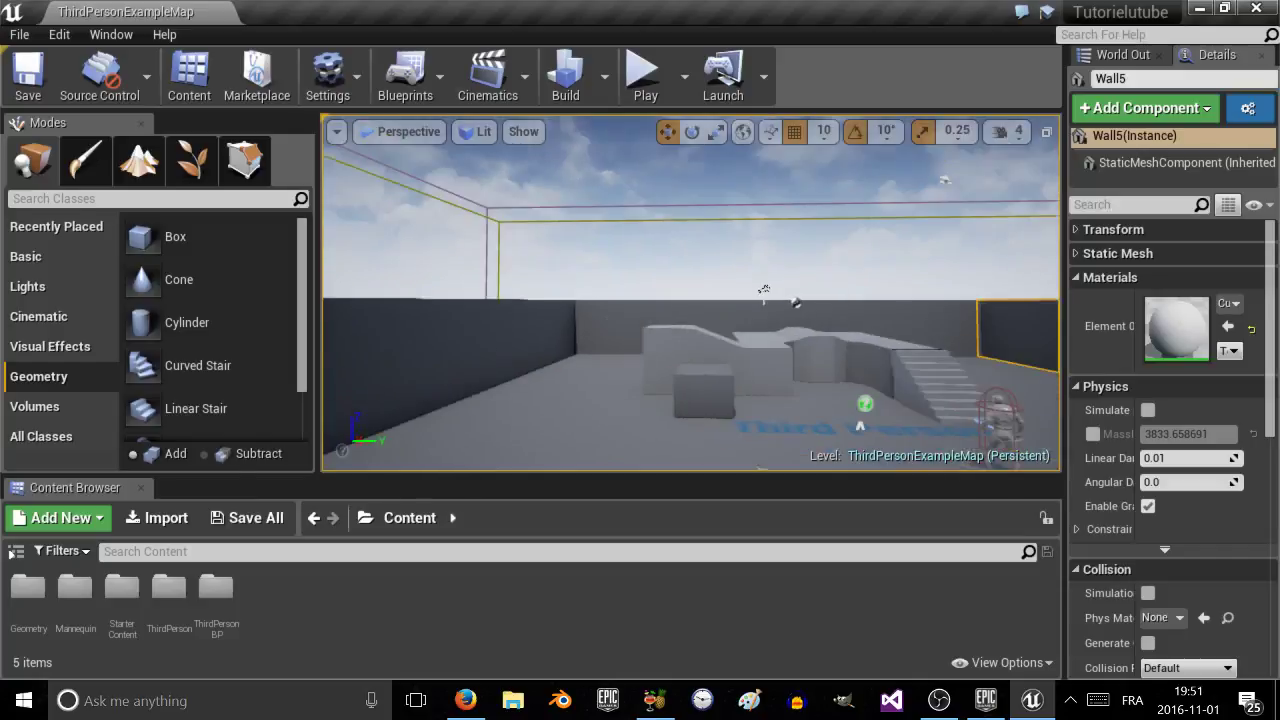
pyautogui.moveTo(566, 356); pyautogui.dragTo(597, 337, button='right')
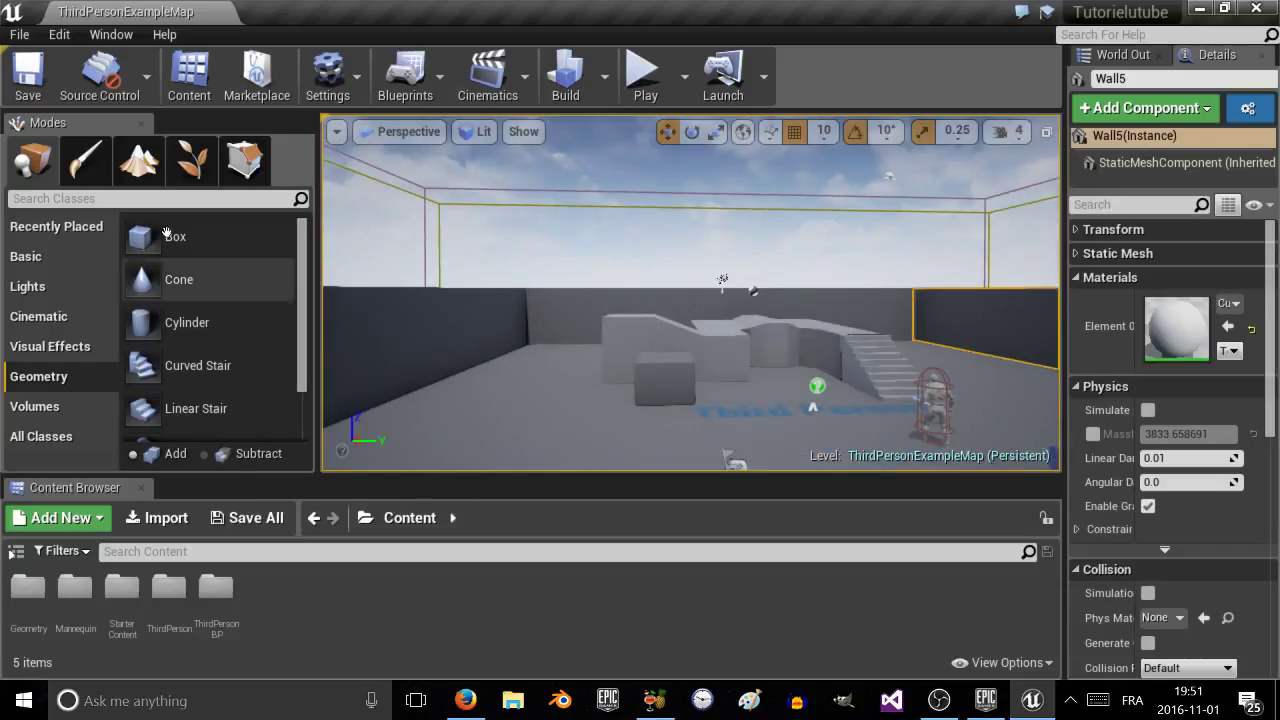
pyautogui.moveTo(156, 227); pyautogui.dragTo(477, 354)
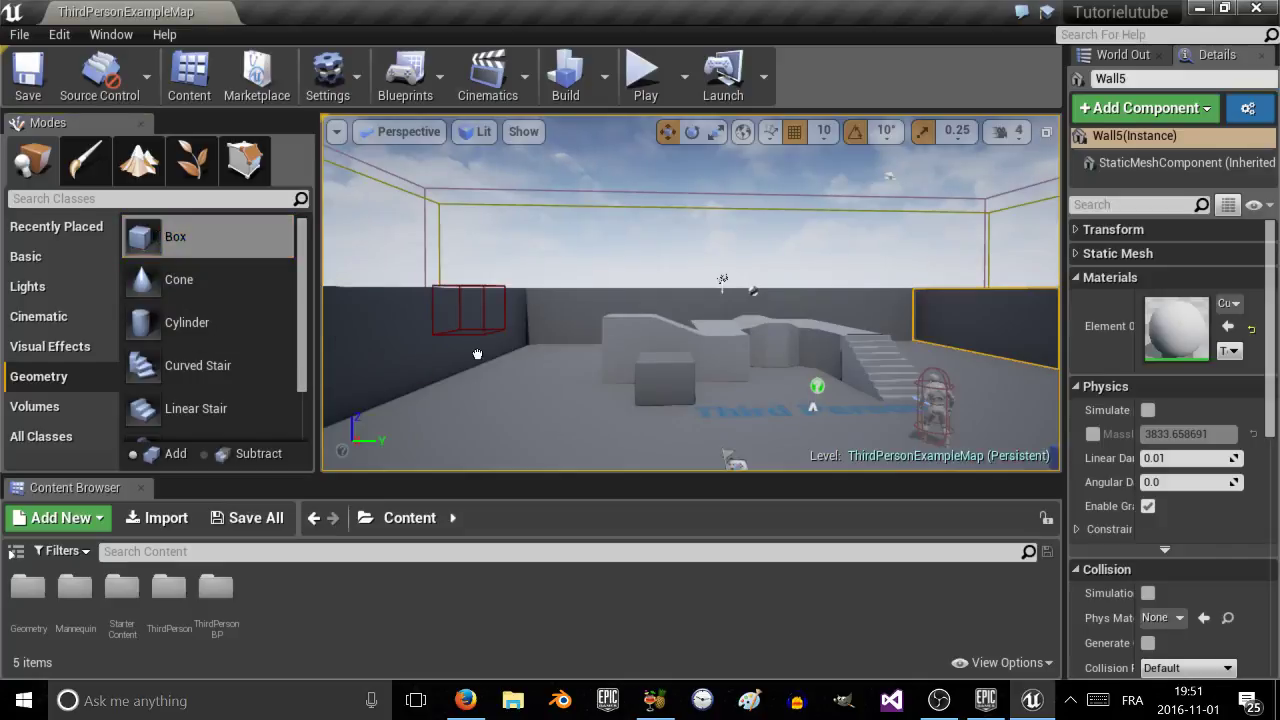
pyautogui.moveTo(514, 422); pyautogui.dragTo(514, 440)
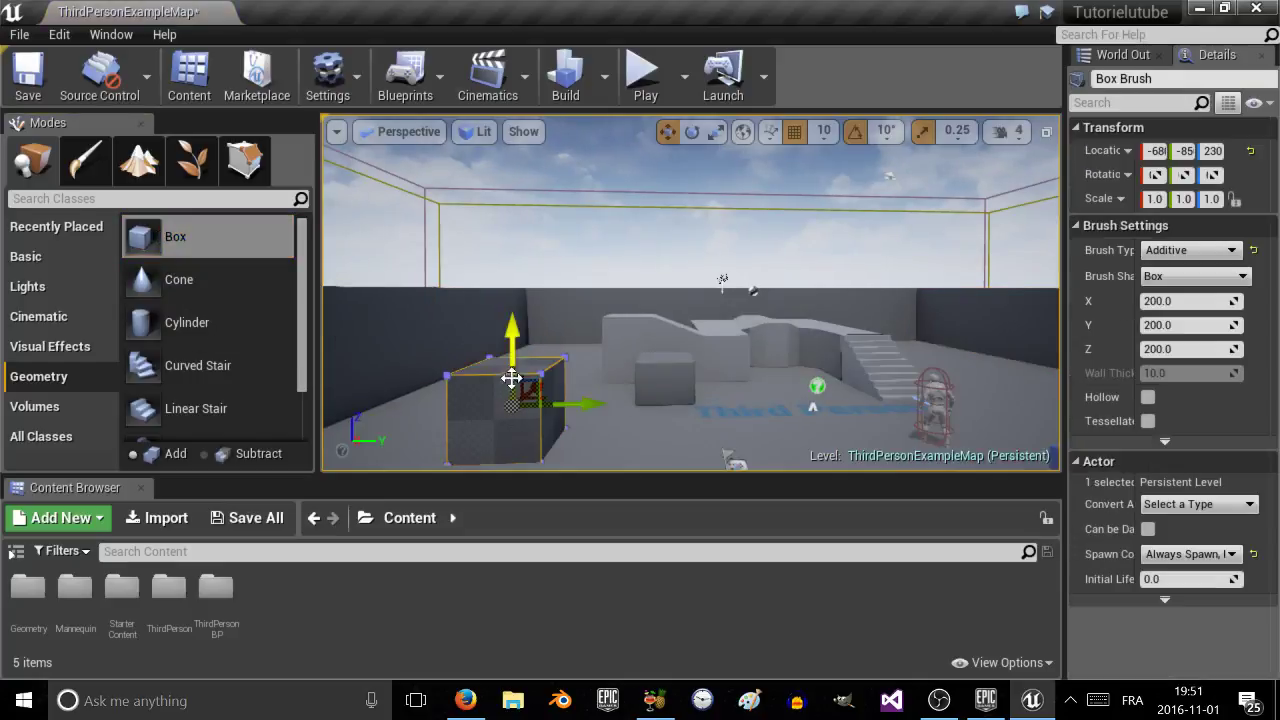
pyautogui.moveTo(514, 355); pyautogui.dragTo(516, 300)
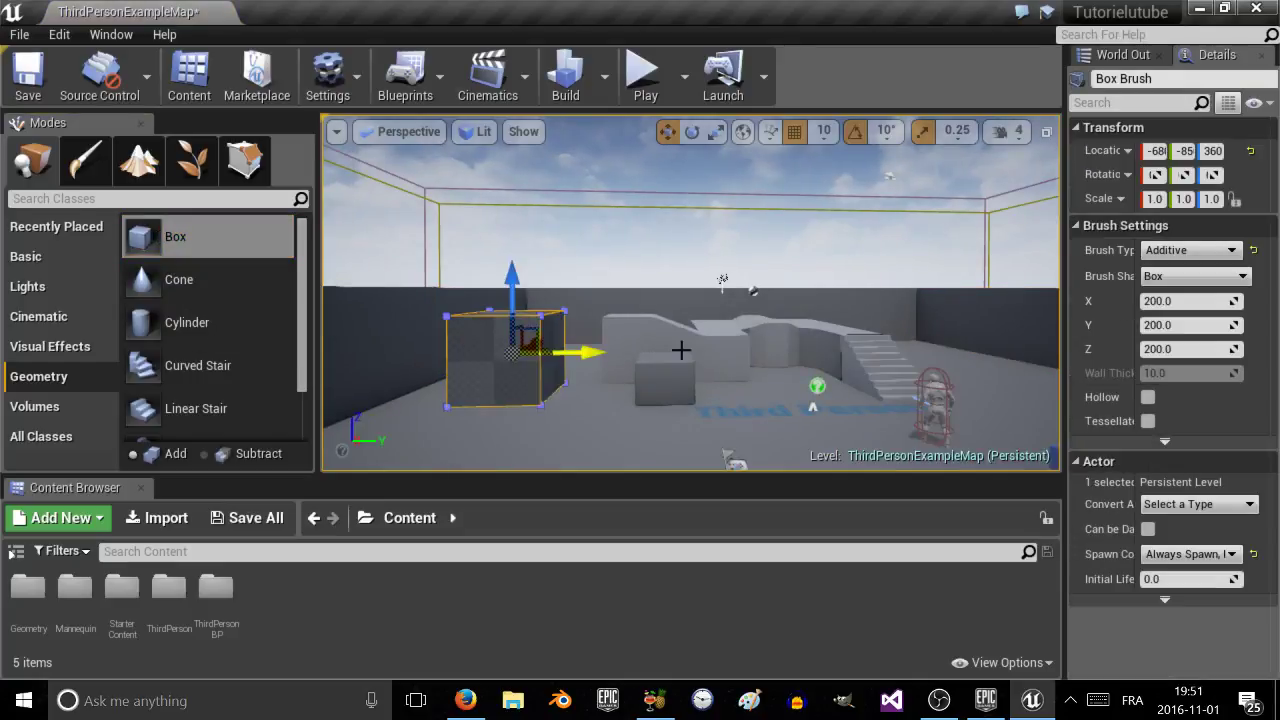
# Scale the box brush to 3.25 along both the X and Y axes with the scale gizmo.
pyautogui.moveTo(678, 351)
pyautogui.mouseDown(button='right')
pyautogui.moveTo(577, 351)
pyautogui.moveTo(622, 338)
pyautogui.moveTo(625, 362)
pyautogui.moveTo(671, 351)
pyautogui.mouseUp(button='right')
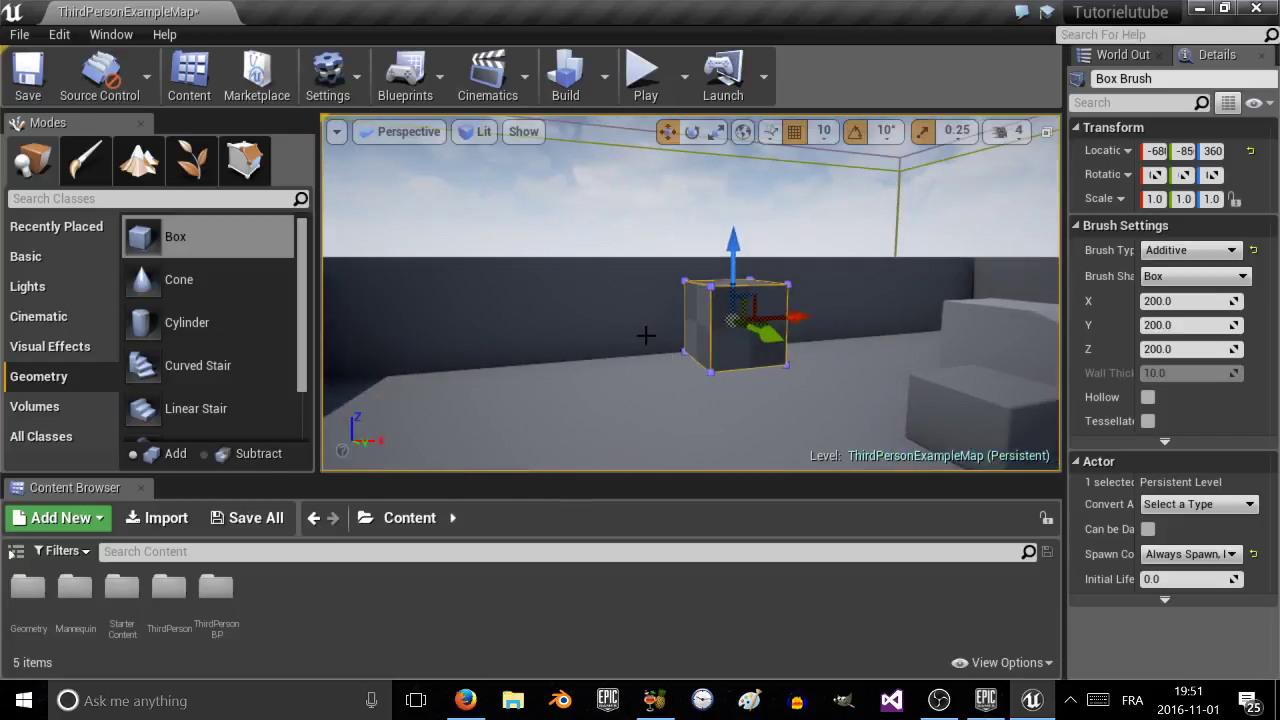
pyautogui.press('e')
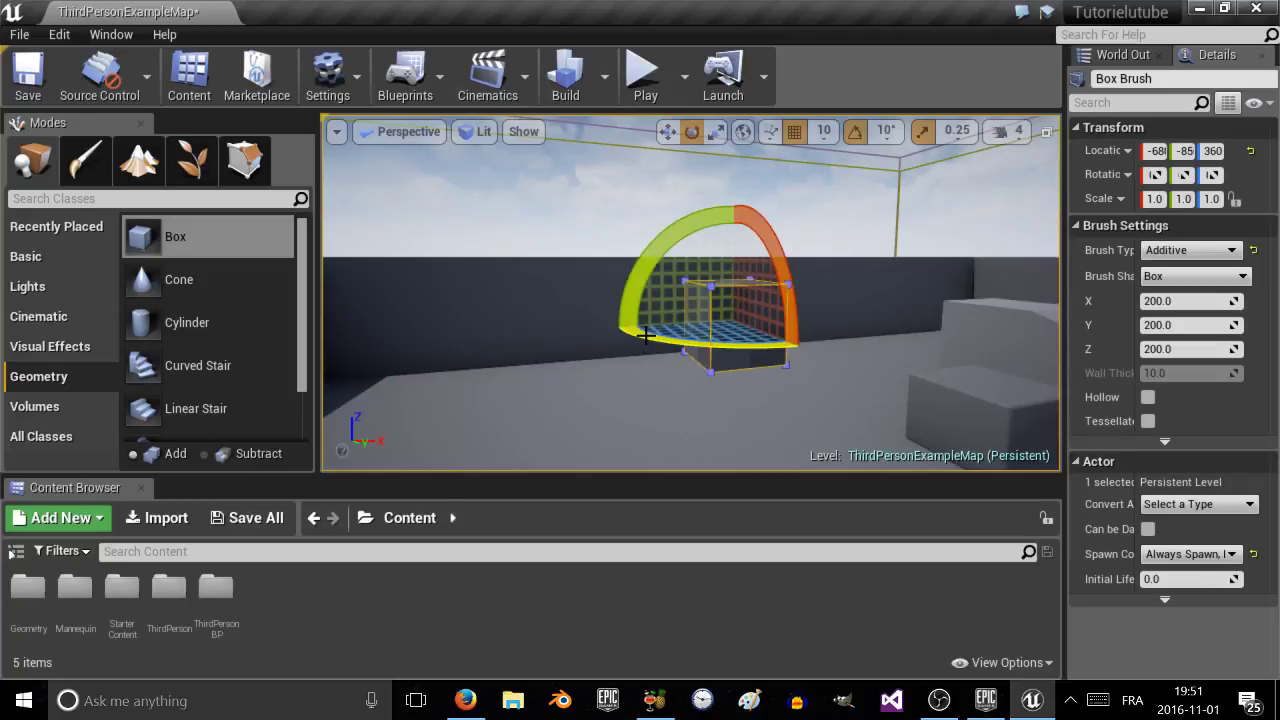
pyautogui.press('r')
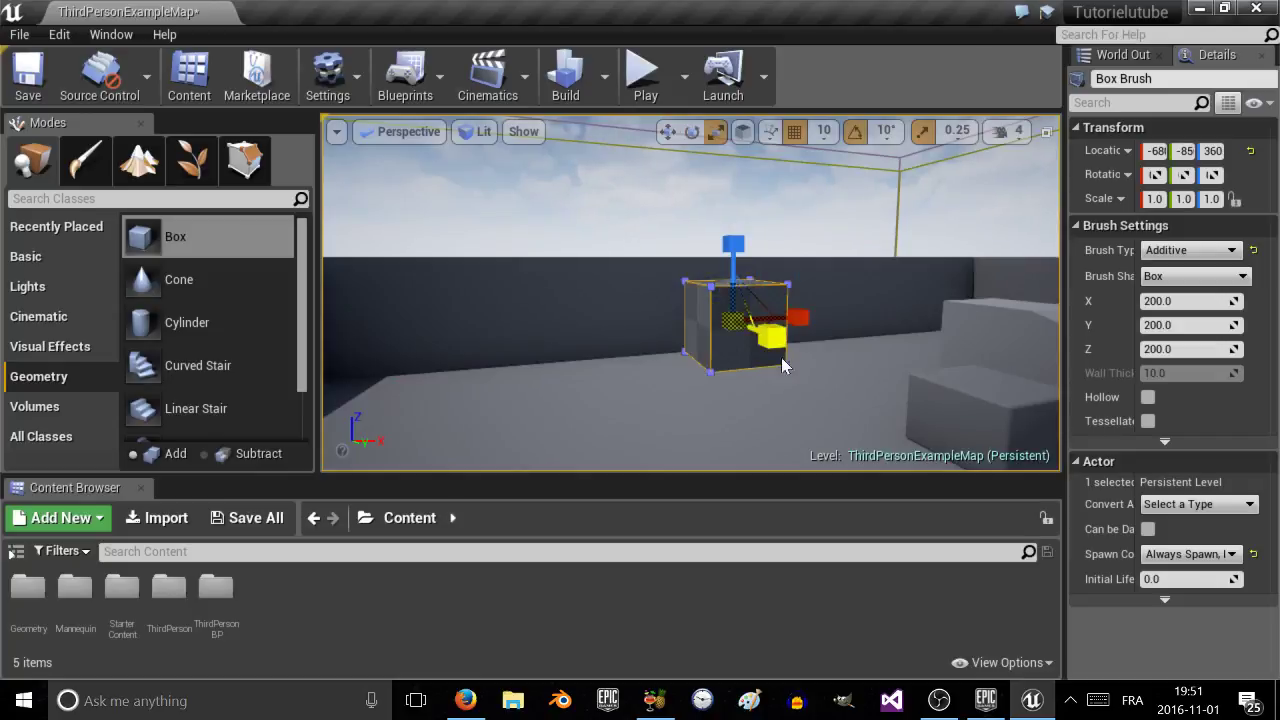
pyautogui.moveTo(783, 360); pyautogui.dragTo(730, 350, button='right')
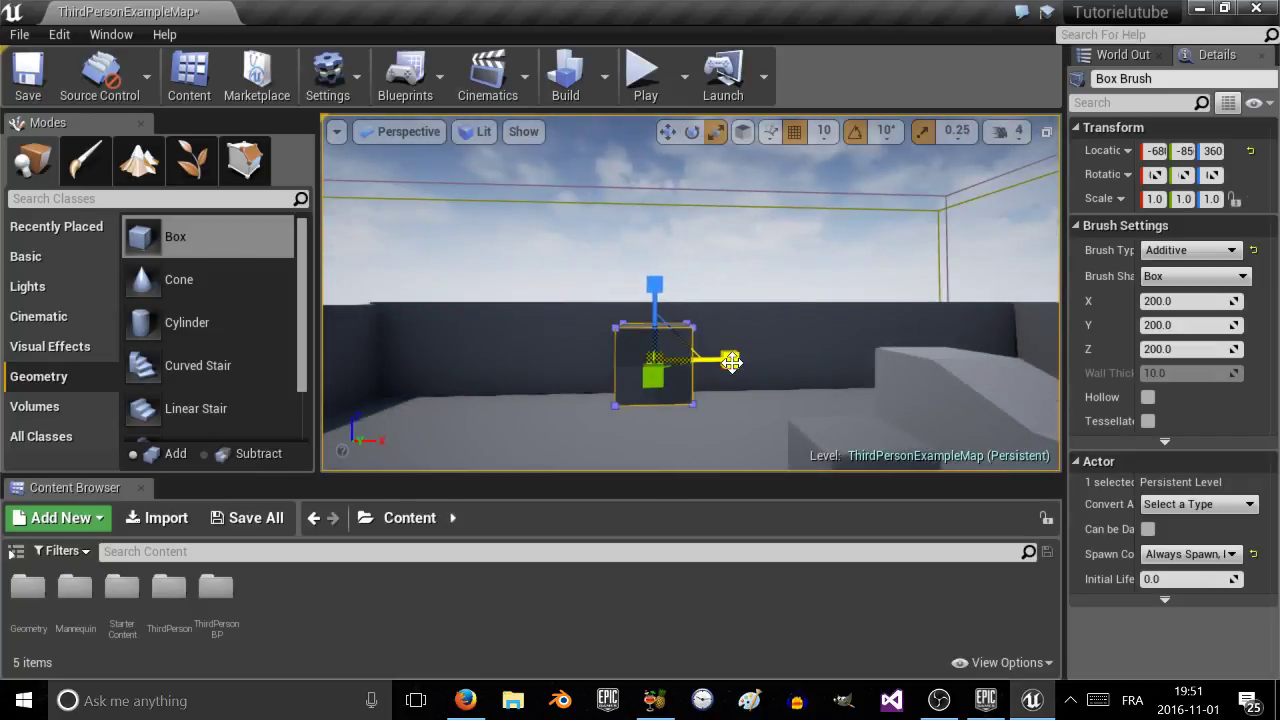
pyautogui.moveTo(734, 362); pyautogui.dragTo(748, 365)
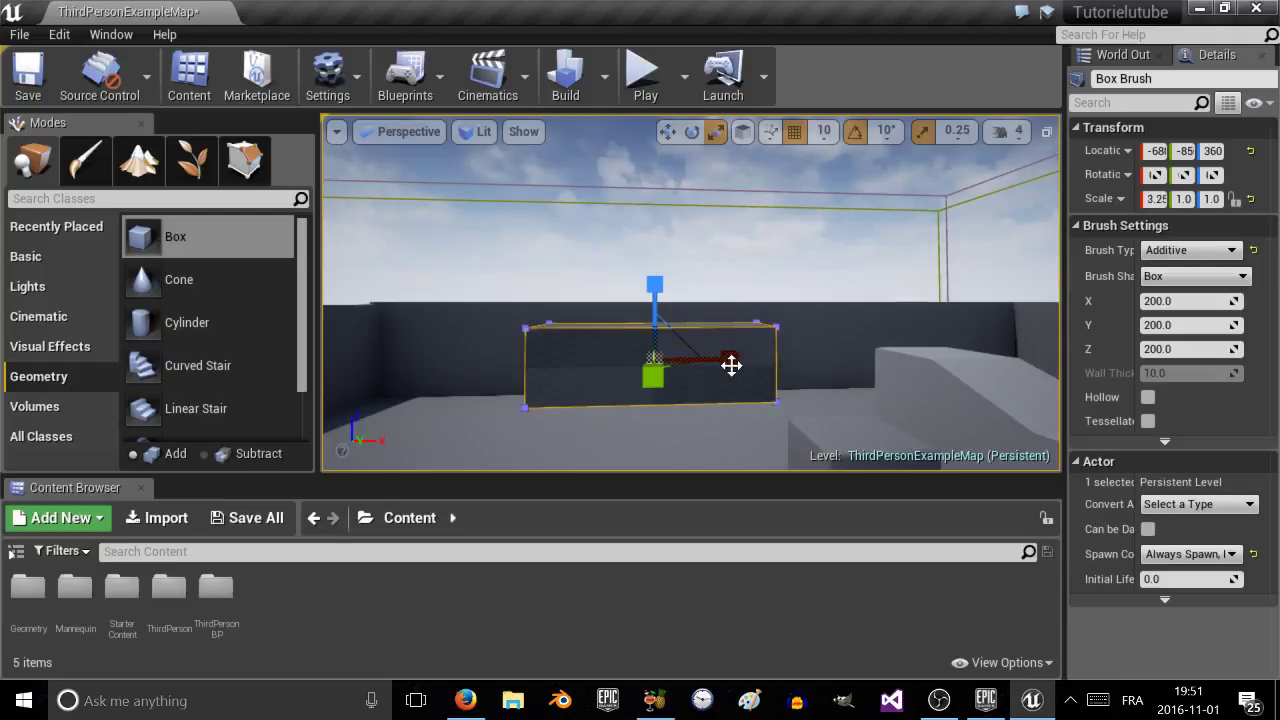
pyautogui.moveTo(651, 400); pyautogui.dragTo(651, 400, button='right')
pyautogui.moveTo(714, 381); pyautogui.dragTo(743, 388)
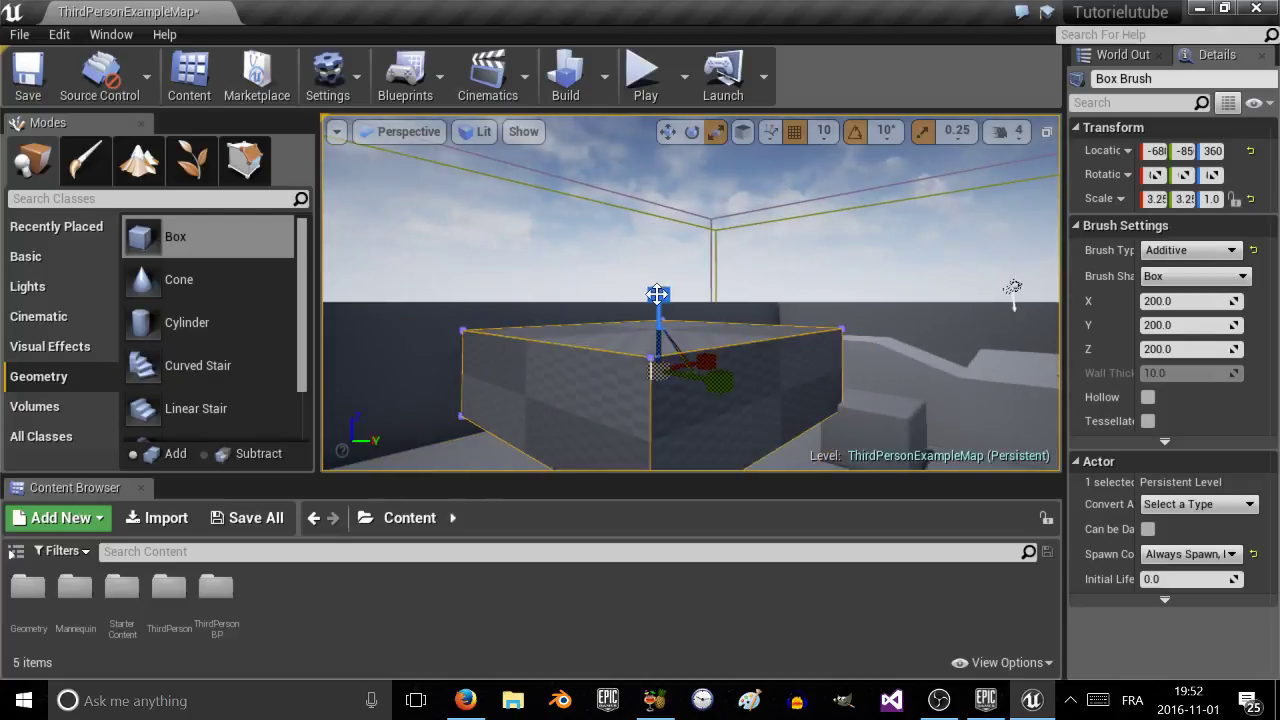
pyautogui.moveTo(659, 294)
pyautogui.mouseDown()
pyautogui.moveTo(659, 276)
pyautogui.moveTo(659, 294)
pyautogui.mouseUp()
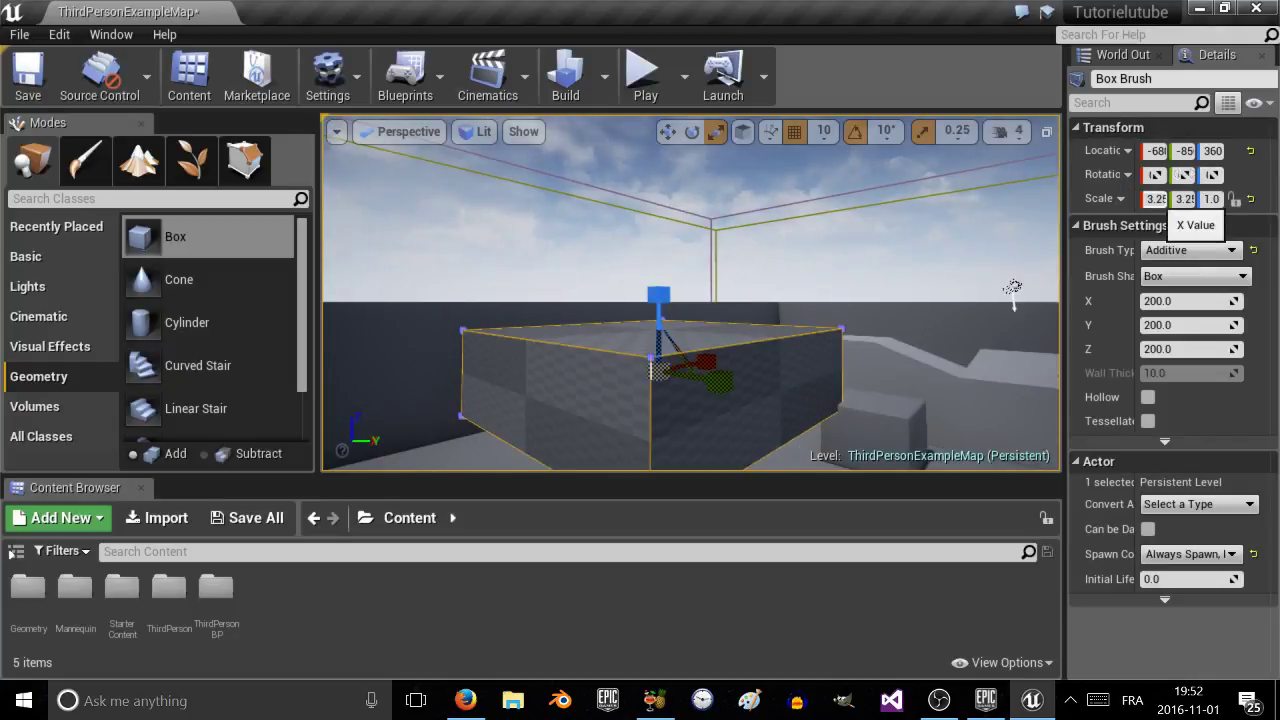
# Set the box brush's X scale to 5 by entering the value in its transform properties.
pyautogui.moveTo(1068, 226); pyautogui.dragTo(722, 226)
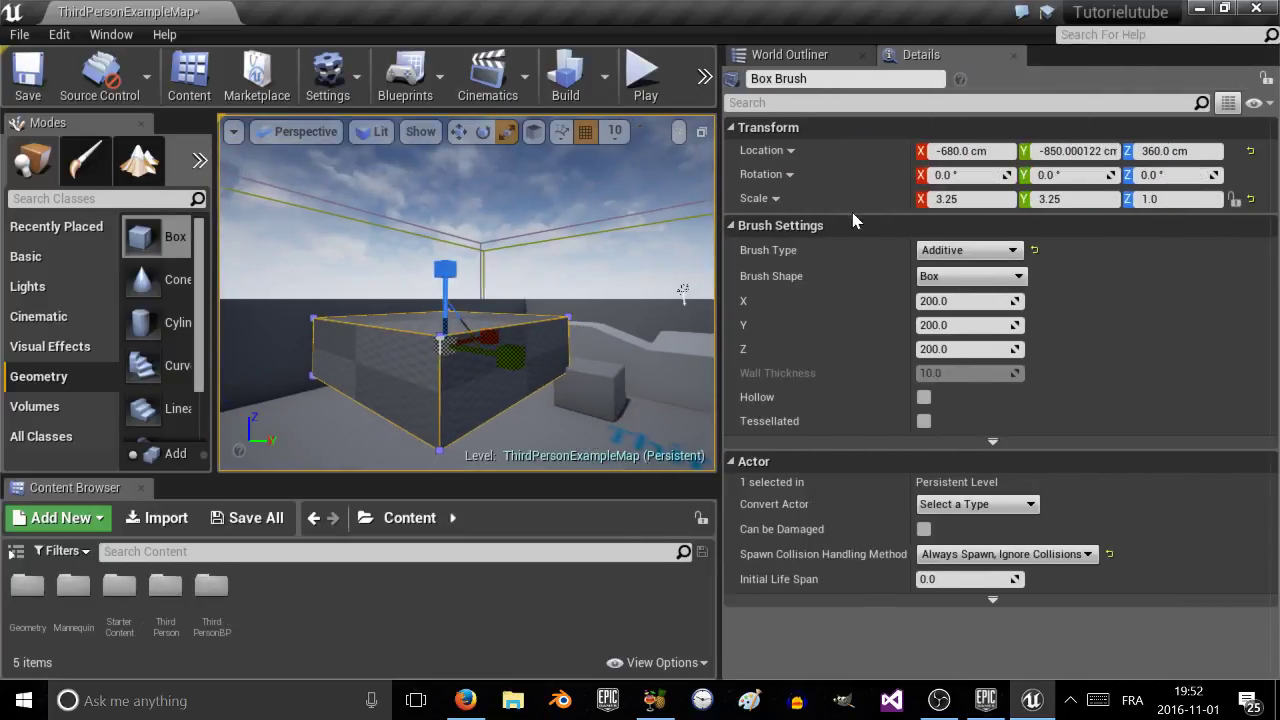
pyautogui.click(965, 199)
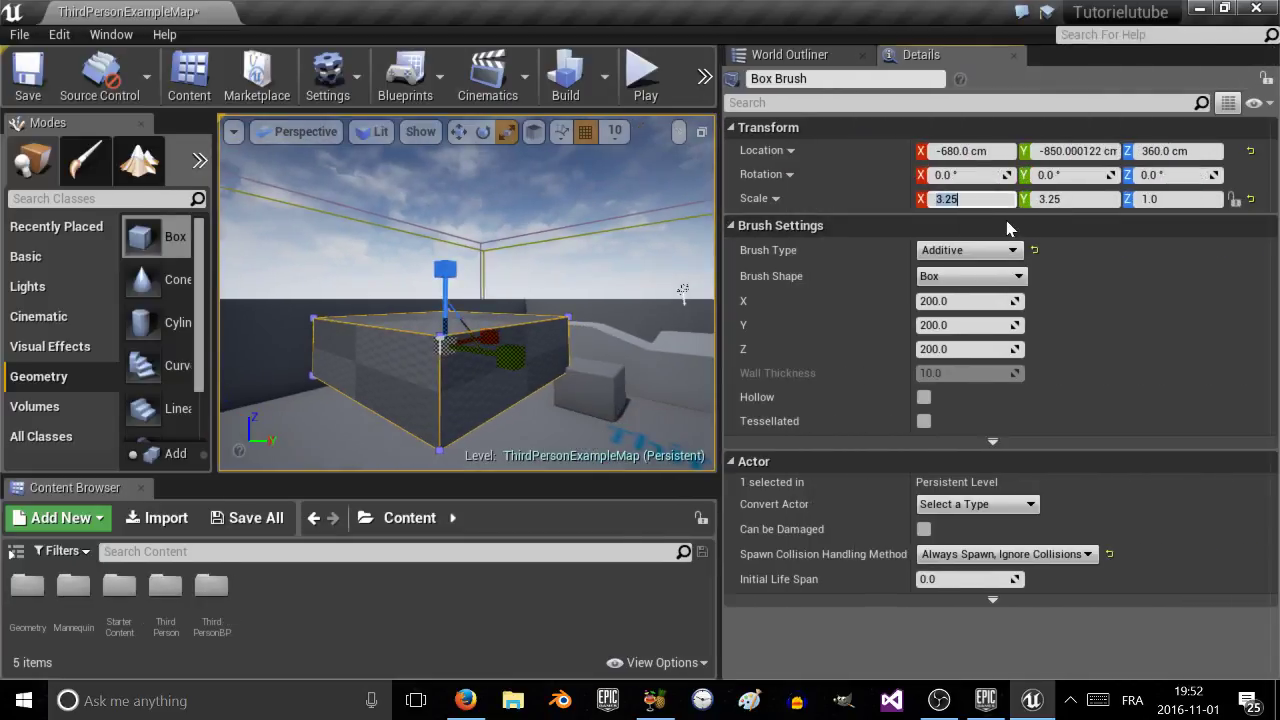
pyautogui.write('5')
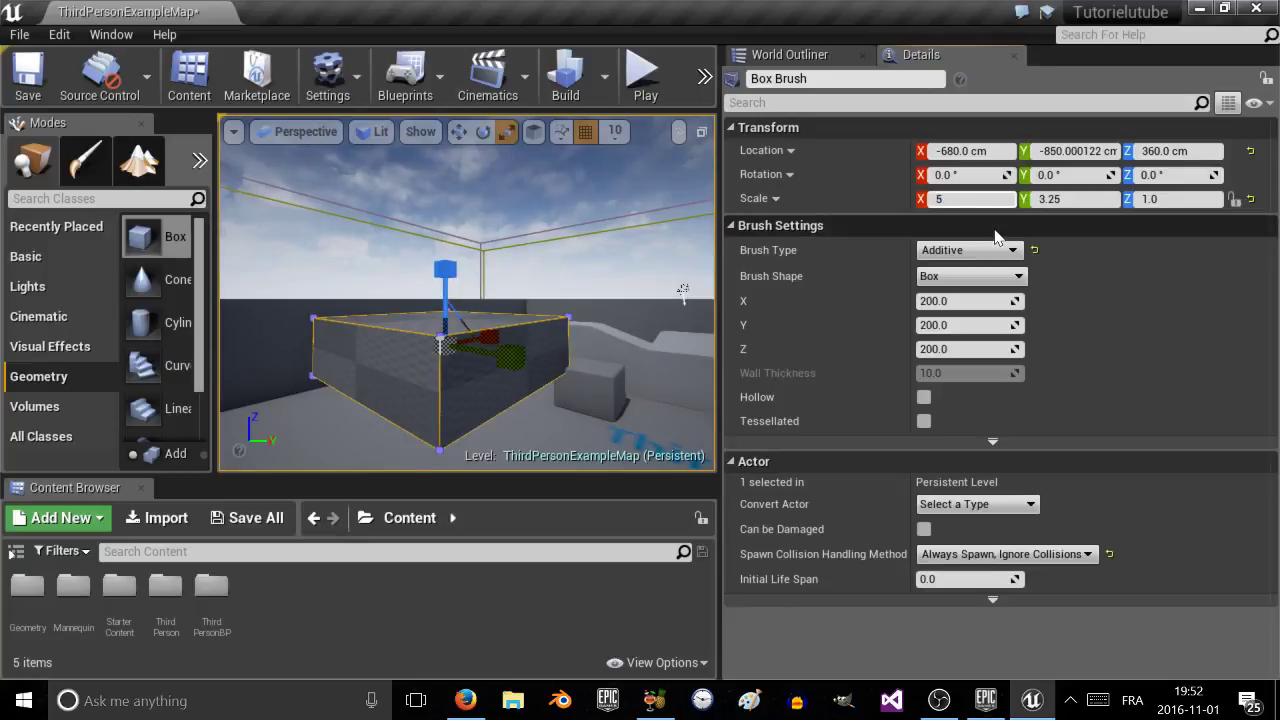
pyautogui.press('Return')
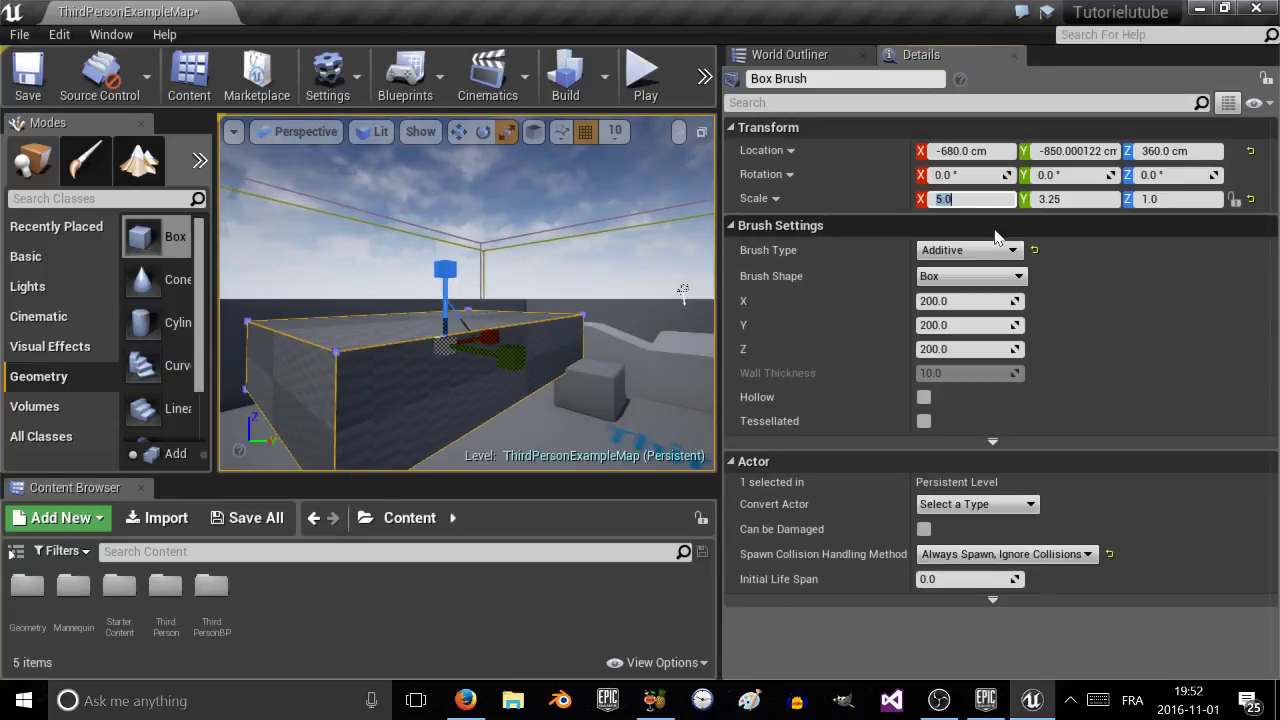
# Set the box brush's X and Y scale back to 1.
pyautogui.write('1')
pyautogui.press('Return')
pyautogui.click(1058, 199)
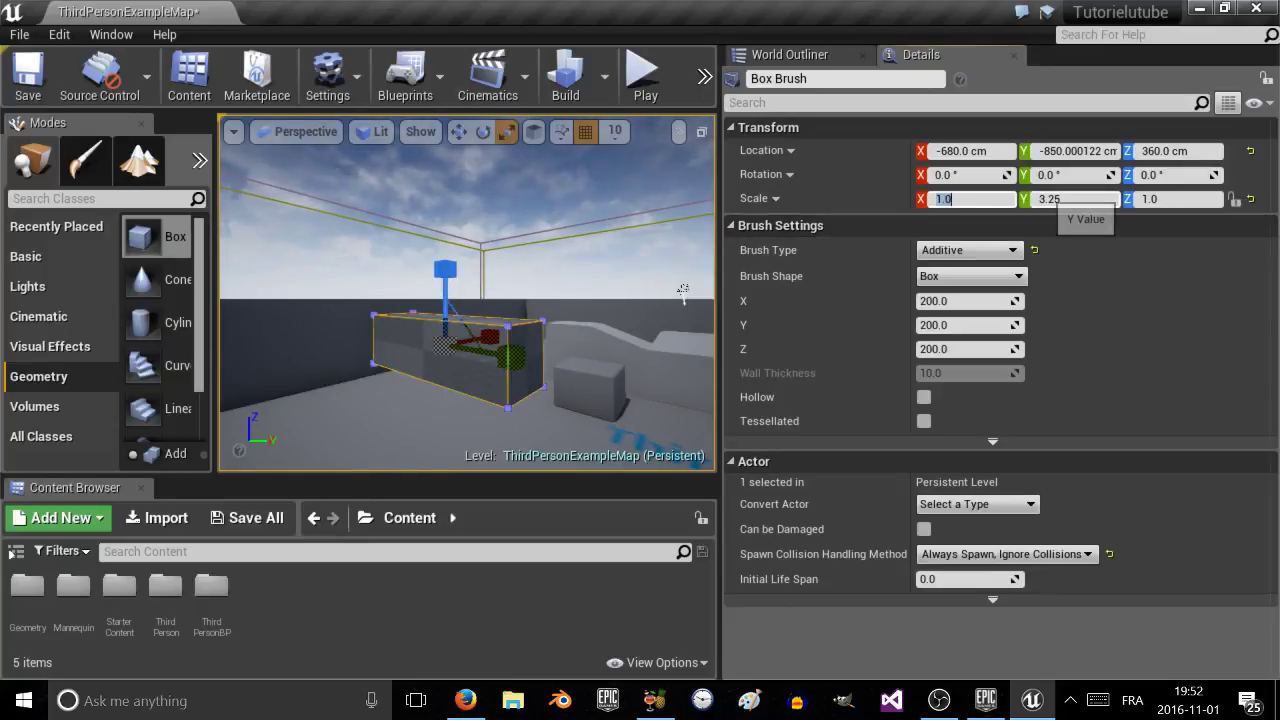
pyautogui.write('1')
pyautogui.press('Return')
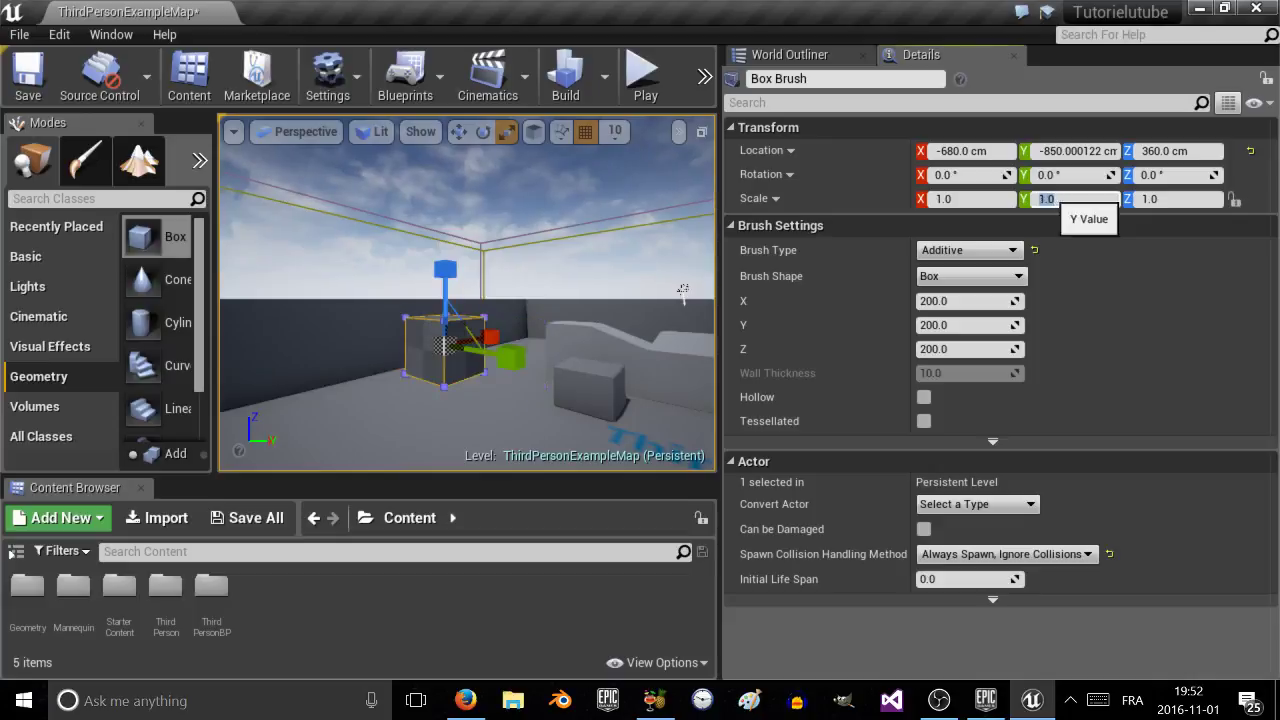
pyautogui.click(1162, 200)
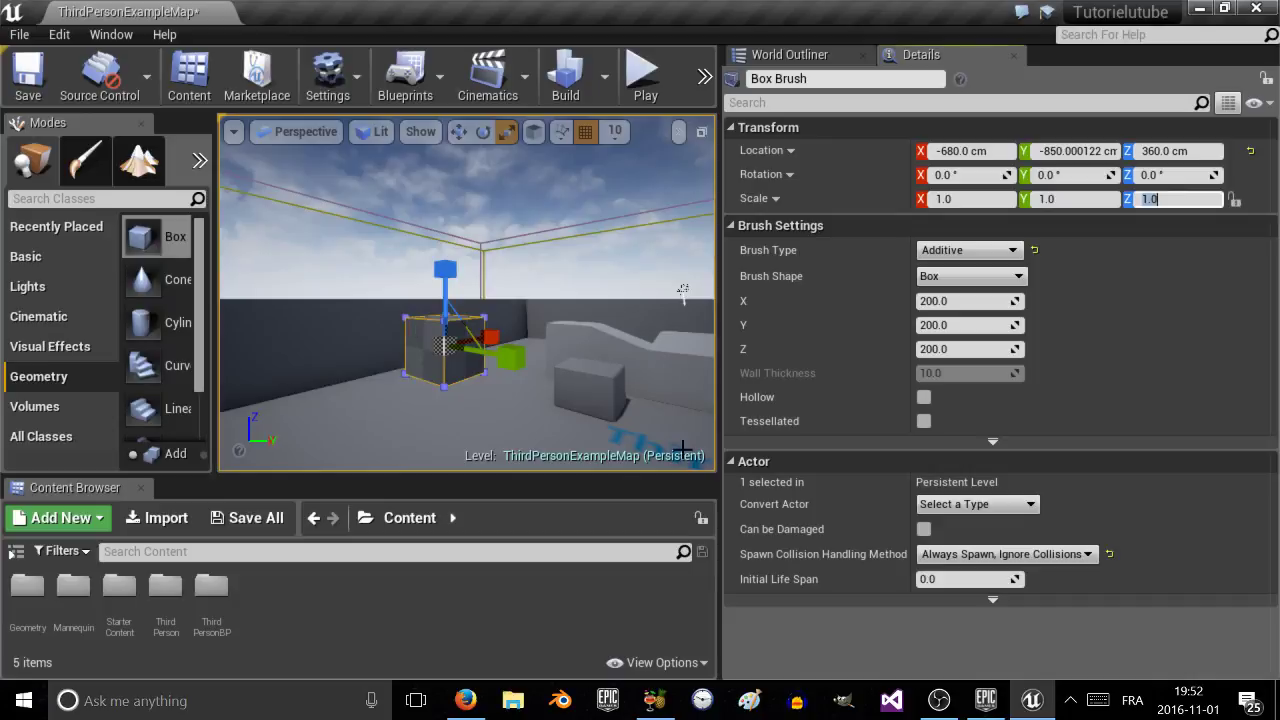
pyautogui.moveTo(719, 407); pyautogui.dragTo(878, 420)
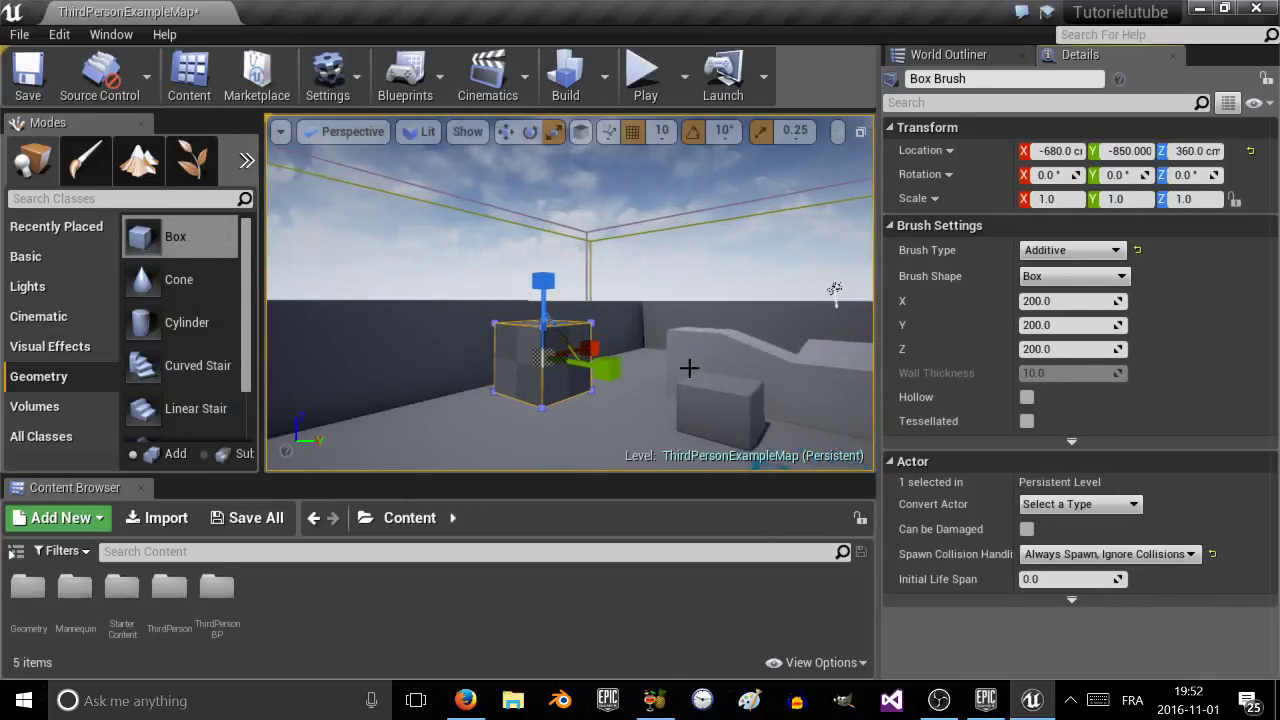
# Scale the ThirdPersonCharacter uniformly to 1.75 on all axes and undo the scaling.
pyautogui.moveTo(686, 366); pyautogui.dragTo(660, 371, button='right')
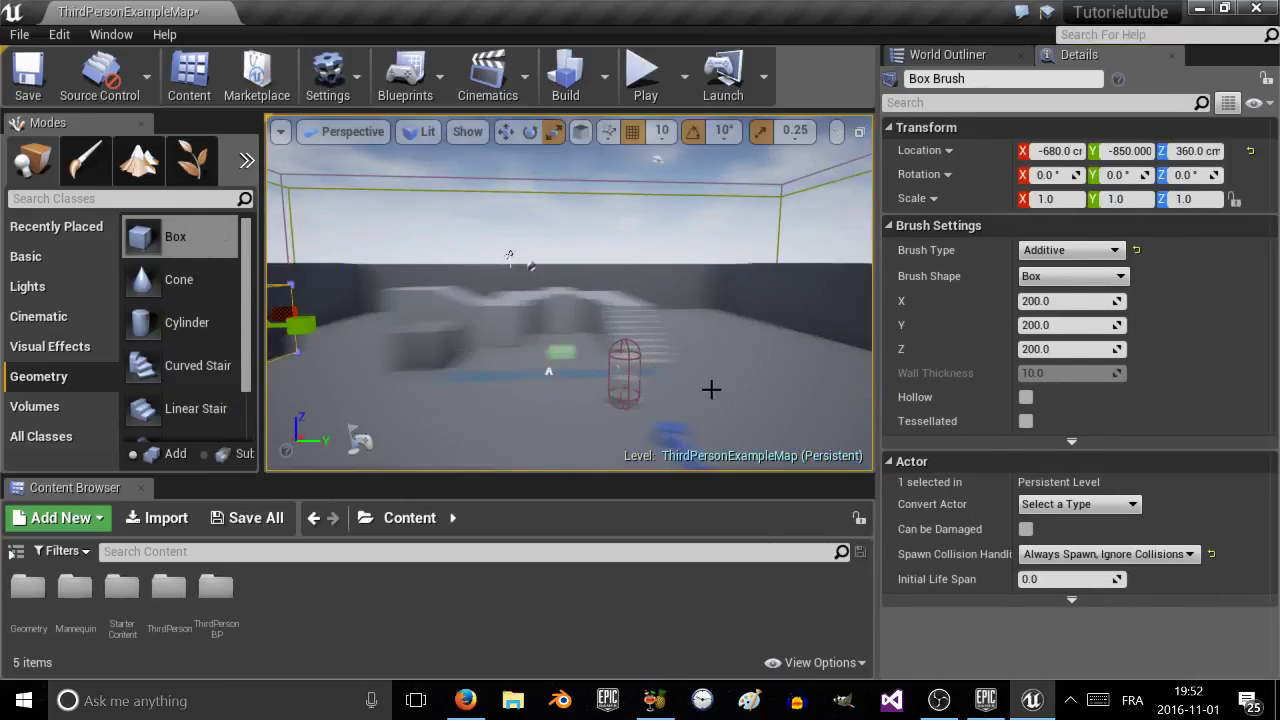
pyautogui.click(622, 368)
pyautogui.press('w')
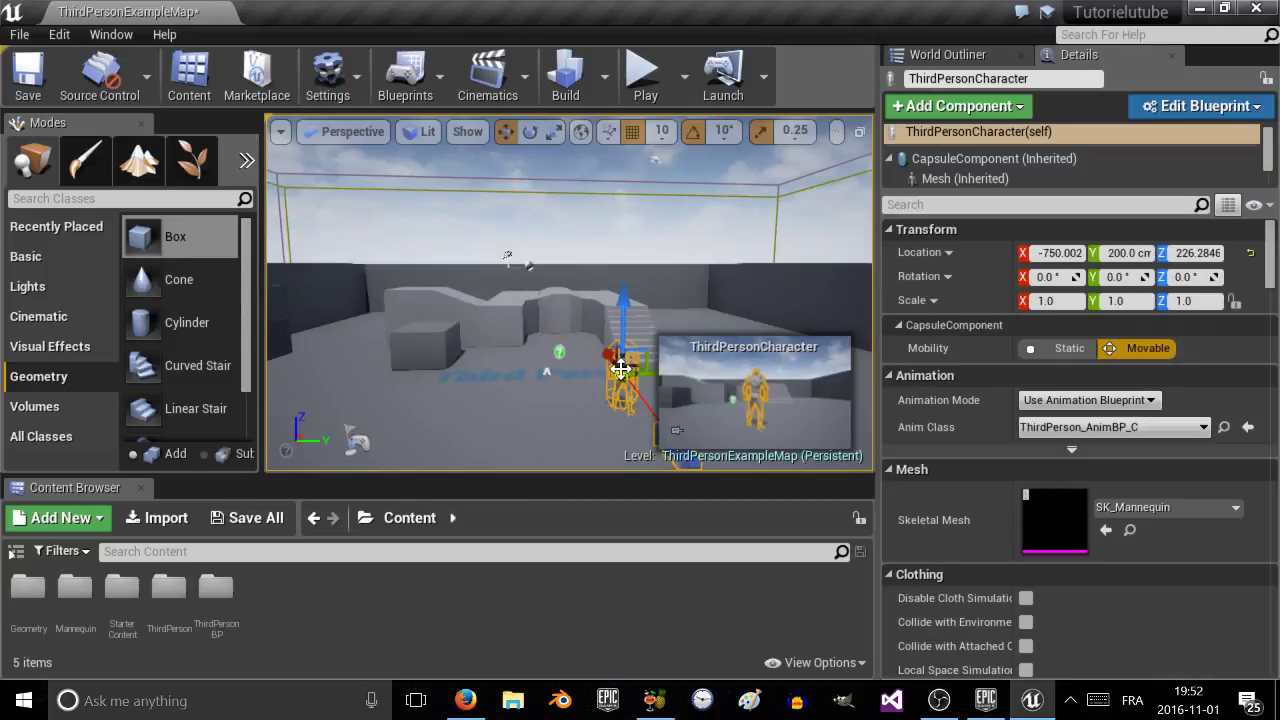
pyautogui.press('r')
pyautogui.moveTo(620, 378); pyautogui.dragTo(648, 360)
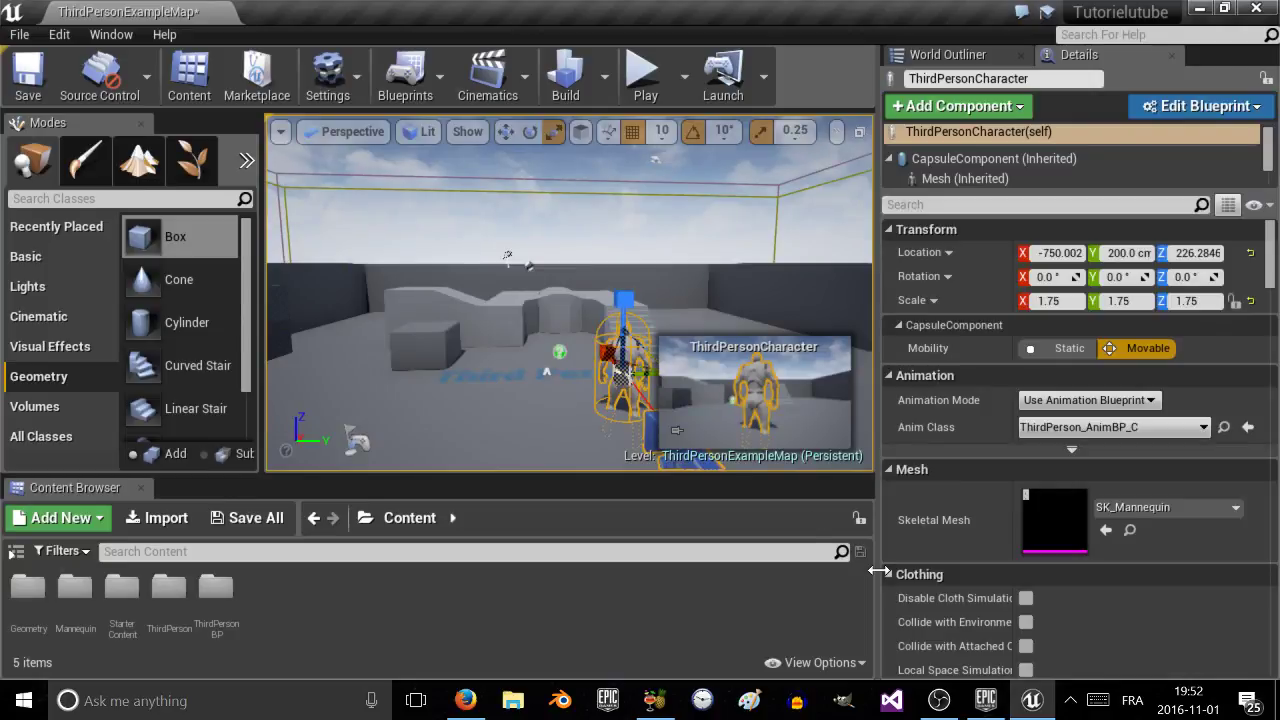
pyautogui.hotkey('ctrl', 'z')
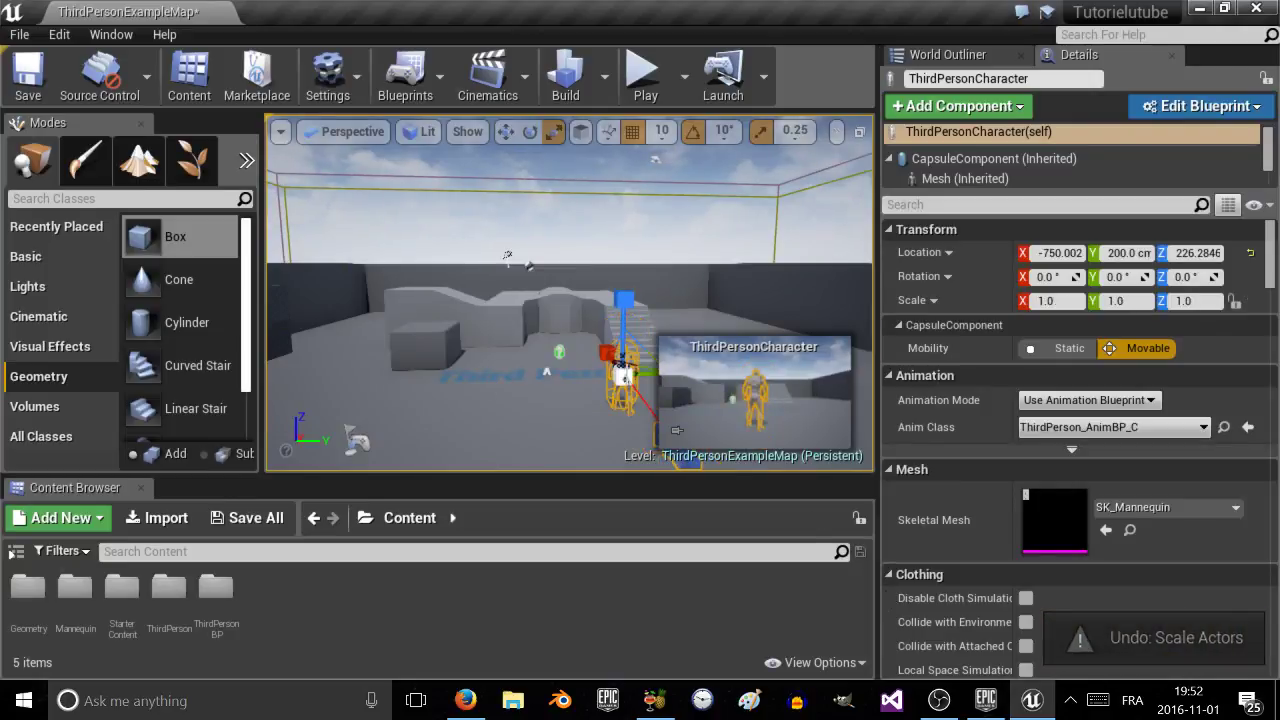
# Select the box brush and lower it toward the floor to a Z location of 240 cm.
pyautogui.moveTo(522, 391); pyautogui.dragTo(330, 376, button='right')
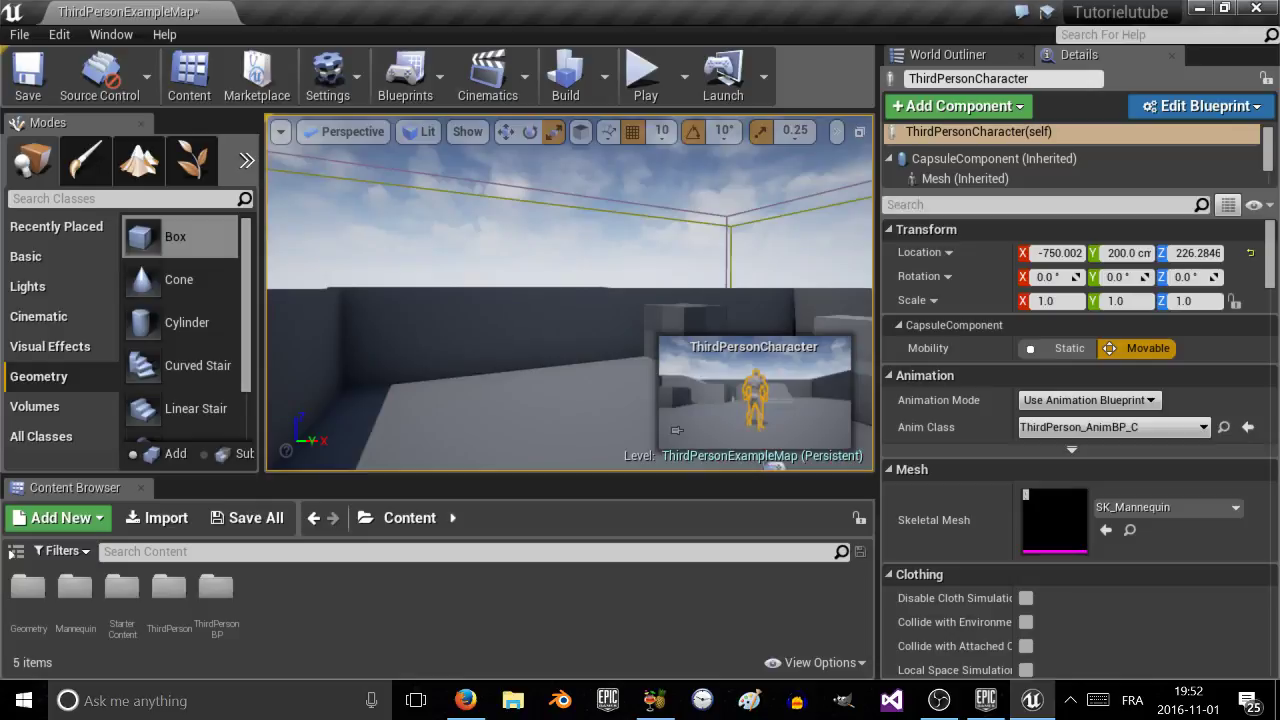
pyautogui.moveTo(512, 335); pyautogui.dragTo(416, 328)
pyautogui.moveTo(530, 330); pyautogui.dragTo(592, 443, button='right')
pyautogui.press('e')
pyautogui.press('w')
pyautogui.moveTo(360, 278); pyautogui.dragTo(330, 295, button='right')
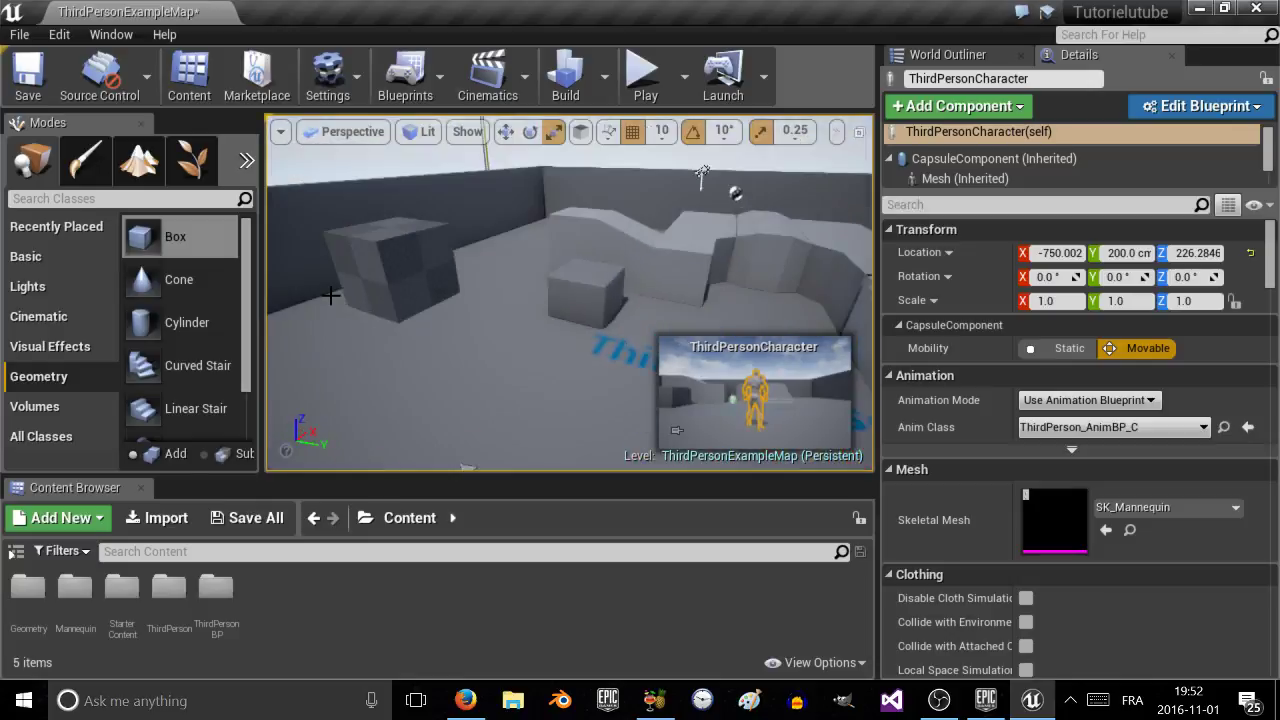
pyautogui.click(414, 257)
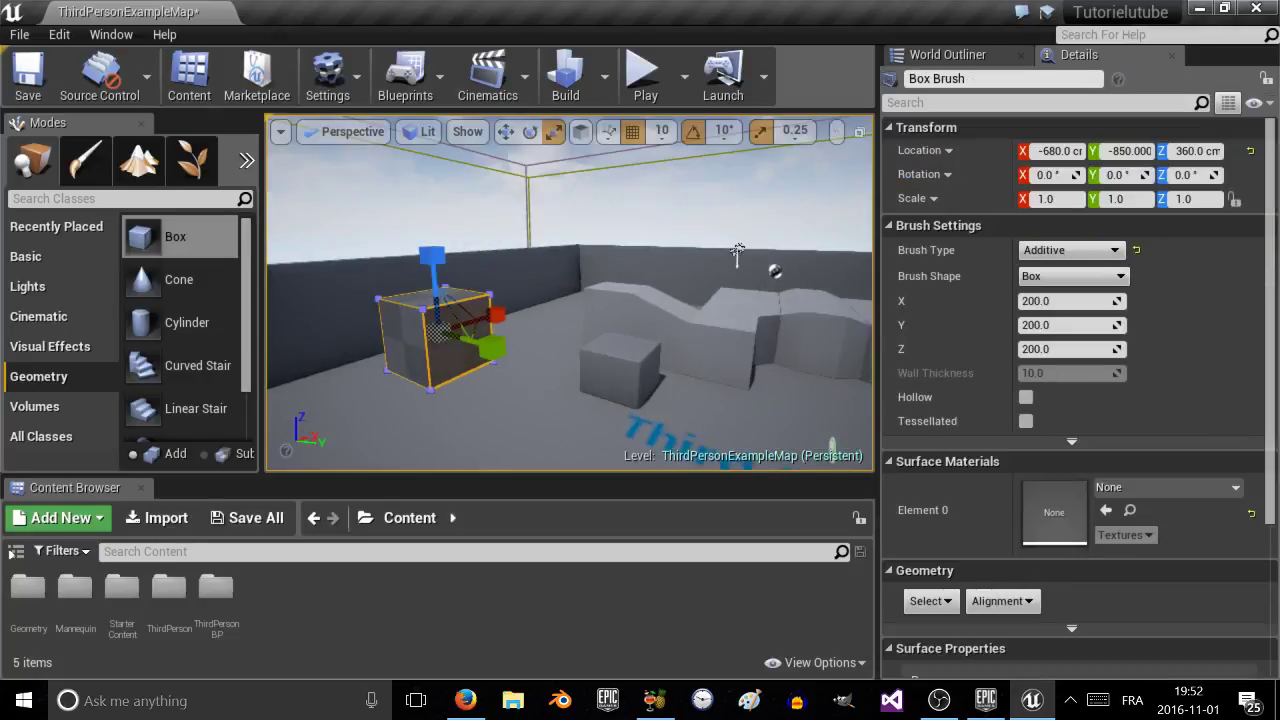
pyautogui.press('w')
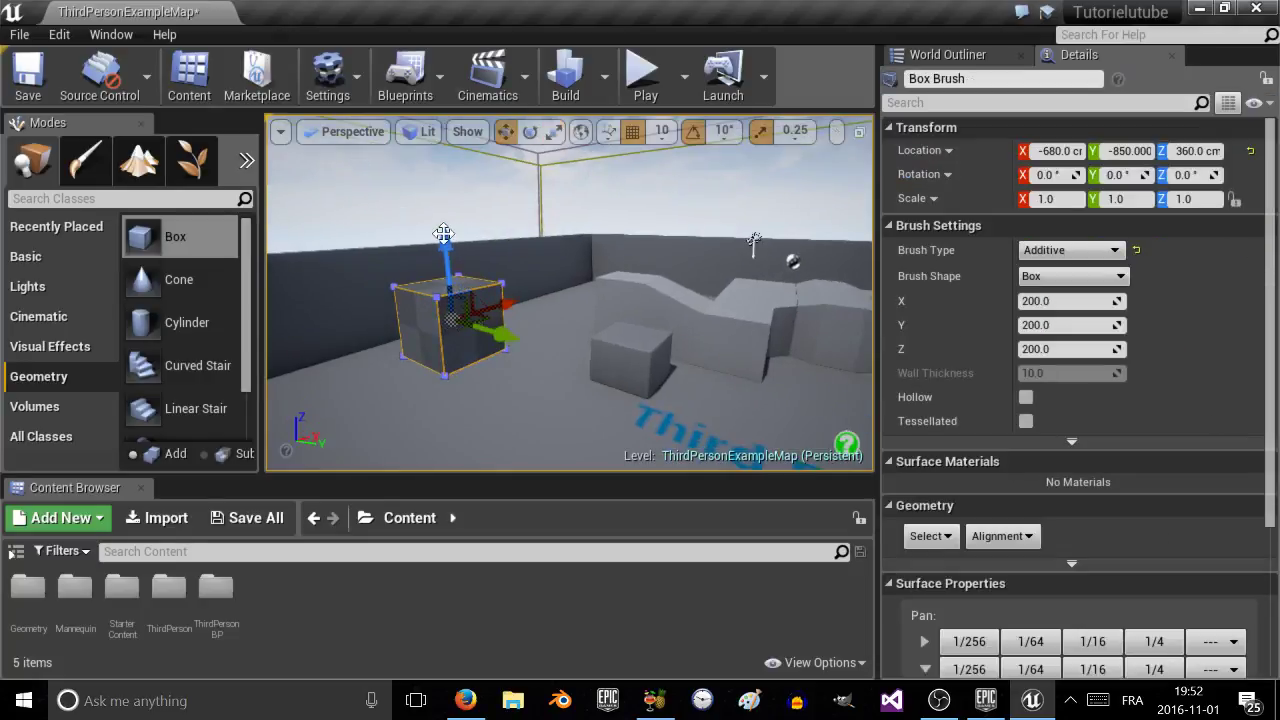
pyautogui.moveTo(452, 248); pyautogui.dragTo(455, 268)
pyautogui.moveTo(443, 249); pyautogui.dragTo(443, 365, button='middle')
pyautogui.moveTo(443, 251); pyautogui.dragTo(423, 227, button='right')
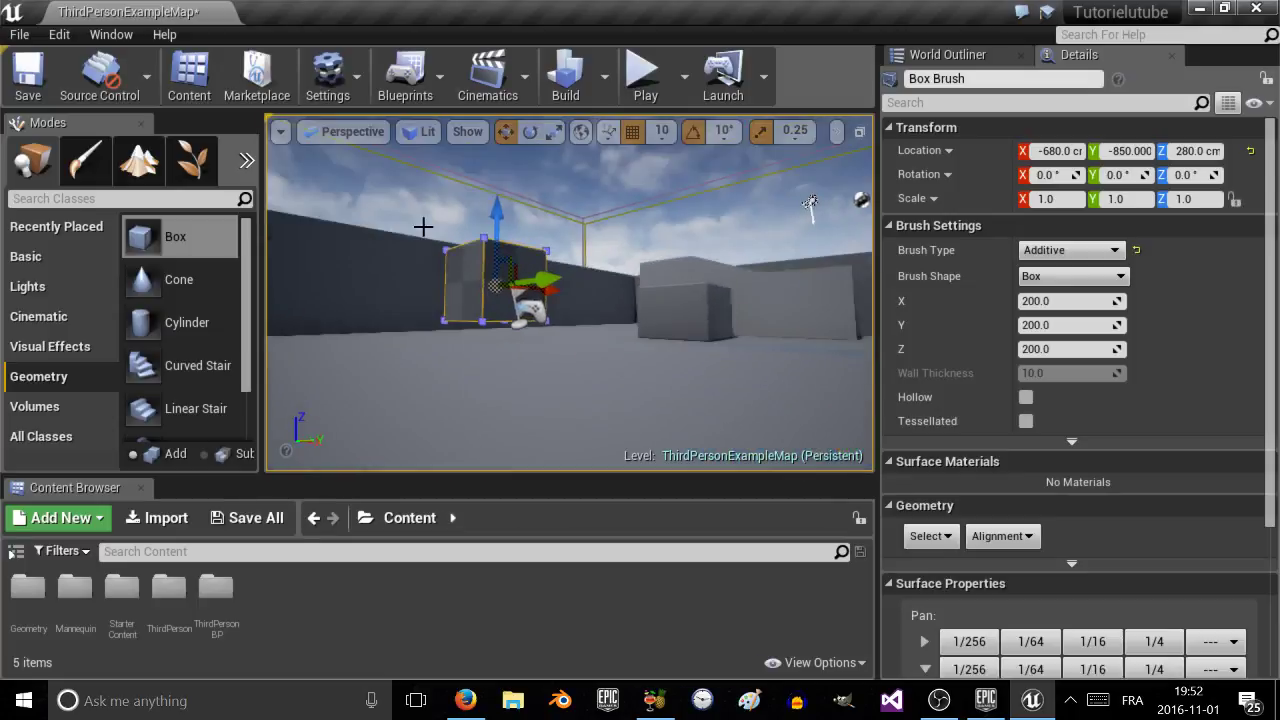
pyautogui.moveTo(497, 205)
pyautogui.mouseDown()
pyautogui.moveTo(497, 228)
pyautogui.moveTo(497, 217)
pyautogui.mouseUp()
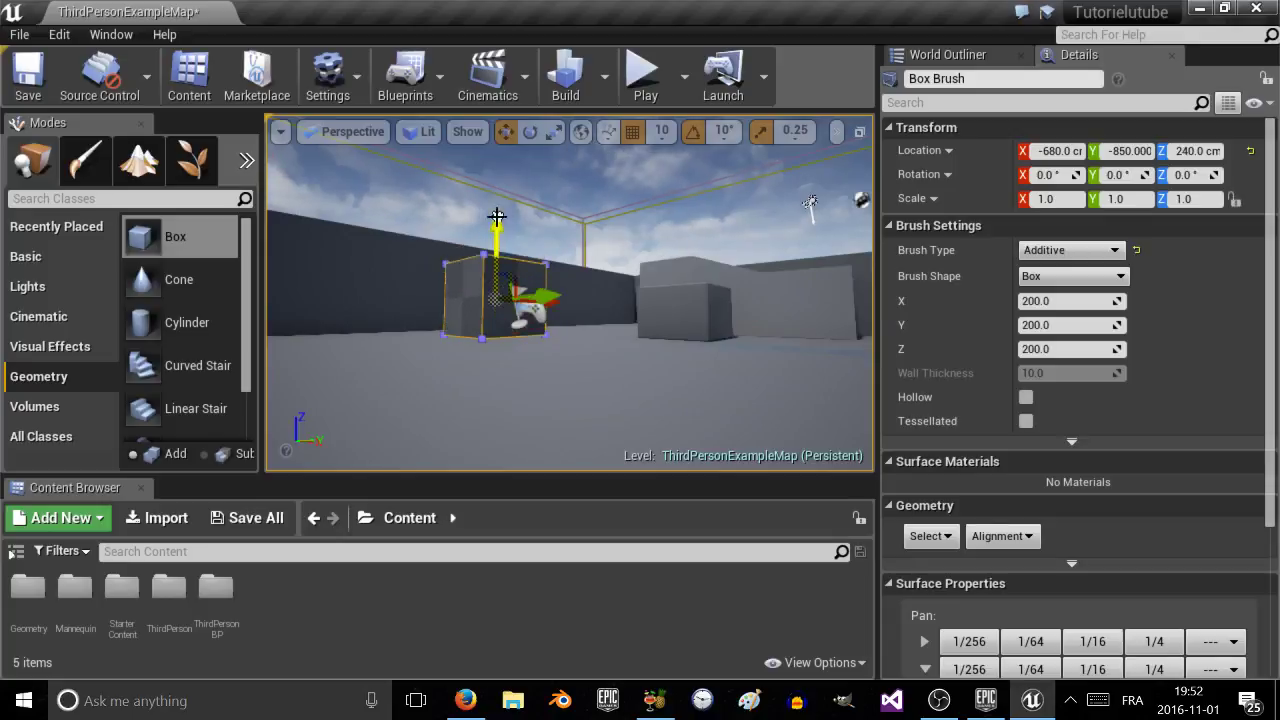
pyautogui.click(494, 232)
pyautogui.click(486, 292)
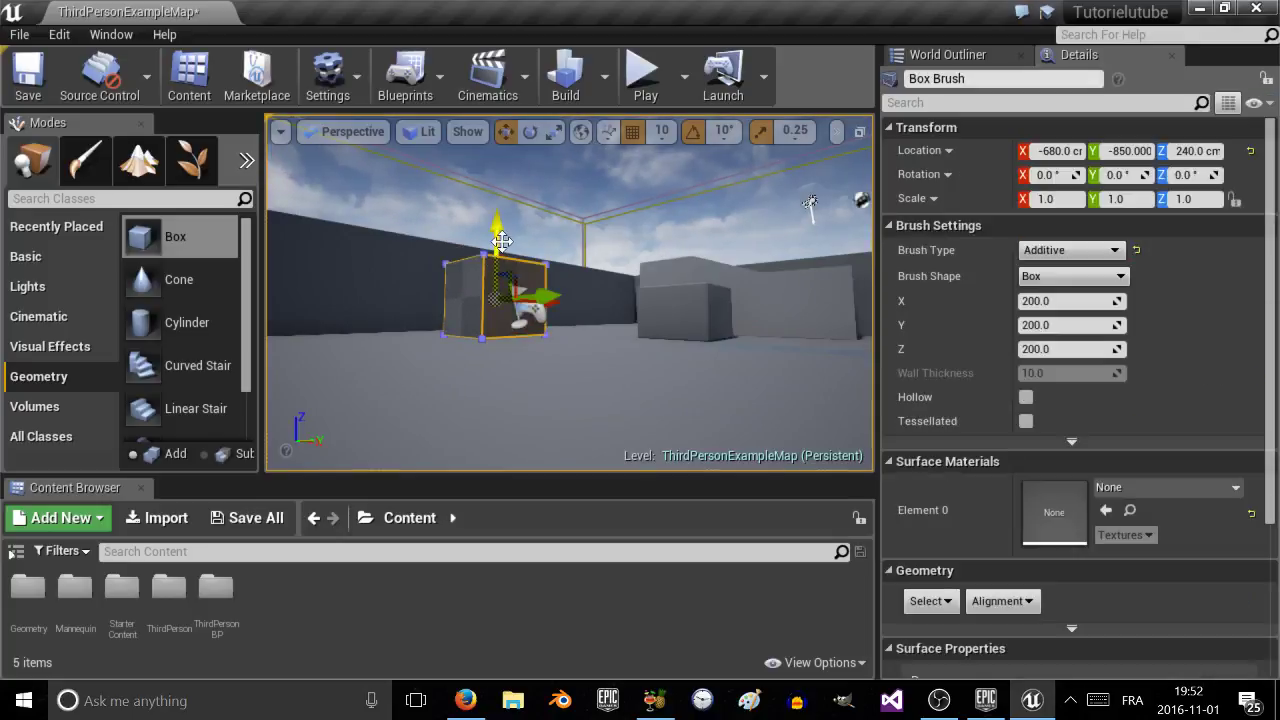
# Raise the box brush to a Z location of 580 cm and snap it down onto the floor.
pyautogui.moveTo(497, 228); pyautogui.dragTo(497, 115)
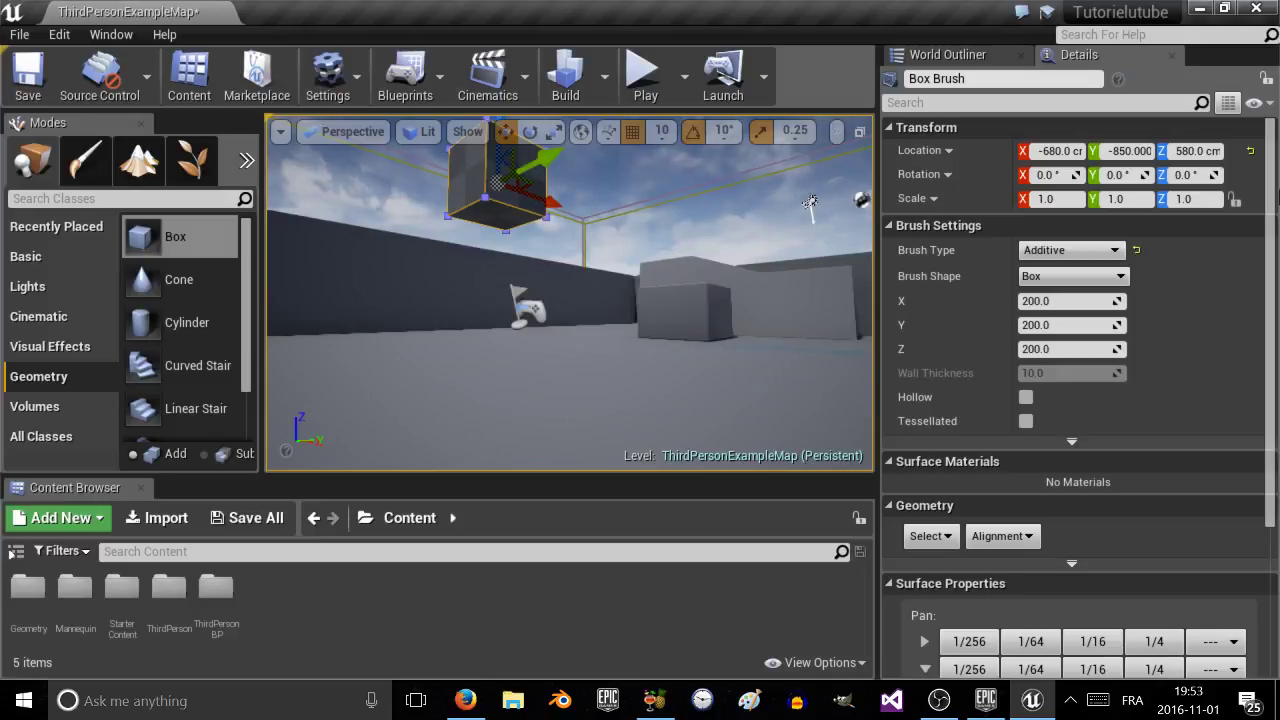
pyautogui.press('End')
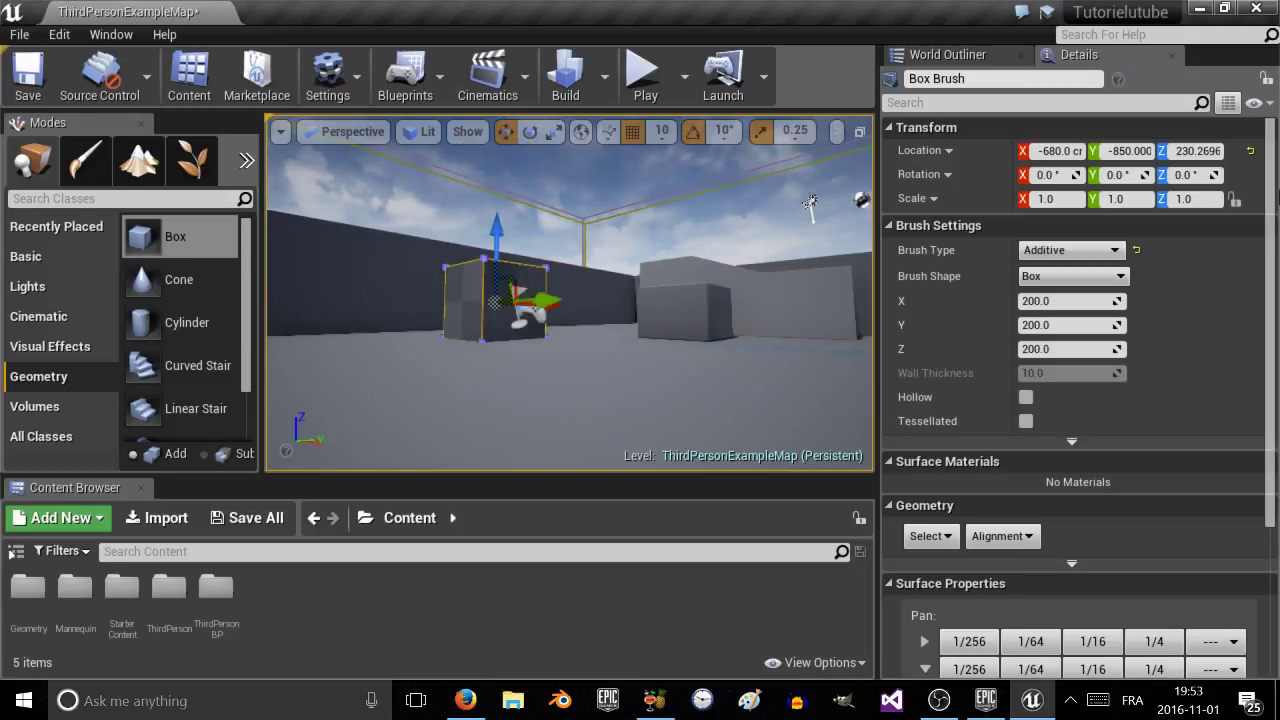
pyautogui.moveTo(726, 257); pyautogui.dragTo(862, 260, button='right')
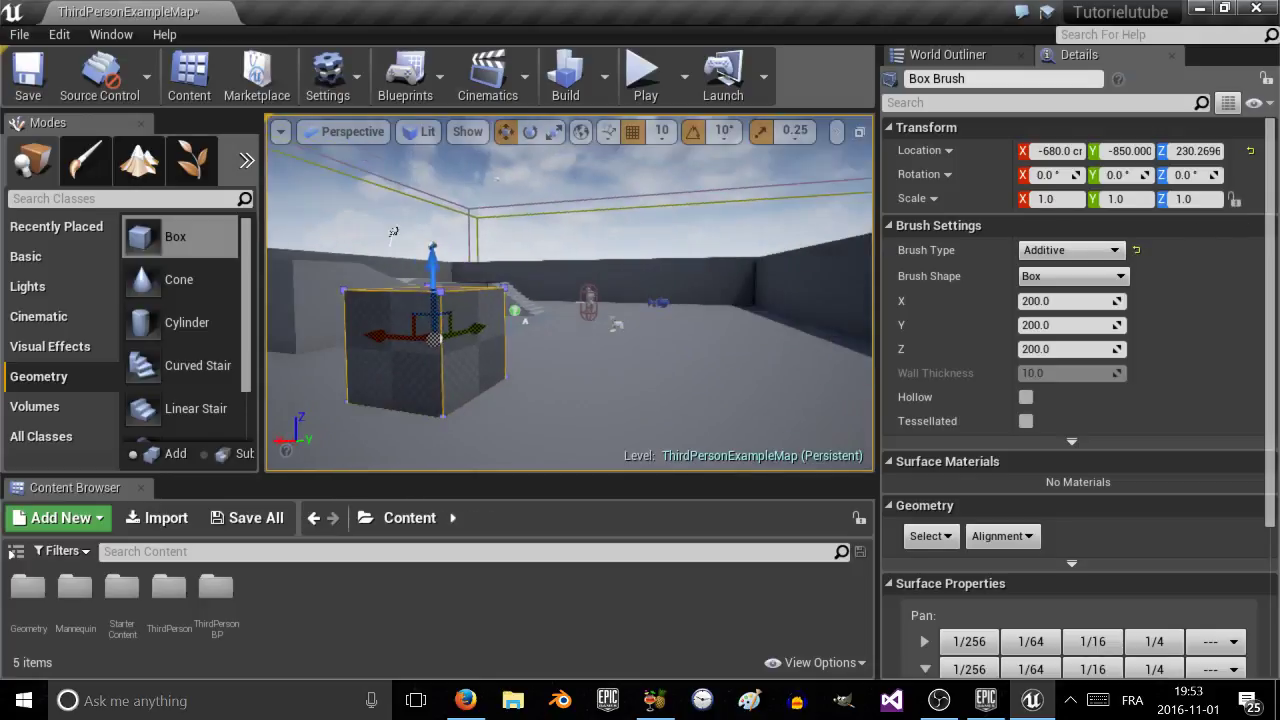
pyautogui.moveTo(656, 284); pyautogui.dragTo(655, 284, button='right')
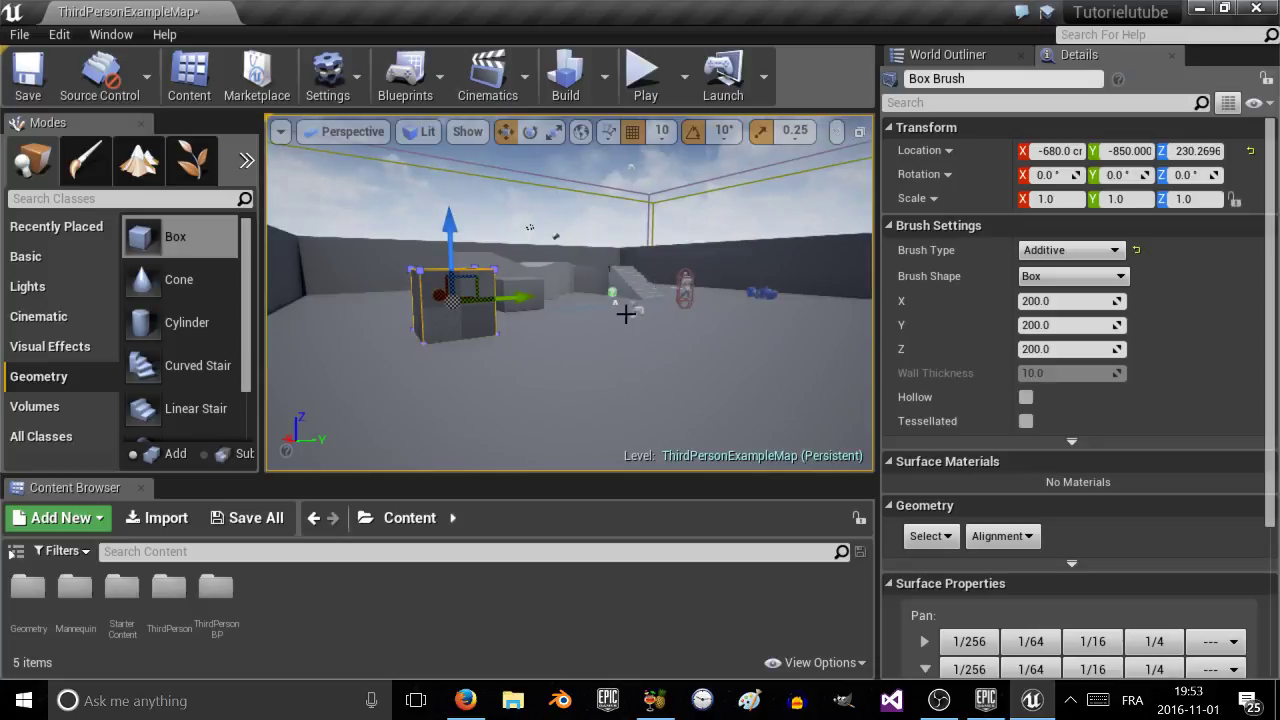
# Place an additive Cone brush in the air near the box brush and delete it.
pyautogui.moveTo(178, 280)
pyautogui.mouseDown()
pyautogui.moveTo(270, 320)
pyautogui.moveTo(460, 300)
pyautogui.moveTo(610, 352)
pyautogui.moveTo(611, 198)
pyautogui.mouseUp()
pyautogui.scroll(-3, 612, 196)
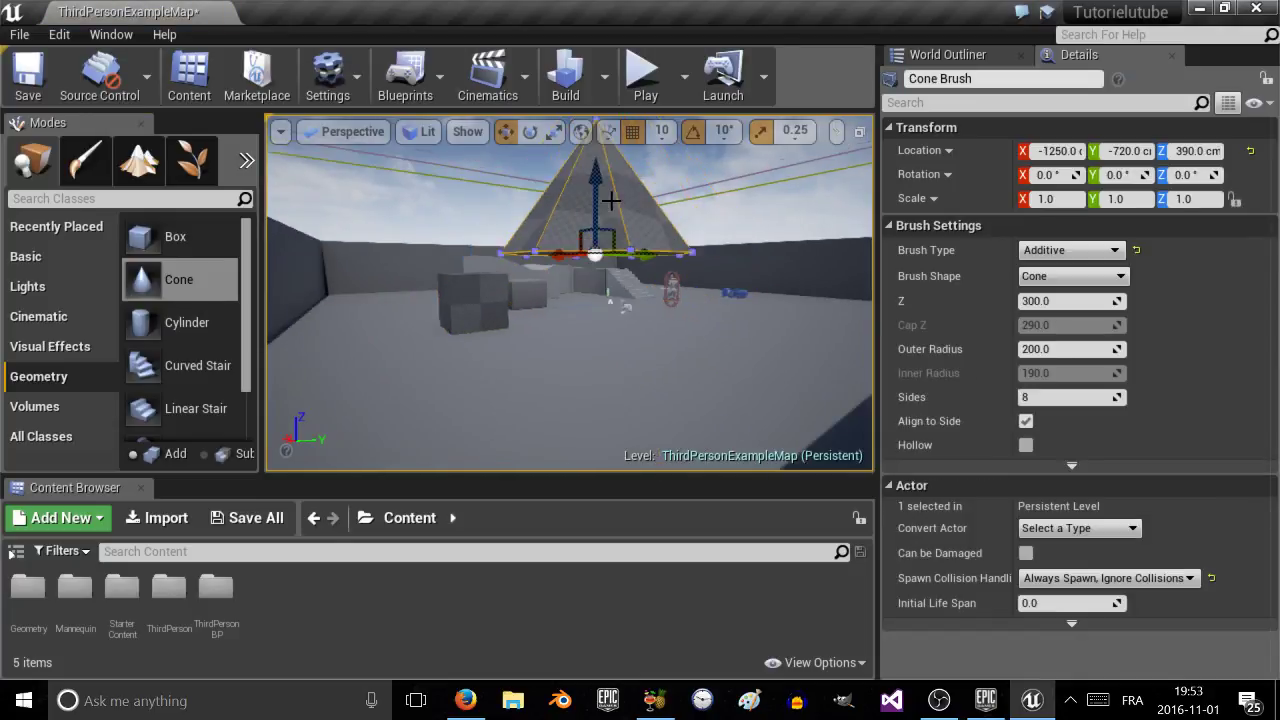
pyautogui.scroll(4, 612, 196)
pyautogui.moveTo(612, 198); pyautogui.dragTo(612, 193, button='right')
pyautogui.press('Delete')
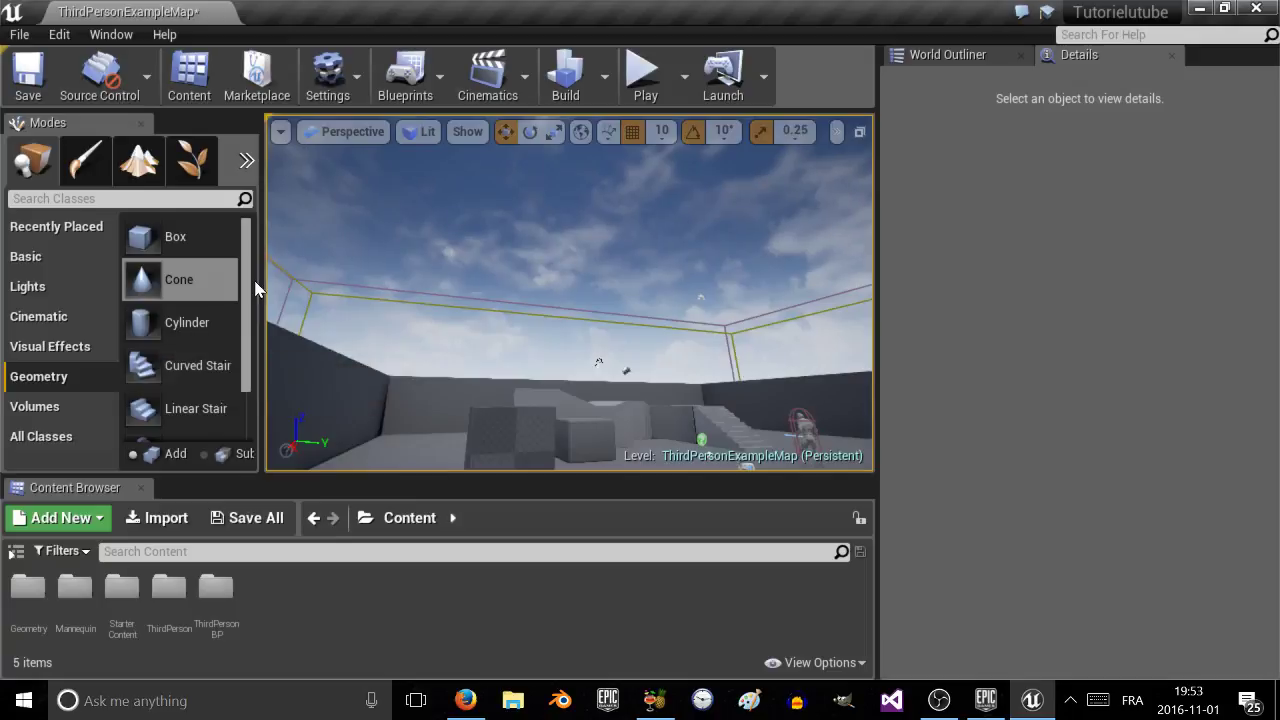
# Place an additive Sphere brush in the air in front of the box brush and delete it.
pyautogui.moveTo(250, 285)
pyautogui.mouseDown()
pyautogui.moveTo(247, 401)
pyautogui.moveTo(326, 423)
pyautogui.moveTo(443, 428)
pyautogui.moveTo(435, 420)
pyautogui.mouseUp()
pyautogui.moveTo(435, 420); pyautogui.dragTo(485, 380, button='right')
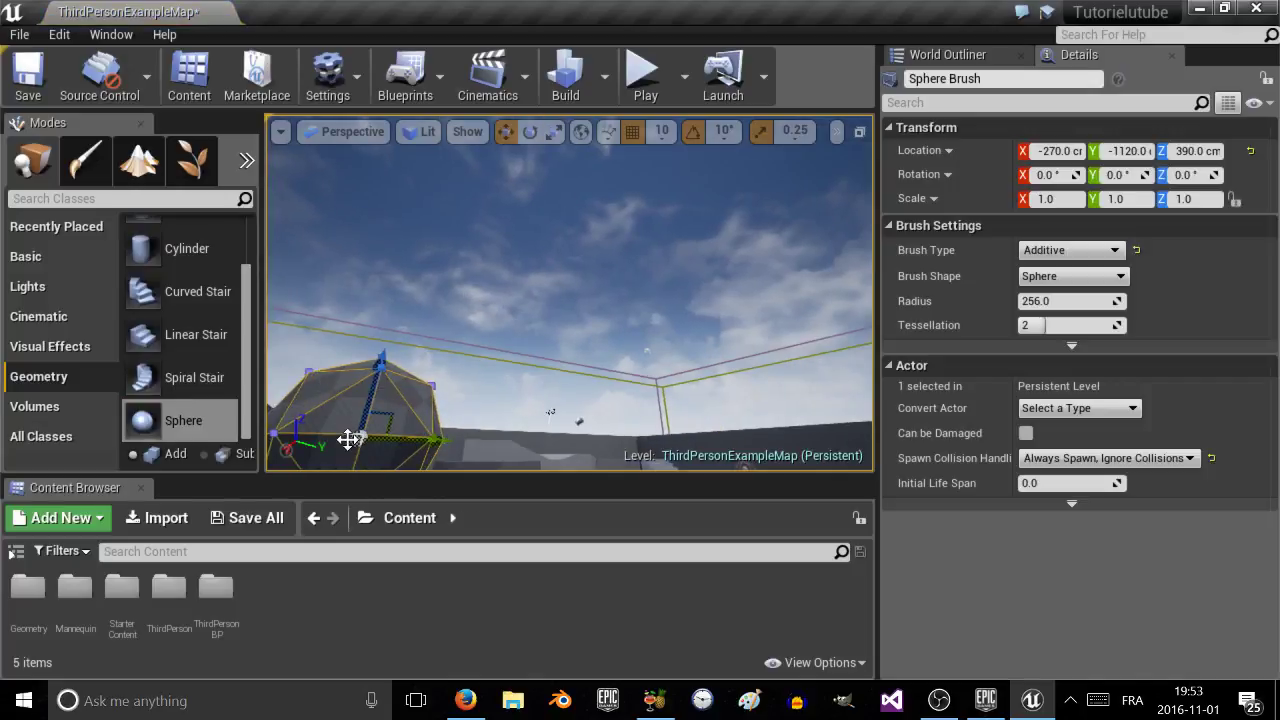
pyautogui.moveTo(377, 443); pyautogui.dragTo(559, 438)
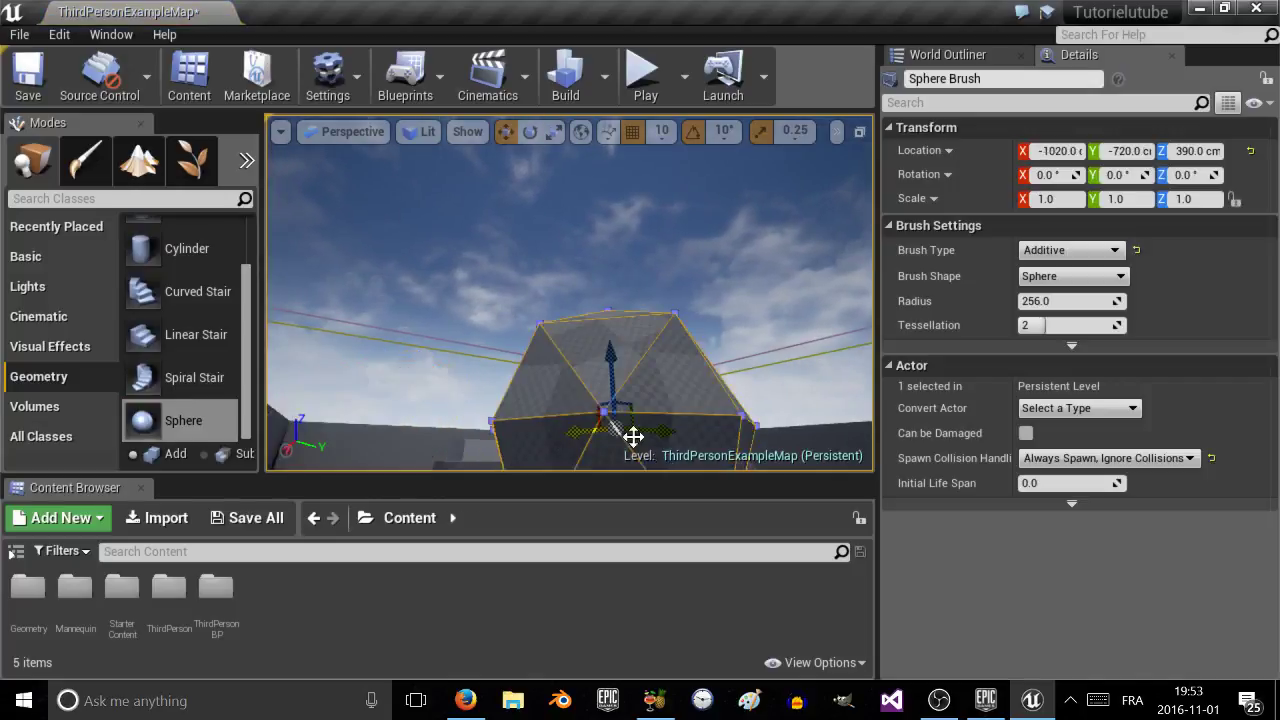
pyautogui.moveTo(634, 437); pyautogui.dragTo(617, 378, button='right')
pyautogui.moveTo(625, 340); pyautogui.dragTo(640, 244)
pyautogui.press('Delete')
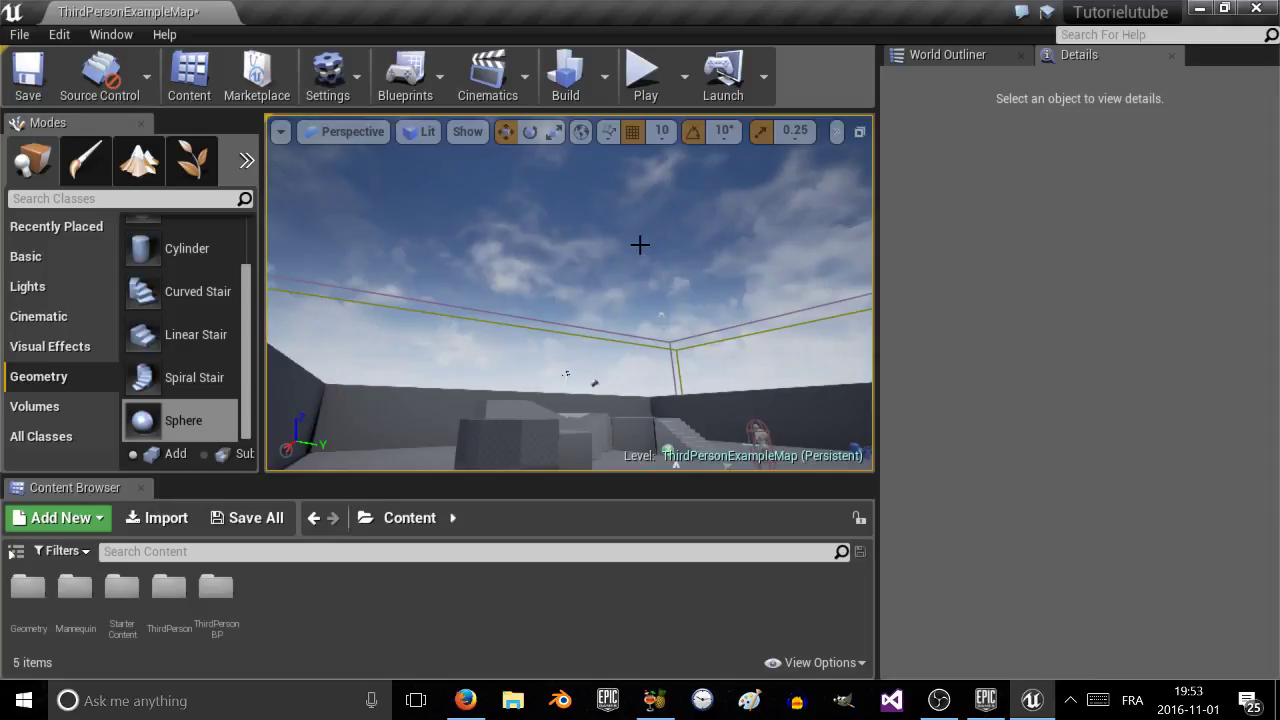
# Delete the boundary wall that faces the camera when the arena is seen from outside.
pyautogui.moveTo(640, 244)
pyautogui.mouseDown(button='right')
pyautogui.moveTo(562, 282)
pyautogui.moveTo(740, 256)
pyautogui.moveTo(795, 200)
pyautogui.moveTo(785, 262)
pyautogui.moveTo(785, 240)
pyautogui.moveTo(638, 246)
pyautogui.mouseUp(button='right')
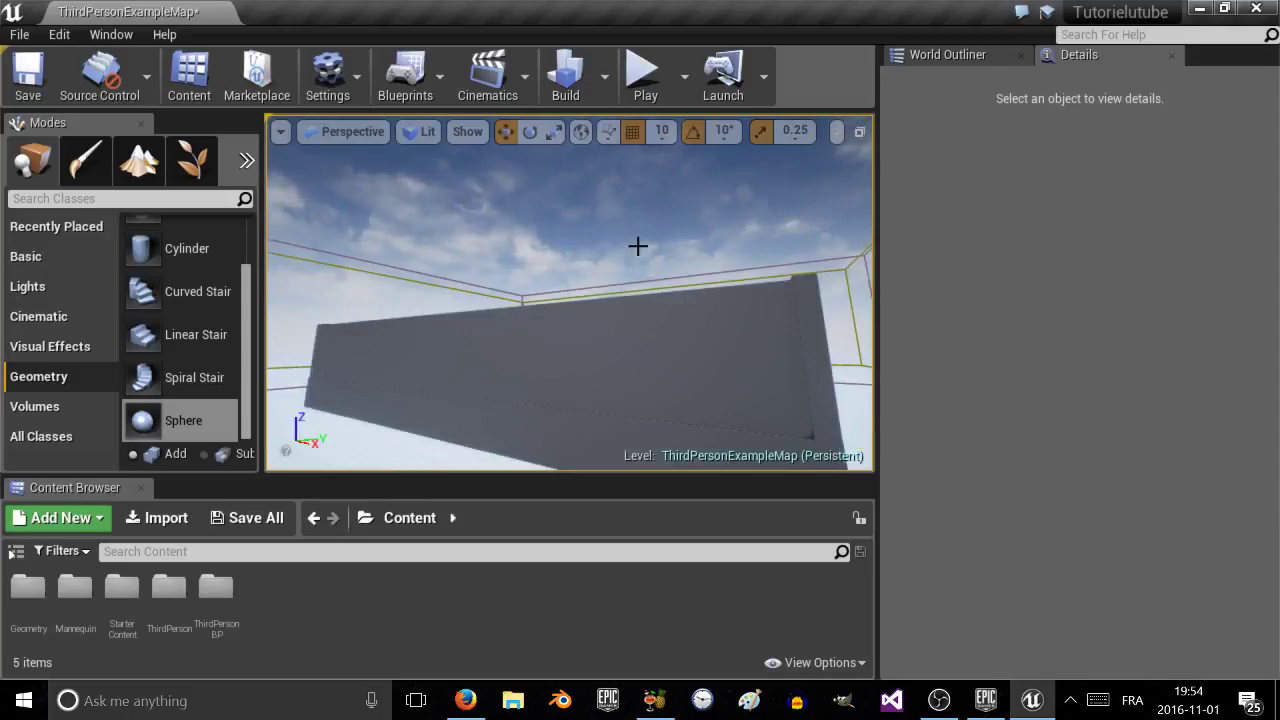
pyautogui.moveTo(617, 266); pyautogui.dragTo(570, 272, button='right')
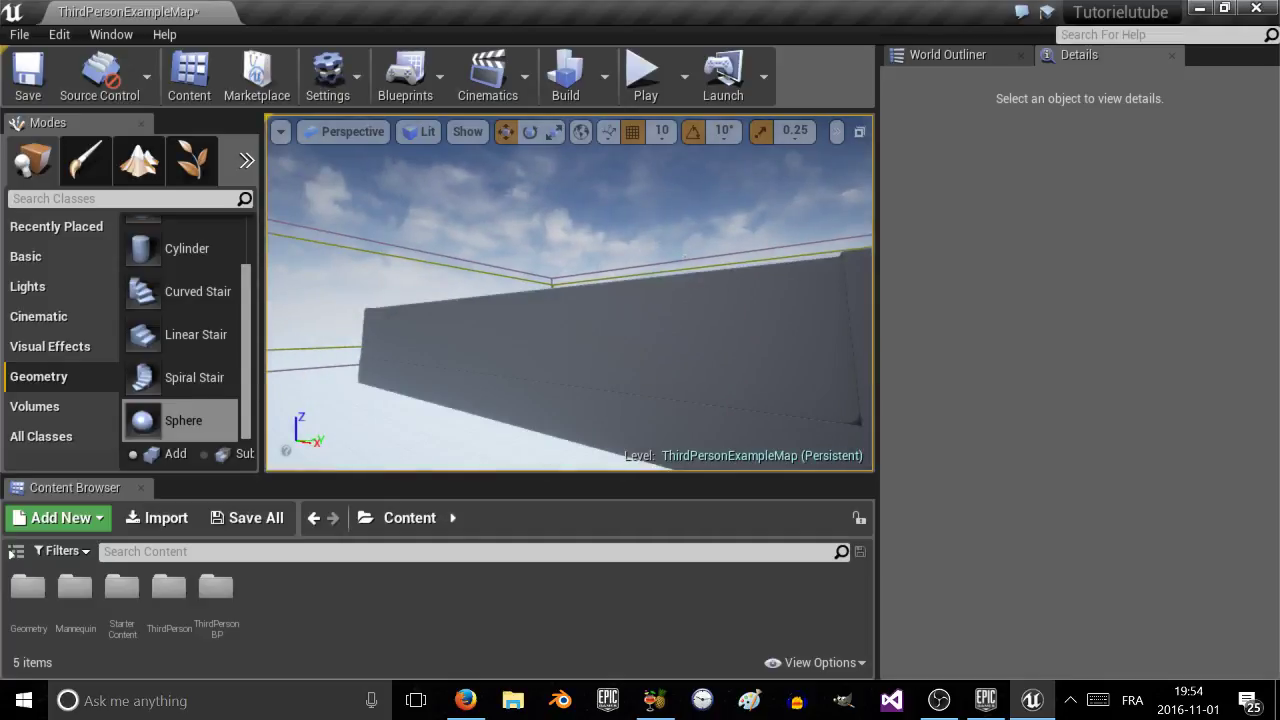
pyautogui.moveTo(615, 280)
pyautogui.mouseDown(button='right')
pyautogui.moveTo(620, 258)
pyautogui.moveTo(628, 280)
pyautogui.moveTo(525, 328)
pyautogui.moveTo(310, 310)
pyautogui.moveTo(460, 308)
pyautogui.moveTo(570, 265)
pyautogui.moveTo(610, 266)
pyautogui.moveTo(603, 274)
pyautogui.mouseUp(button='right')
pyautogui.press('w')
pyautogui.press('w')
pyautogui.press('a')
pyautogui.press('w')
pyautogui.click(606, 288)
pyautogui.moveTo(532, 344); pyautogui.dragTo(650, 340, button='right')
pyautogui.press('Delete')
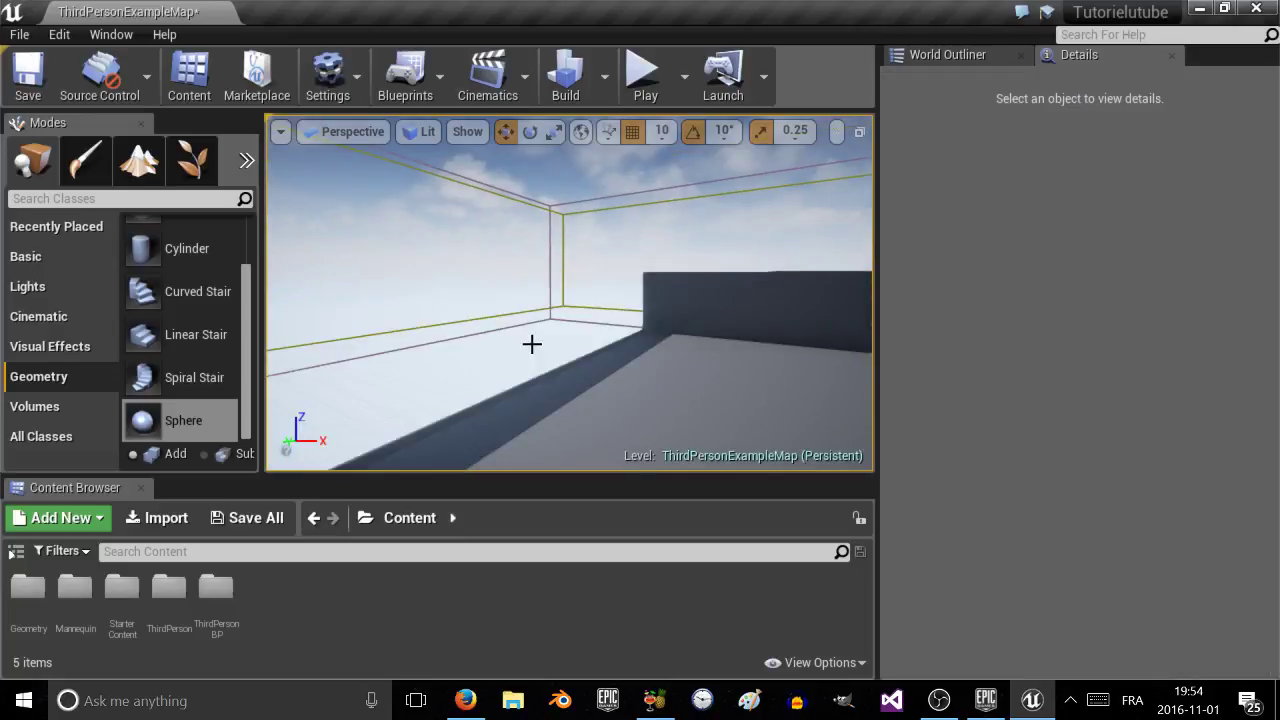
# Delete the checkered box brush and the plain grey cube standing beside the Third Person floor text.
pyautogui.moveTo(450, 270); pyautogui.dragTo(710, 270, button='right')
pyautogui.press('a')
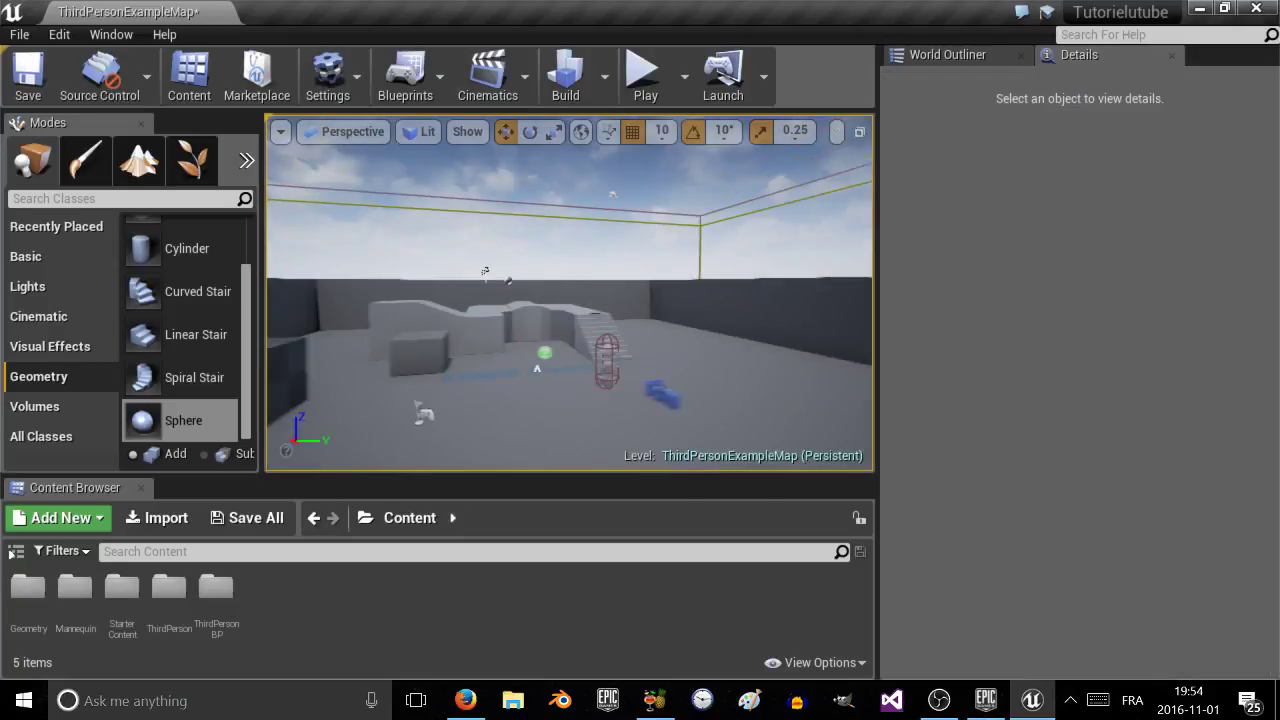
pyautogui.press('w')
pyautogui.moveTo(440, 372); pyautogui.dragTo(266, 374, button='right')
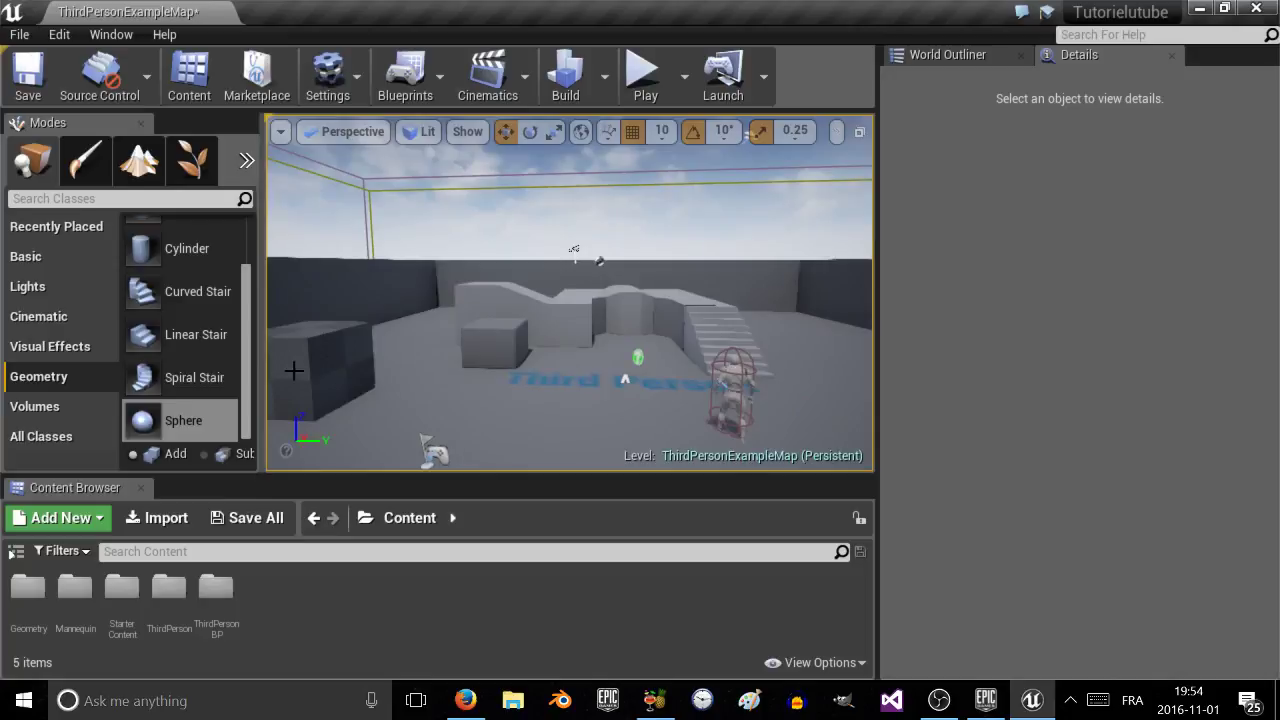
pyautogui.click(294, 371)
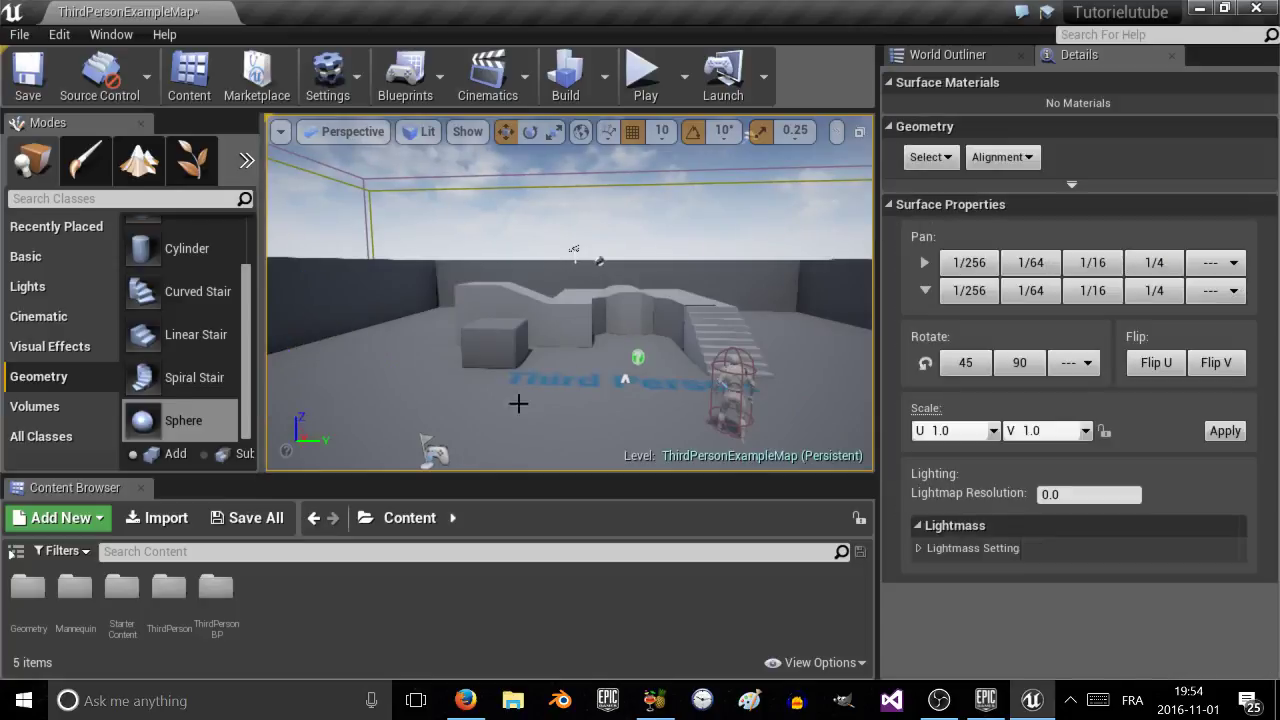
pyautogui.click(507, 334)
pyautogui.press('Delete')
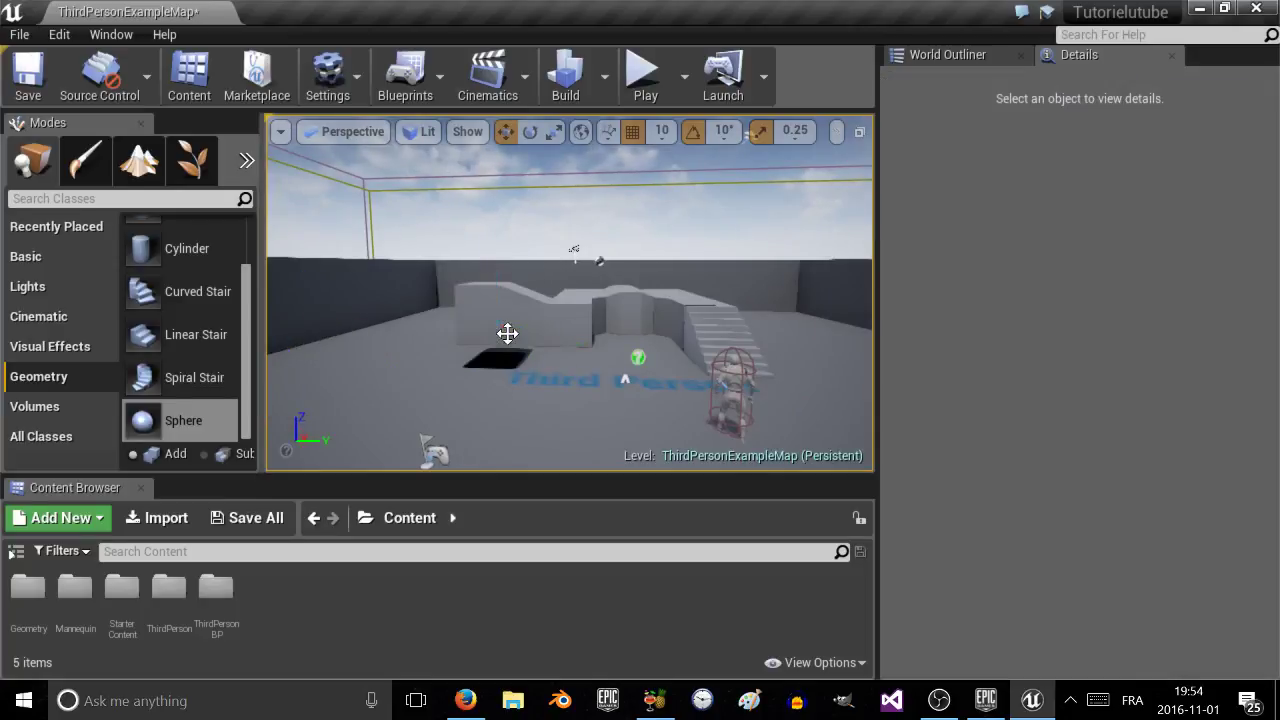
# Delete the large grey block with the wavy top standing beside the walkway.
pyautogui.click(507, 320)
pyautogui.press('Delete')
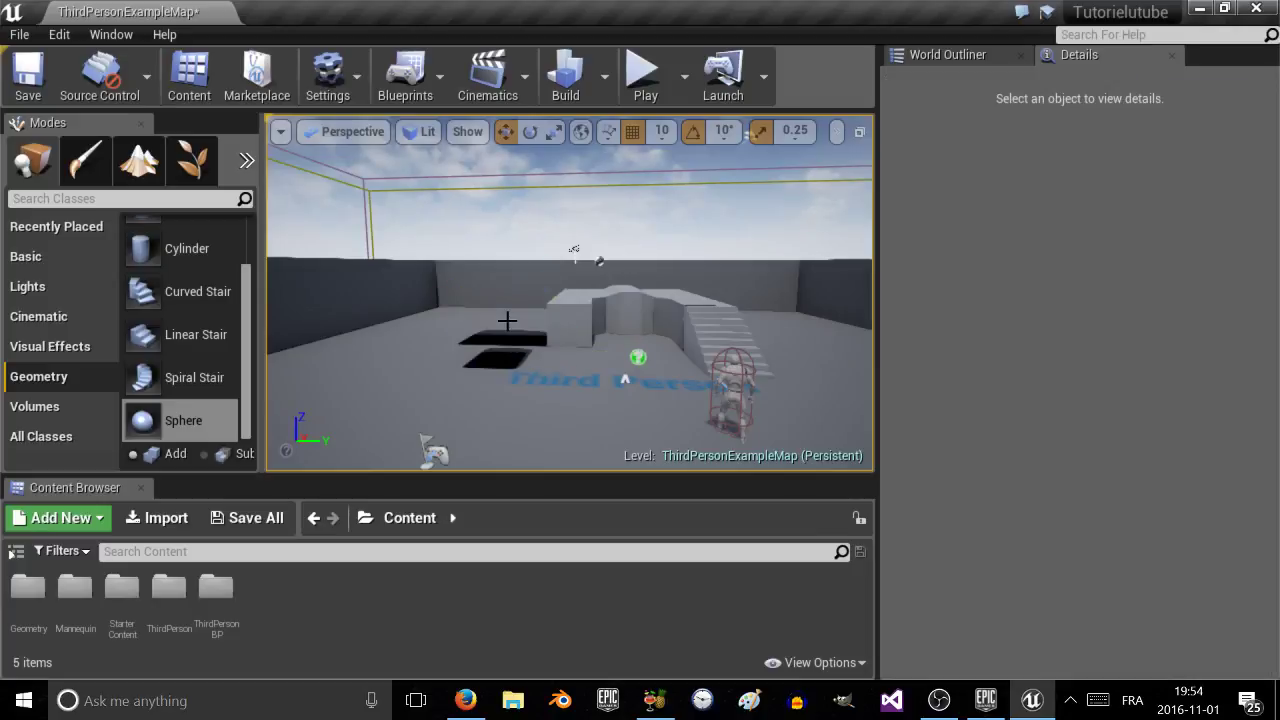
# Build the level to recompute its lighting, and close the Message Log window.
pyautogui.moveTo(507, 320); pyautogui.dragTo(550, 243, button='right')
pyautogui.press('w')
pyautogui.press('s')
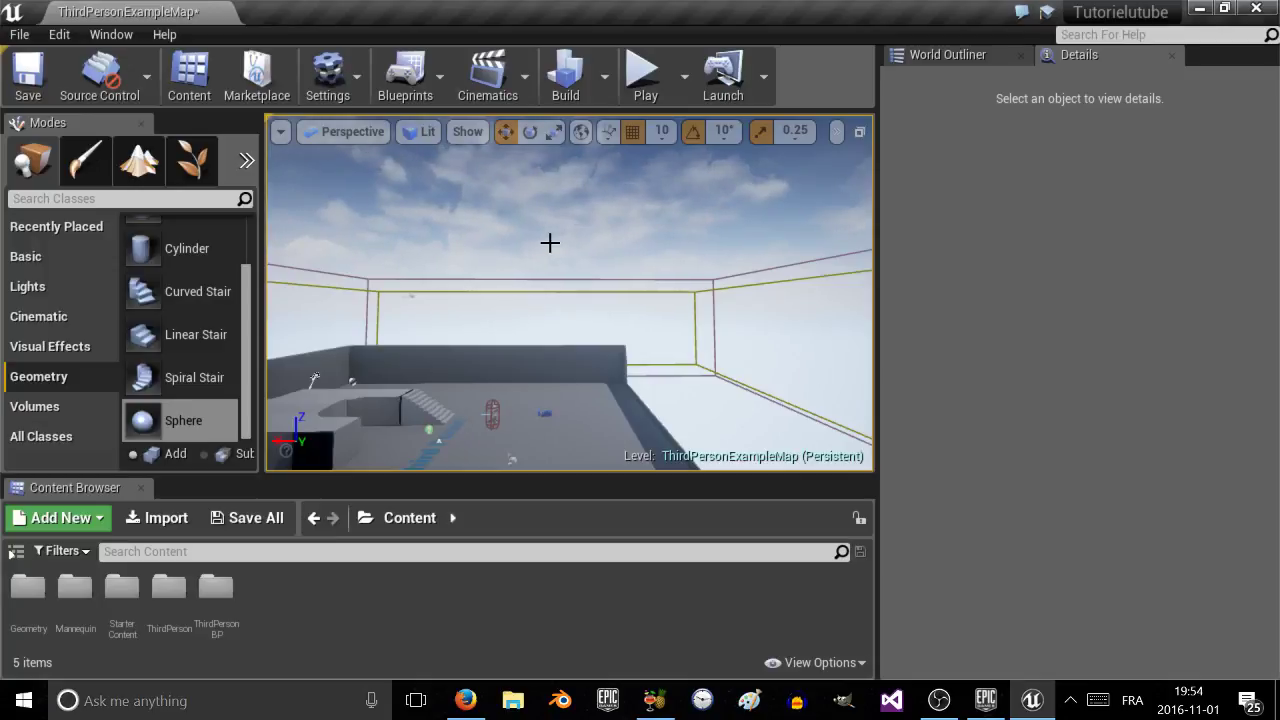
pyautogui.moveTo(550, 243); pyautogui.dragTo(415, 272, button='right')
pyautogui.press('w')
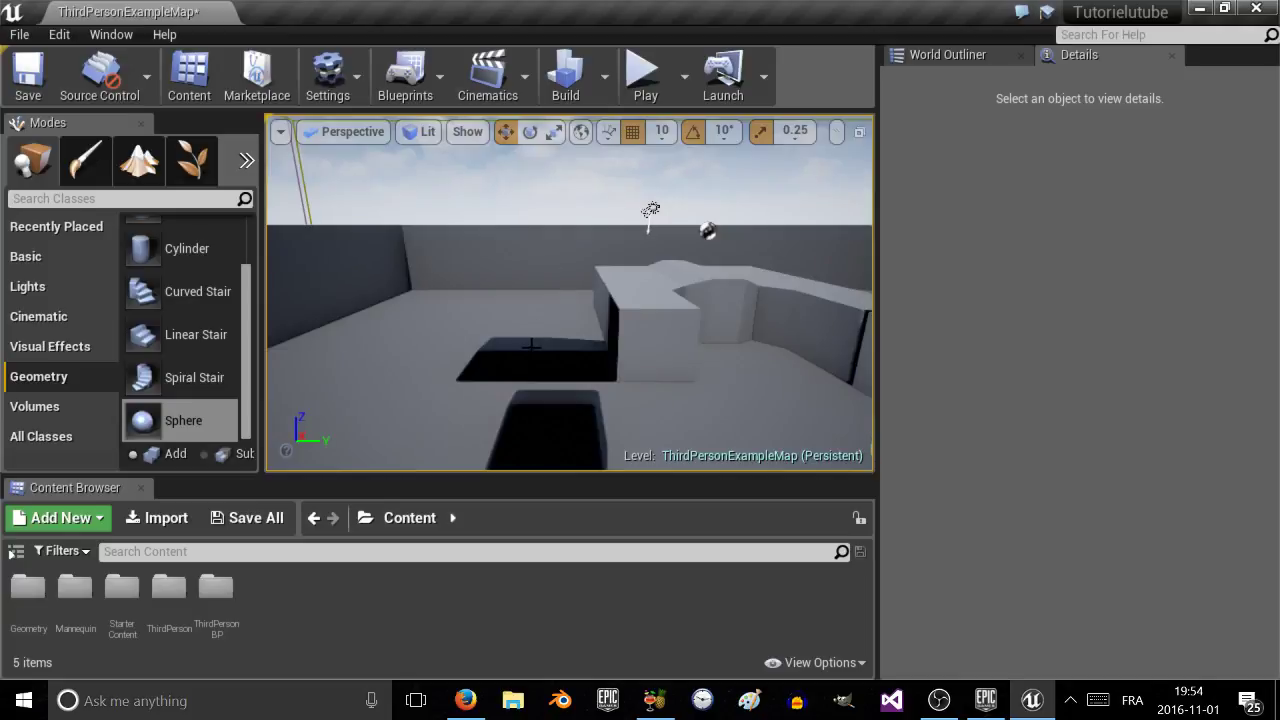
pyautogui.moveTo(543, 283); pyautogui.dragTo(440, 325, button='right')
pyautogui.moveTo(604, 213); pyautogui.dragTo(700, 335)
pyautogui.click(570, 84)
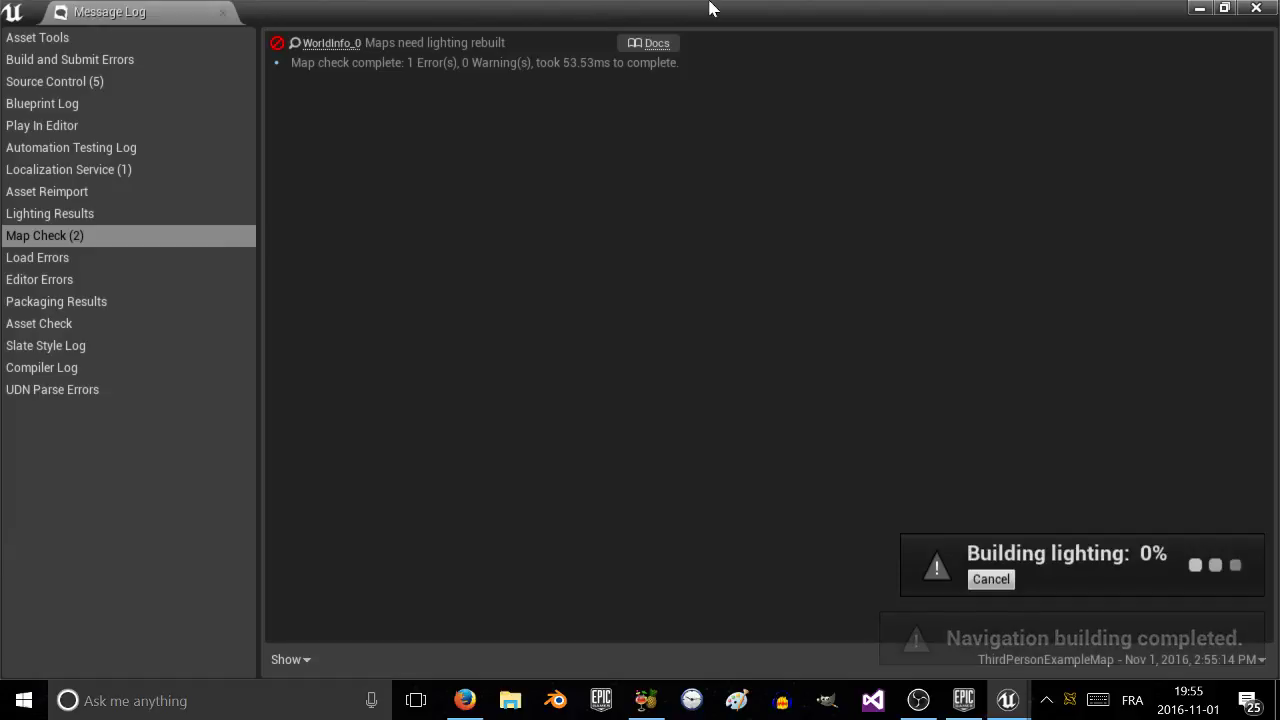
pyautogui.moveTo(709, 8); pyautogui.dragTo(683, 51)
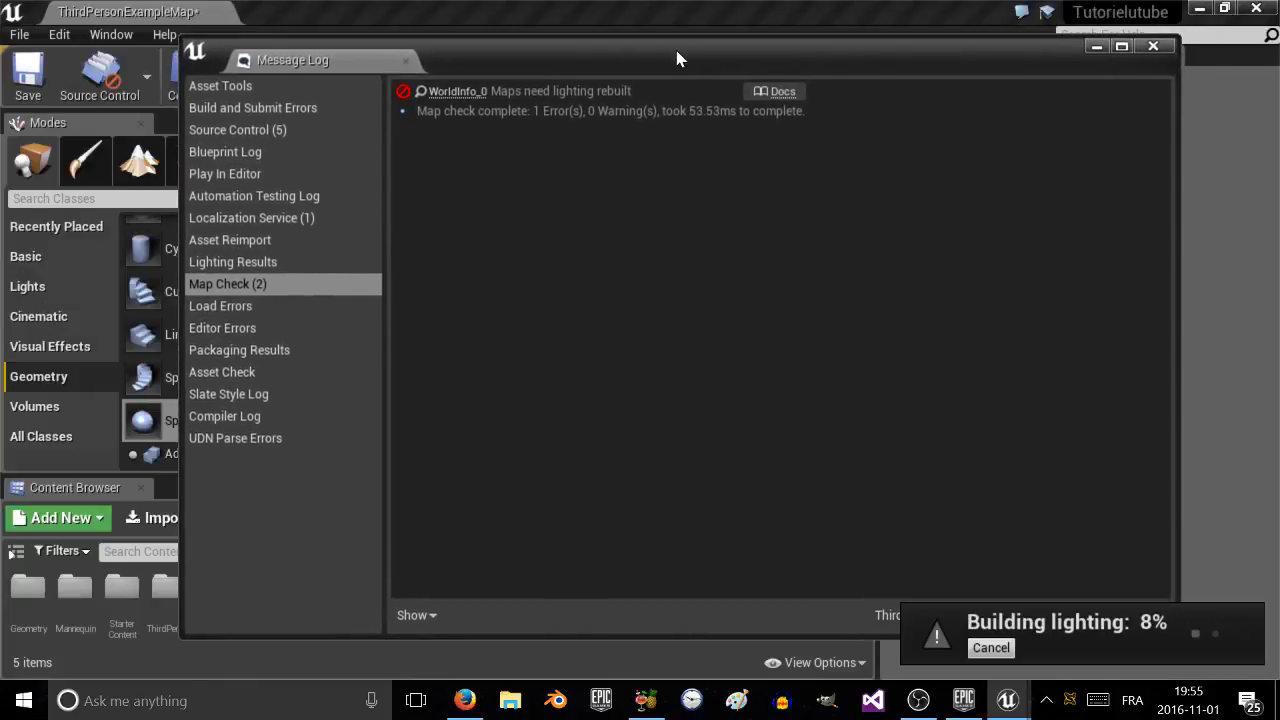
pyautogui.click(1154, 48)
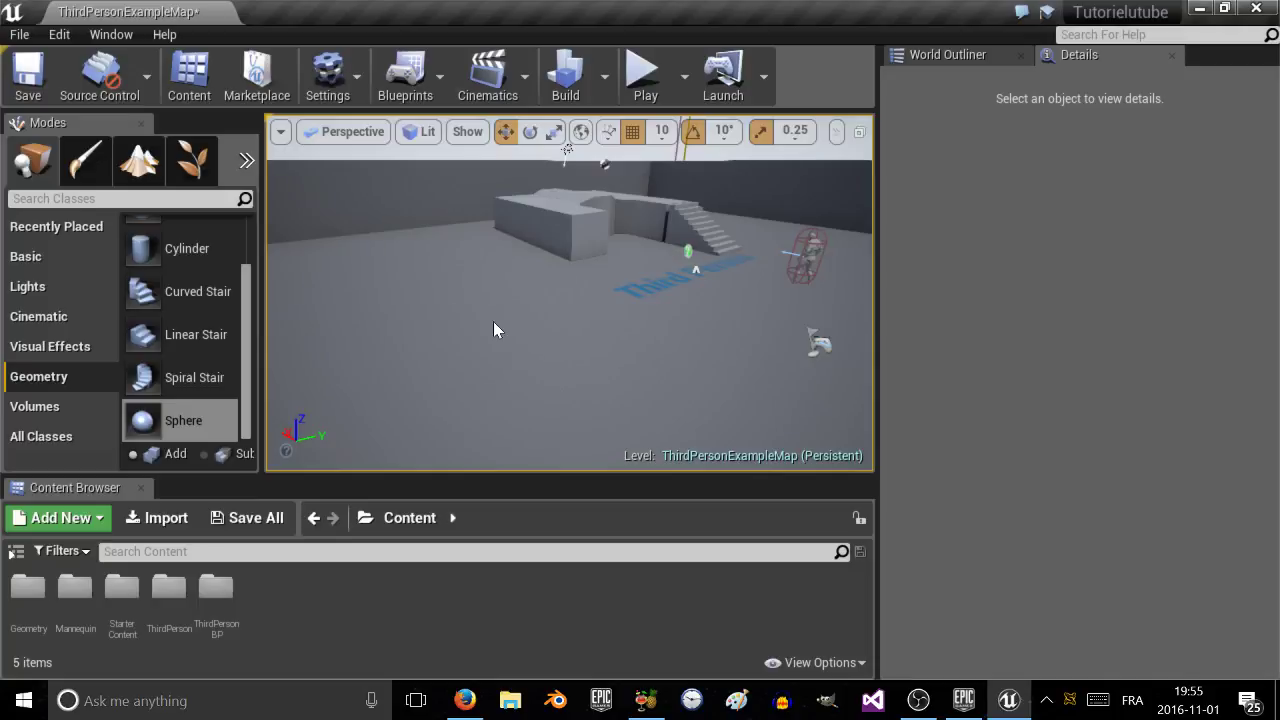
# Set the lighting build quality to High.
pyautogui.moveTo(493, 321); pyautogui.dragTo(418, 209, button='right')
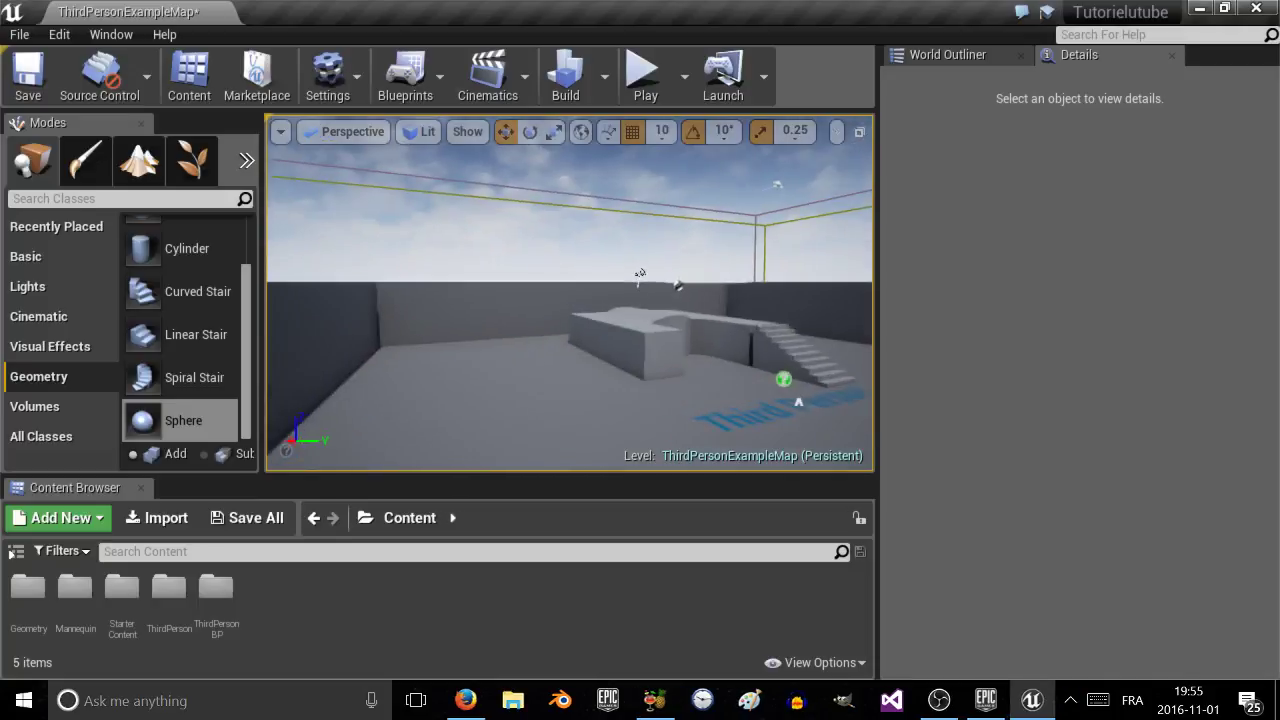
pyautogui.moveTo(510, 294); pyautogui.dragTo(491, 323, button='right')
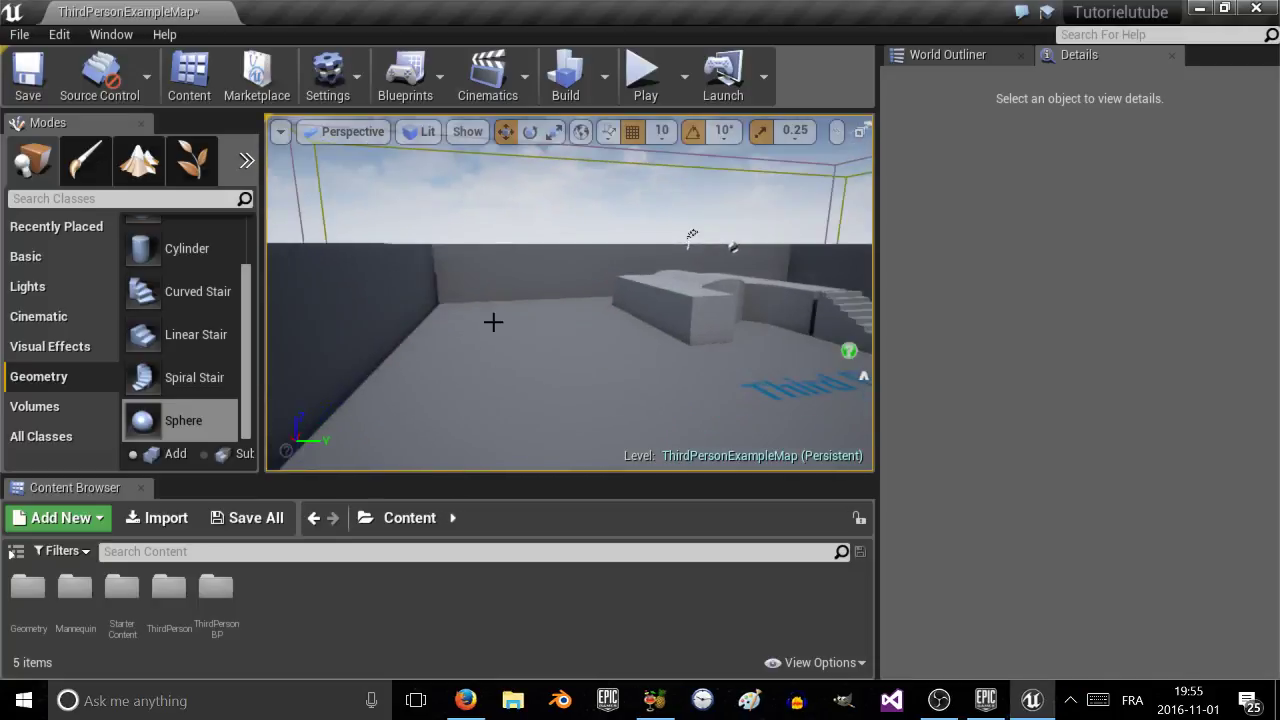
pyautogui.click(604, 78)
pyautogui.moveTo(648, 160)
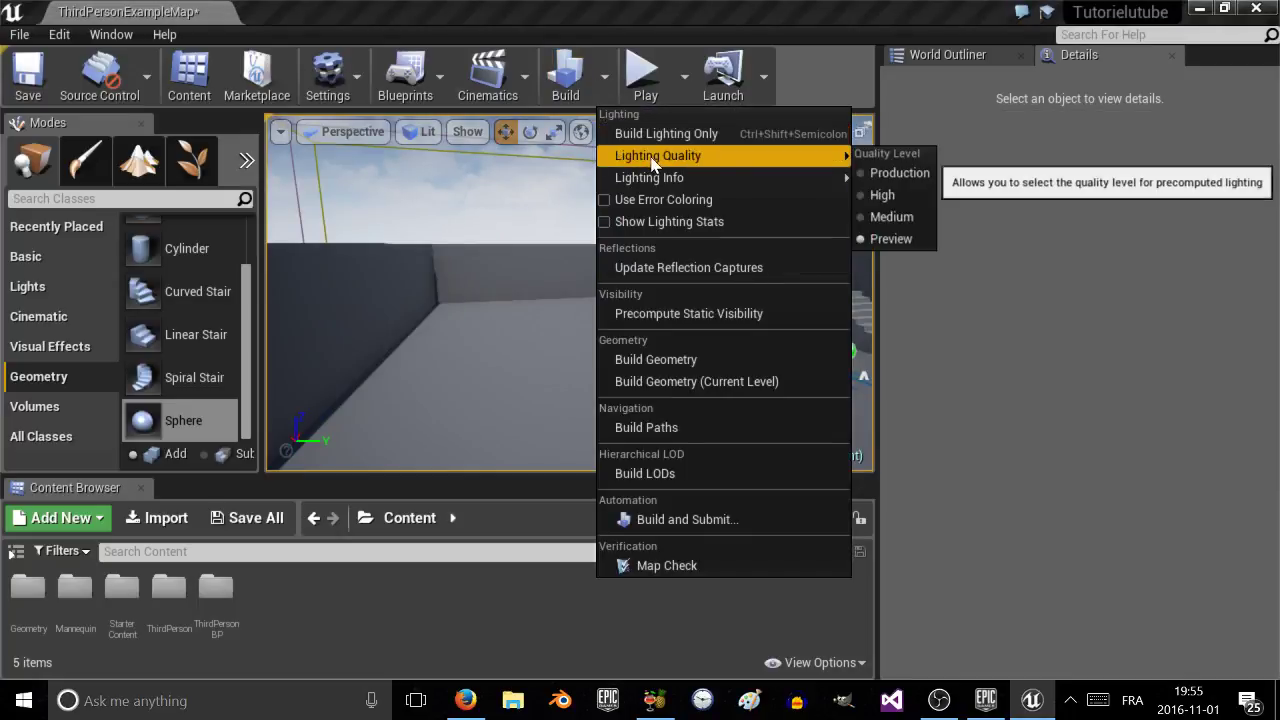
pyautogui.click(877, 196)
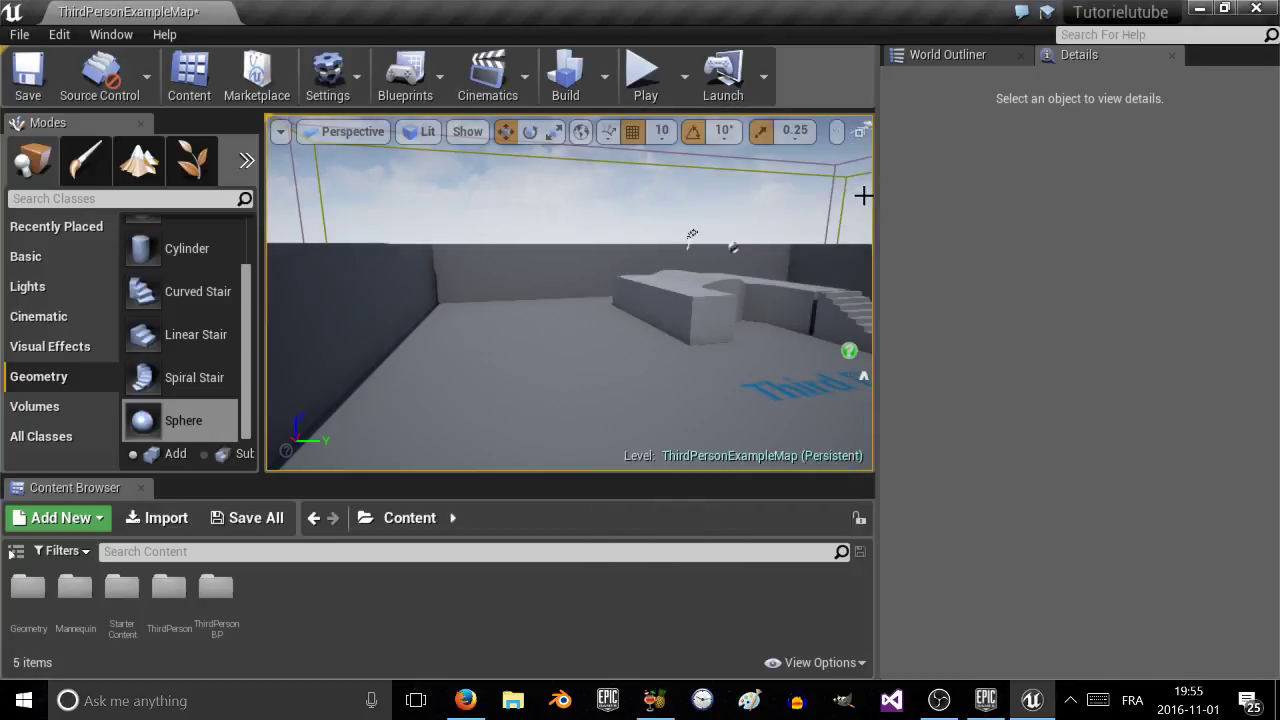
# Switch the lighting build quality to Medium and return it to Preview.
pyautogui.click(605, 92)
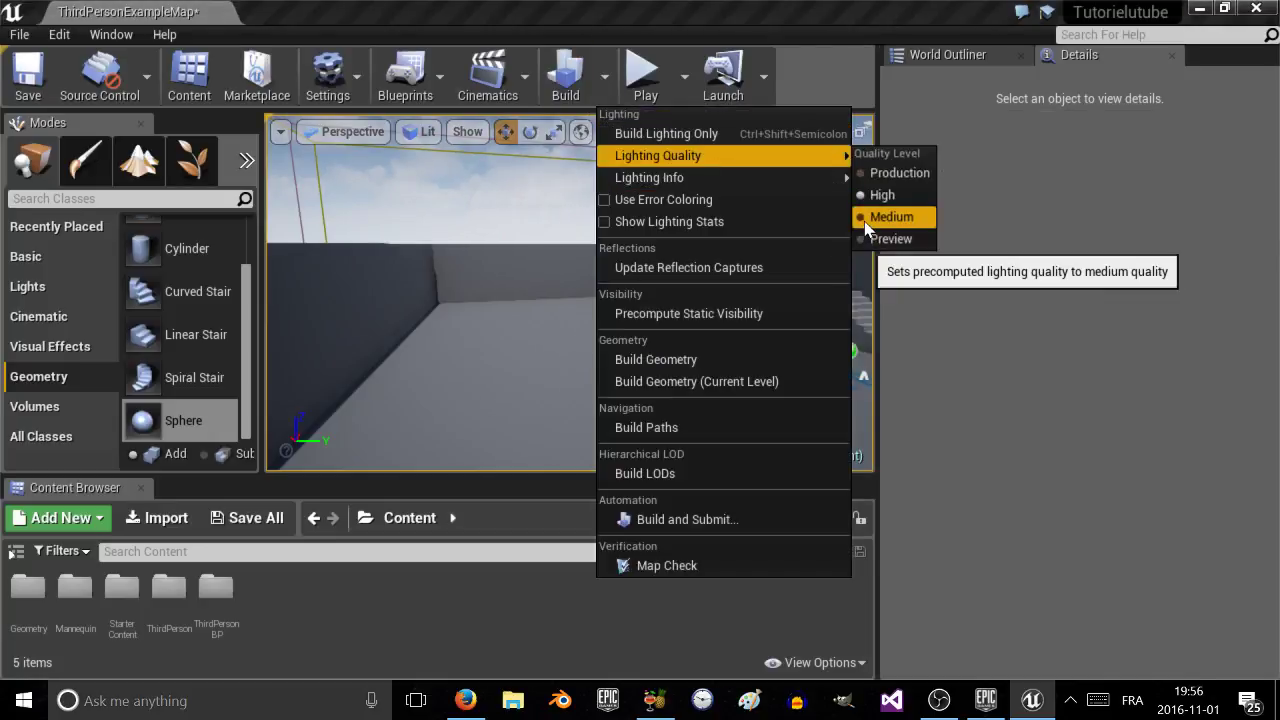
pyautogui.click(605, 80)
pyautogui.click(605, 80)
pyautogui.moveTo(737, 152)
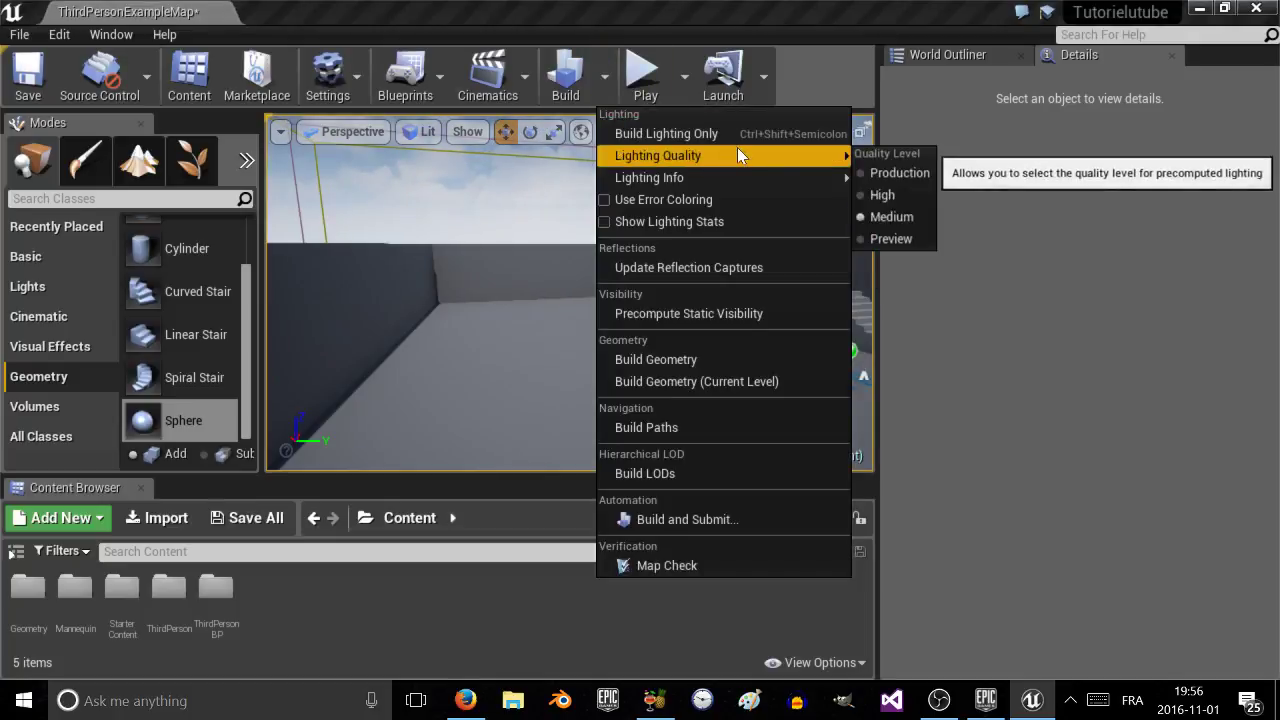
pyautogui.click(888, 241)
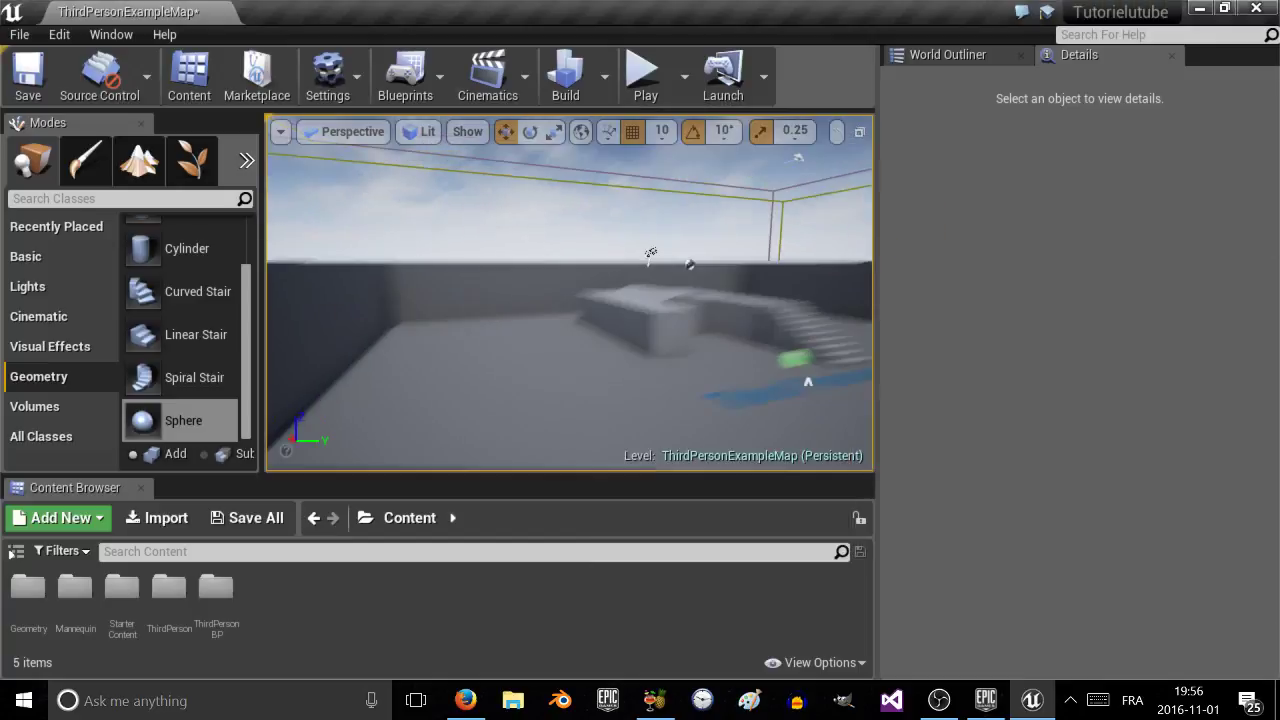
# Raise the Light Source to Z 1210 cm and the SphereReflectionCapture to Z 1392 cm above the arena.
pyautogui.moveTo(570, 292); pyautogui.dragTo(525, 324, button='right')
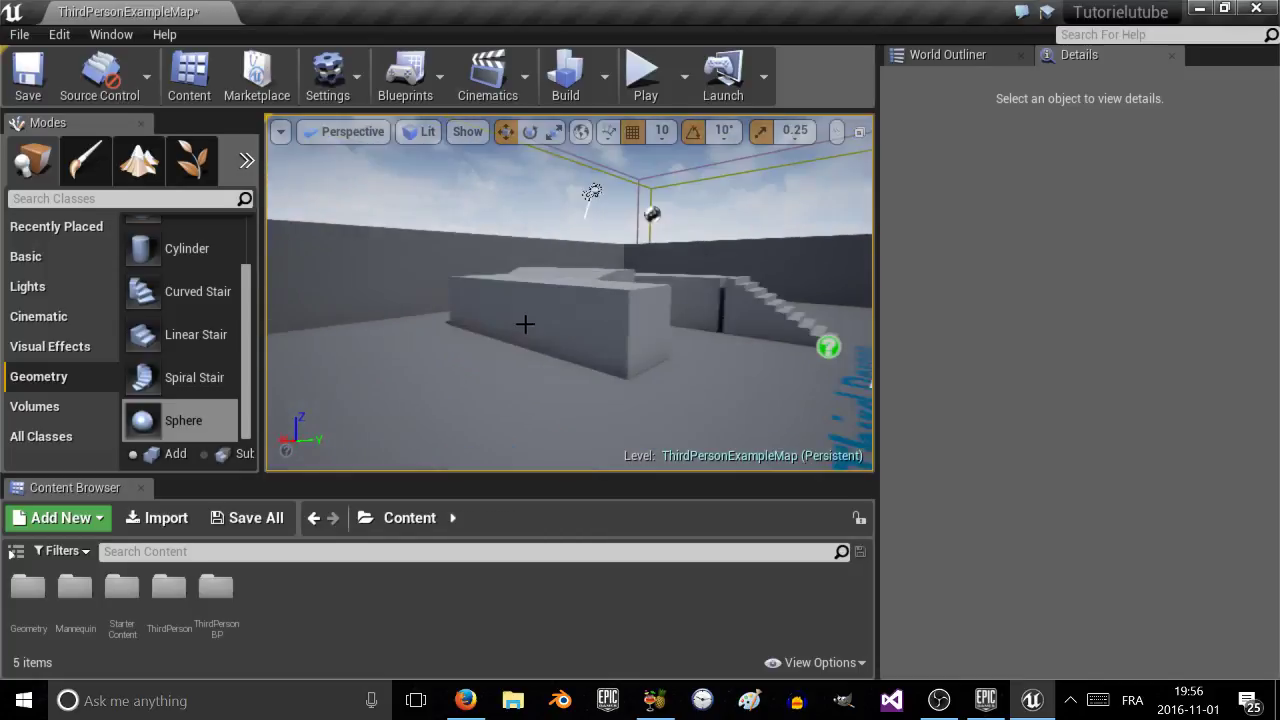
pyautogui.click(591, 195)
pyautogui.press('f')
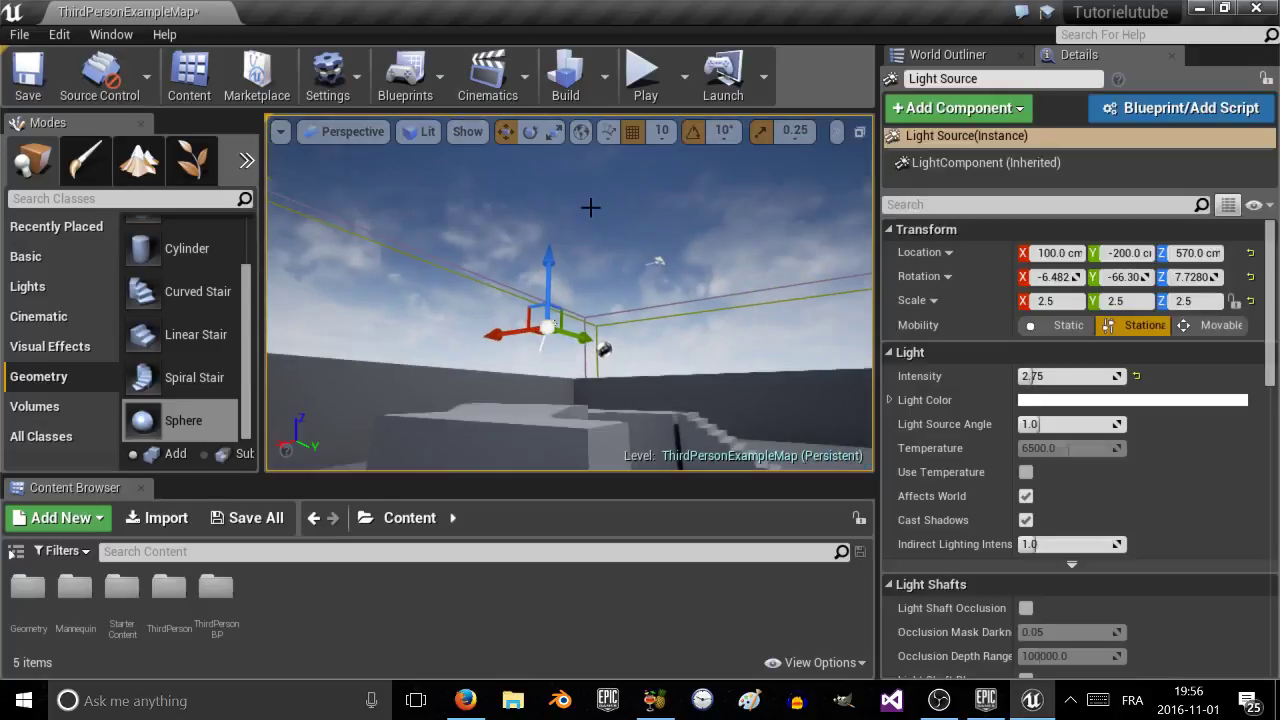
pyautogui.moveTo(547, 255); pyautogui.dragTo(550, 76)
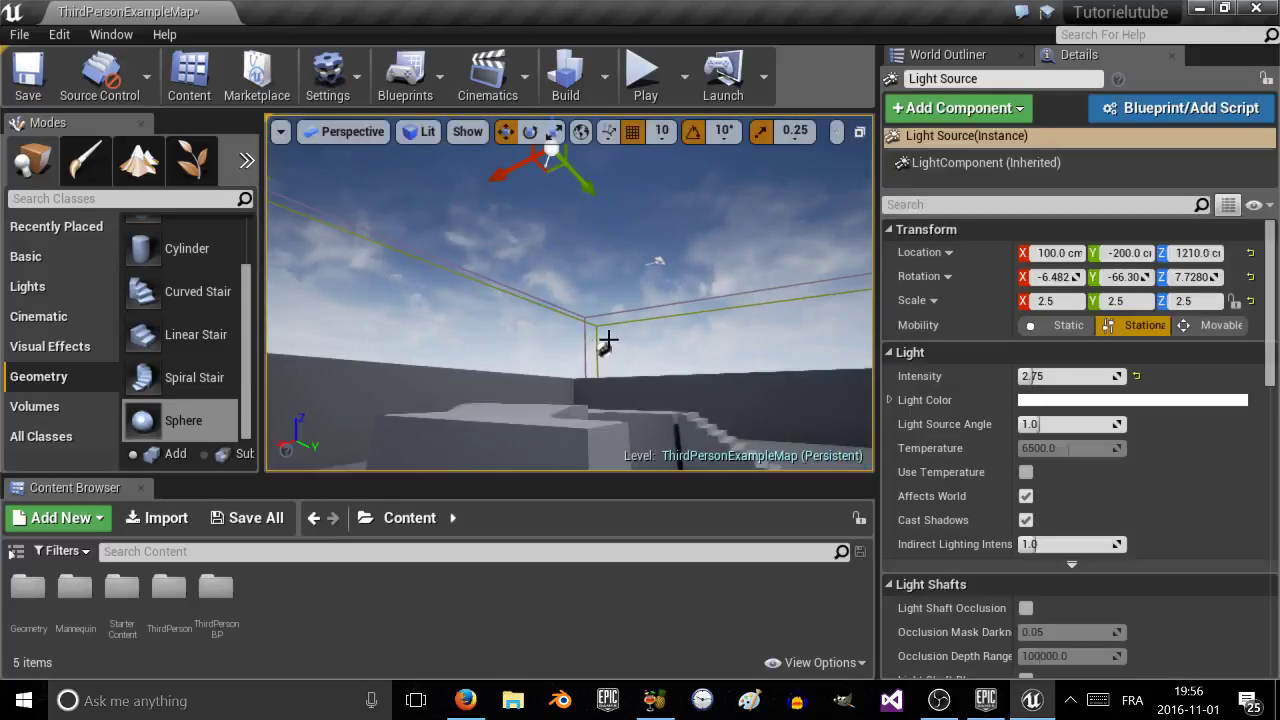
pyautogui.moveTo(601, 281); pyautogui.dragTo(550, 176)
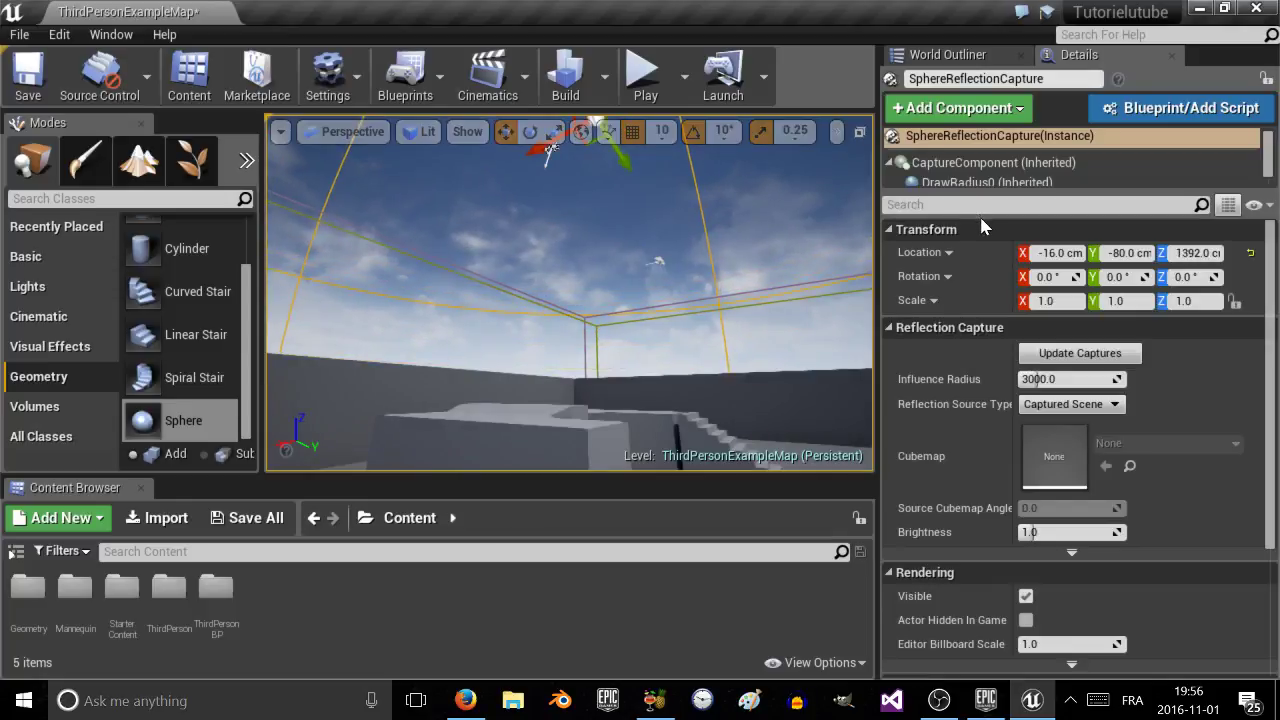
# Enlarge the component list area, select the walkway's right arm and show it in the list of level actors.
pyautogui.moveTo(975, 195); pyautogui.dragTo(975, 588)
pyautogui.click(662, 416)
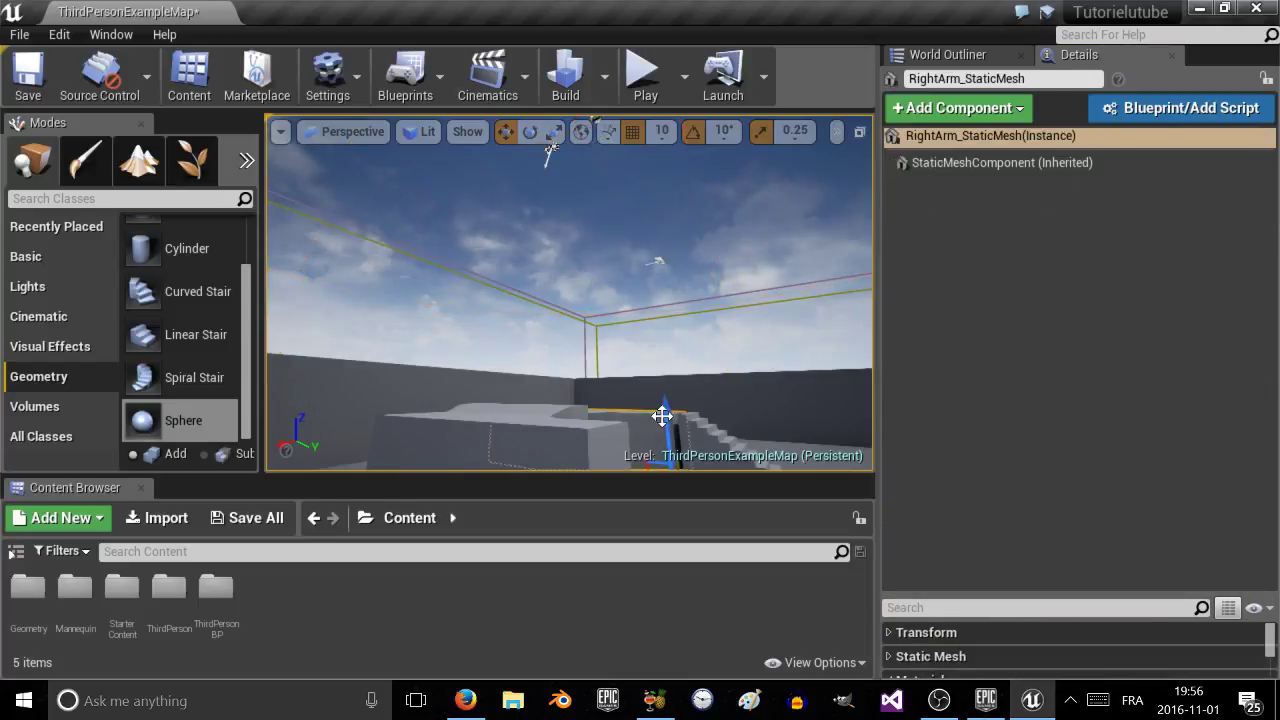
pyautogui.click(955, 55)
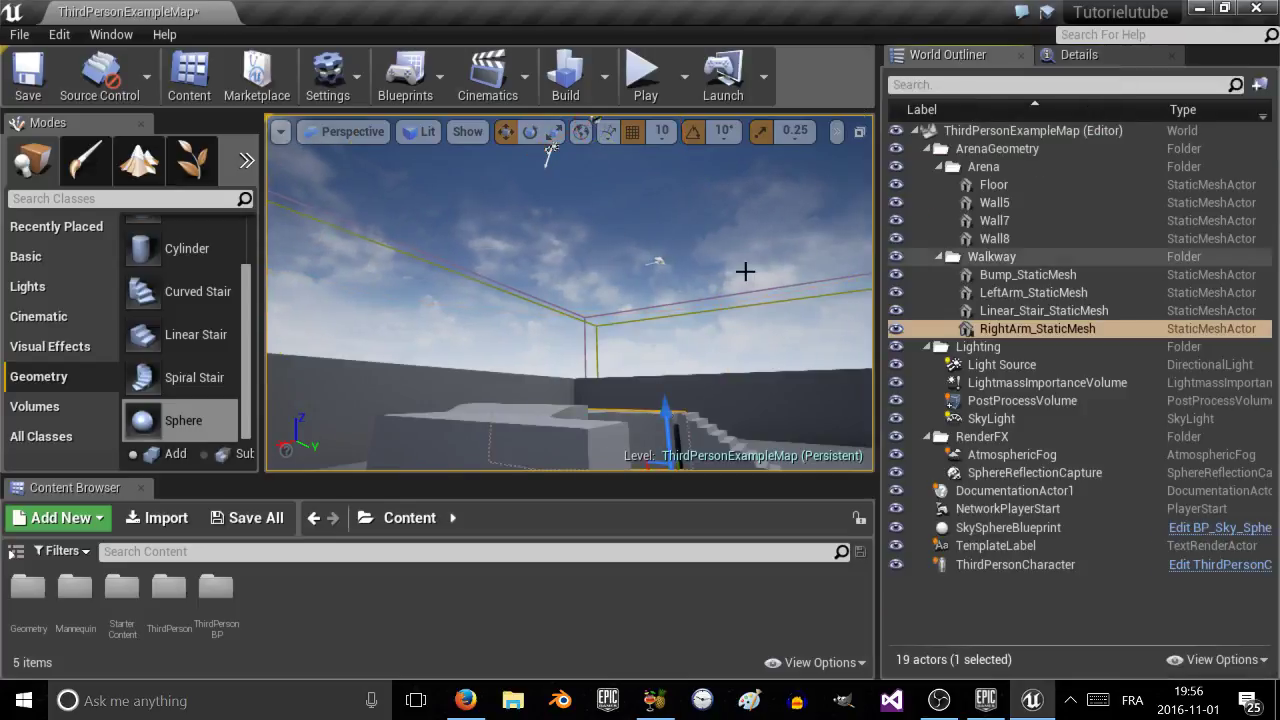
pyautogui.press('f')
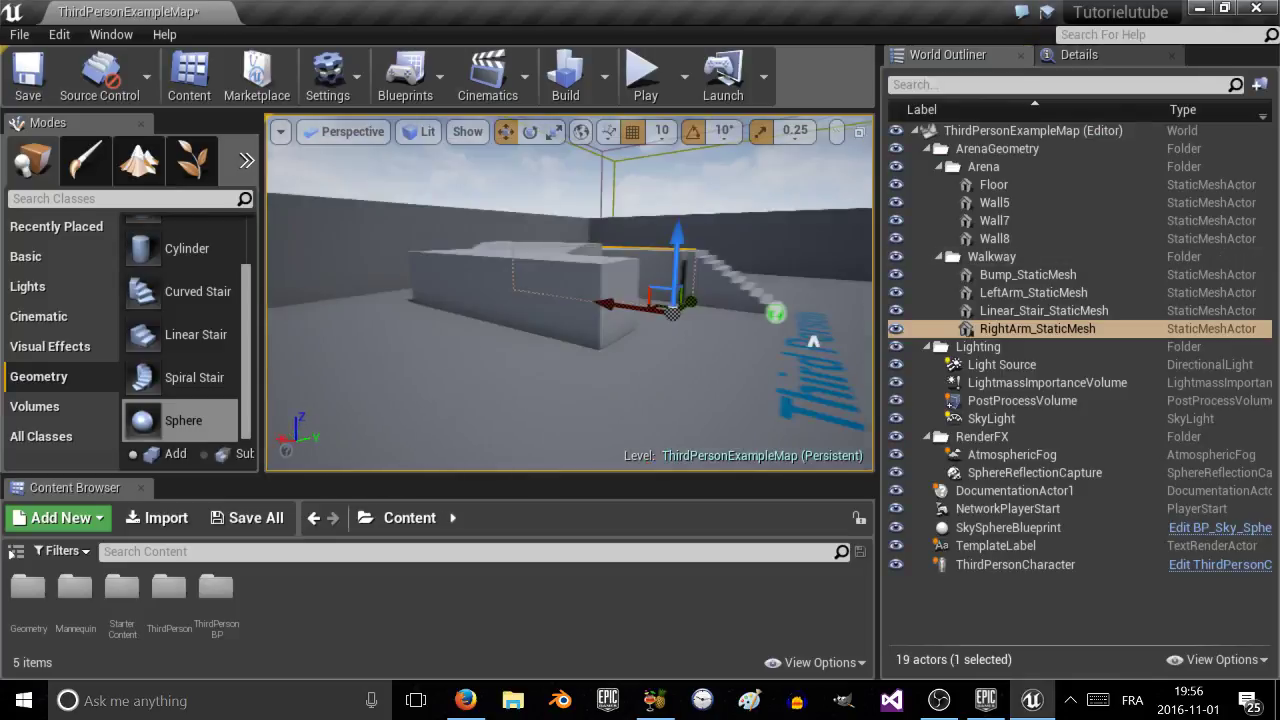
# Select Wall7 and Wall8 to identify which arena walls these actors are.
pyautogui.click(428, 260)
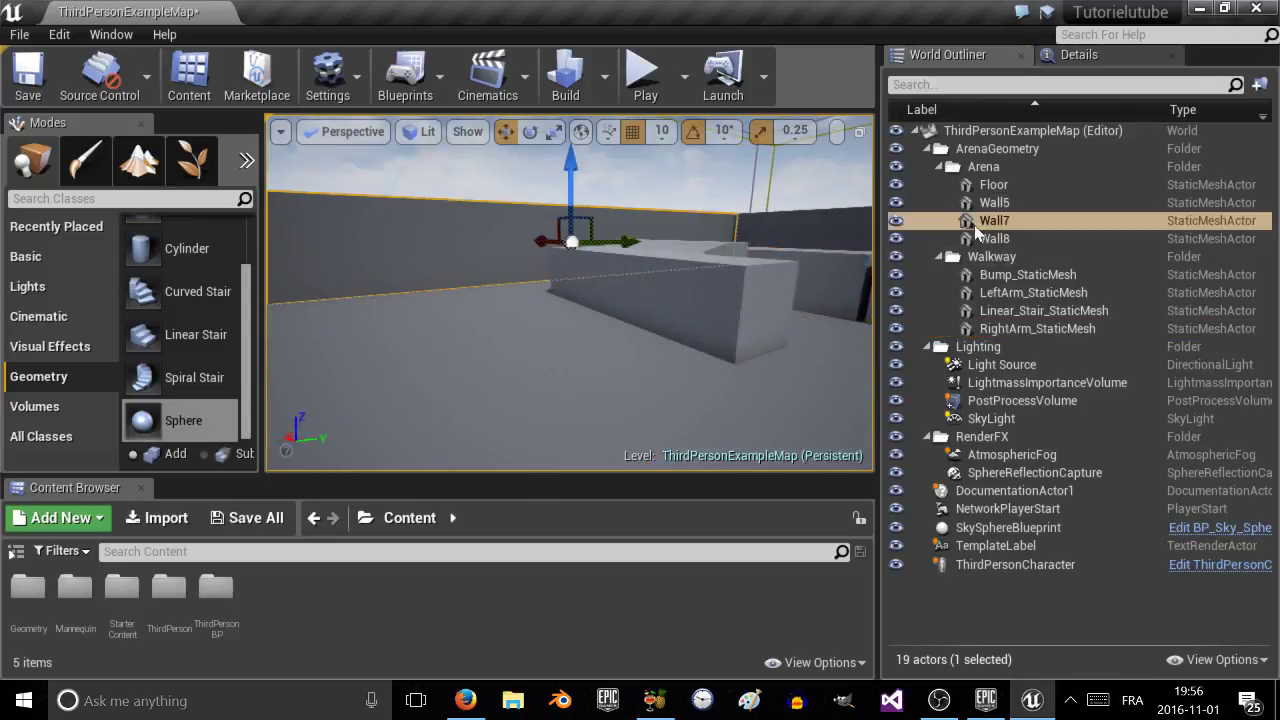
pyautogui.doubleClick(993, 220)
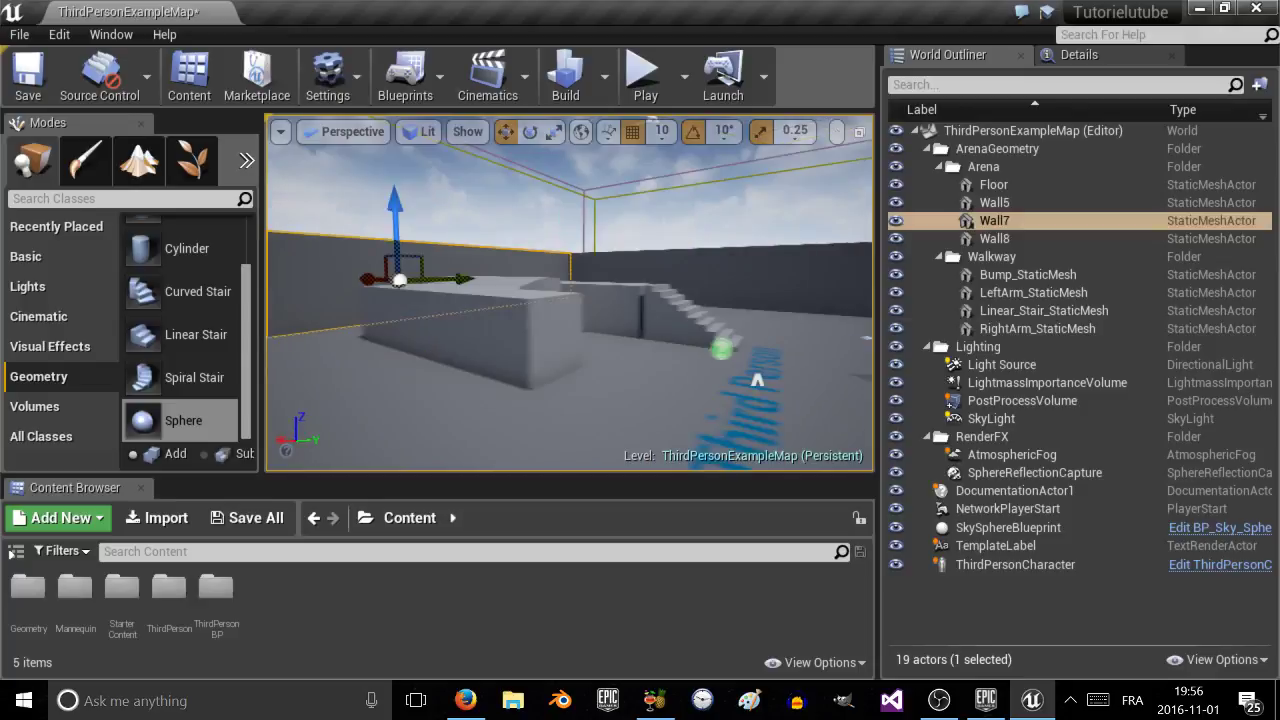
pyautogui.click(759, 280)
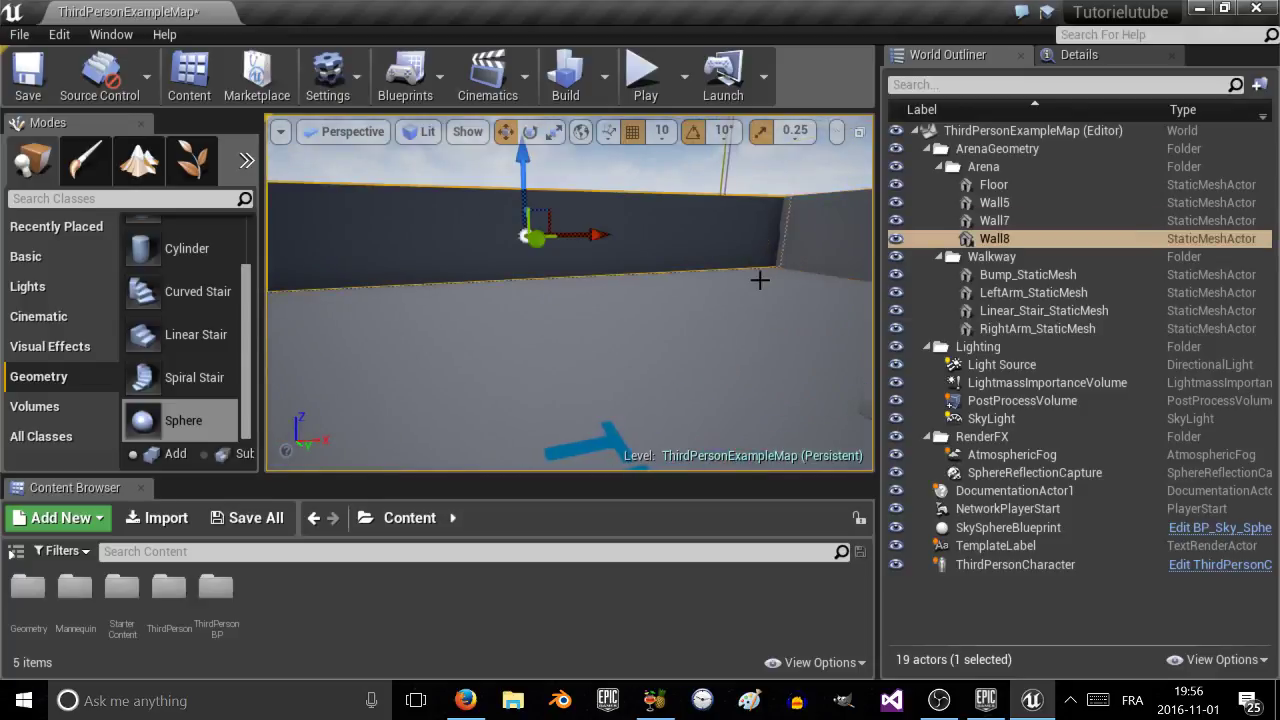
pyautogui.moveTo(755, 257); pyautogui.dragTo(860, 257, button='right')
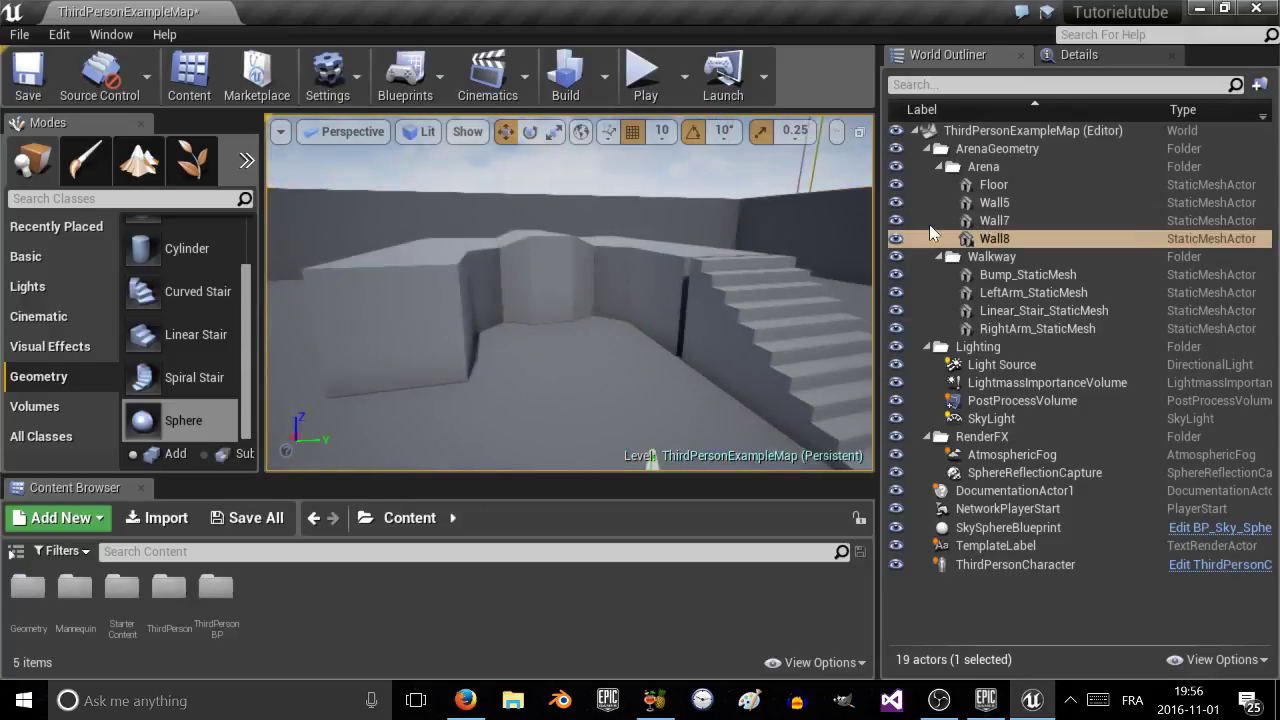
# Focus the view on Wall5 and on the arena Floor from the list of level actors.
pyautogui.click(945, 203)
pyautogui.doubleClick(945, 203)
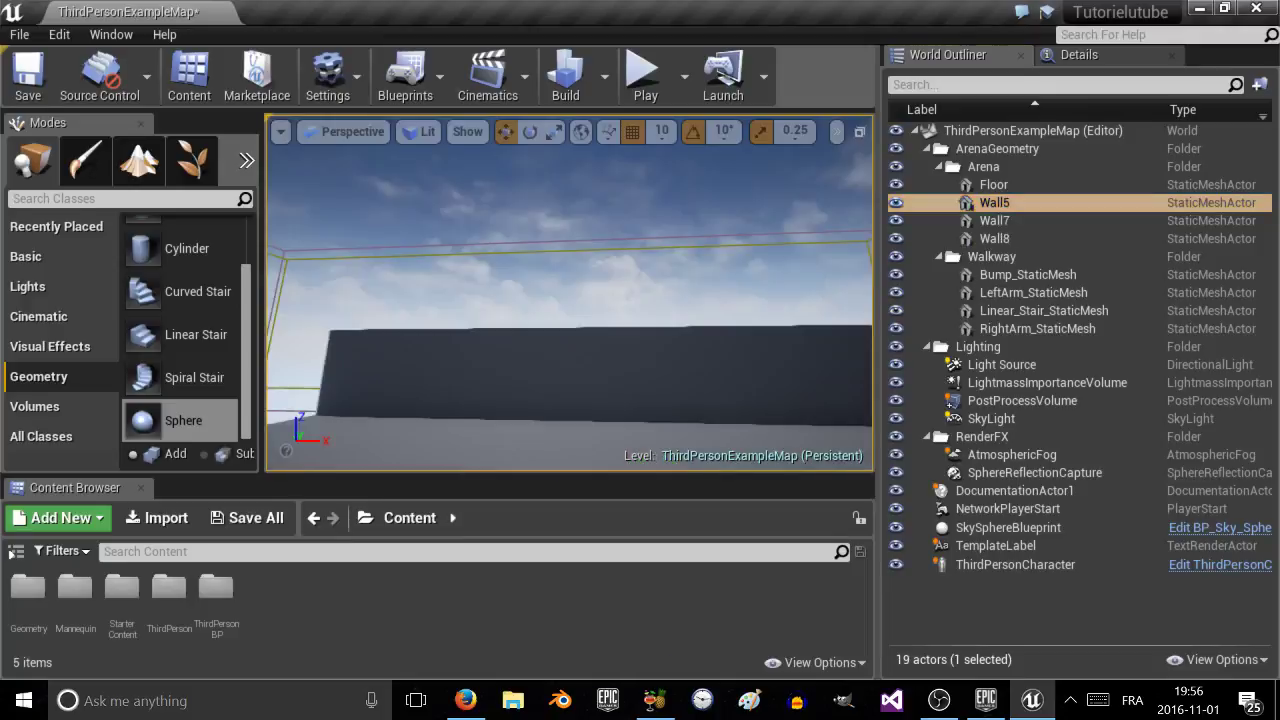
pyautogui.moveTo(755, 270); pyautogui.dragTo(680, 232, button='right')
pyautogui.press('w')
pyautogui.press('w')
pyautogui.doubleClick(993, 185)
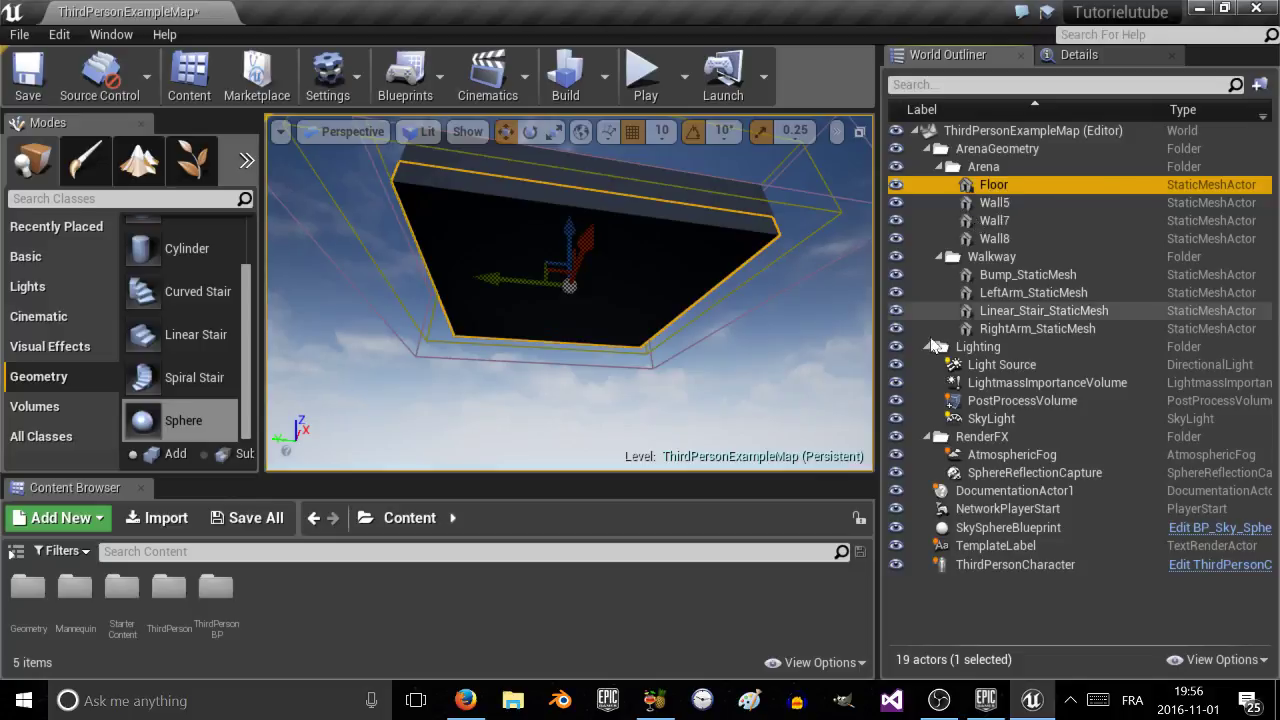
pyautogui.doubleClick(1000, 203)
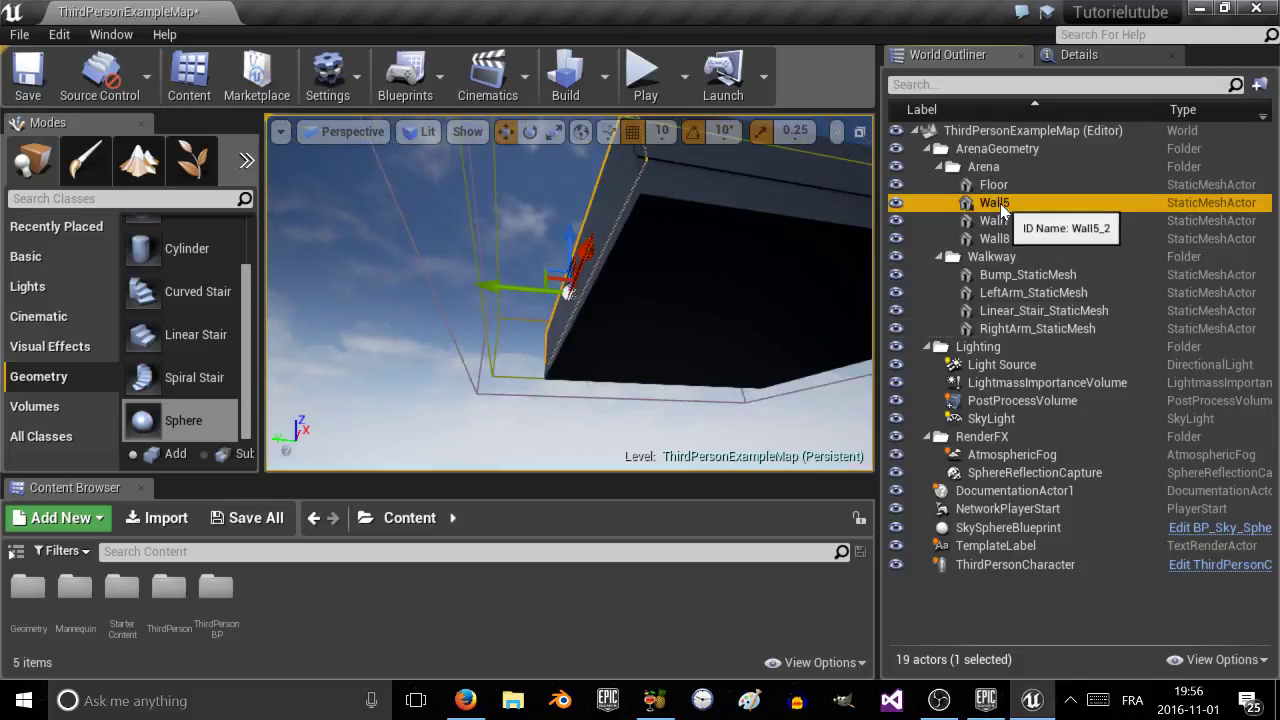
# Find Wall8 through the list of level actors and delete it from the arena.
pyautogui.doubleClick(1000, 239)
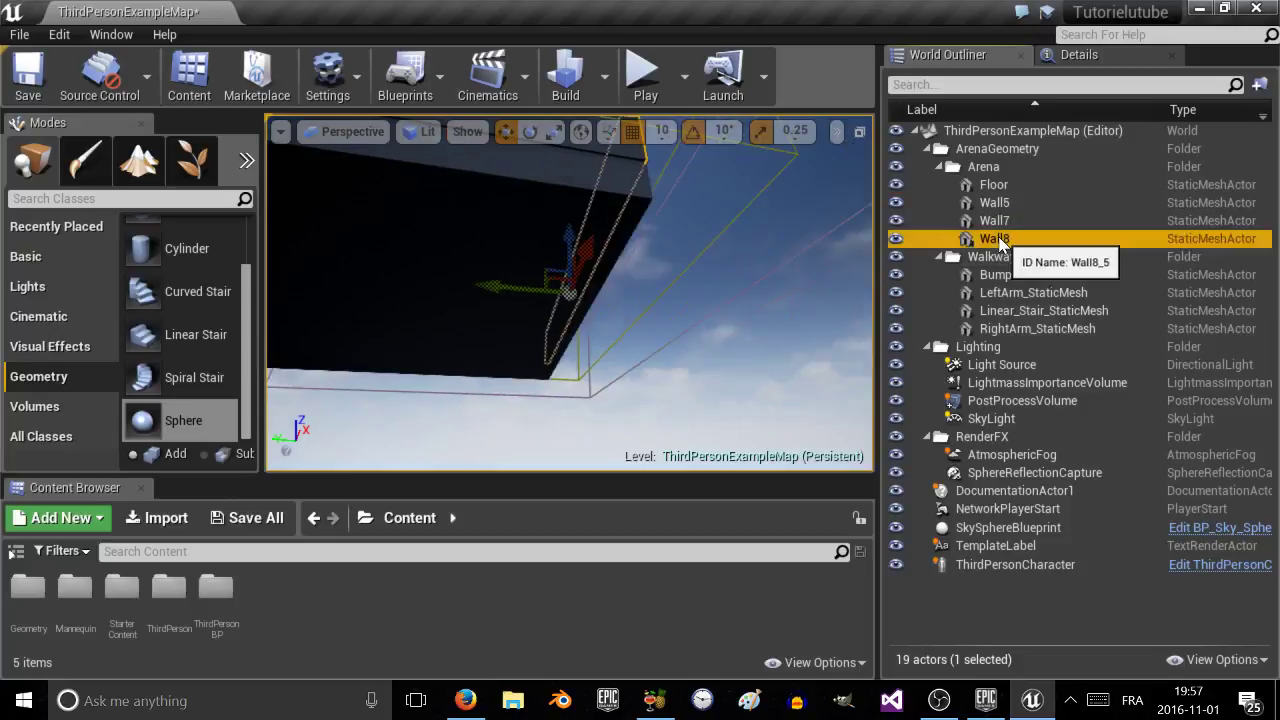
pyautogui.moveTo(610, 321); pyautogui.dragTo(540, 230, button='right')
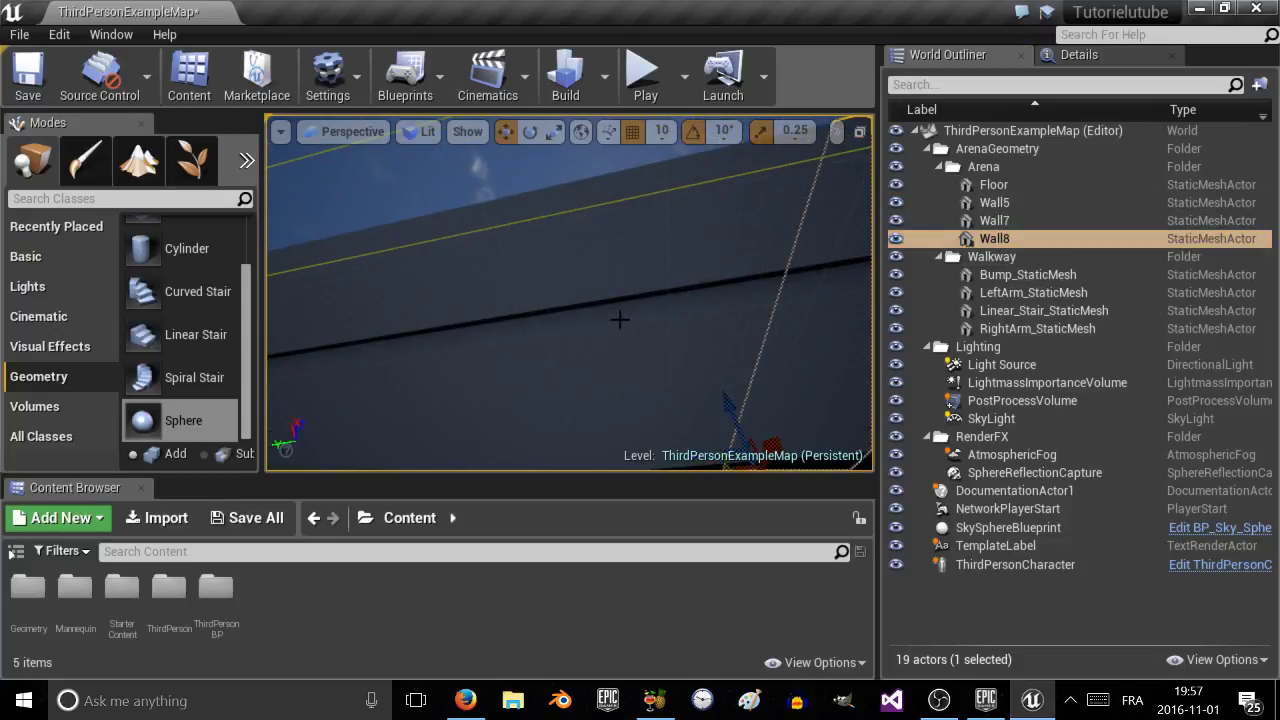
pyautogui.moveTo(620, 320); pyautogui.dragTo(760, 370, button='right')
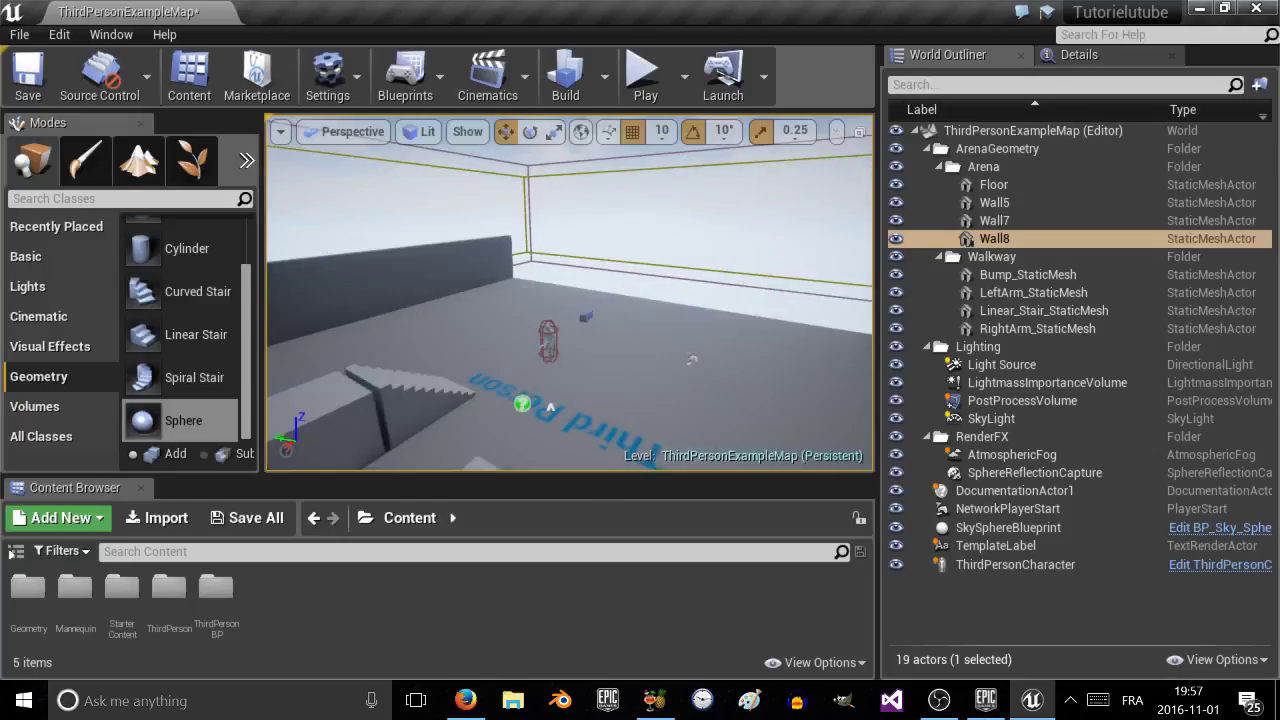
pyautogui.moveTo(600, 320); pyautogui.dragTo(639, 286, button='right')
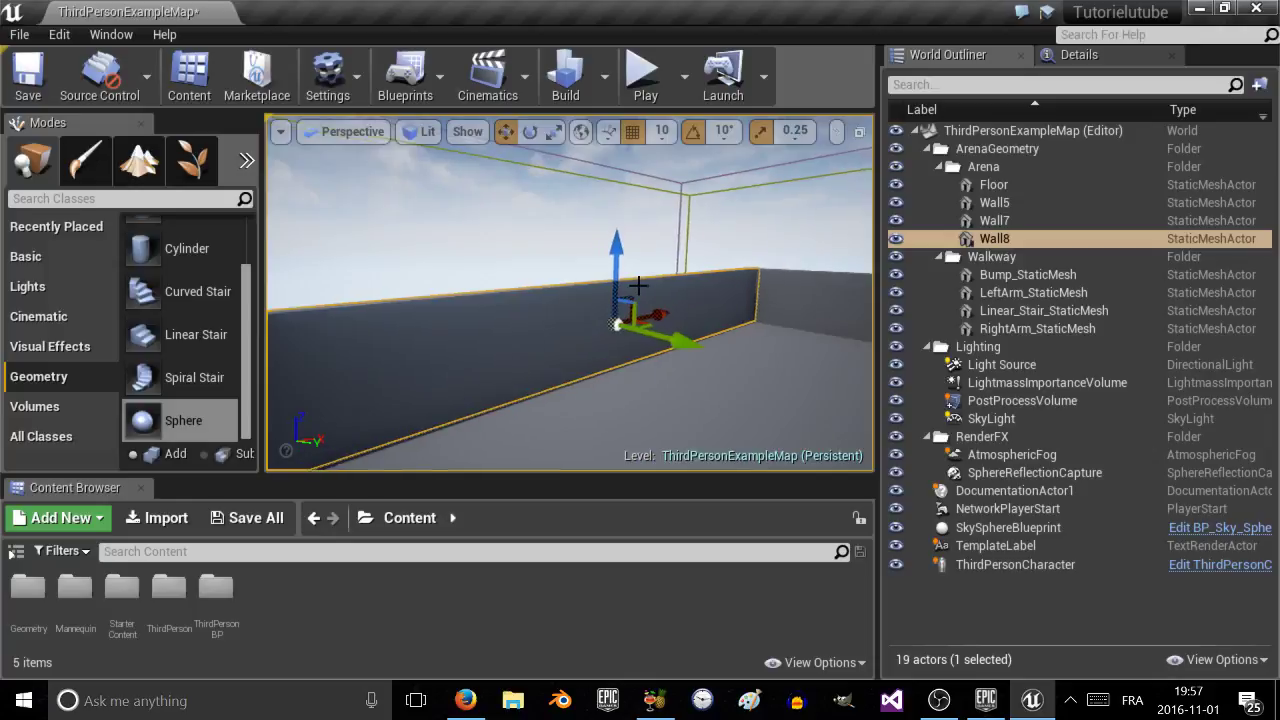
pyautogui.press('Delete')
# Delete the rounded Bump_StaticMesh section in the middle of the walkway.
pyautogui.moveTo(547, 321); pyautogui.dragTo(547, 321, button='right')
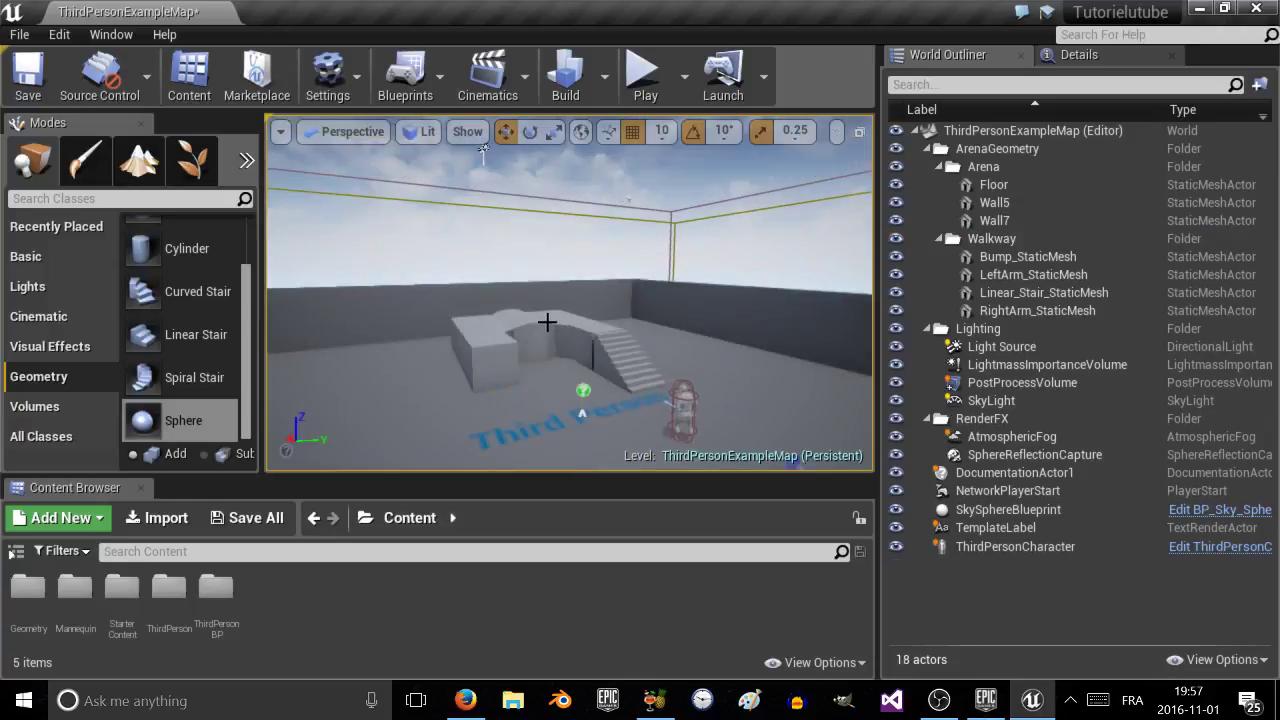
pyautogui.click(547, 321)
pyautogui.press('Delete')
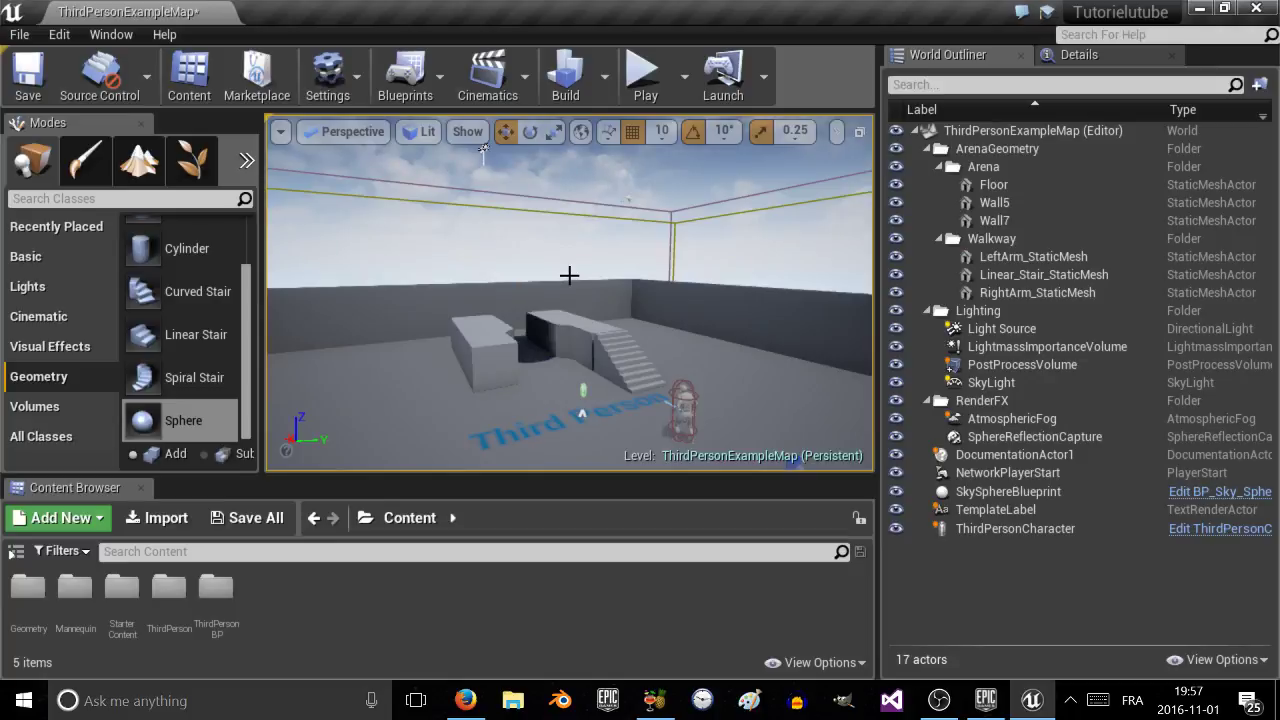
# Delete Wall5, Wall7 and the remaining walkway pieces, both arms and the linear stair, together, keeping only the arena Floor.
pyautogui.moveTo(569, 275)
pyautogui.mouseDown(button='right')
pyautogui.moveTo(470, 265)
pyautogui.moveTo(495, 330)
pyautogui.moveTo(563, 263)
pyautogui.mouseUp(button='right')
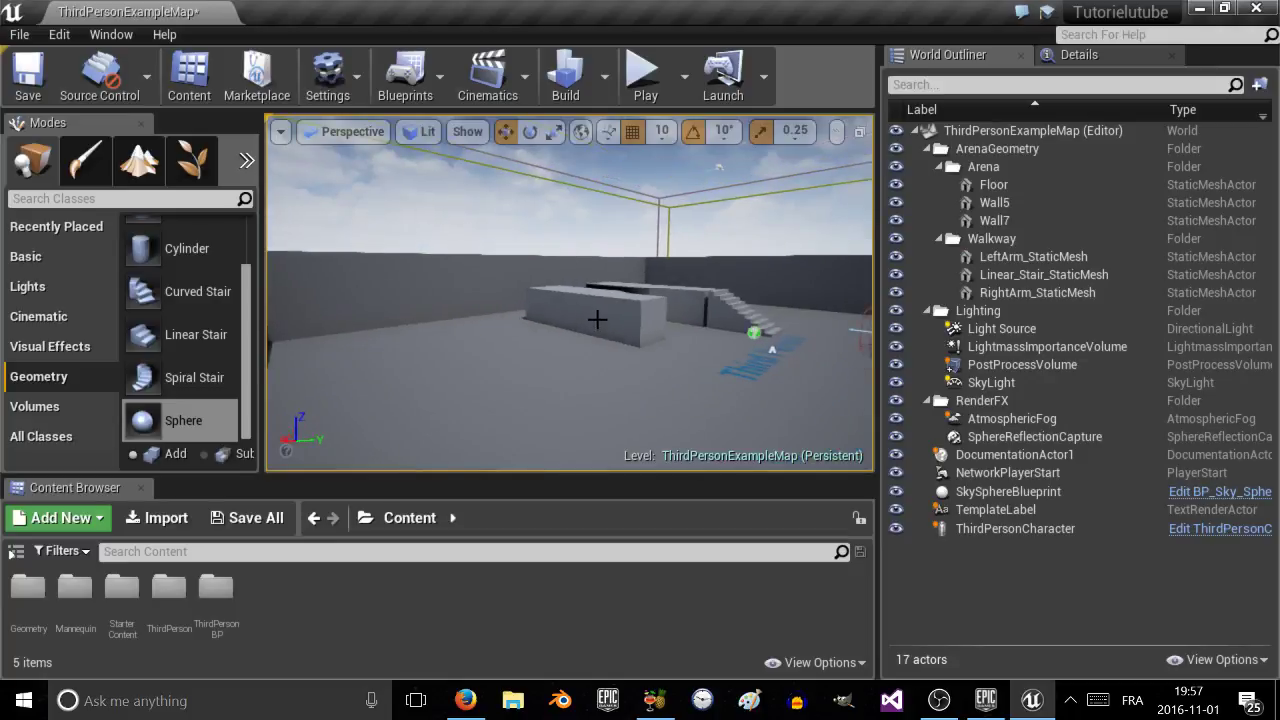
pyautogui.click(599, 296)
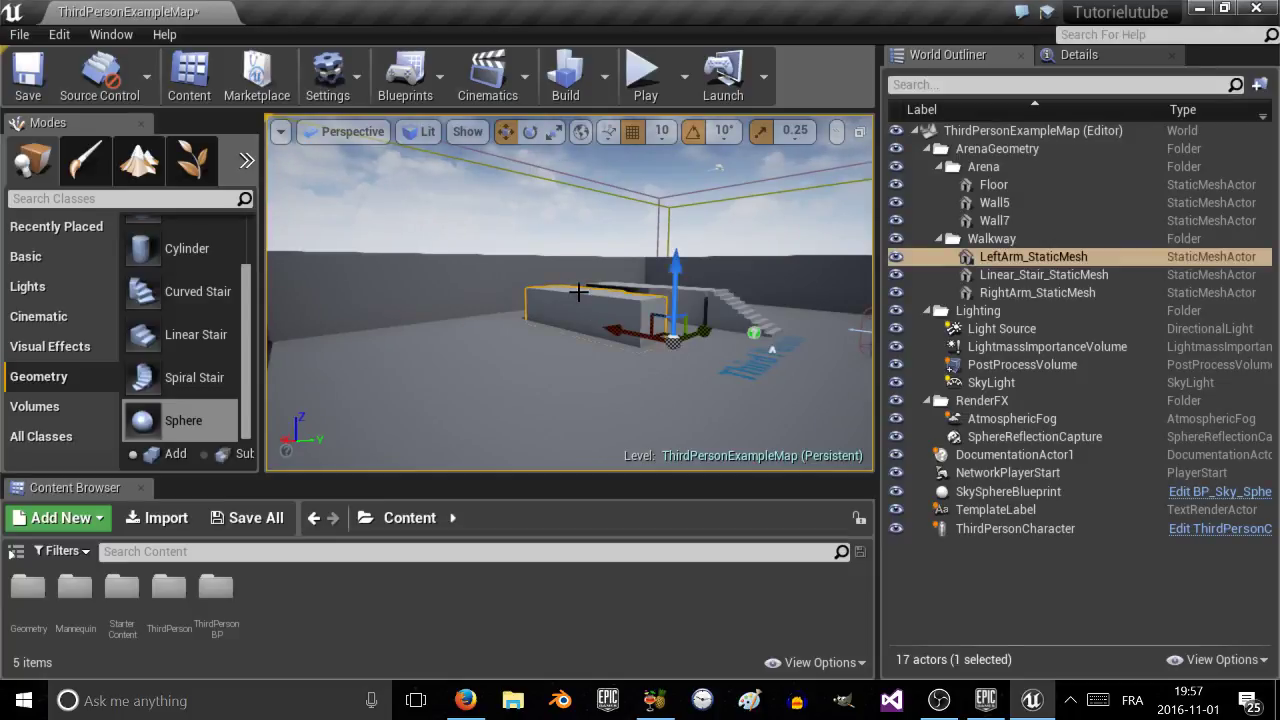
pyautogui.keyDown('ctrl'); pyautogui.click(417, 271); pyautogui.keyUp('ctrl')
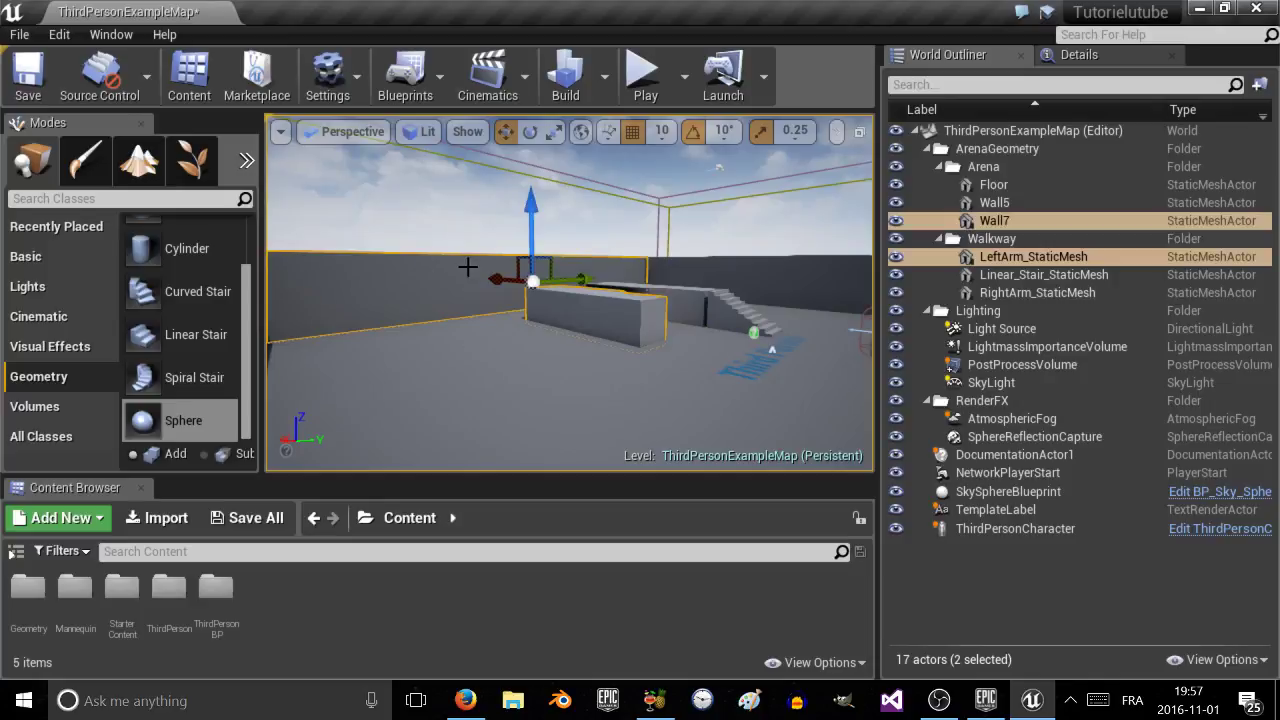
pyautogui.moveTo(562, 277)
pyautogui.mouseDown(button='right')
pyautogui.moveTo(600, 272)
pyautogui.moveTo(549, 268)
pyautogui.mouseUp(button='right')
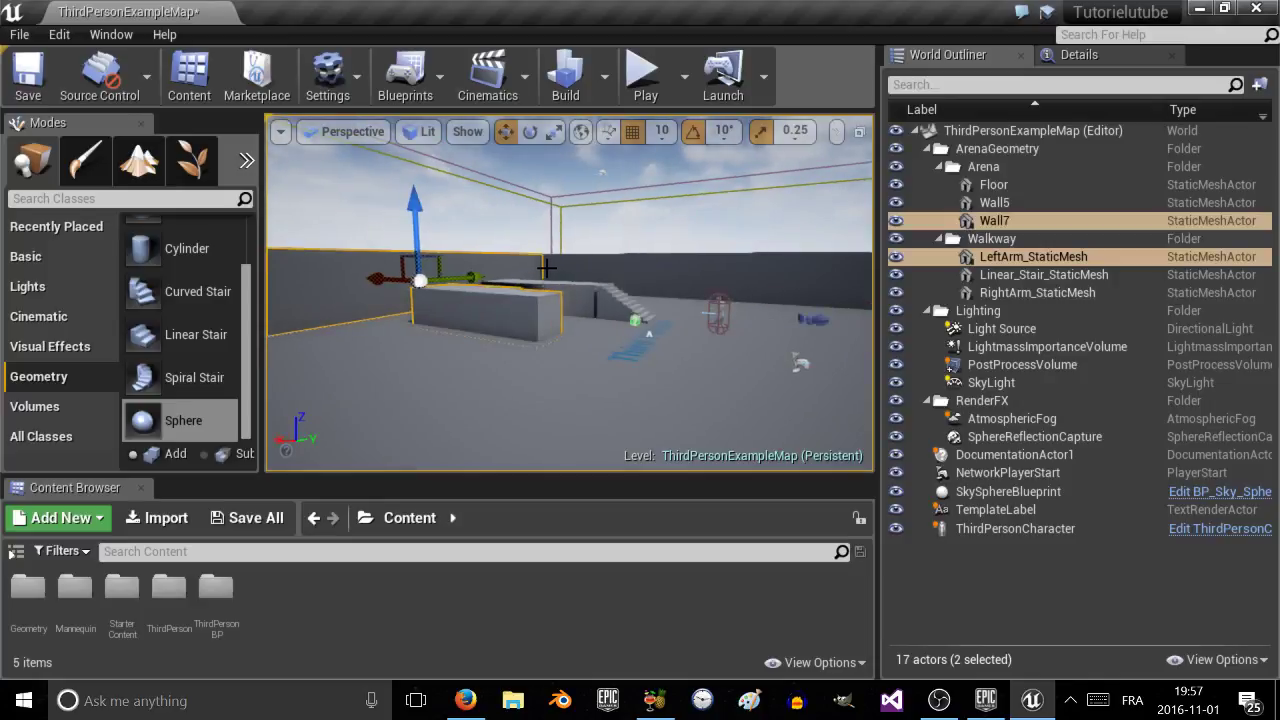
pyautogui.moveTo(566, 251); pyautogui.dragTo(579, 200, button='right')
pyautogui.keyDown('ctrl'); pyautogui.click(618, 290); pyautogui.keyUp('ctrl')
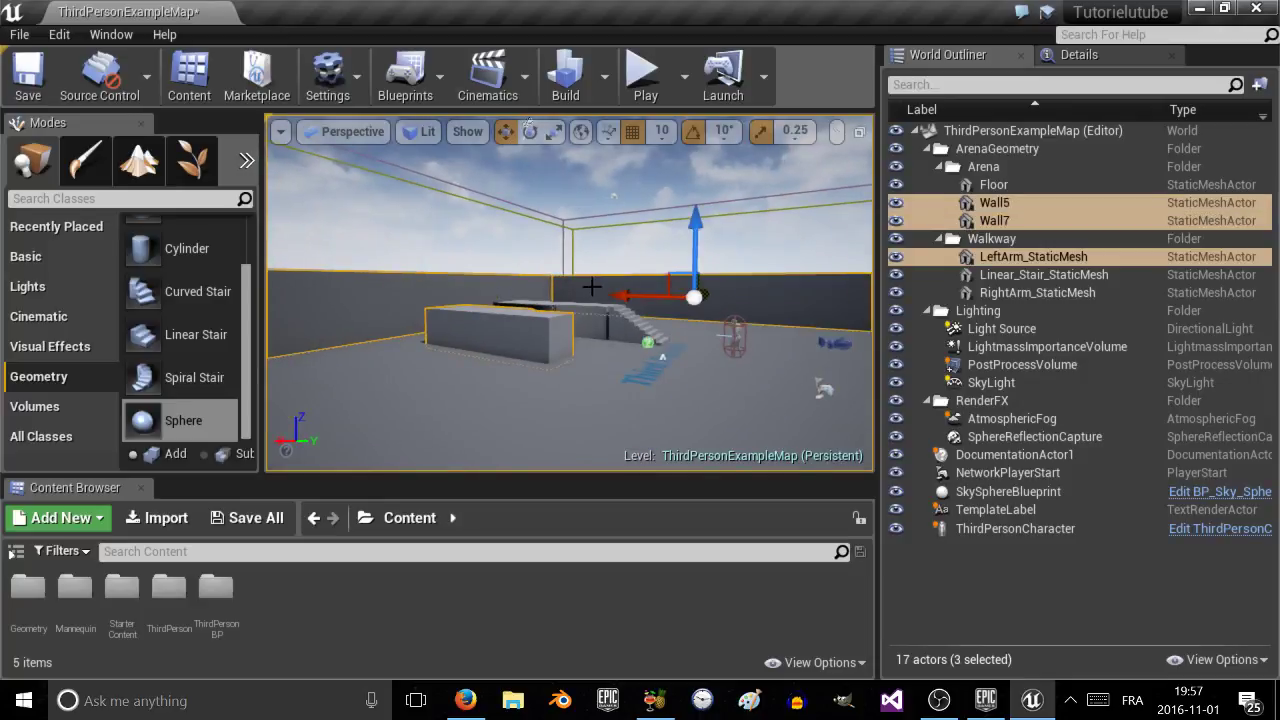
pyautogui.keyDown('ctrl'); pyautogui.click(604, 325); pyautogui.keyUp('ctrl')
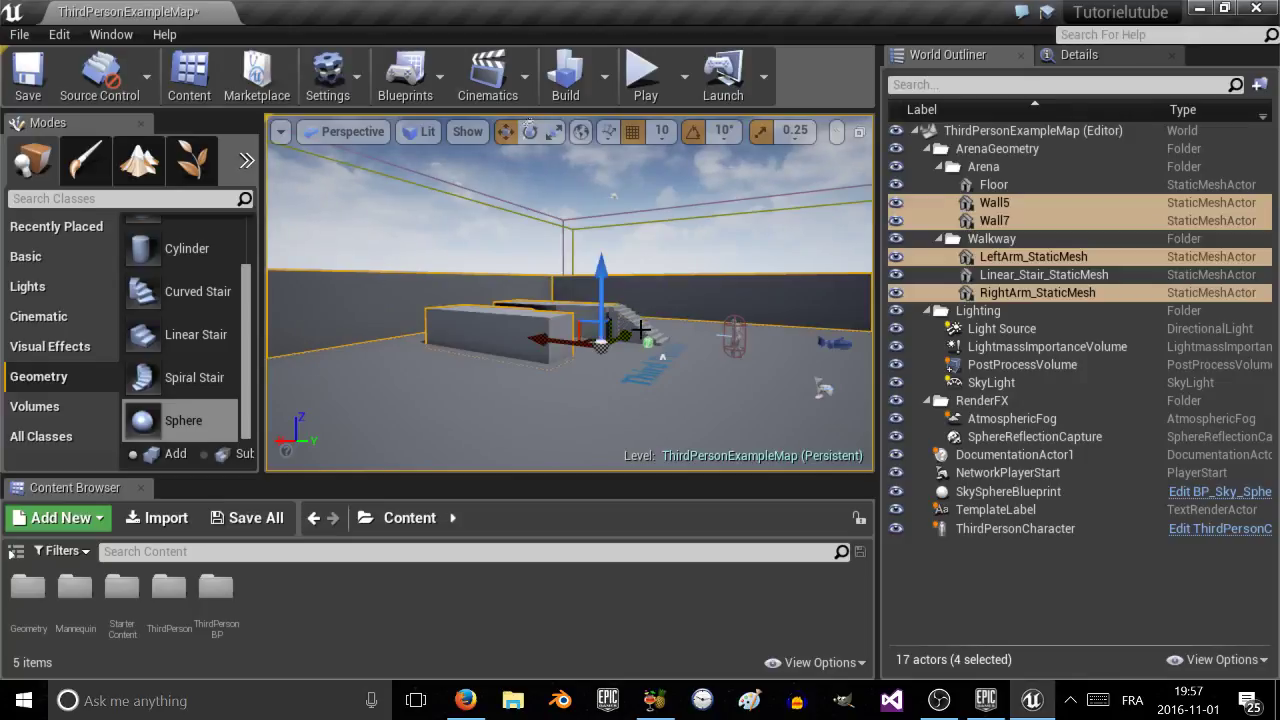
pyautogui.keyDown('ctrl'); pyautogui.click(634, 329); pyautogui.keyUp('ctrl')
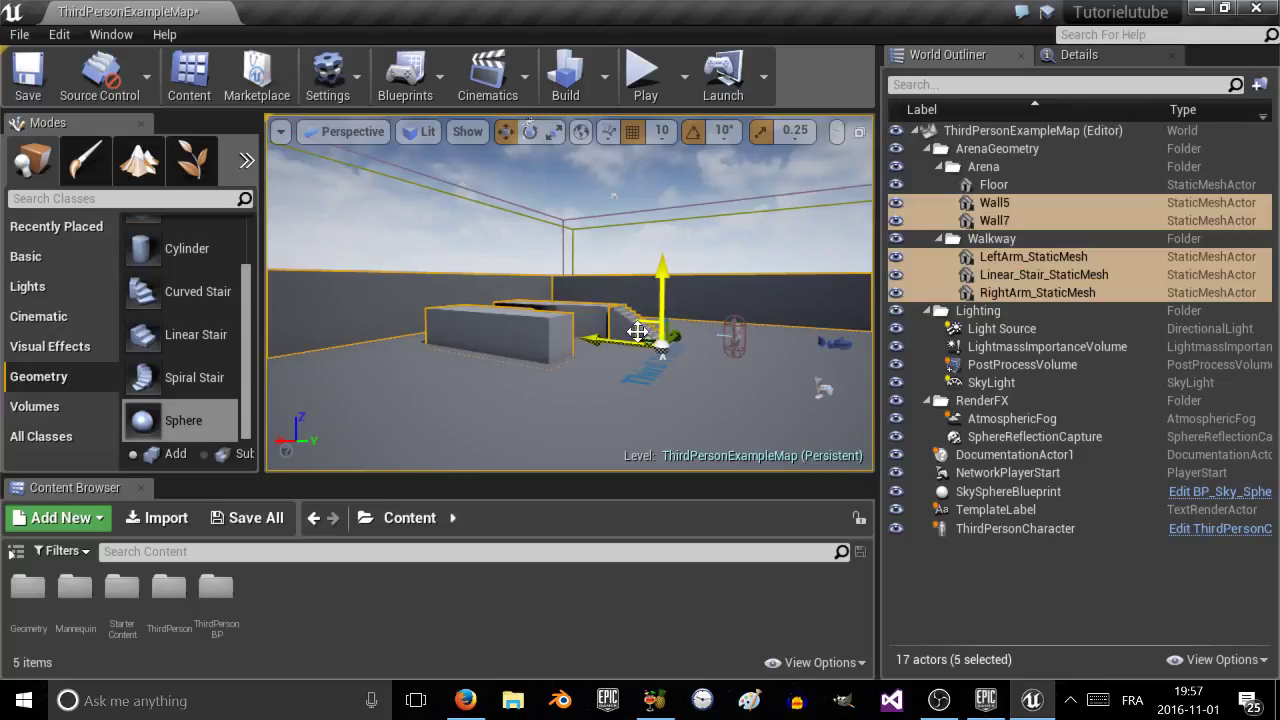
pyautogui.press('Delete')
# Scale up the PostProcessVolume so it extends well beyond the arena floor and rises higher above it.
pyautogui.moveTo(613, 287); pyautogui.dragTo(505, 230, button='right')
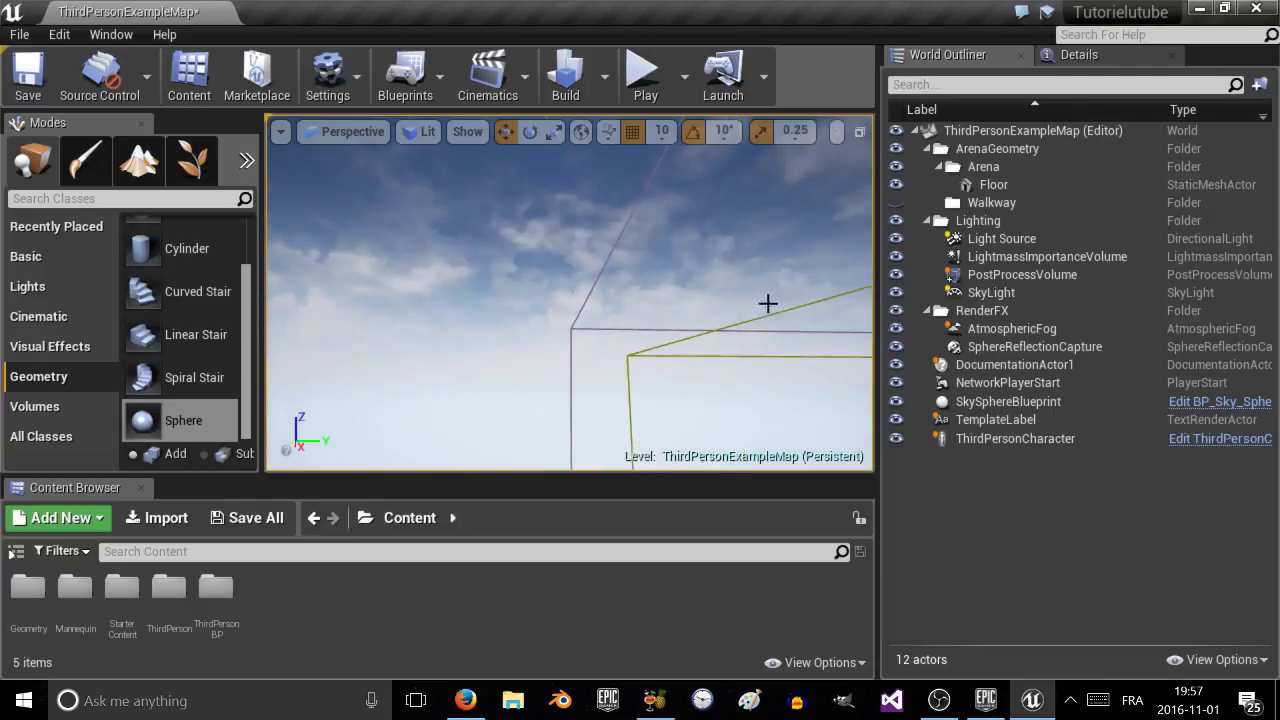
pyautogui.moveTo(966, 285); pyautogui.dragTo(945, 270, button='right')
pyautogui.moveTo(789, 240); pyautogui.dragTo(900, 300, button='right')
pyautogui.click(1005, 278)
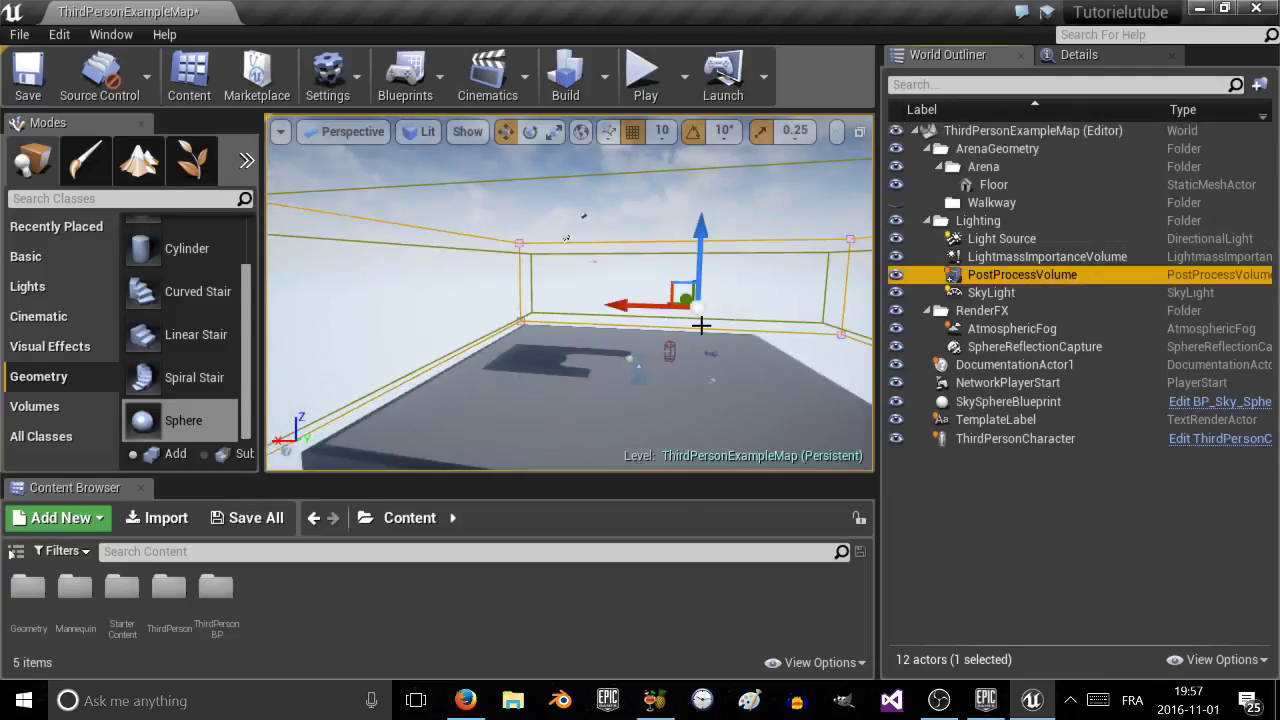
pyautogui.moveTo(697, 307)
pyautogui.mouseDown(button='right')
pyautogui.moveTo(745, 322)
pyautogui.moveTo(694, 309)
pyautogui.mouseUp(button='right')
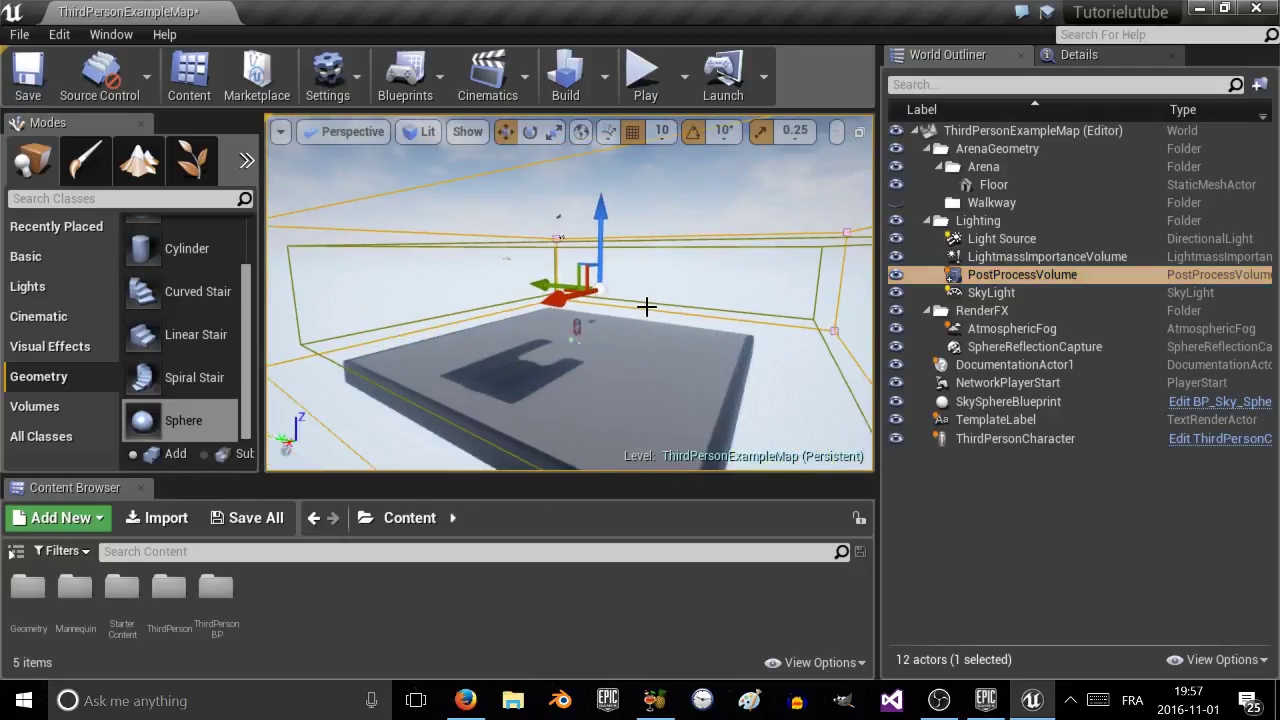
pyautogui.press('r')
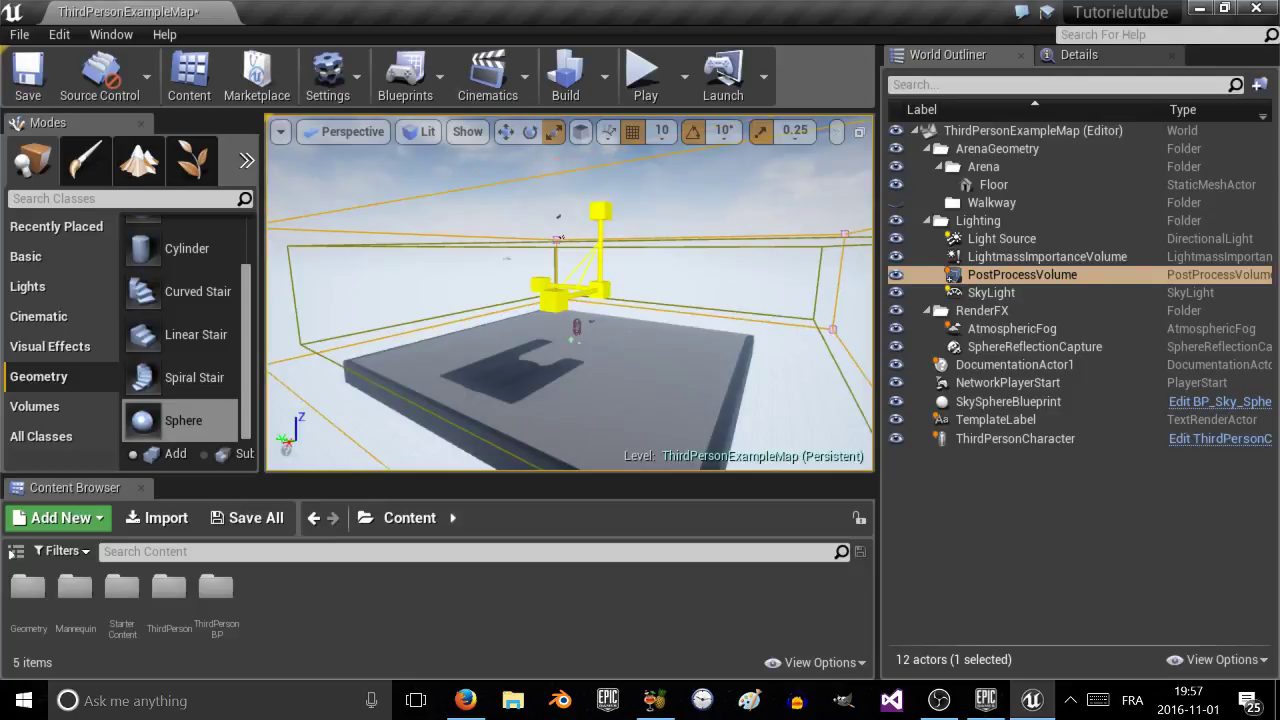
pyautogui.moveTo(600, 290); pyautogui.dragTo(624, 266)
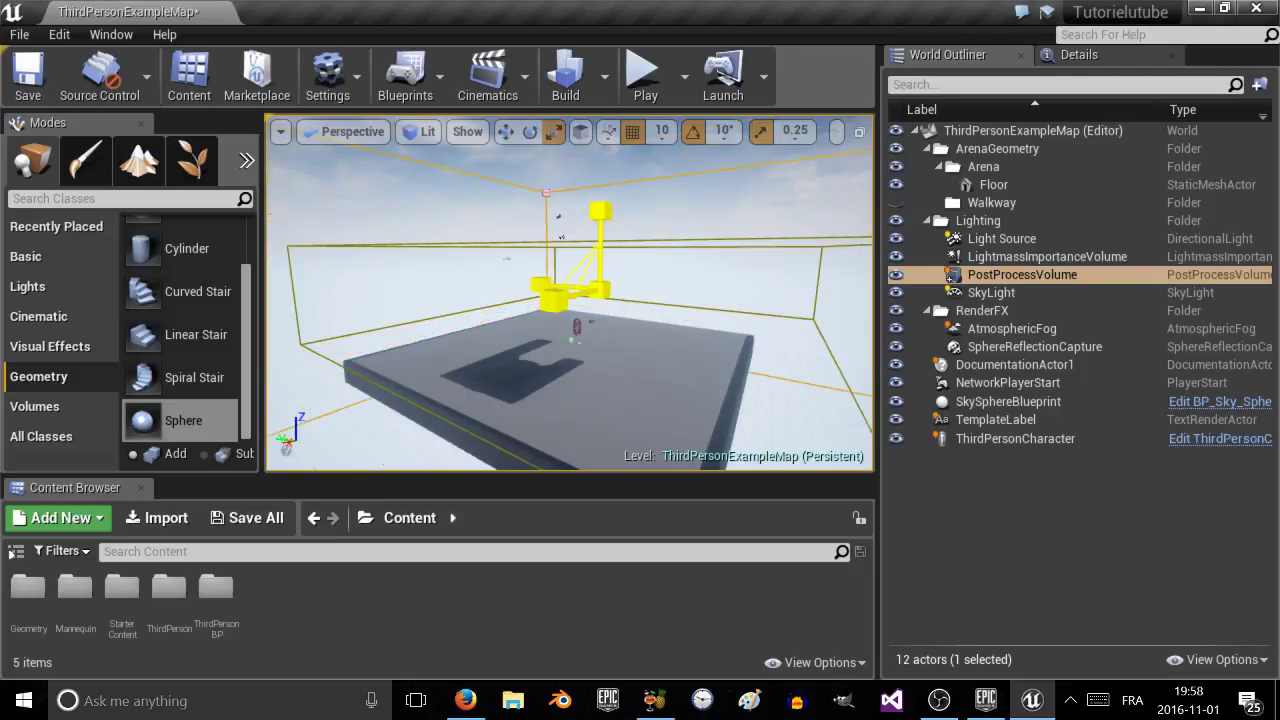
pyautogui.moveTo(561, 237); pyautogui.dragTo(651, 291)
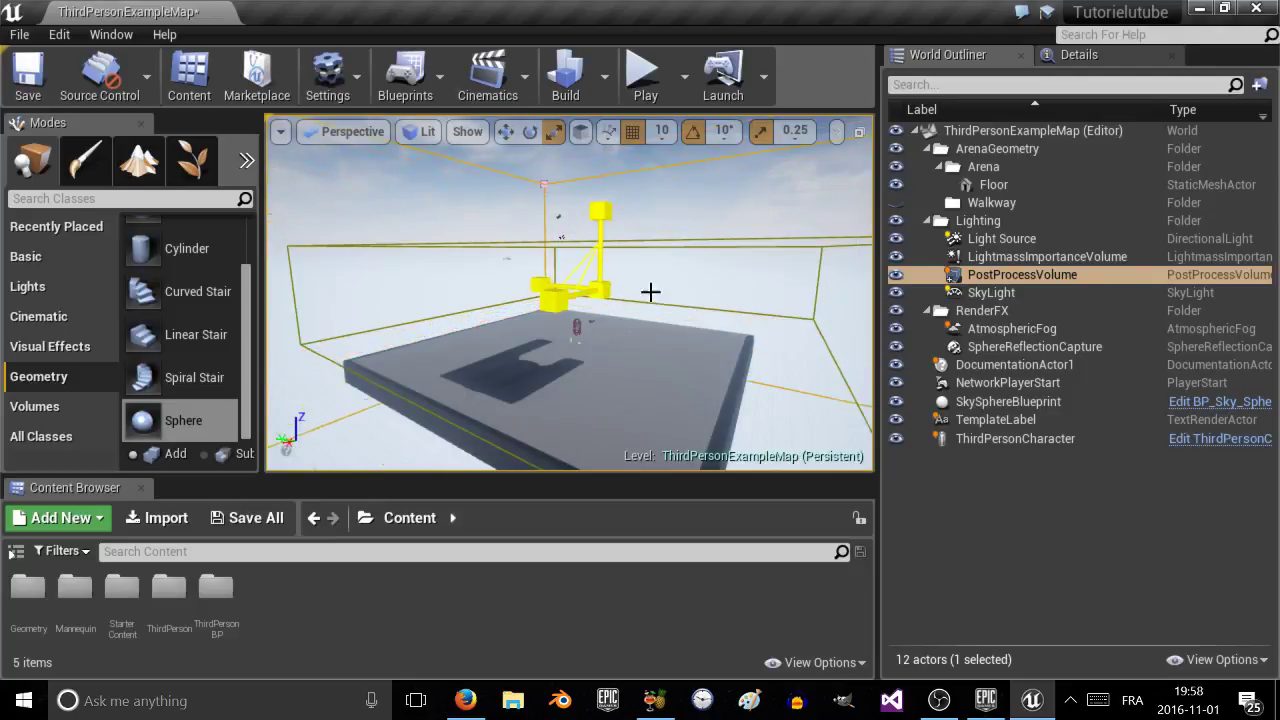
# Rescale the LightmassImportanceVolume so it spreads wider than the arena floor and becomes flatter.
pyautogui.click(297, 346)
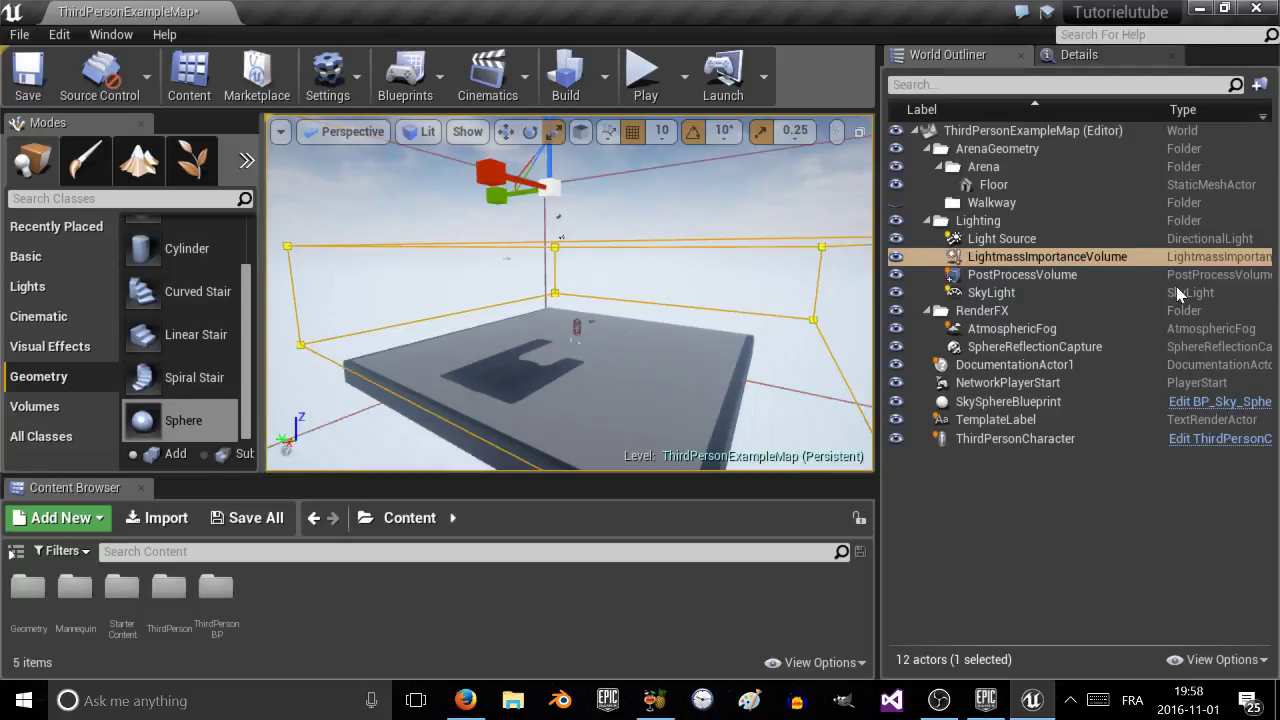
pyautogui.moveTo(690, 300); pyautogui.dragTo(629, 275, button='right')
pyautogui.press('s')
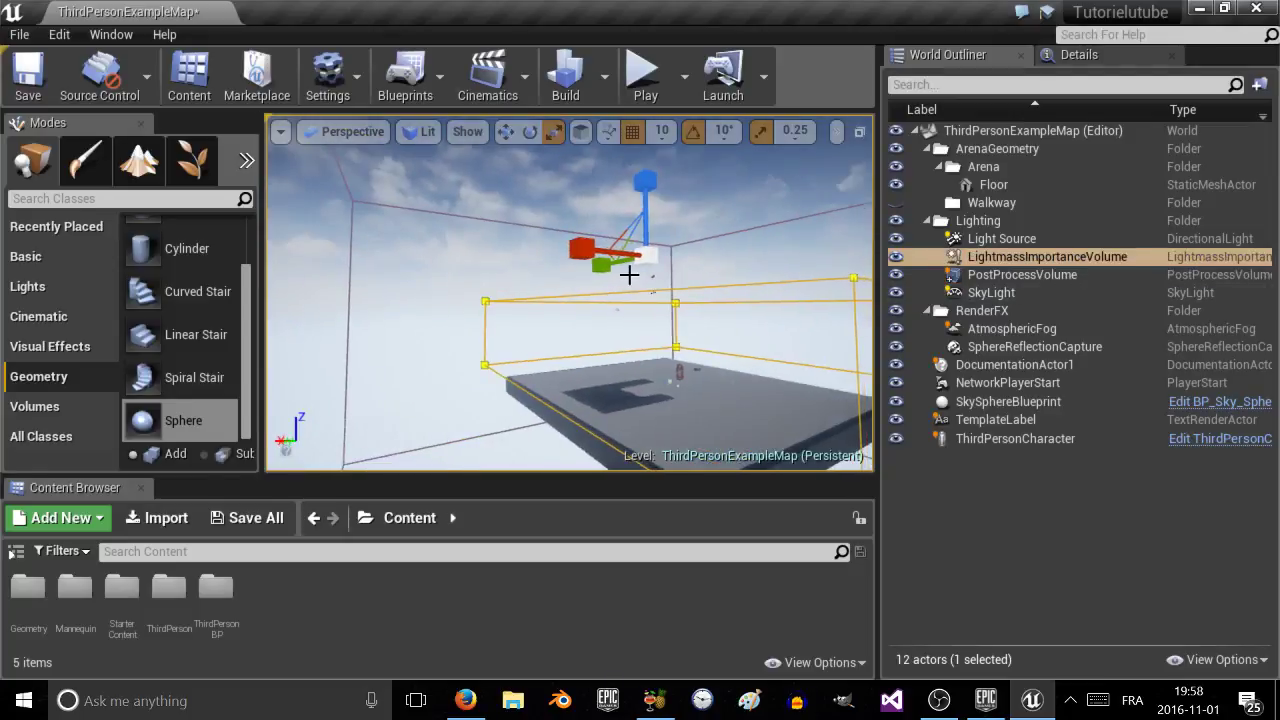
pyautogui.moveTo(650, 255); pyautogui.dragTo(651, 297)
pyautogui.scroll(-1, 649, 297)
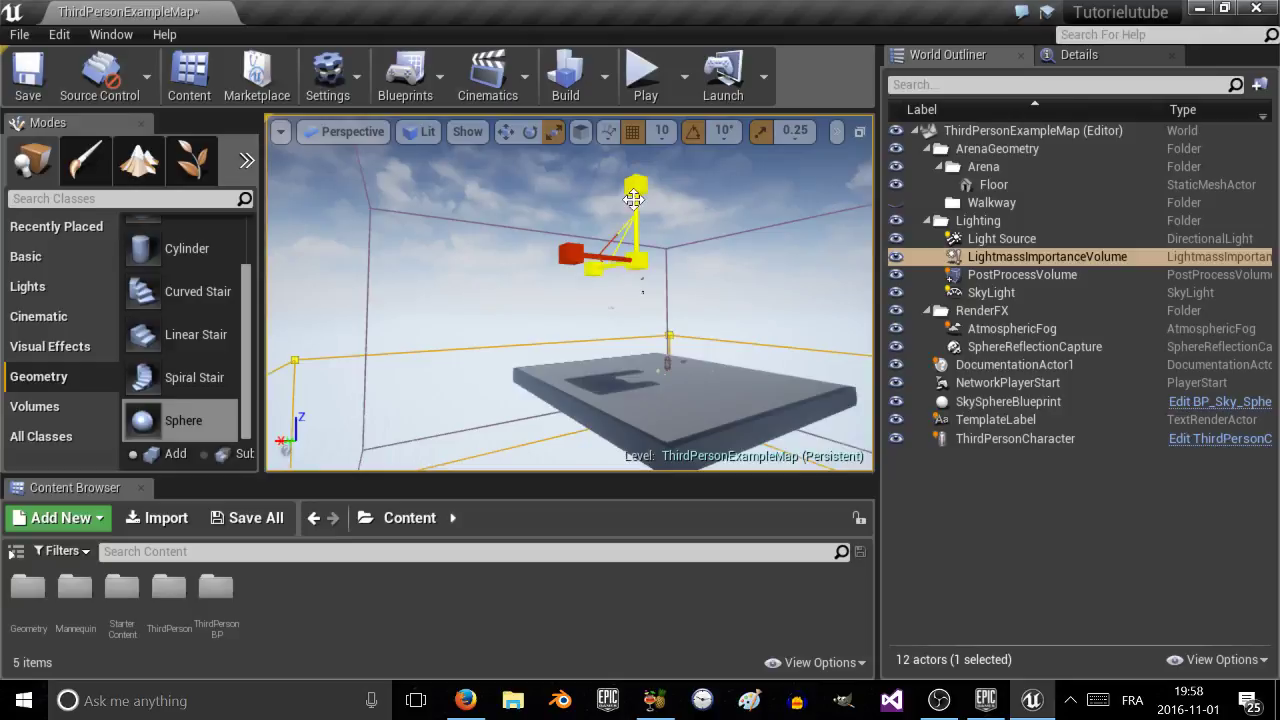
pyautogui.moveTo(634, 200); pyautogui.dragTo(634, 222)
pyautogui.moveTo(622, 265); pyautogui.dragTo(622, 300)
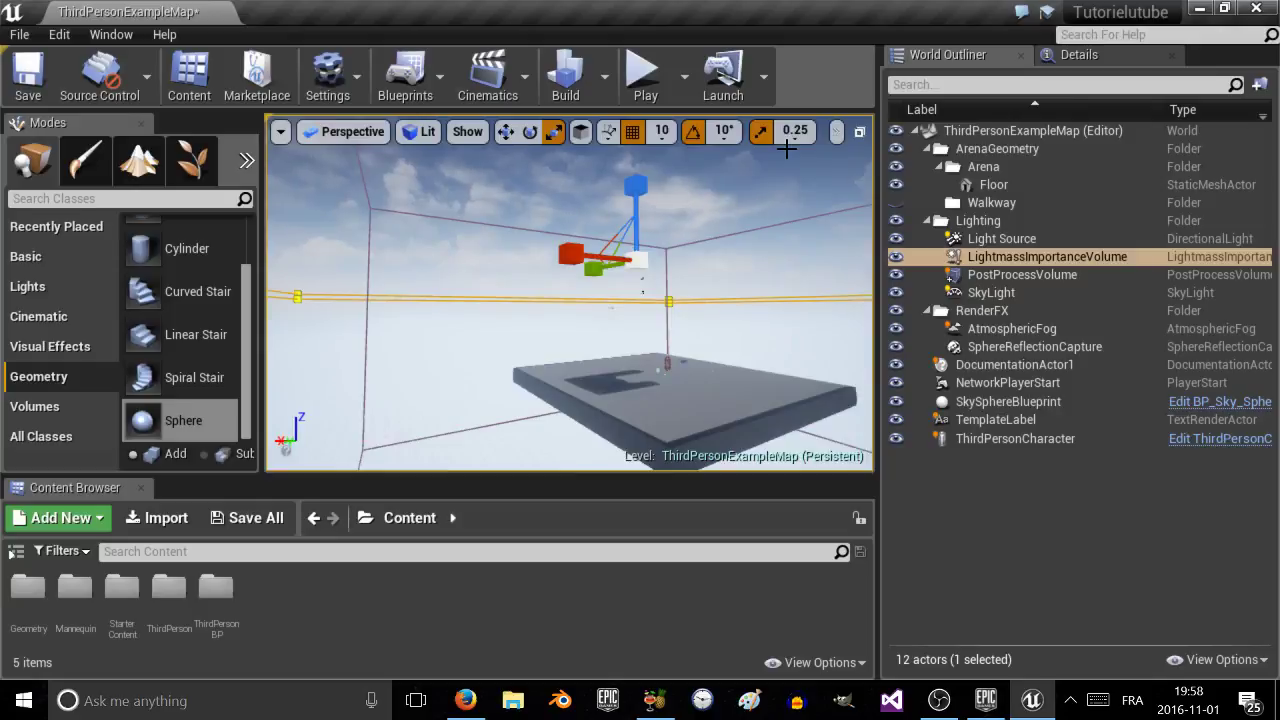
# Place two box brushes from the geometry shapes on the arena floor, one near its far edge and one near a side edge.
pyautogui.moveTo(746, 364); pyautogui.dragTo(780, 395, button='right')
pyautogui.press('w')
pyautogui.press('w')
pyautogui.moveTo(701, 399); pyautogui.dragTo(701, 399, button='right')
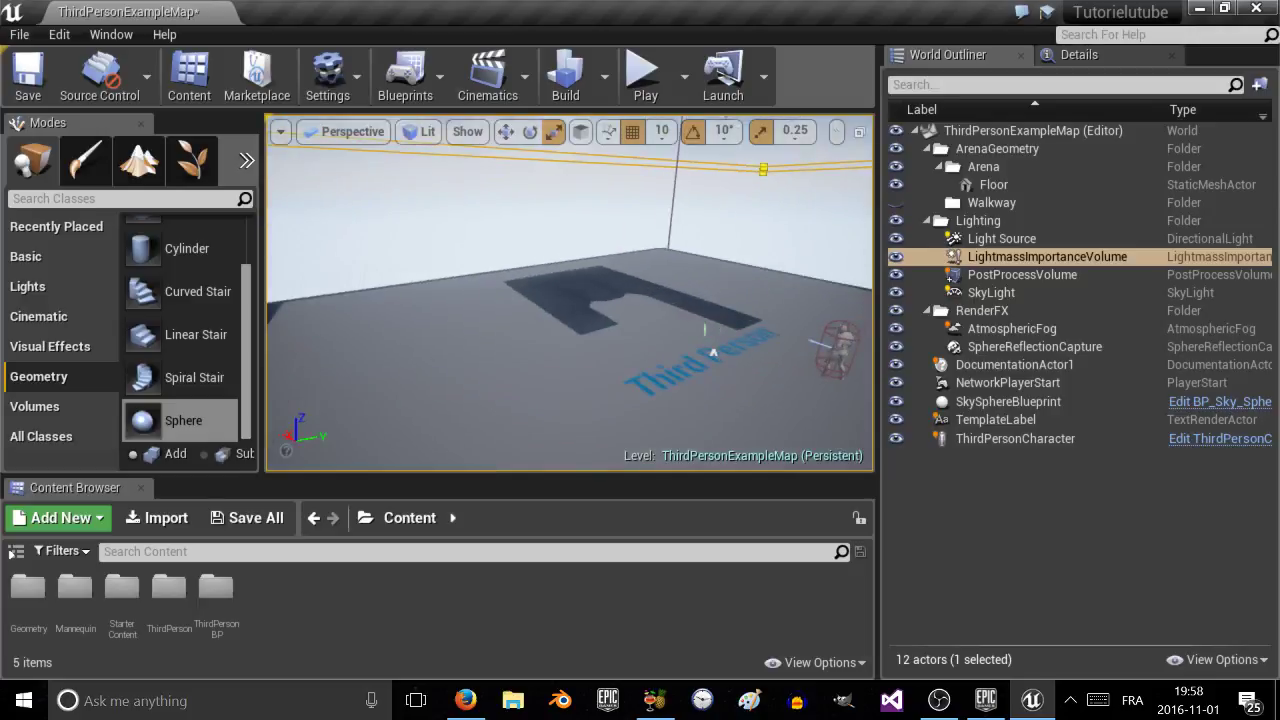
pyautogui.click(573, 291)
pyautogui.press('s')
pyautogui.moveTo(607, 322); pyautogui.dragTo(300, 314, button='right')
pyautogui.scroll(3, 186, 359)
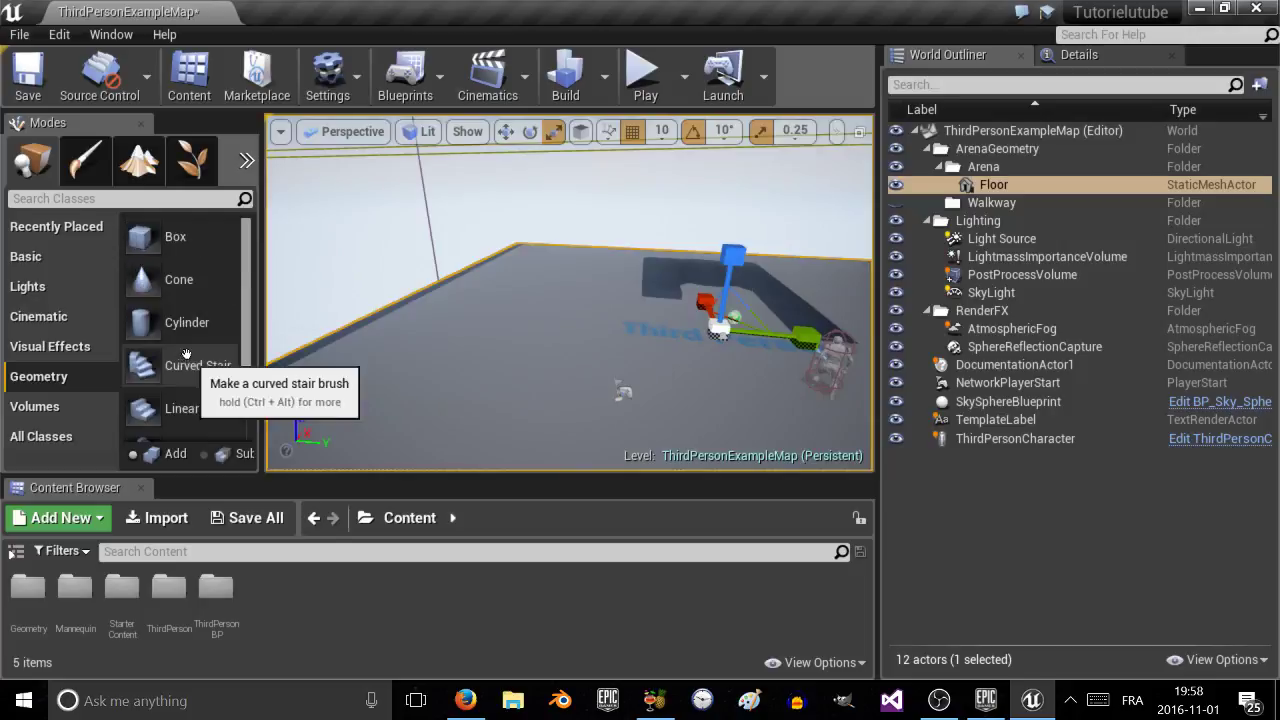
pyautogui.moveTo(165, 246)
pyautogui.mouseDown()
pyautogui.moveTo(336, 267)
pyautogui.moveTo(320, 286)
pyautogui.moveTo(602, 256)
pyautogui.mouseUp()
pyautogui.moveTo(142, 237)
pyautogui.mouseDown()
pyautogui.moveTo(370, 225)
pyautogui.moveTo(419, 346)
pyautogui.mouseUp()
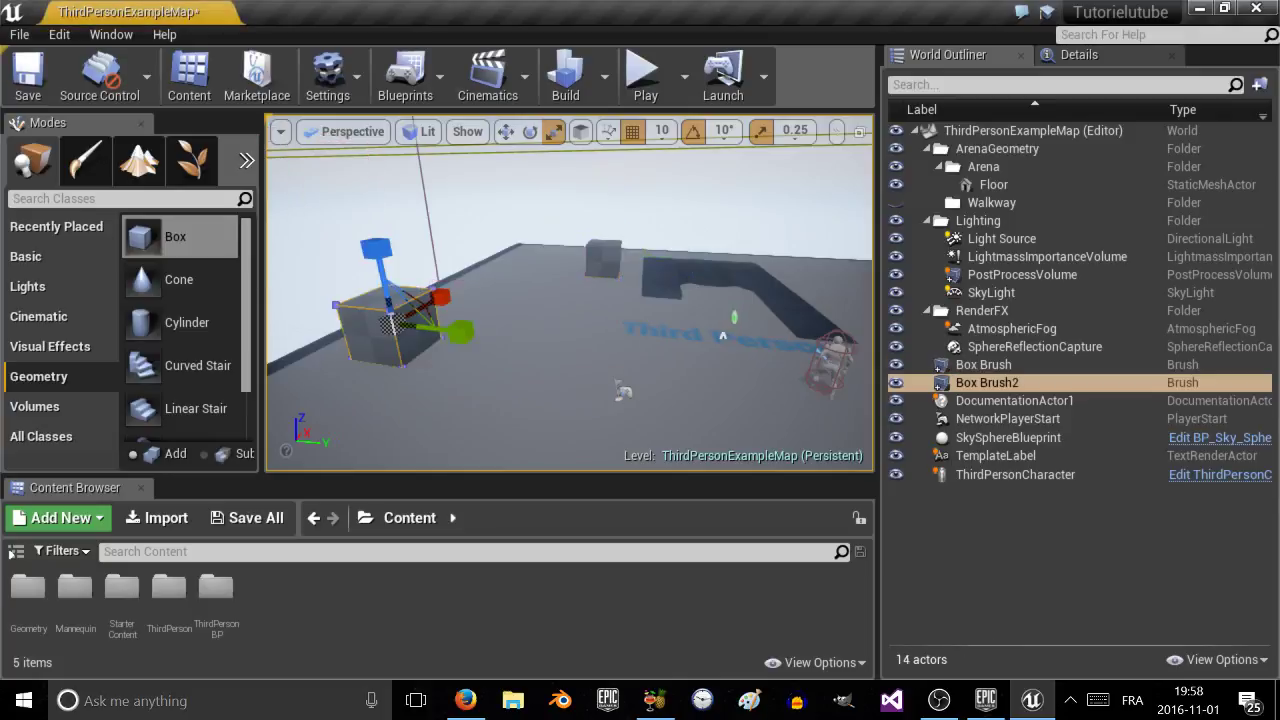
# Place two more box brushes on the other parts of the arena floor, beyond the player character.
pyautogui.moveTo(419, 346); pyautogui.dragTo(610, 348, button='right')
pyautogui.moveTo(212, 249)
pyautogui.mouseDown()
pyautogui.moveTo(631, 294)
pyautogui.moveTo(623, 303)
pyautogui.mouseUp()
pyautogui.moveTo(623, 303); pyautogui.dragTo(509, 300, button='right')
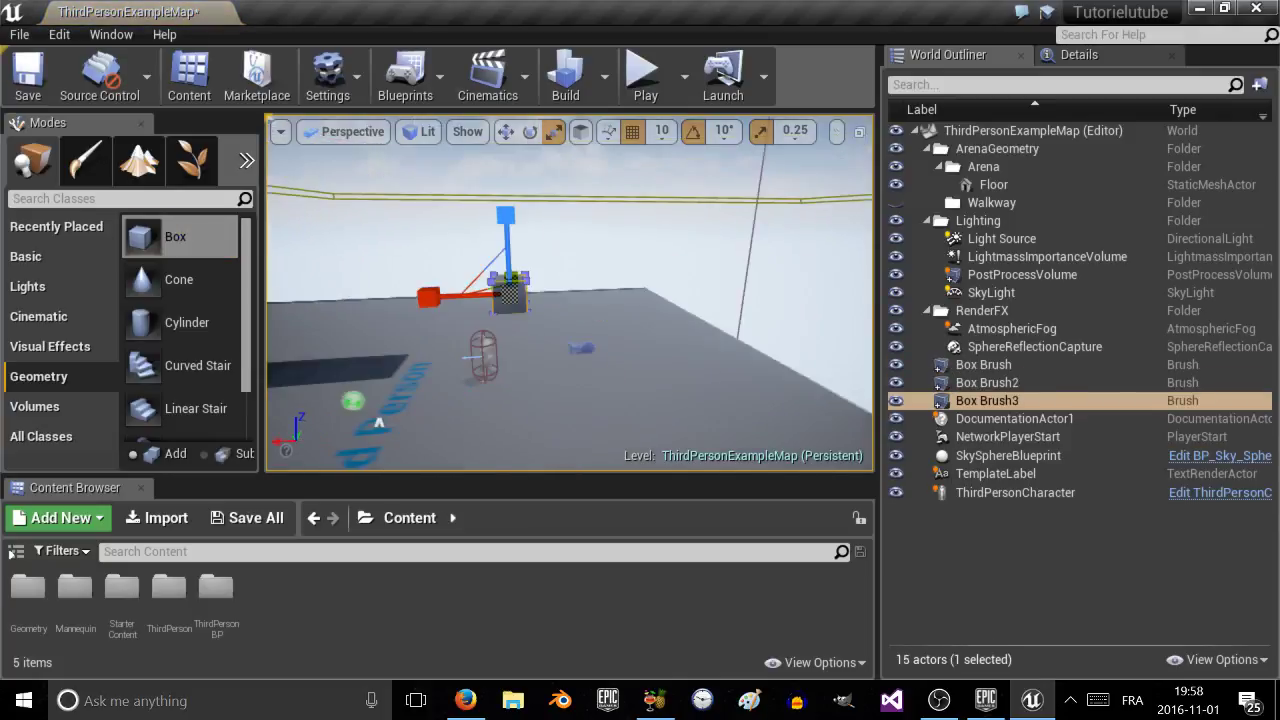
pyautogui.moveTo(700, 290); pyautogui.dragTo(760, 290, button='right')
pyautogui.moveTo(163, 237); pyautogui.dragTo(655, 293)
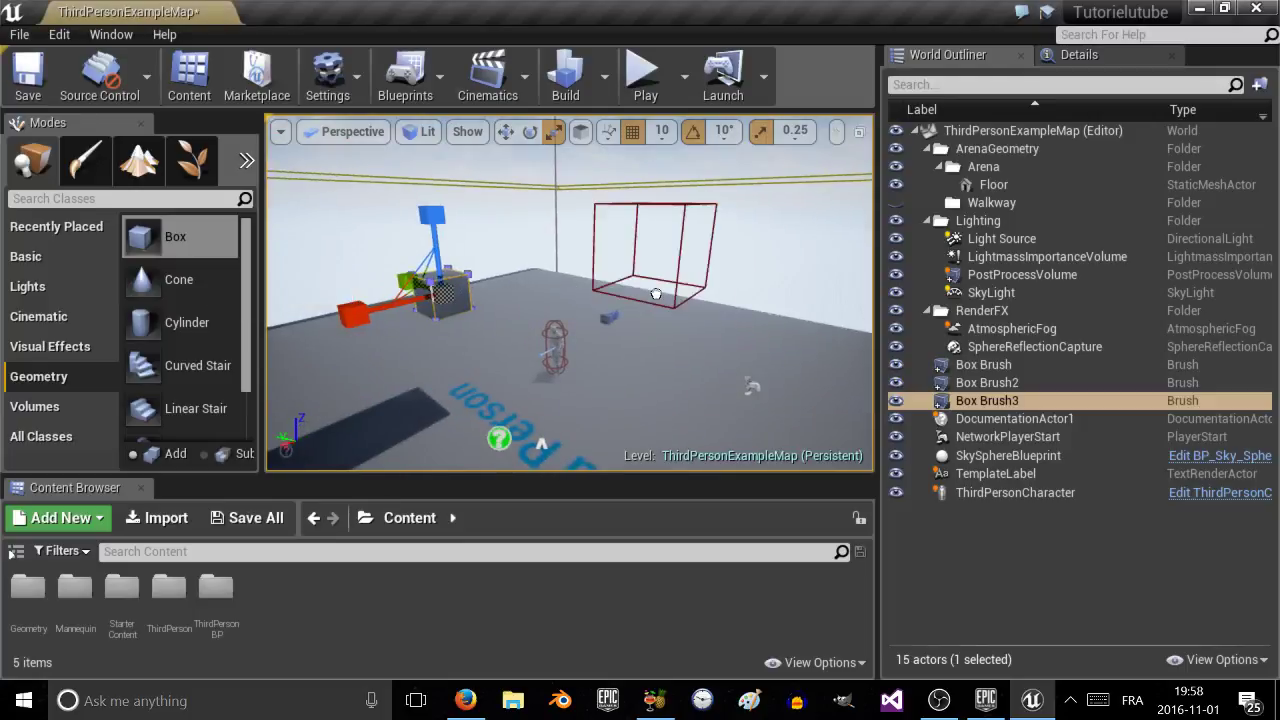
pyautogui.moveTo(718, 327); pyautogui.dragTo(694, 320)
pyautogui.moveTo(694, 320); pyautogui.dragTo(604, 293, button='right')
# Stretch Box Brush3 along the X axis and upwards to form a long, tall wall.
pyautogui.click(604, 294)
pyautogui.moveTo(560, 190)
pyautogui.mouseDown(button='right')
pyautogui.moveTo(515, 170)
pyautogui.moveTo(511, 189)
pyautogui.mouseUp(button='right')
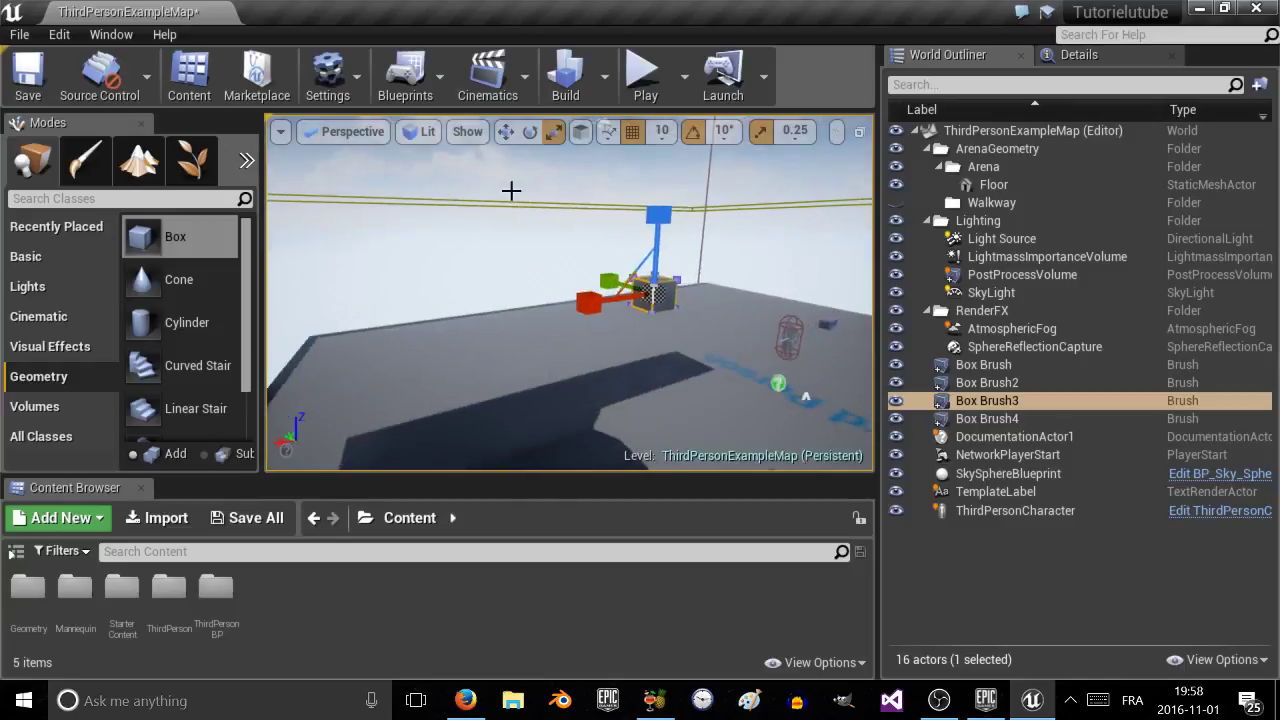
pyautogui.moveTo(588, 302); pyautogui.dragTo(470, 319)
pyautogui.moveTo(658, 212); pyautogui.dragTo(658, 115)
pyautogui.moveTo(654, 362); pyautogui.dragTo(654, 295, button='right')
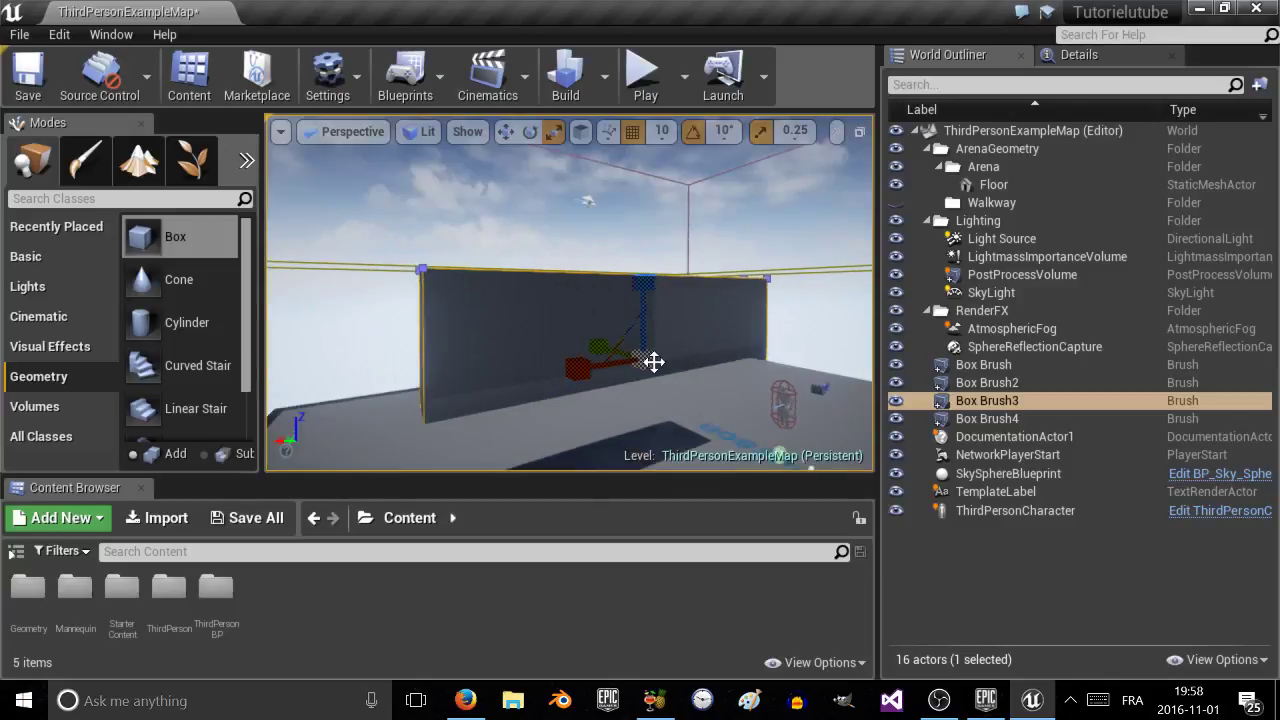
# Raise the Box Brush3 wall, shift it along the X axis, and snap it down onto the floor.
pyautogui.press('w')
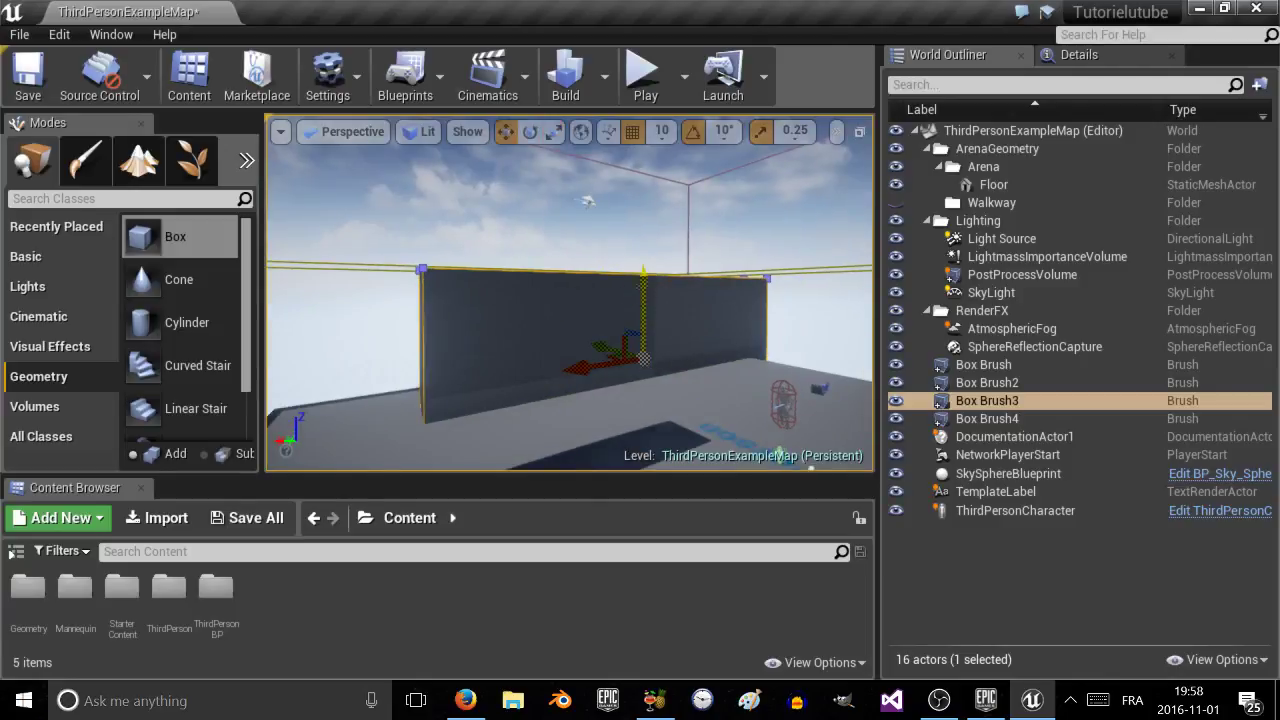
pyautogui.moveTo(645, 288); pyautogui.dragTo(645, 127)
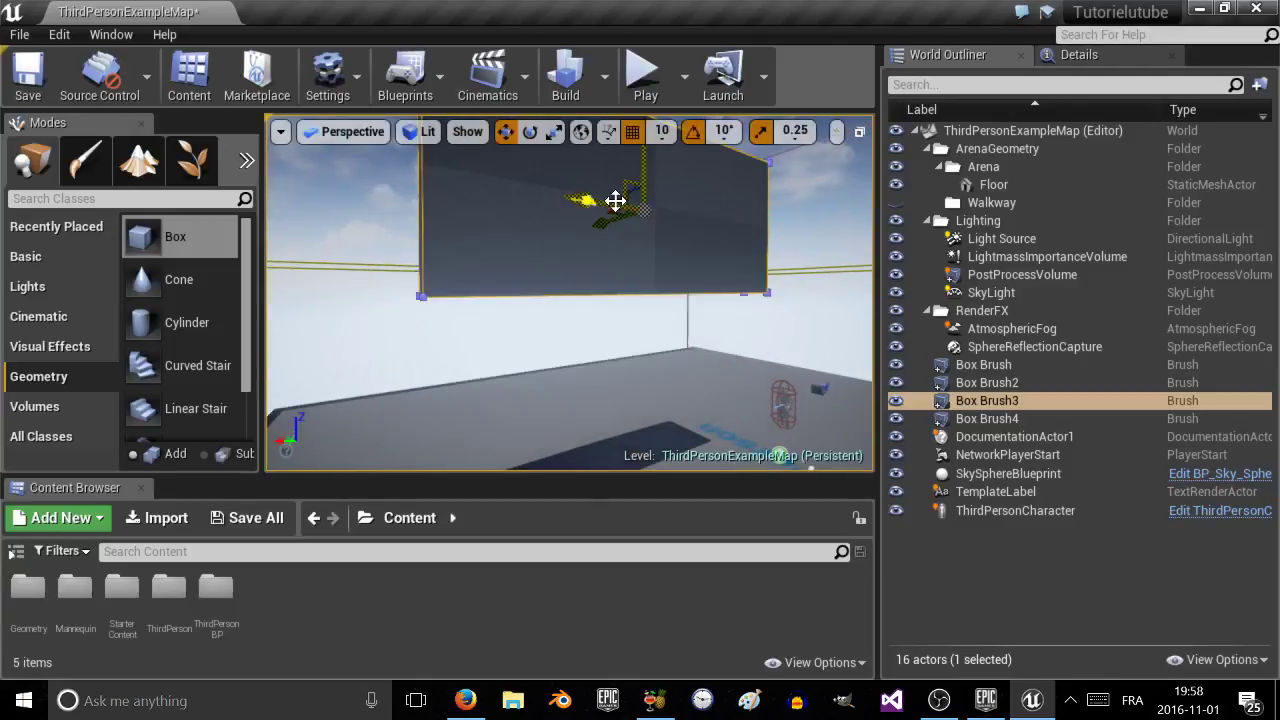
pyautogui.moveTo(585, 200); pyautogui.dragTo(518, 222)
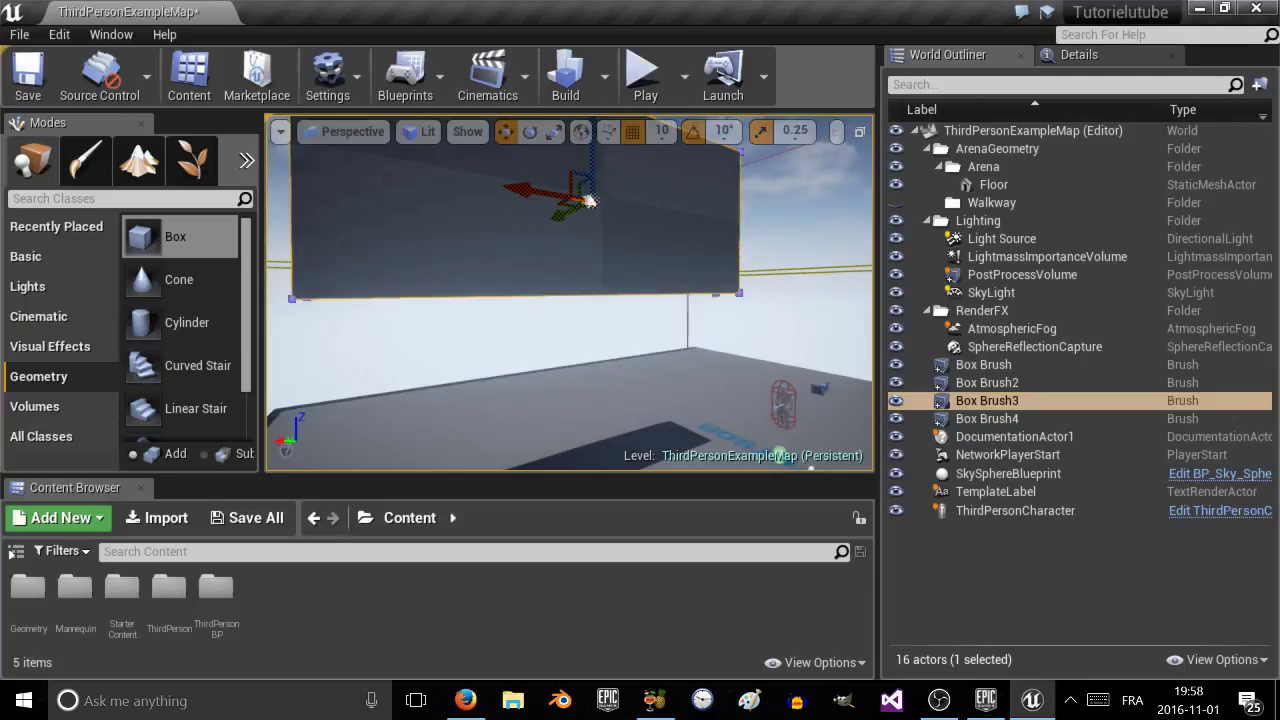
pyautogui.moveTo(590, 201)
pyautogui.mouseDown()
pyautogui.moveTo(628, 272)
pyautogui.moveTo(645, 245)
pyautogui.mouseUp()
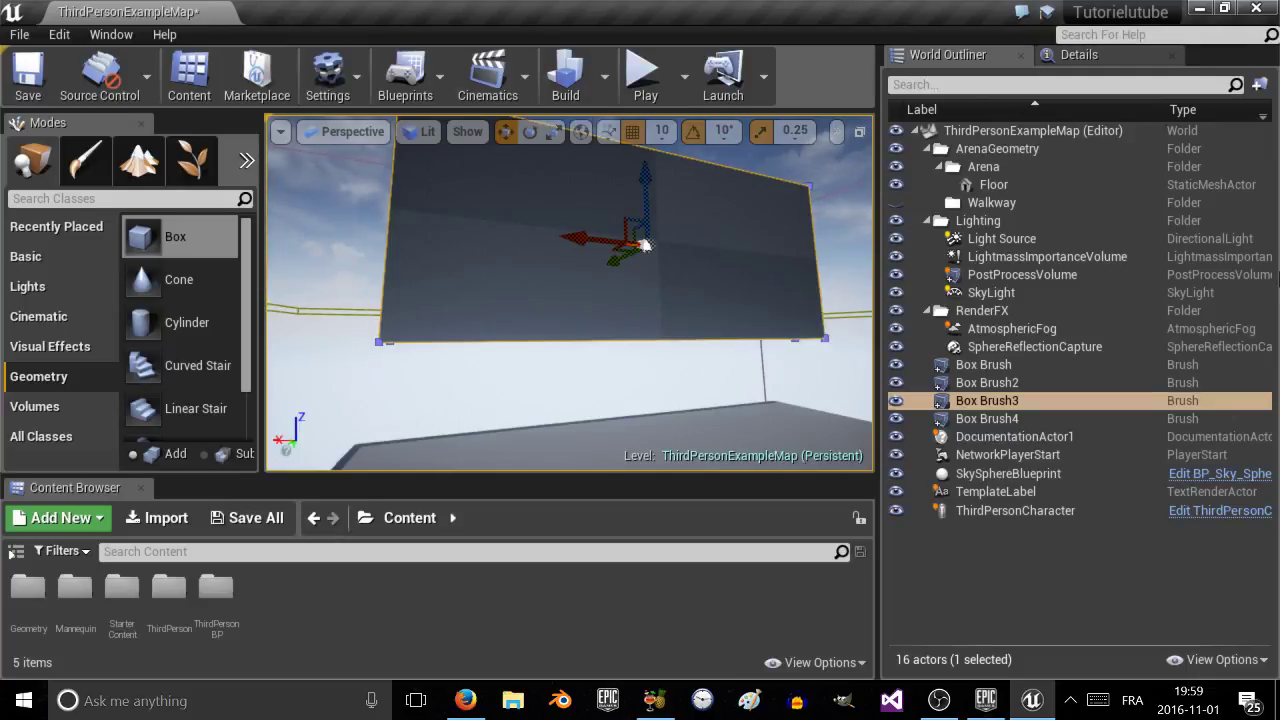
pyautogui.press('End')
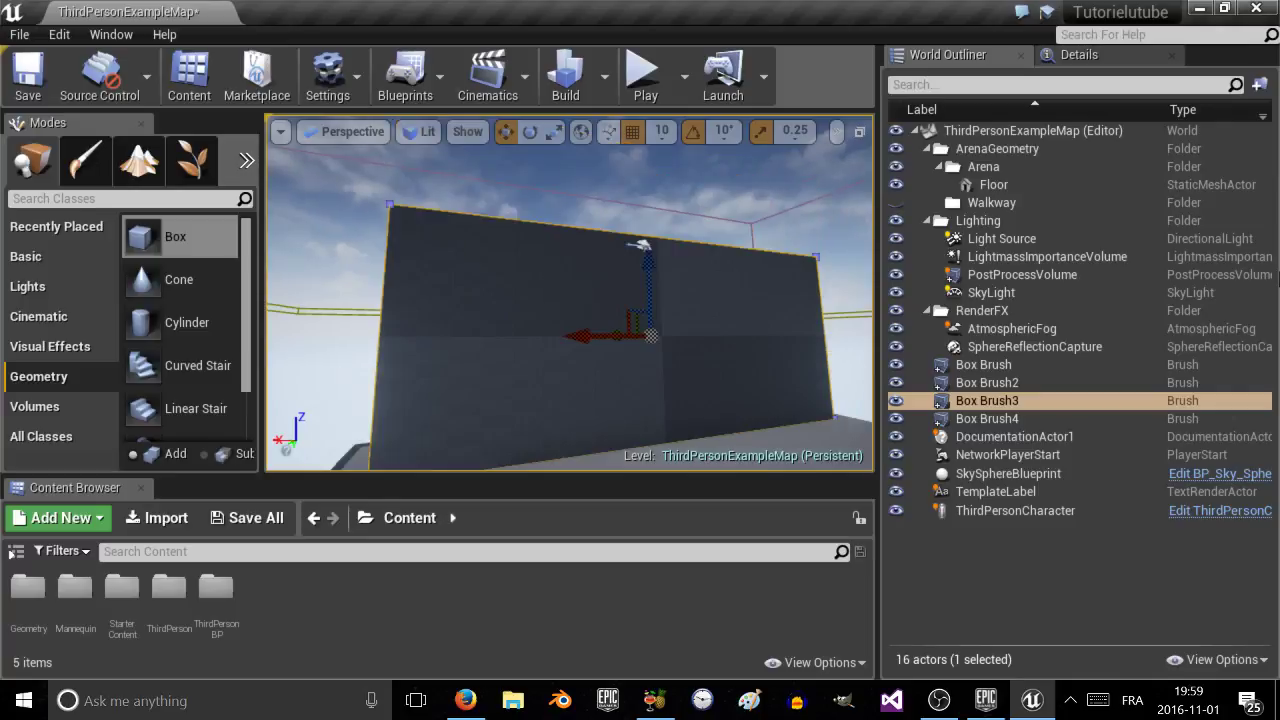
# Move the Box Brush3 wall along the Y axis to the edge of the arena floor.
pyautogui.moveTo(1240, 328); pyautogui.dragTo(1237, 246, button='right')
pyautogui.moveTo(829, 264); pyautogui.dragTo(900, 300, button='right')
pyautogui.moveTo(609, 277); pyautogui.dragTo(674, 269, button='right')
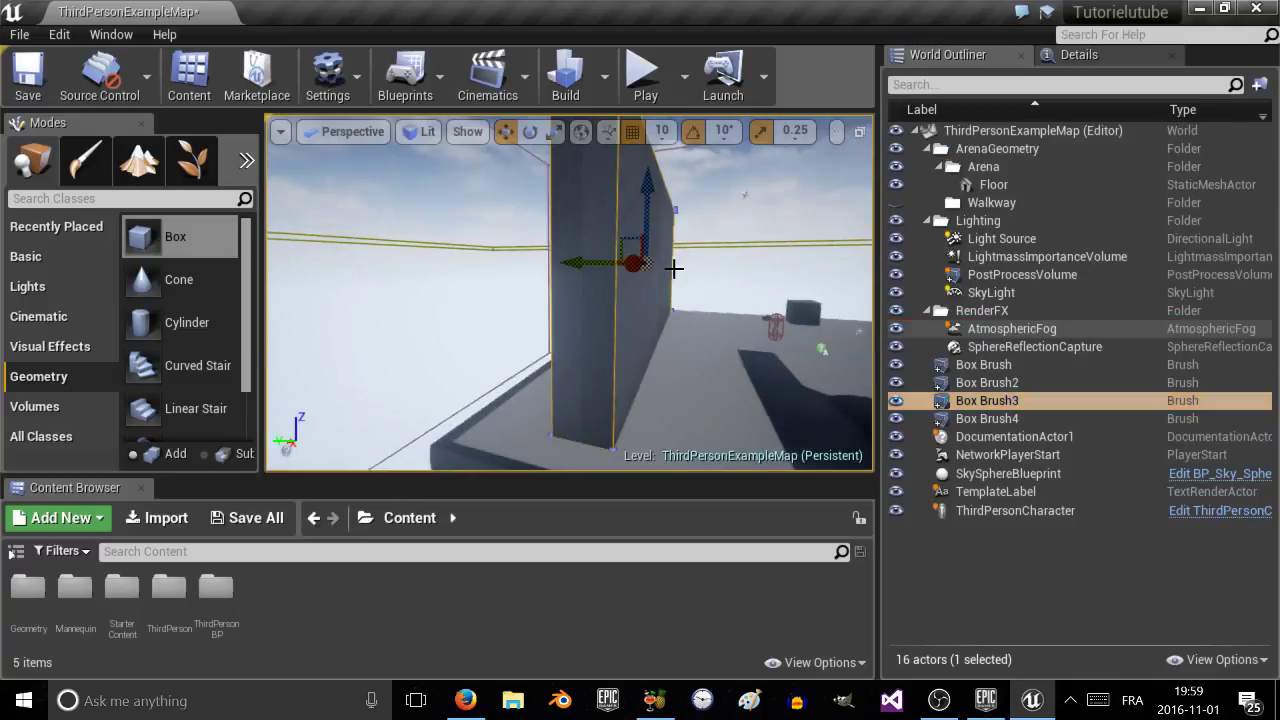
pyautogui.moveTo(597, 269)
pyautogui.mouseDown()
pyautogui.moveTo(560, 272)
pyautogui.moveTo(820, 276)
pyautogui.mouseUp()
# Reduce the thickness of the Box Brush3 wall by scaling it down along the Y axis.
pyautogui.press('w')
pyautogui.press('r')
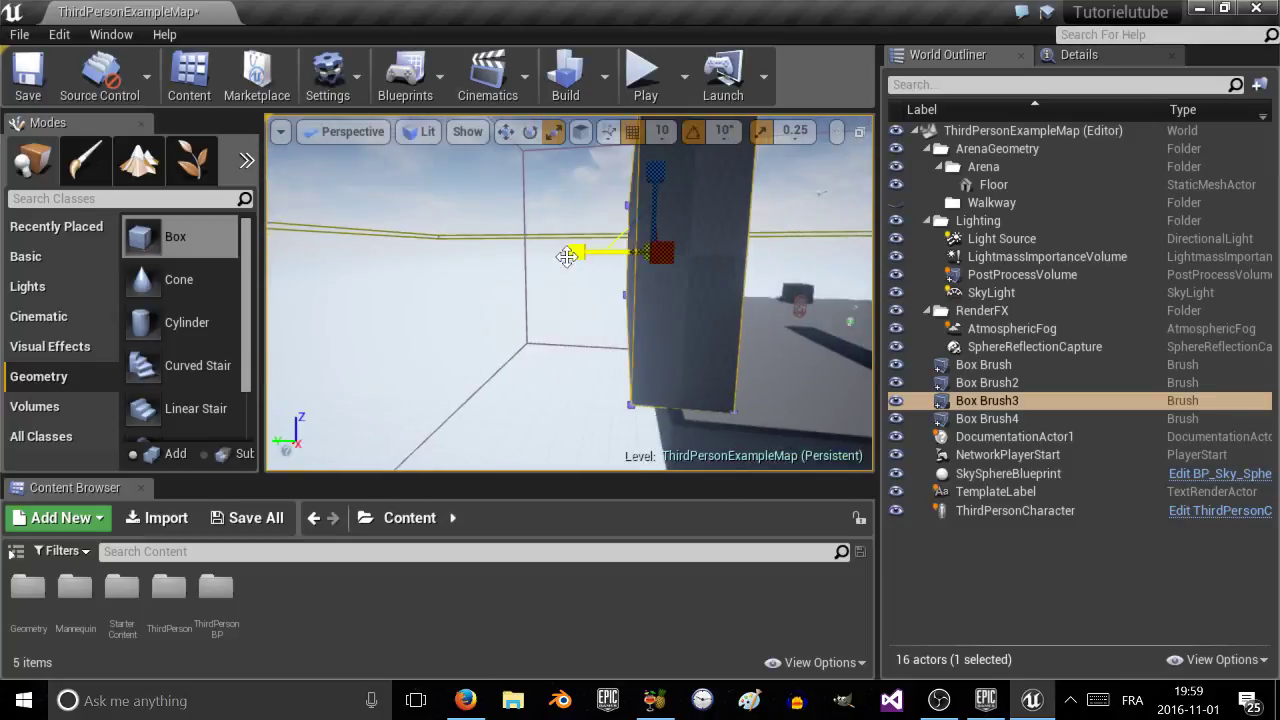
pyautogui.moveTo(583, 257)
pyautogui.mouseDown()
pyautogui.moveTo(602, 257)
pyautogui.moveTo(573, 251)
pyautogui.moveTo(594, 251)
pyautogui.mouseUp()
pyautogui.moveTo(654, 263); pyautogui.dragTo(575, 262, button='right')
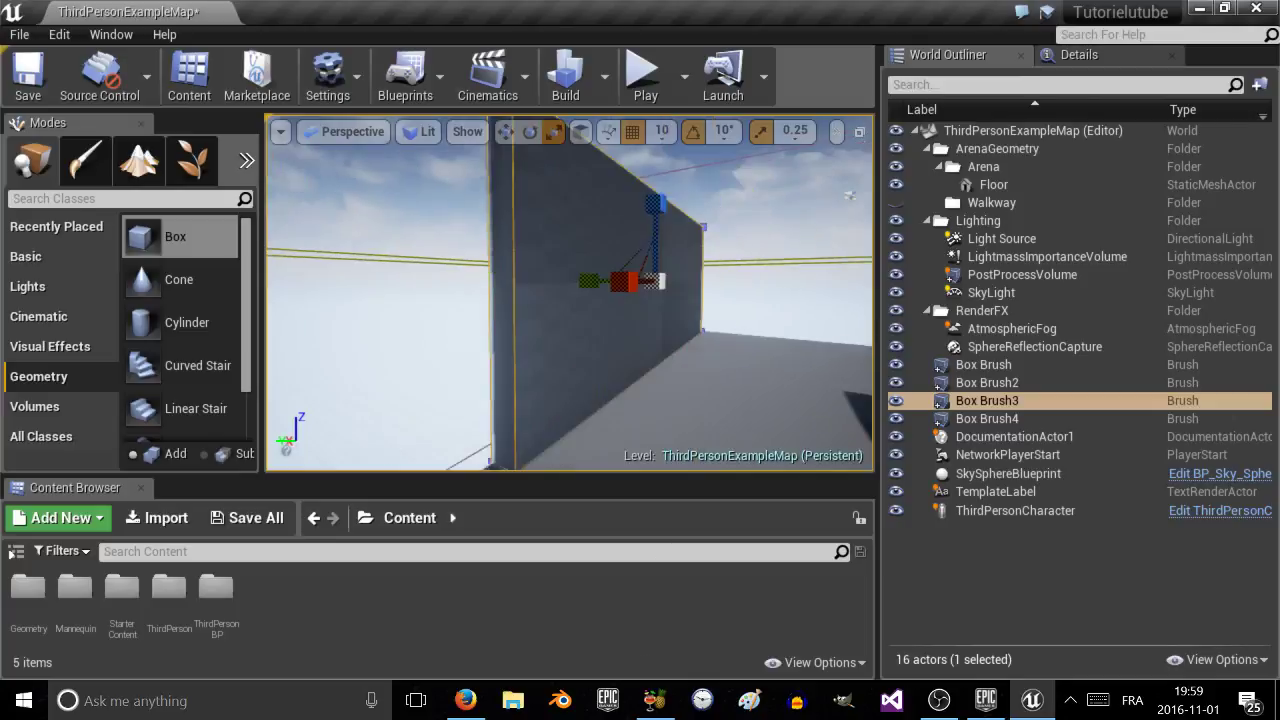
# Shift the Box Brush3 wall slightly along the X axis and lengthen it to reach the floor's corner.
pyautogui.moveTo(660, 270); pyautogui.dragTo(700, 276, button='right')
pyautogui.press('w')
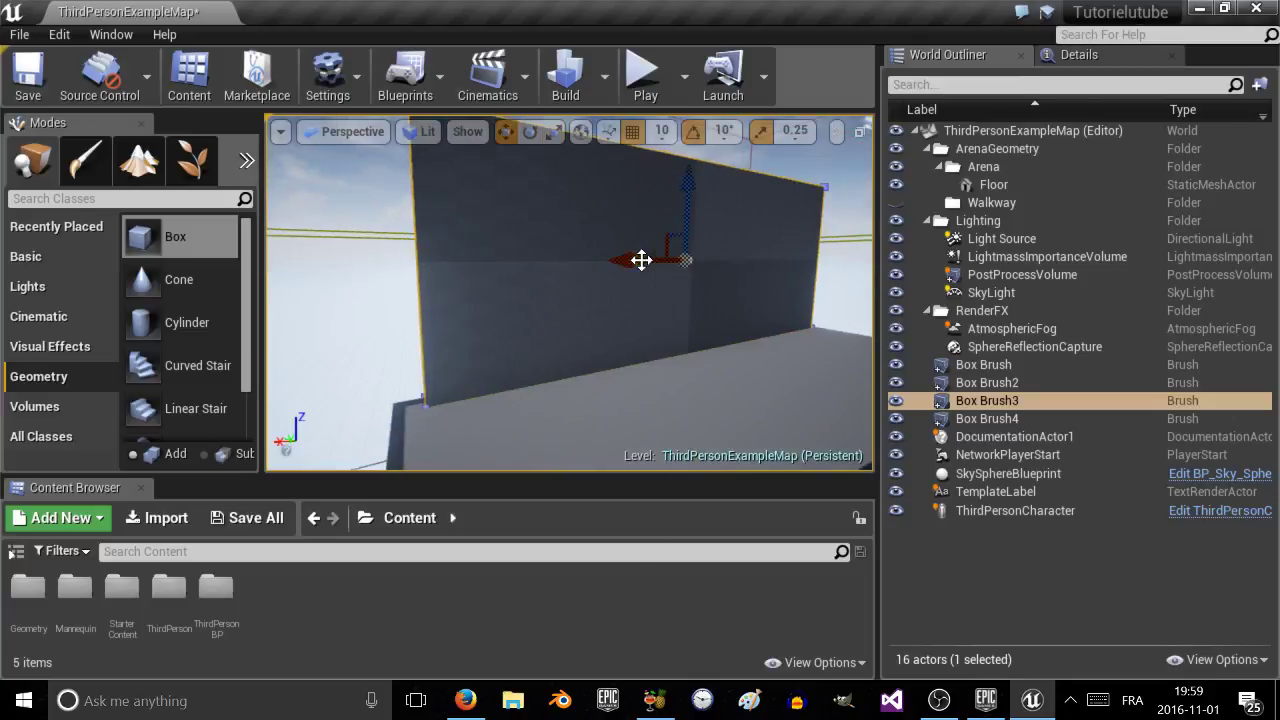
pyautogui.moveTo(640, 258); pyautogui.dragTo(620, 262)
pyautogui.press('r')
pyautogui.moveTo(644, 260); pyautogui.dragTo(606, 260)
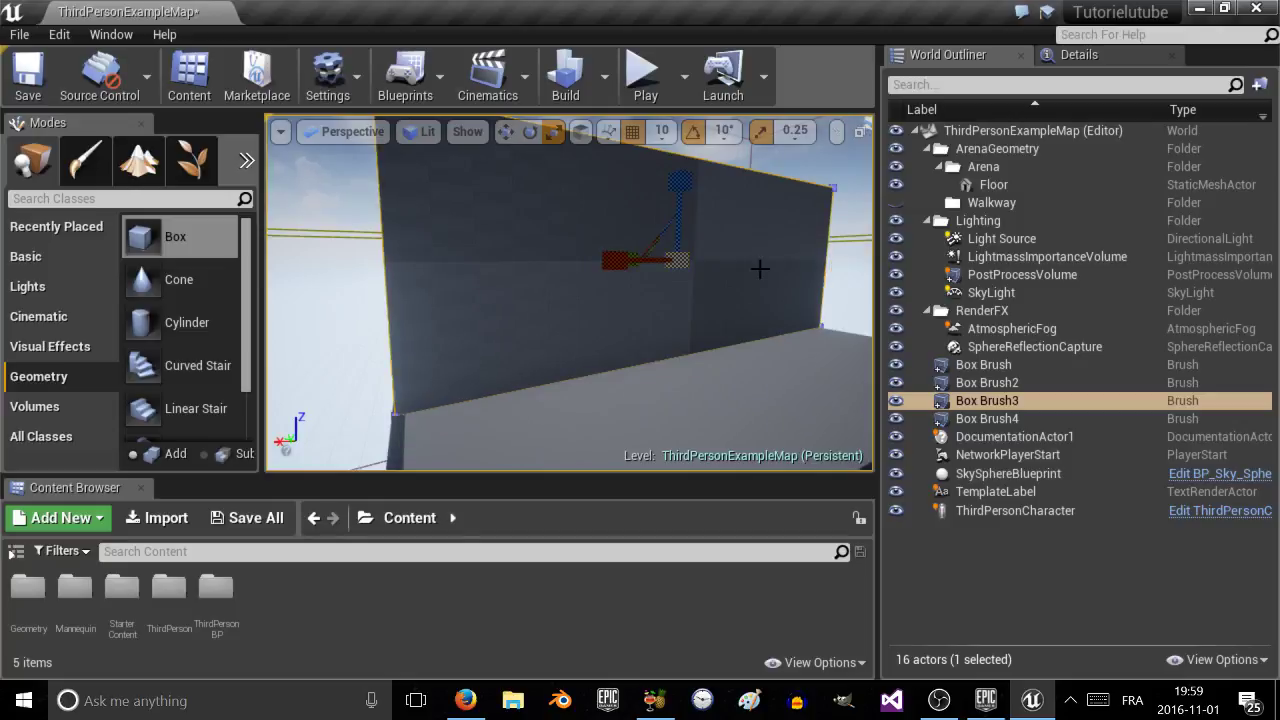
pyautogui.moveTo(761, 267); pyautogui.dragTo(702, 218, button='right')
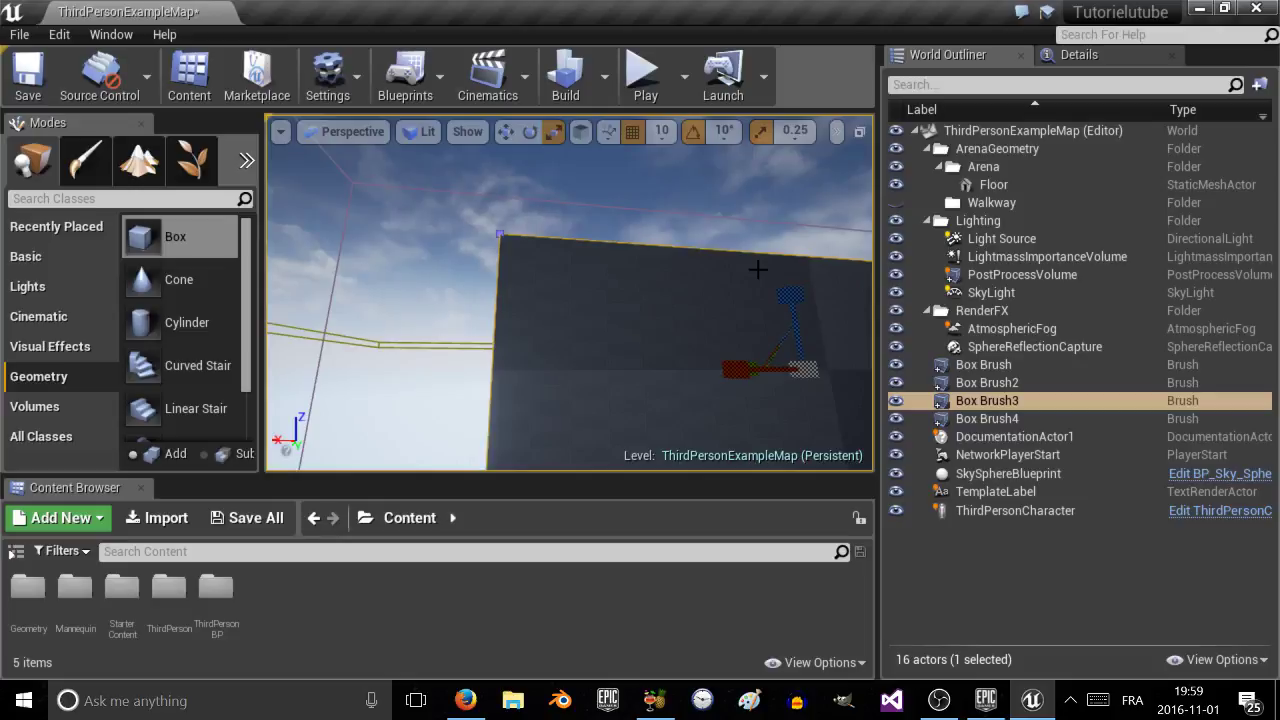
# Rescale the Box Brush3 wall along the X axis with 0.25 scale snapping and review the available scale snap increments.
pyautogui.moveTo(778, 375); pyautogui.dragTo(643, 351, button='right')
pyautogui.moveTo(569, 288); pyautogui.dragTo(620, 288)
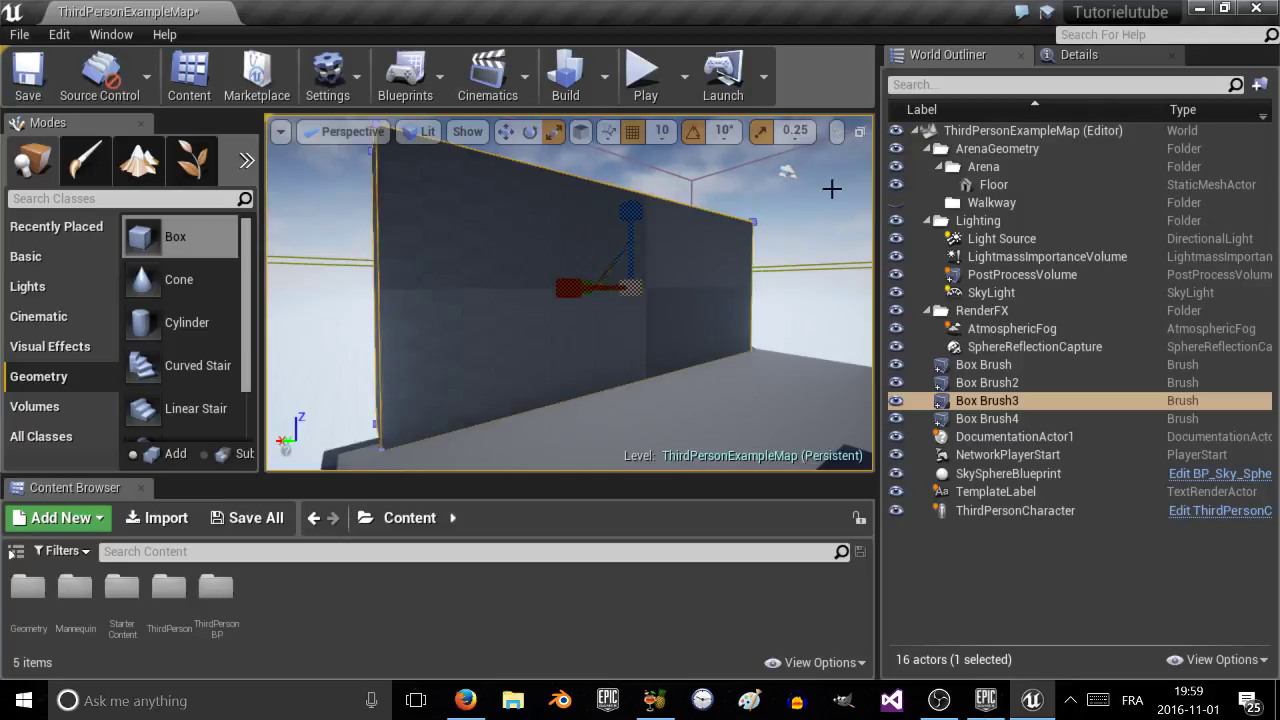
pyautogui.click(836, 131)
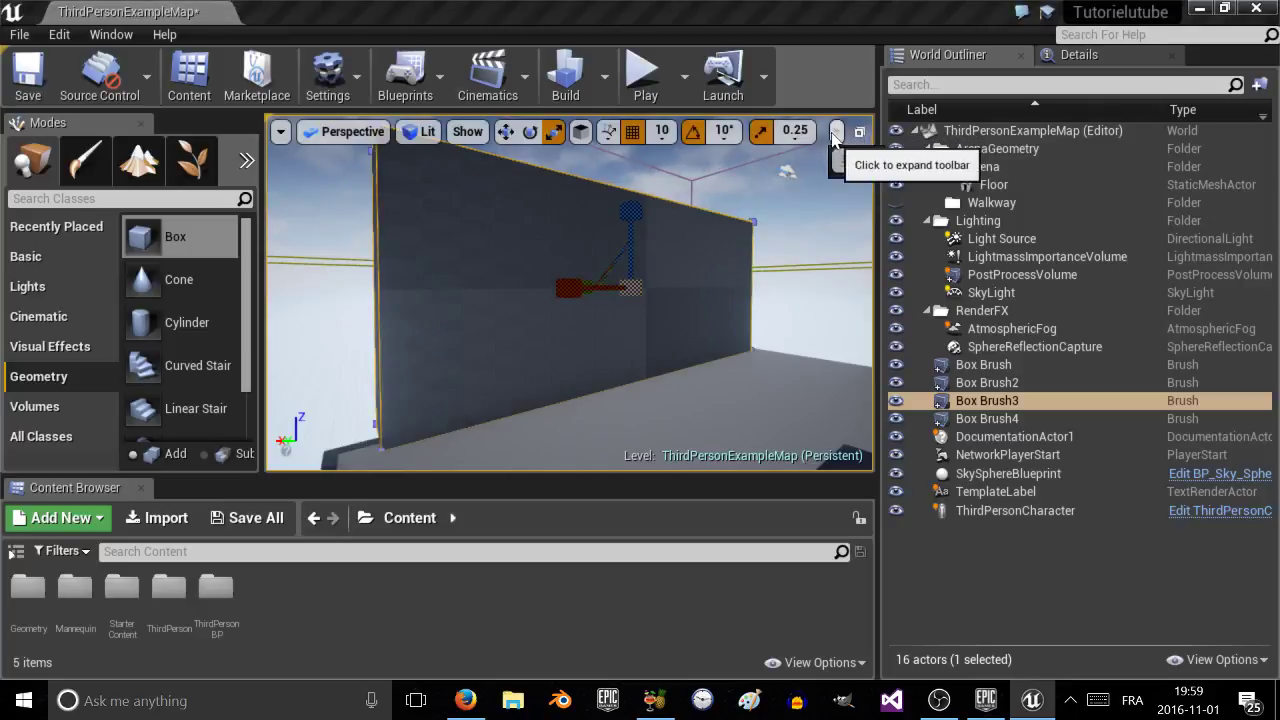
pyautogui.click(793, 132)
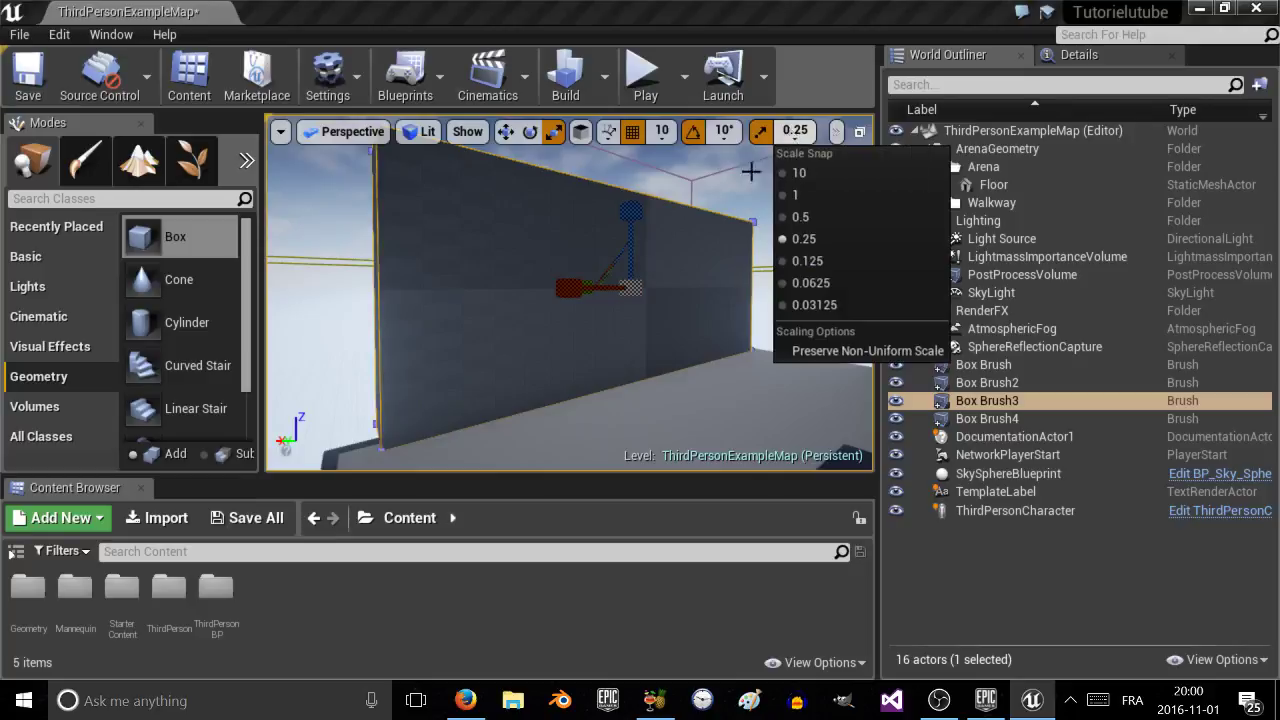
pyautogui.click(577, 300)
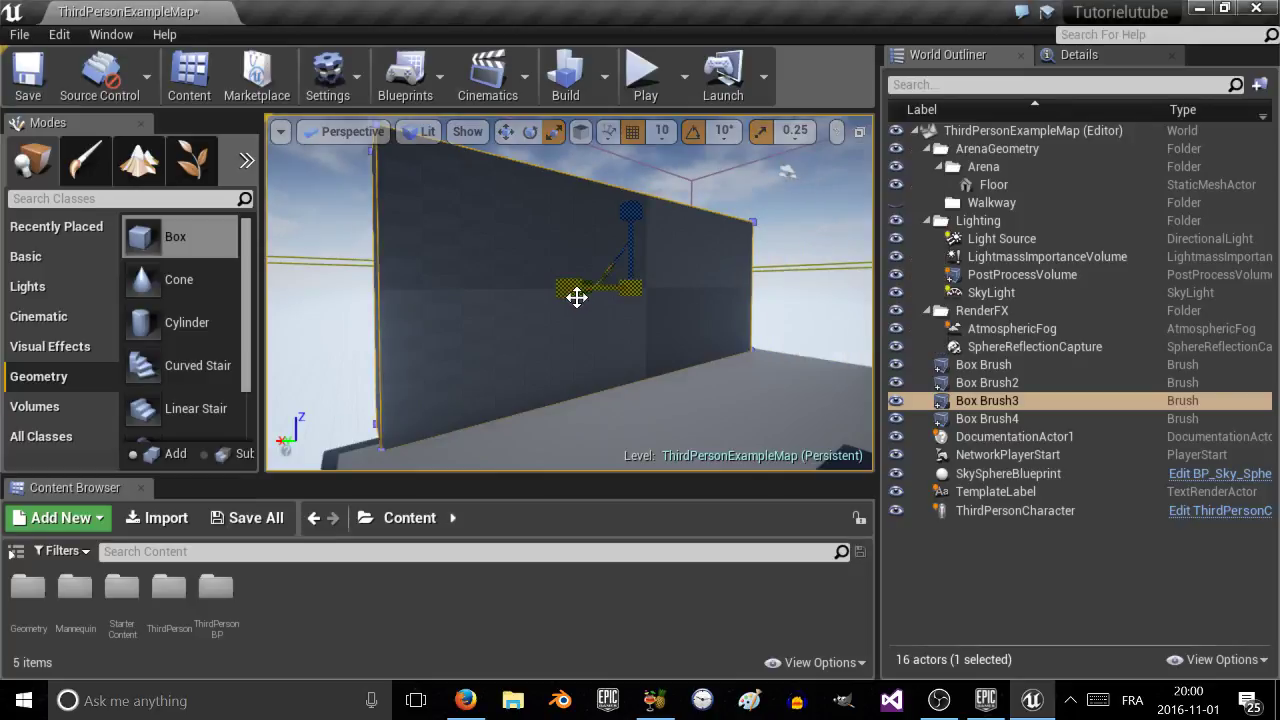
pyautogui.moveTo(571, 291)
pyautogui.mouseDown(button='right')
pyautogui.moveTo(440, 291)
pyautogui.moveTo(557, 294)
pyautogui.mouseUp(button='right')
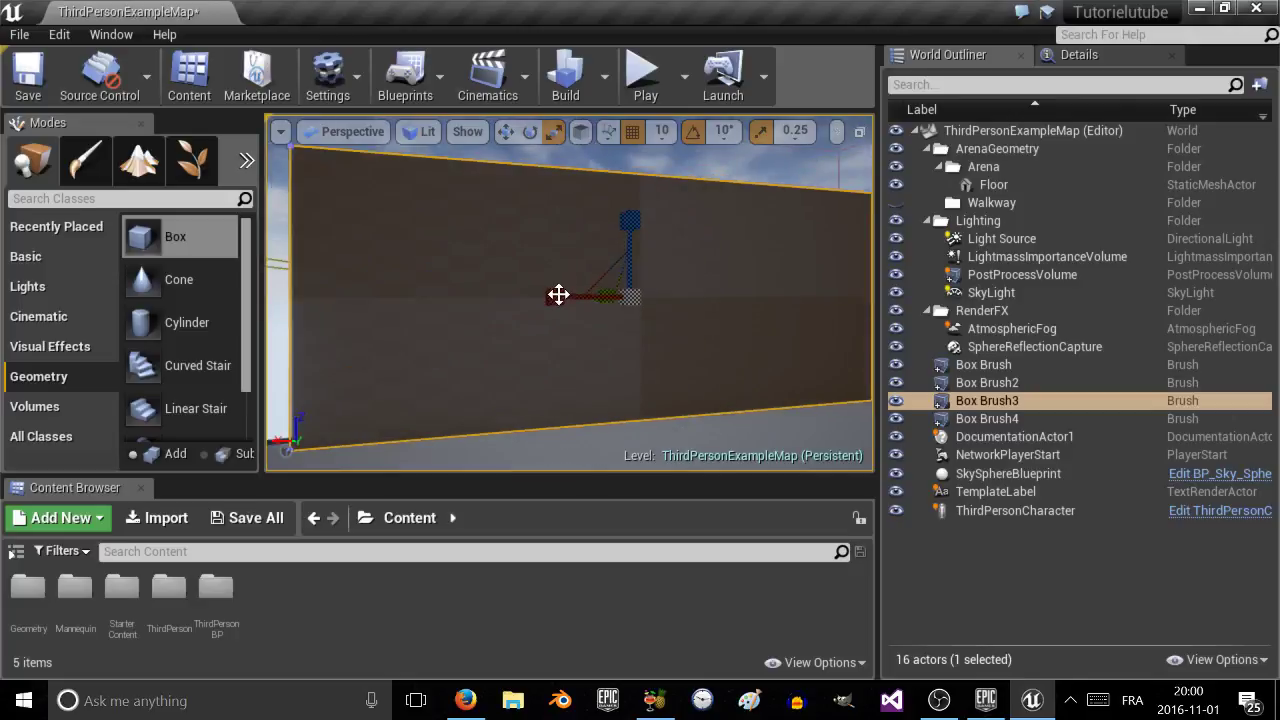
pyautogui.moveTo(555, 295)
pyautogui.mouseDown()
pyautogui.moveTo(541, 296)
pyautogui.moveTo(580, 281)
pyautogui.mouseUp()
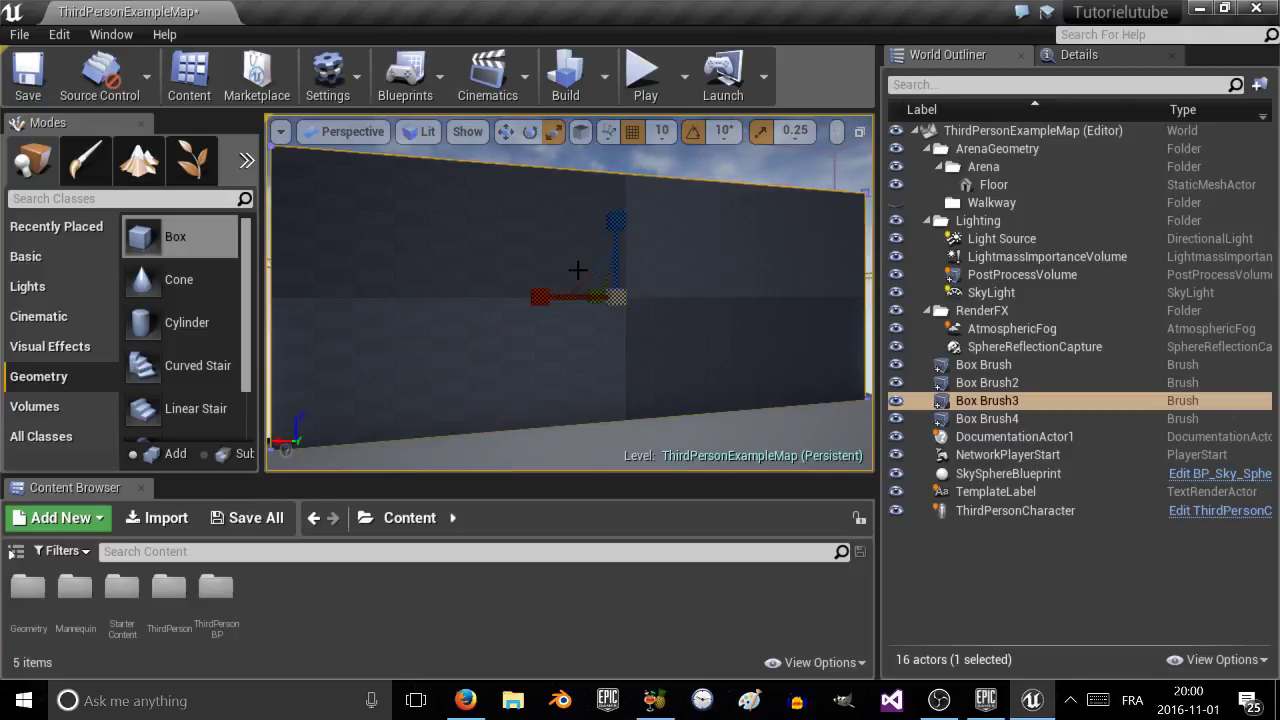
# Turn off scale snapping, with its increment at 0.03125, and freely scale the Box Brush3 wall's length along the X axis.
pyautogui.click(765, 138)
pyautogui.click(795, 131)
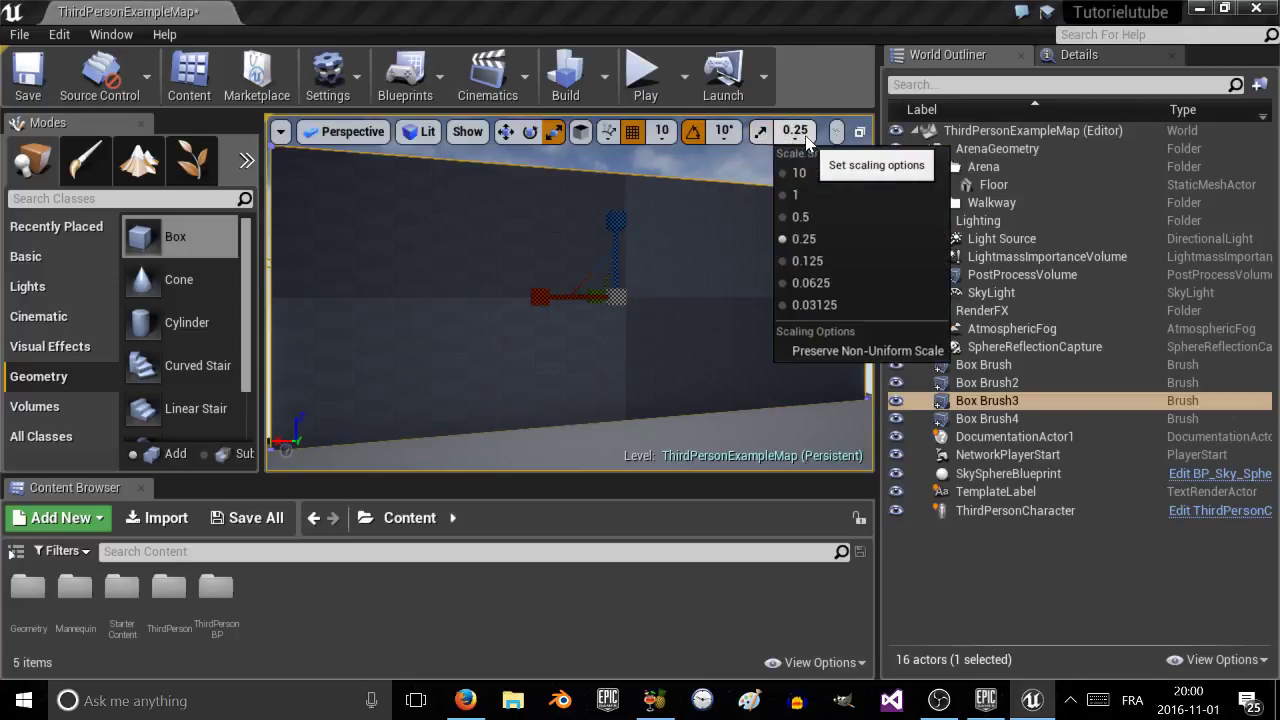
pyautogui.click(810, 305)
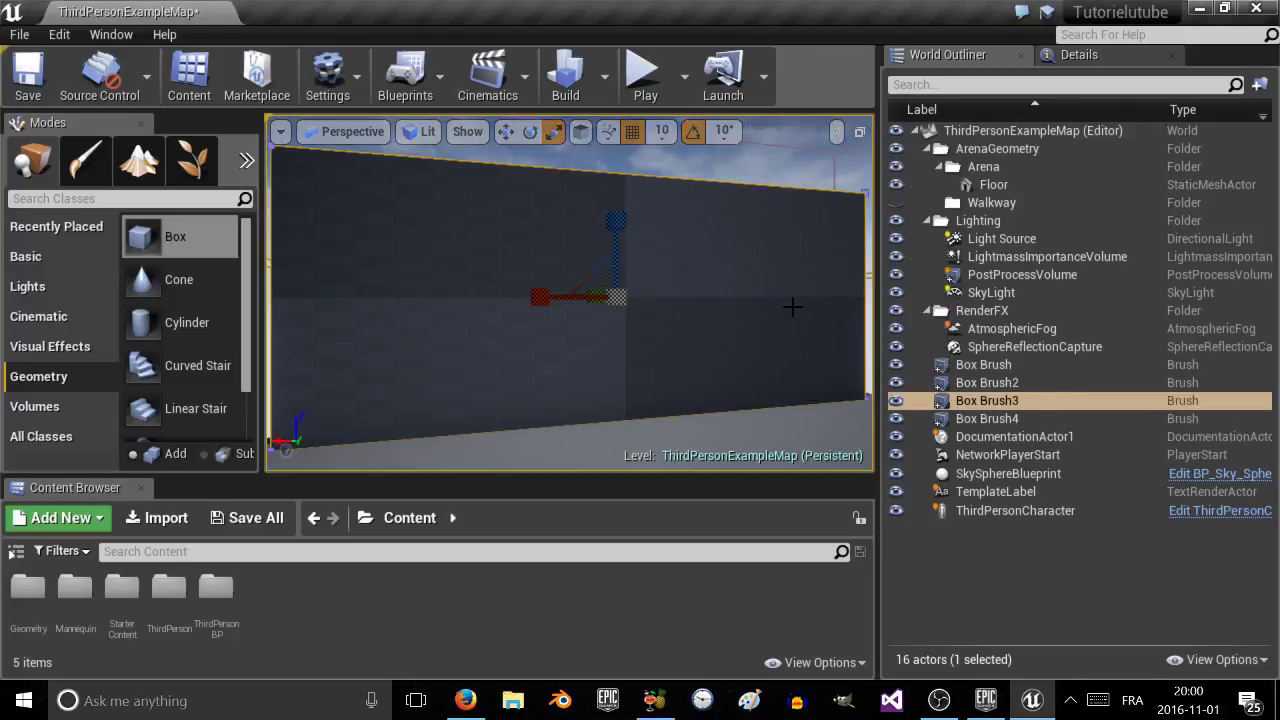
pyautogui.moveTo(792, 307); pyautogui.dragTo(780, 308, button='right')
pyautogui.moveTo(612, 318); pyautogui.dragTo(590, 318, button='right')
pyautogui.moveTo(604, 293); pyautogui.dragTo(590, 293)
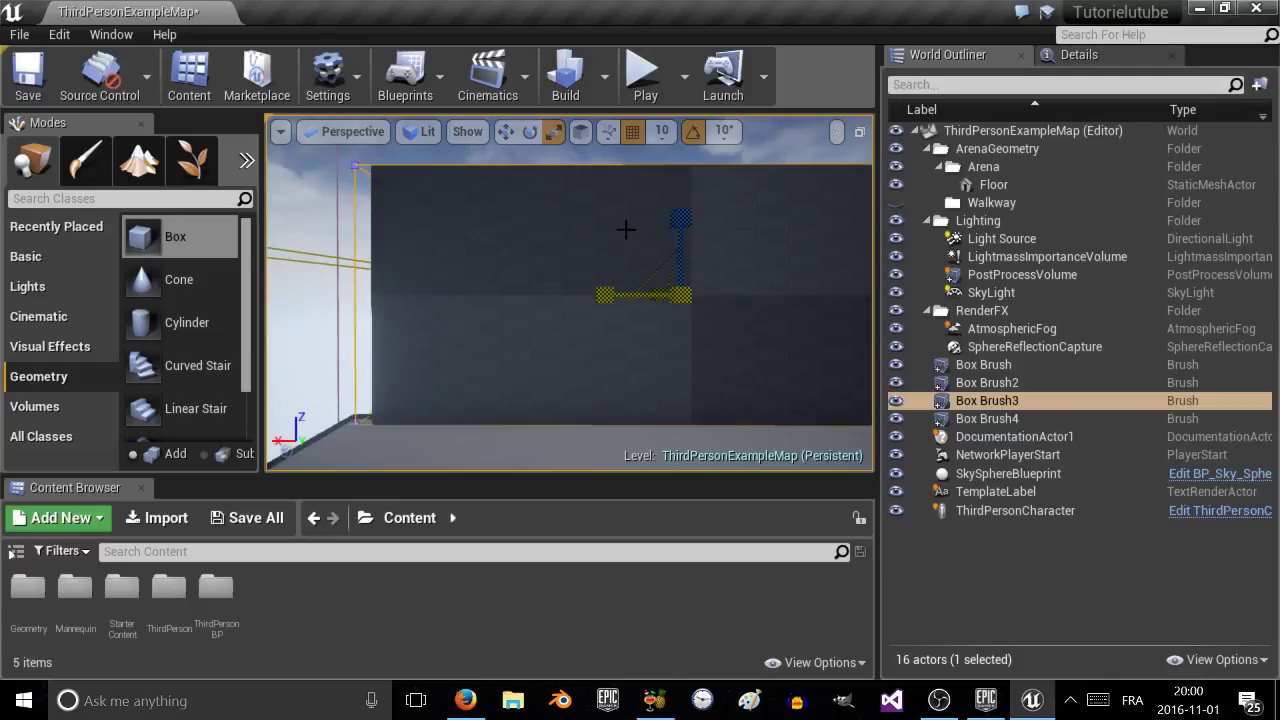
# Turn off rotation snapping and fine-tune the Box Brush3 wall's X-axis length to fit the floor edge.
pyautogui.click(694, 131)
pyautogui.click(693, 134)
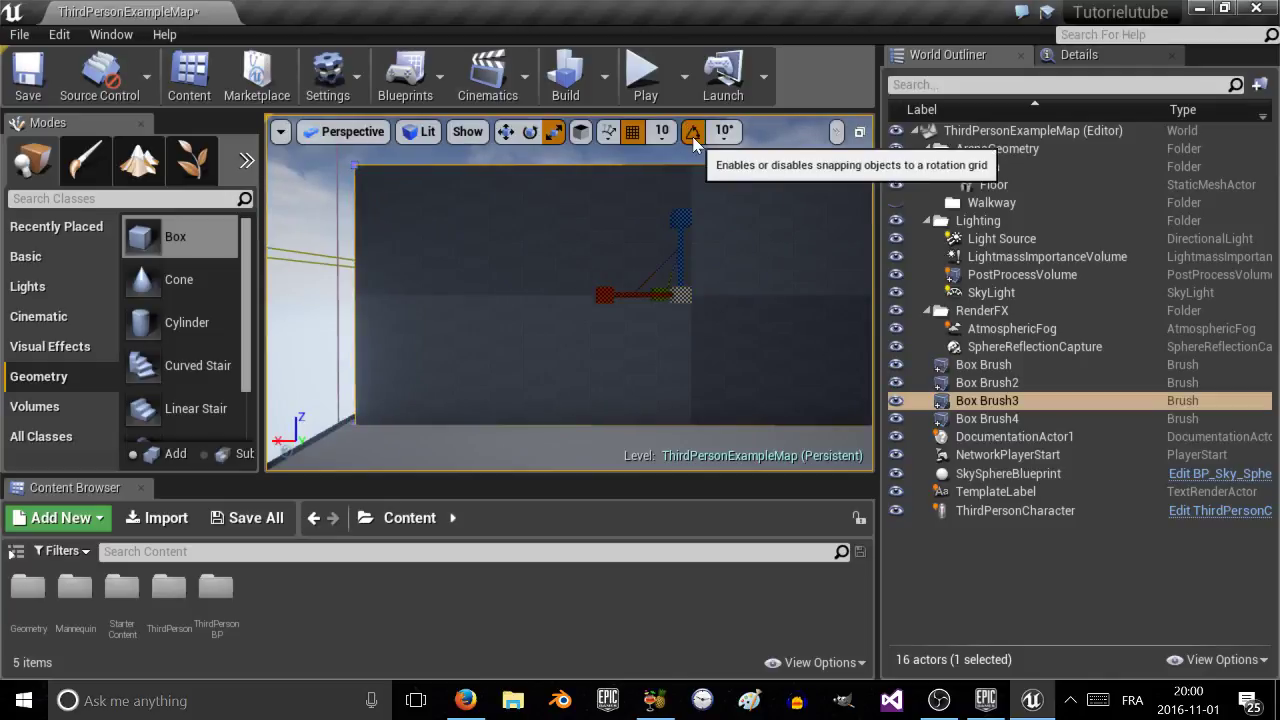
pyautogui.moveTo(606, 293); pyautogui.dragTo(597, 294)
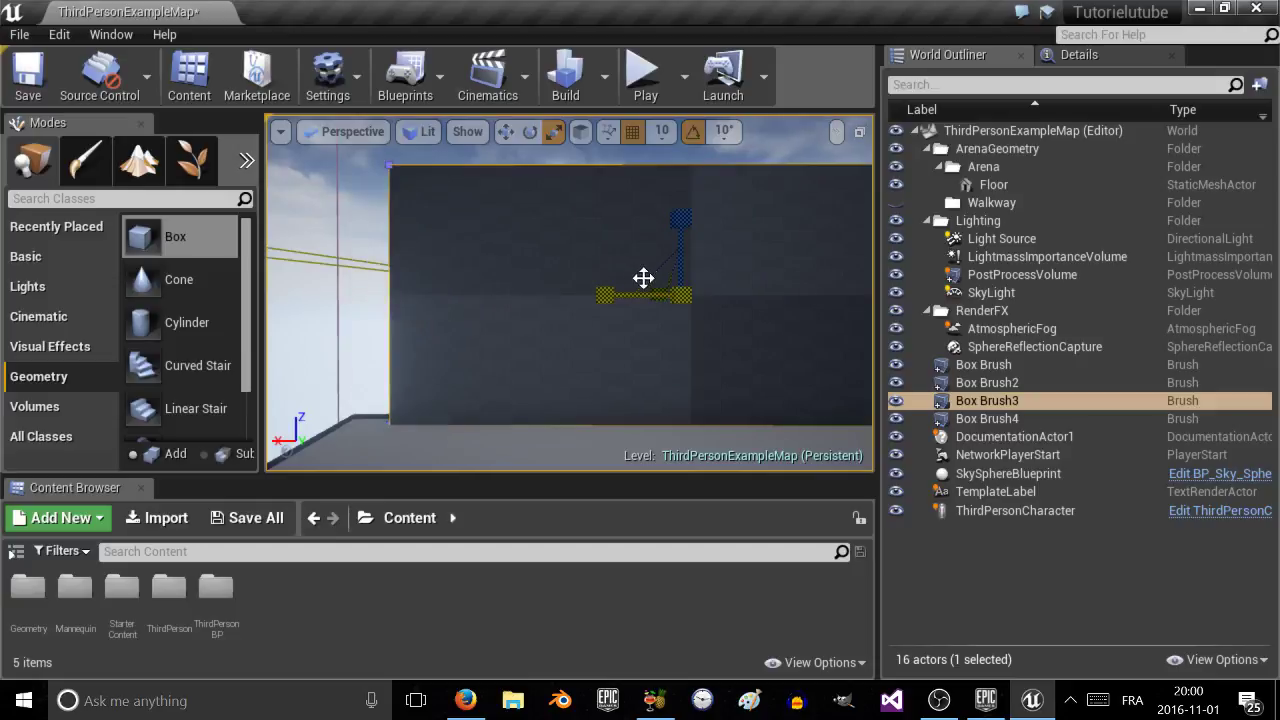
pyautogui.moveTo(643, 277); pyautogui.dragTo(679, 278, button='right')
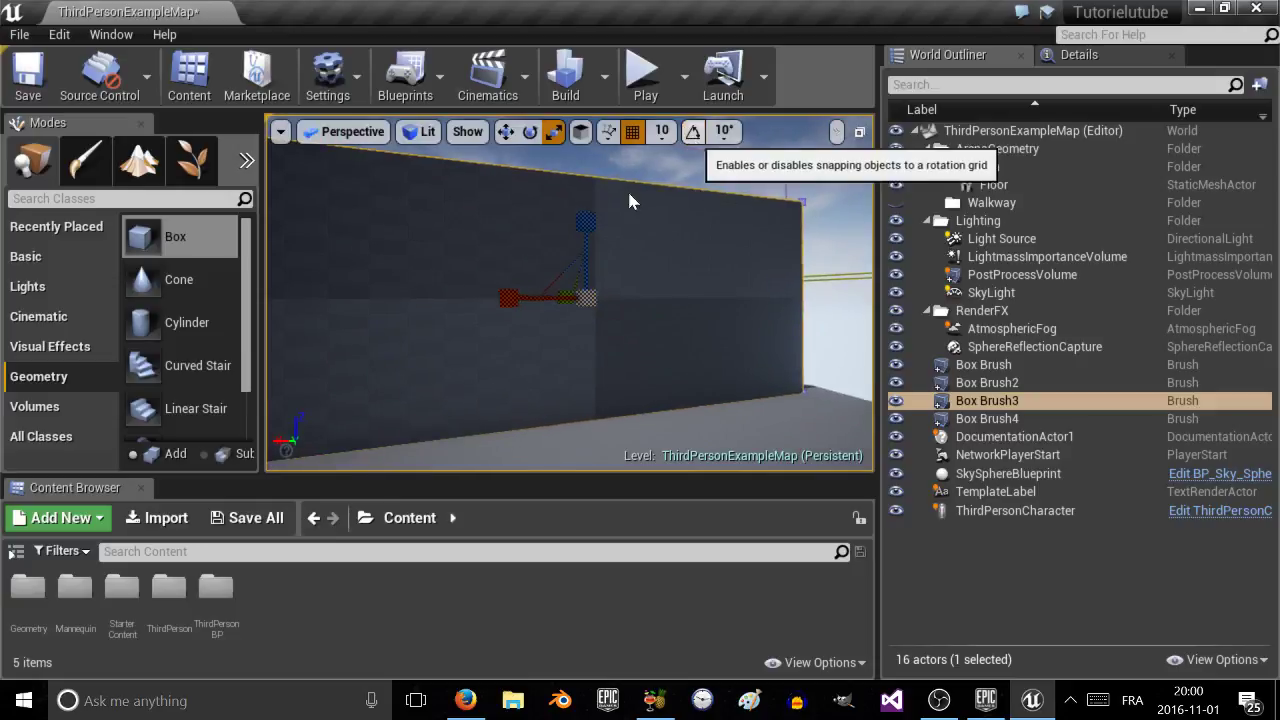
pyautogui.moveTo(551, 255); pyautogui.dragTo(490, 257, button='right')
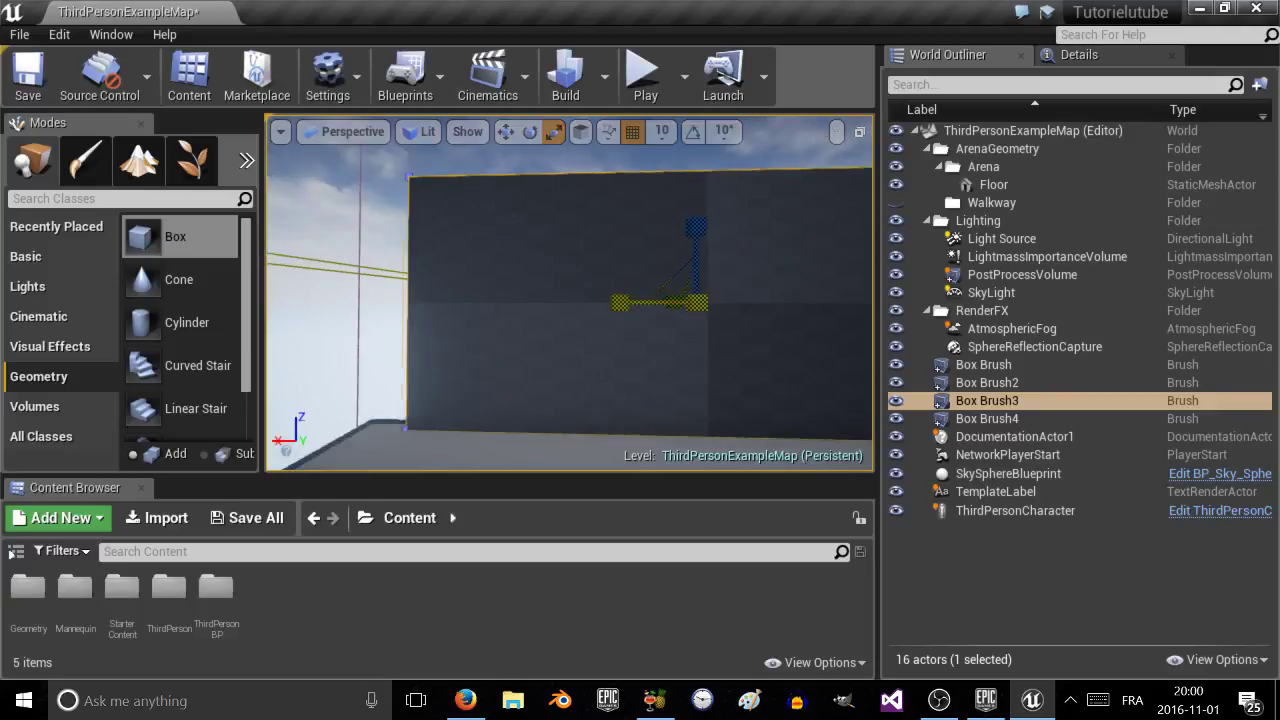
pyautogui.moveTo(620, 302); pyautogui.dragTo(571, 302)
# Reduce the thickness of the Box Brush3 wall along the Y axis from its end view.
pyautogui.moveTo(601, 304)
pyautogui.mouseDown(button='right')
pyautogui.moveTo(765, 308)
pyautogui.moveTo(531, 277)
pyautogui.mouseUp(button='right')
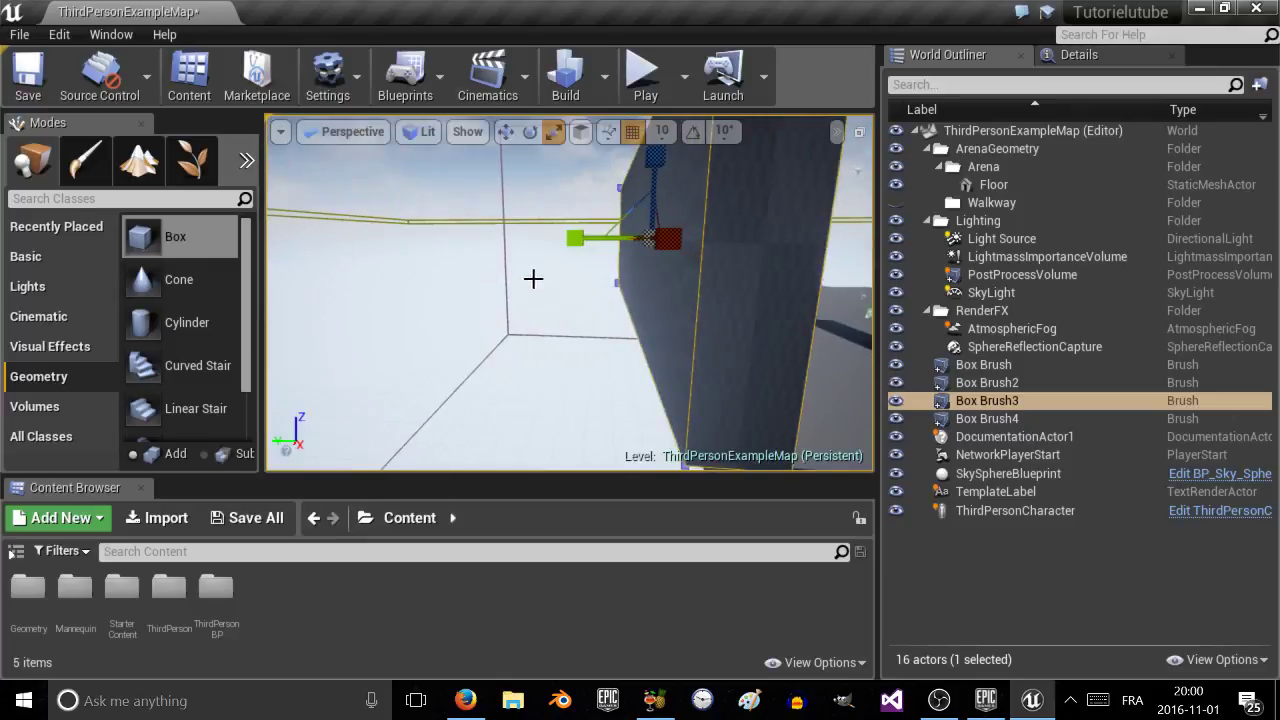
pyautogui.moveTo(572, 238); pyautogui.dragTo(602, 238)
pyautogui.moveTo(572, 238)
pyautogui.mouseDown(button='right')
pyautogui.moveTo(690, 325)
pyautogui.moveTo(600, 245)
pyautogui.moveTo(550, 242)
pyautogui.moveTo(610, 258)
pyautogui.moveTo(571, 271)
pyautogui.moveTo(700, 266)
pyautogui.moveTo(634, 320)
pyautogui.mouseUp(button='right')
# Scale the Box Brush4 block up along the Z axis and stretch it along the Y axis into a wall.
pyautogui.press('w')
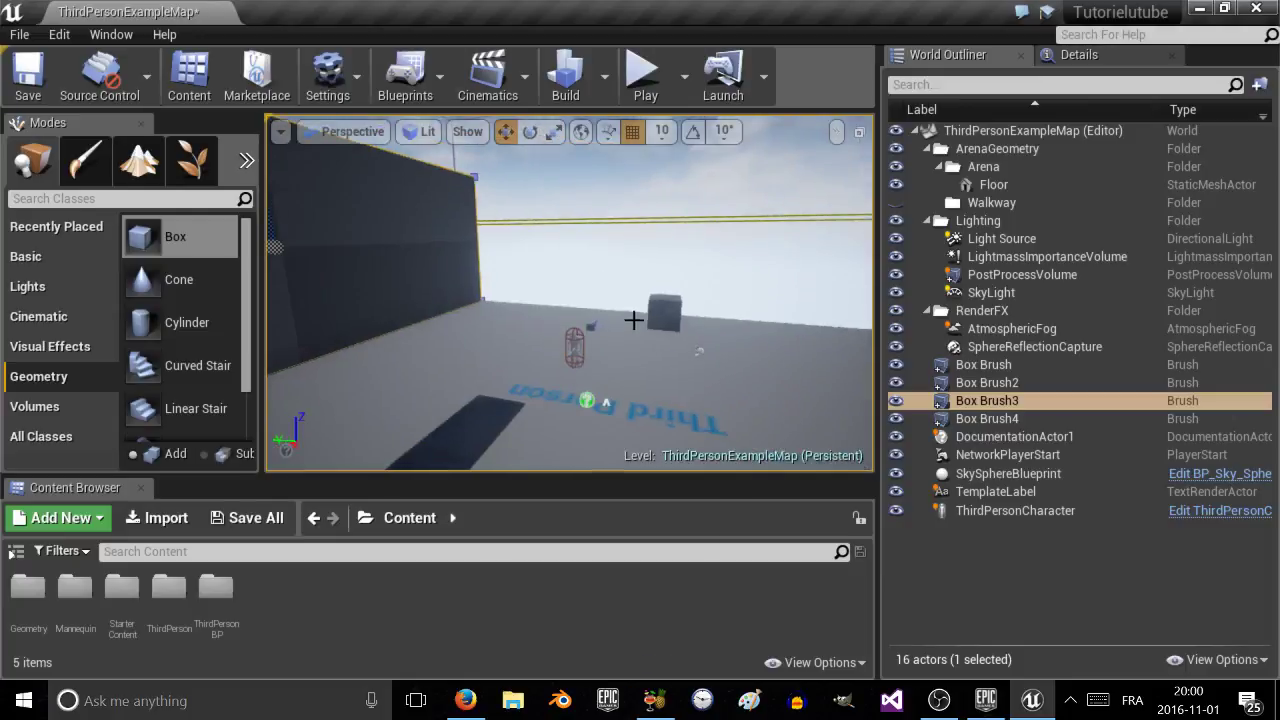
pyautogui.click(660, 305)
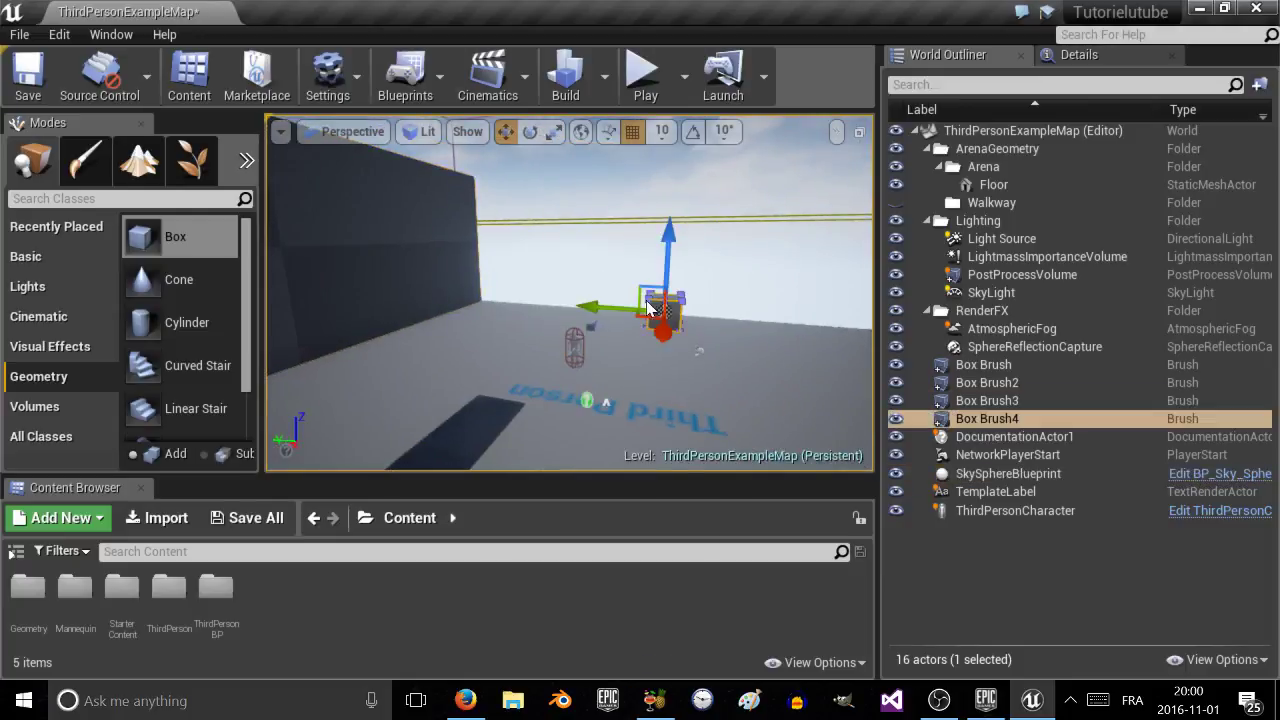
pyautogui.press('e')
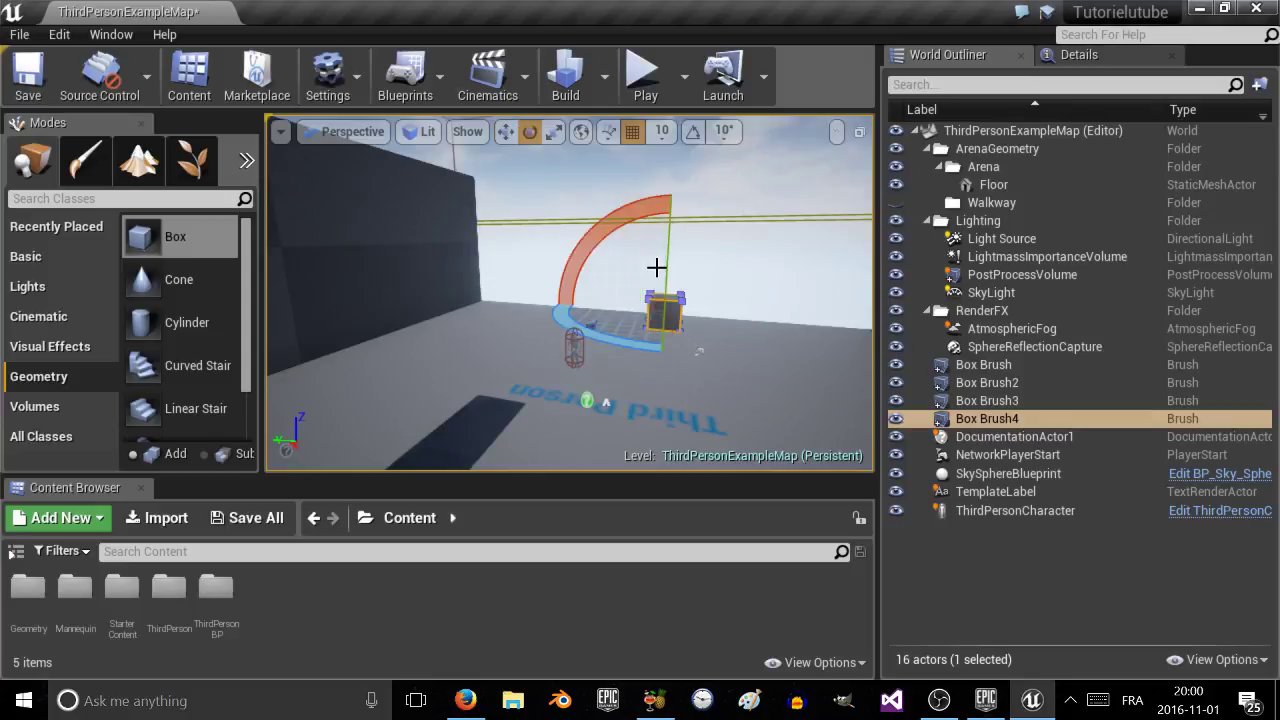
pyautogui.press('r')
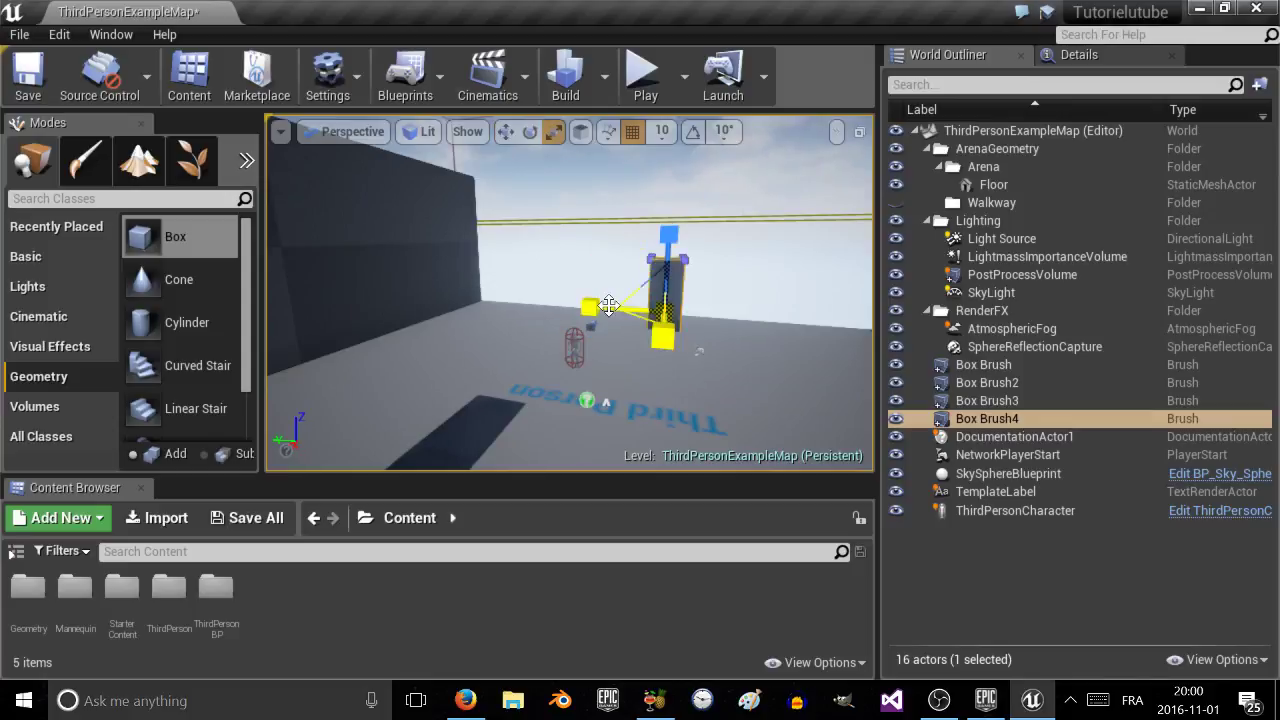
pyautogui.moveTo(590, 307); pyautogui.dragTo(549, 294)
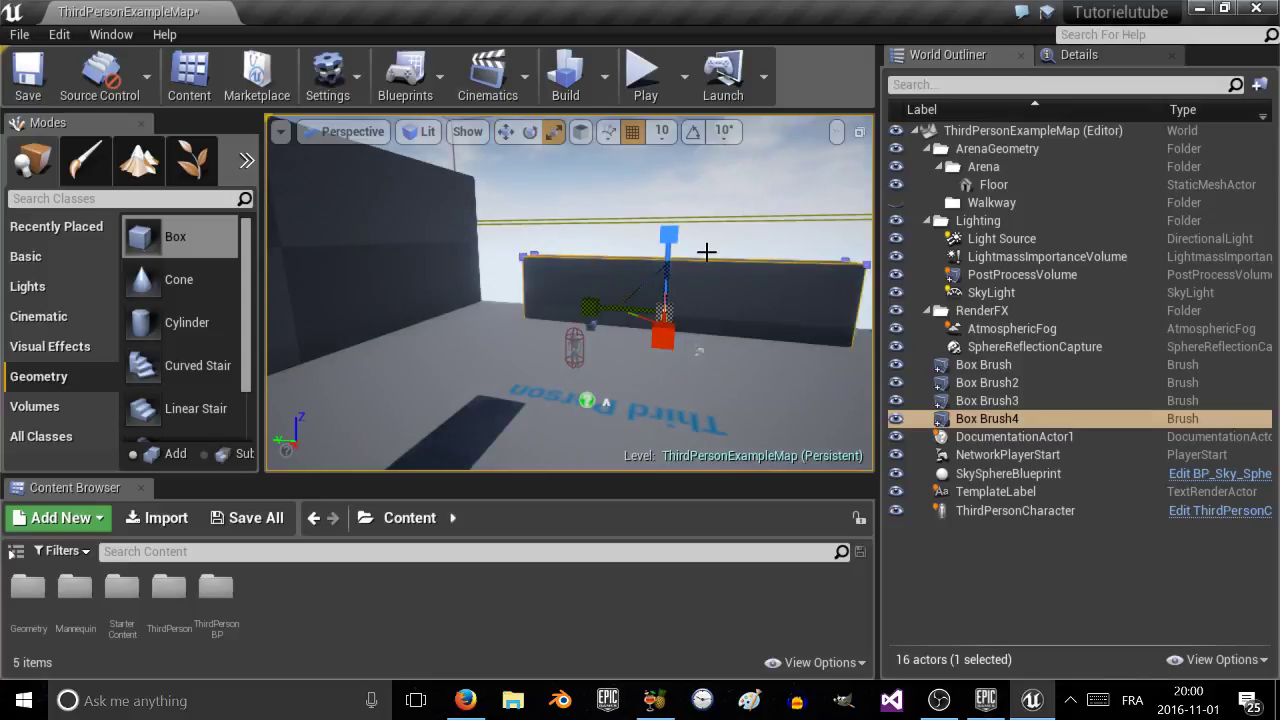
pyautogui.moveTo(668, 237); pyautogui.dragTo(667, 217)
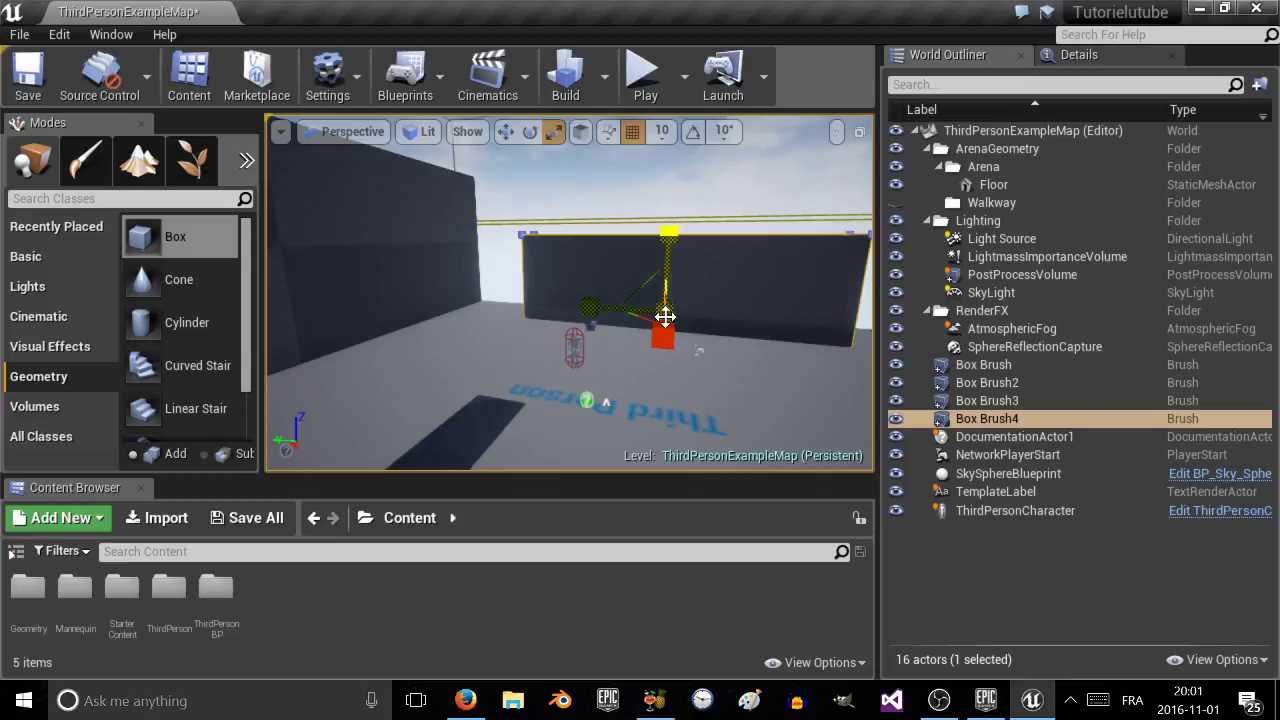
pyautogui.moveTo(665, 316); pyautogui.dragTo(870, 318, button='right')
pyautogui.moveTo(686, 291)
pyautogui.mouseDown(button='right')
pyautogui.moveTo(860, 291)
pyautogui.moveTo(840, 291)
pyautogui.mouseUp(button='right')
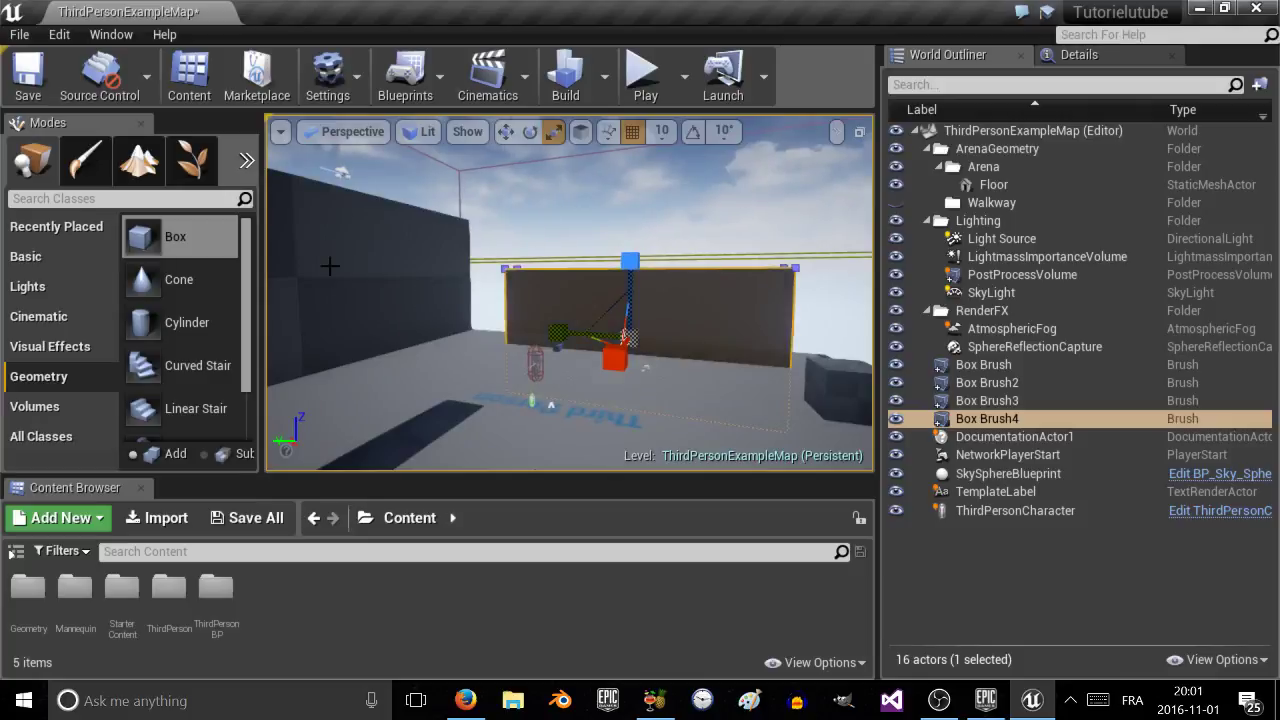
# Delete the Box Brush4 wall and the Box Brush2 block from the level.
pyautogui.press('Delete')
pyautogui.moveTo(428, 194); pyautogui.dragTo(414, 231, button='right')
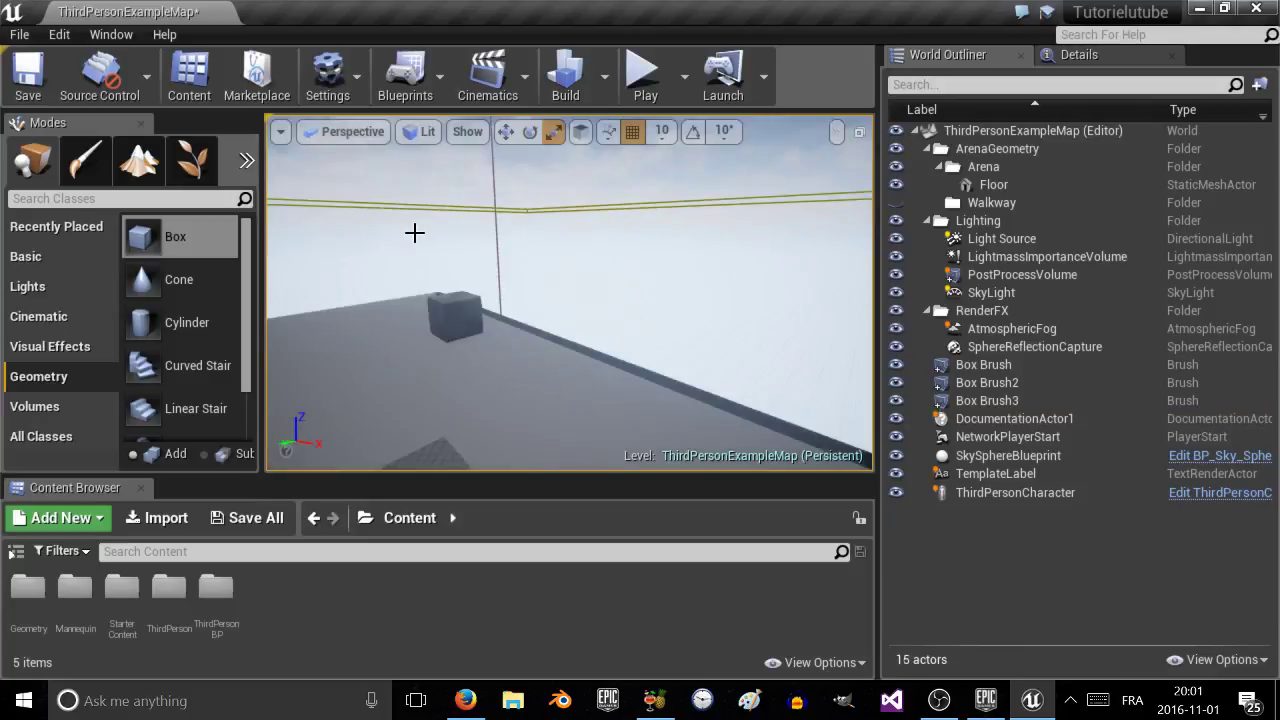
pyautogui.click(457, 316)
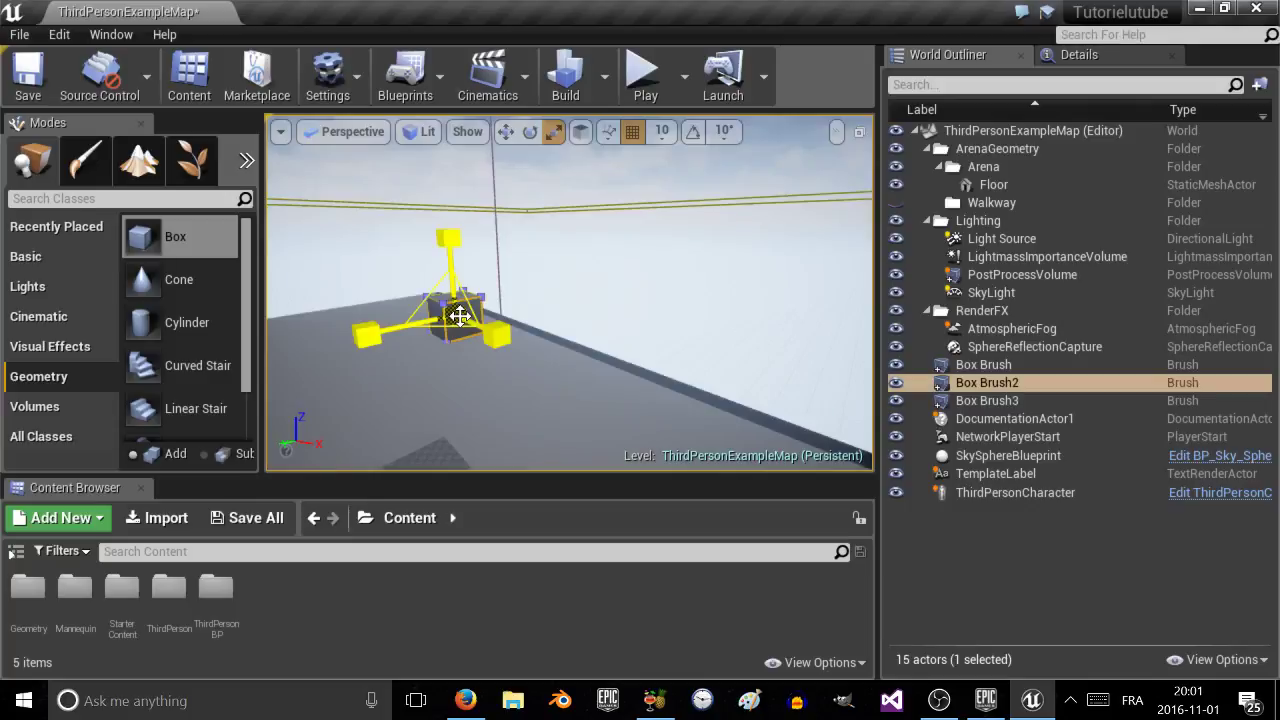
pyautogui.press('Delete')
# Duplicate the Box Brush3 wall along the Y axis to create two parallel walls across the arena floor.
pyautogui.moveTo(460, 316)
pyautogui.mouseDown(button='right')
pyautogui.moveTo(300, 265)
pyautogui.moveTo(480, 305)
pyautogui.mouseUp(button='right')
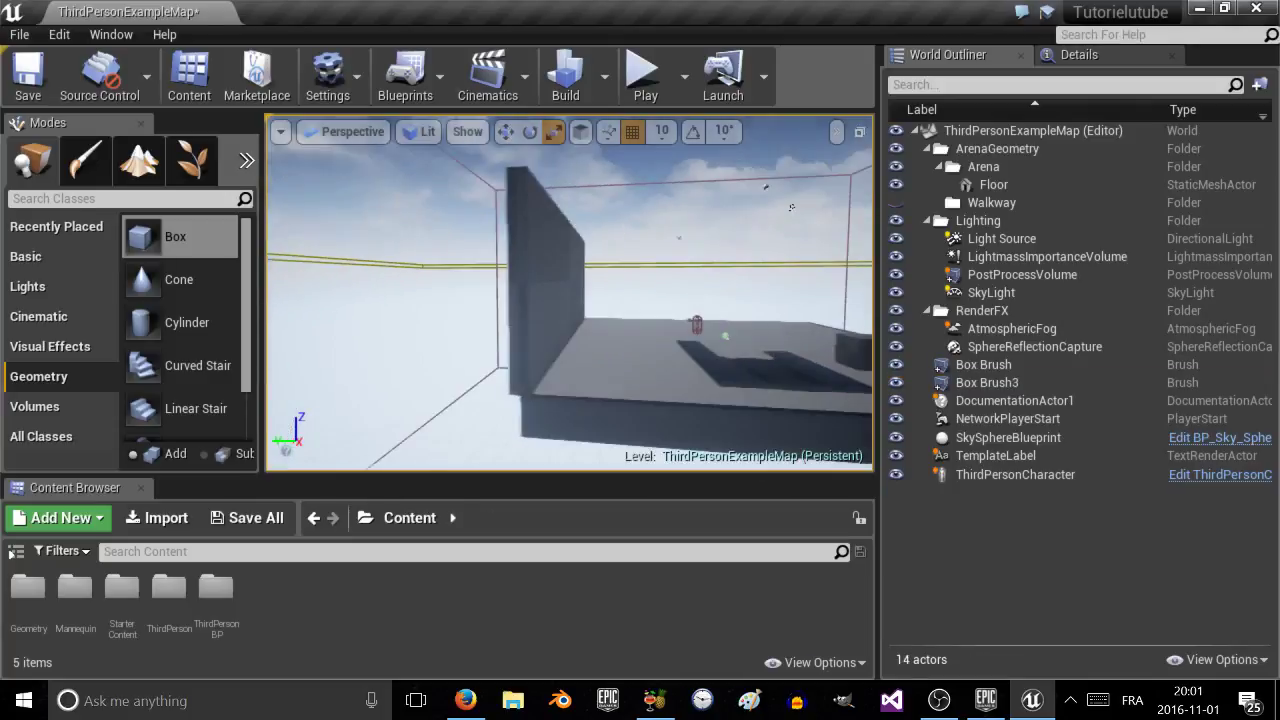
pyautogui.moveTo(791, 207)
pyautogui.mouseDown(button='right')
pyautogui.moveTo(417, 306)
pyautogui.moveTo(640, 309)
pyautogui.mouseUp(button='right')
pyautogui.click(615, 297)
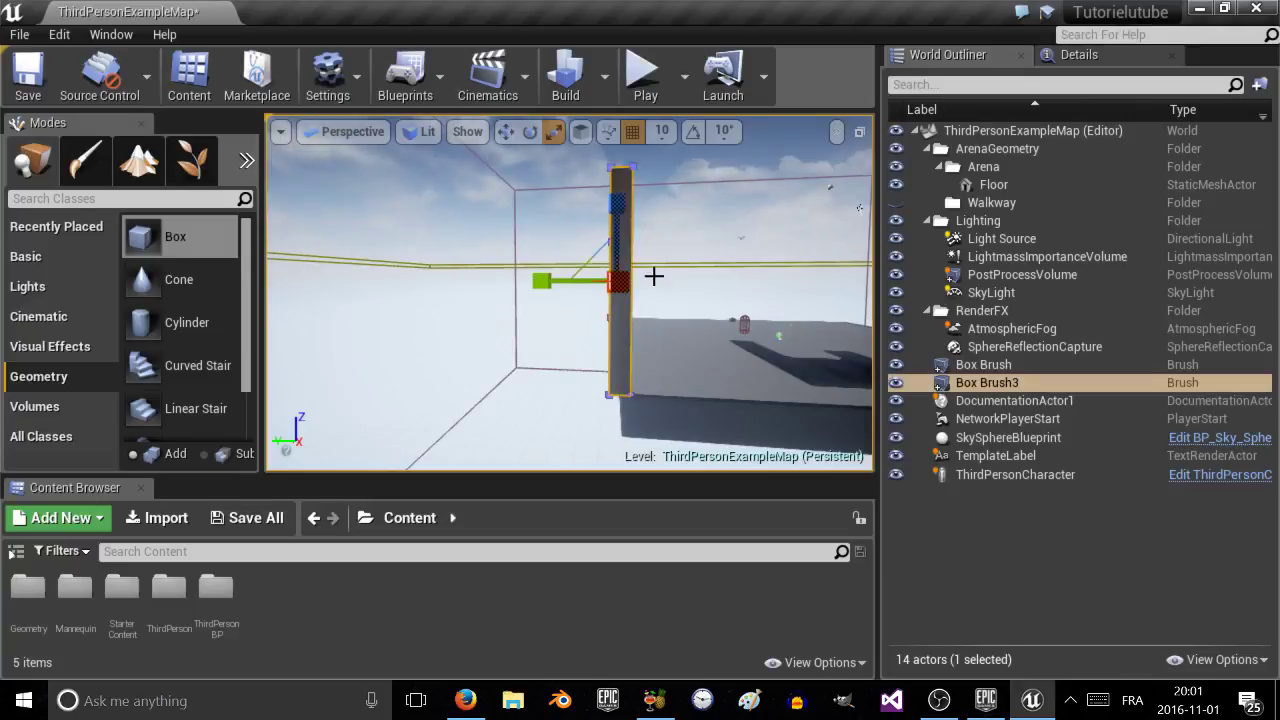
pyautogui.press('w')
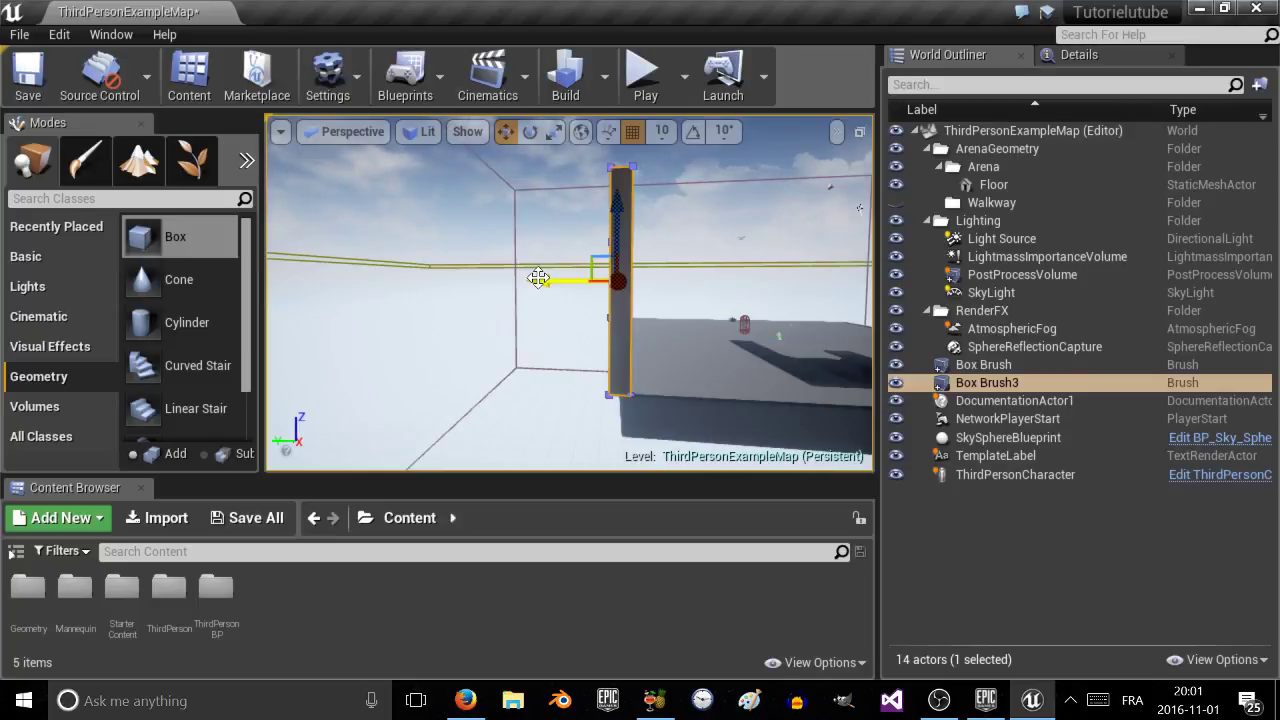
pyautogui.keyDown('alt'); pyautogui.moveTo(538, 277); pyautogui.dragTo(764, 286); pyautogui.keyUp('alt')
pyautogui.moveTo(756, 306)
pyautogui.mouseDown(button='right')
pyautogui.moveTo(850, 268)
pyautogui.moveTo(757, 306)
pyautogui.mouseUp(button='right')
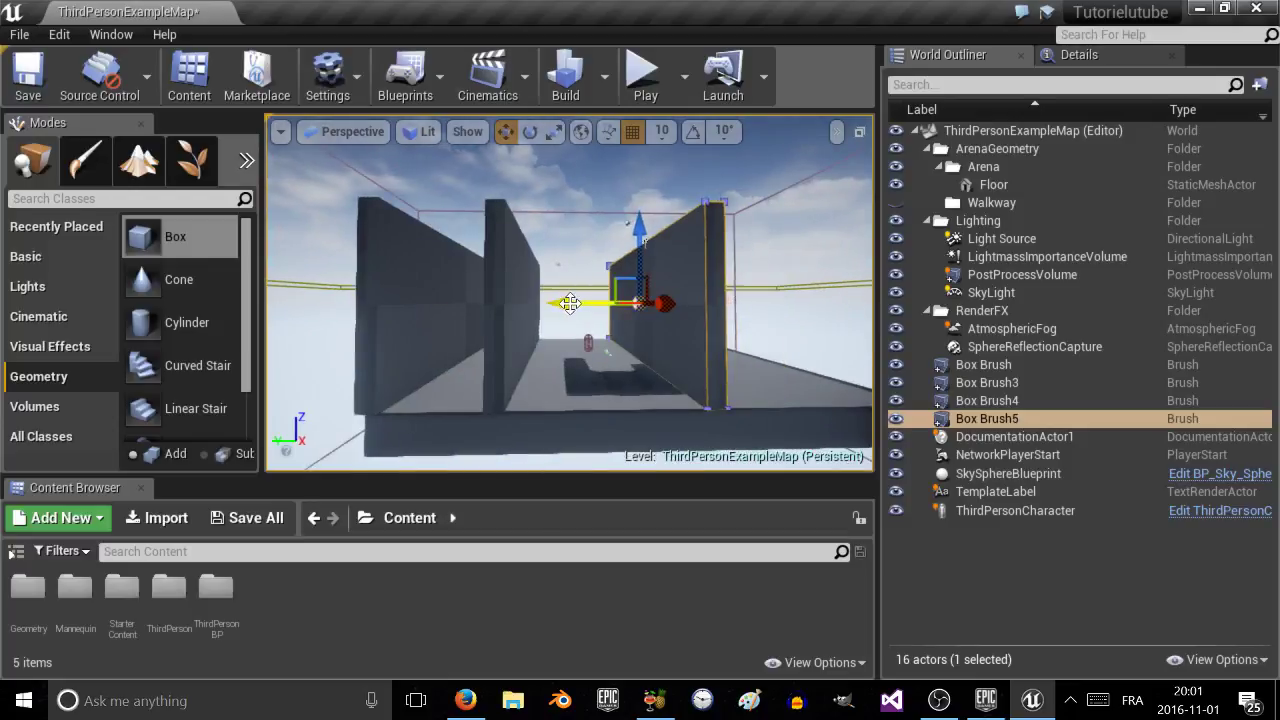
# Duplicate the Box Brush5 wall along the Y axis beyond the floor, and move Box Brush5 in the same direction.
pyautogui.keyDown('alt'); pyautogui.moveTo(570, 303); pyautogui.dragTo(818, 349); pyautogui.keyUp('alt')
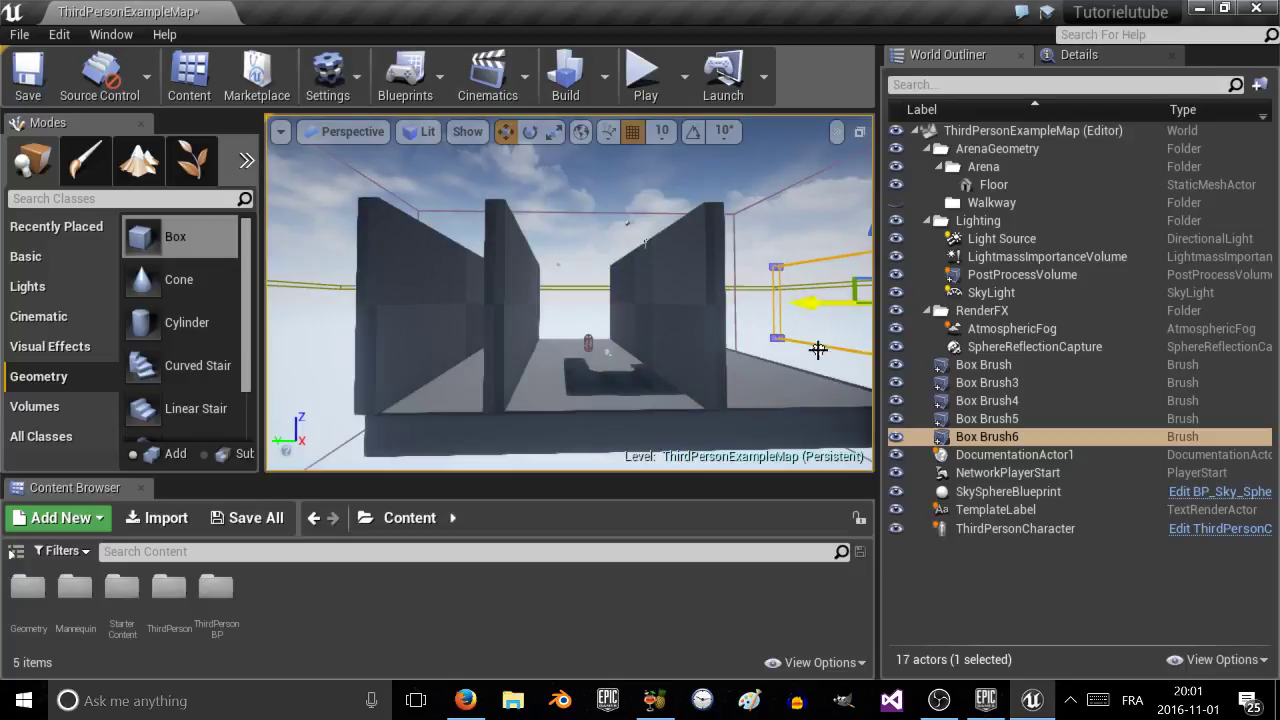
pyautogui.click(655, 320)
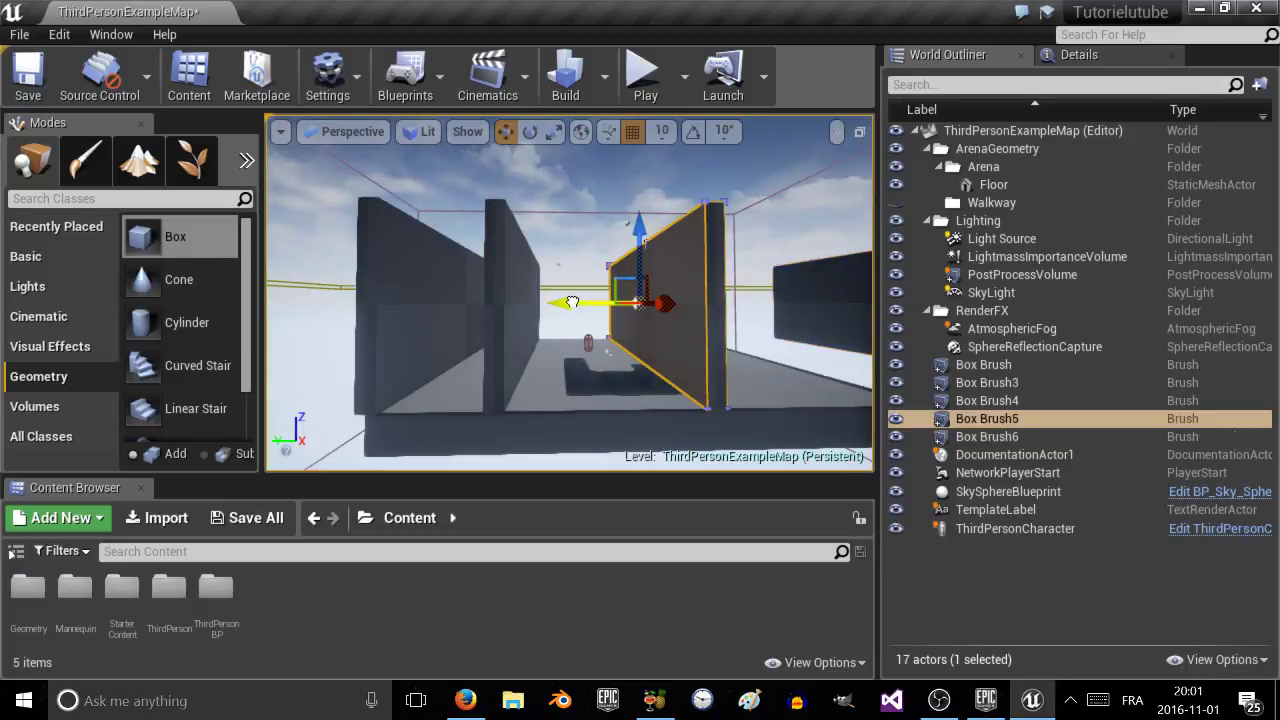
pyautogui.moveTo(572, 302); pyautogui.dragTo(712, 315)
# Try rotating the Box Brush4 wall freely with rotation snapping off, and undo the rotation.
pyautogui.click(507, 315)
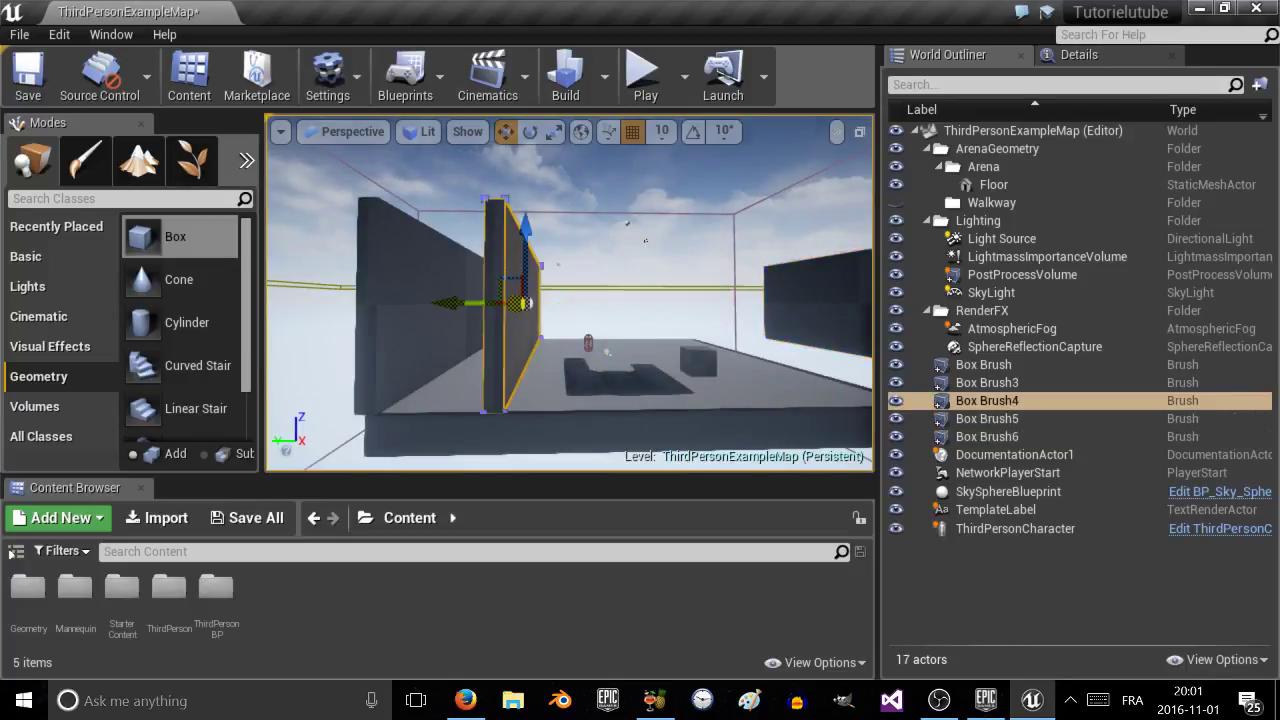
pyautogui.moveTo(507, 315)
pyautogui.mouseDown(button='right')
pyautogui.moveTo(507, 160)
pyautogui.moveTo(495, 300)
pyautogui.moveTo(520, 310)
pyautogui.moveTo(520, 170)
pyautogui.moveTo(560, 270)
pyautogui.moveTo(649, 370)
pyautogui.moveTo(509, 315)
pyautogui.moveTo(533, 395)
pyautogui.mouseUp(button='right')
pyautogui.press('e')
pyautogui.moveTo(677, 375)
pyautogui.mouseDown()
pyautogui.moveTo(498, 376)
pyautogui.moveTo(680, 376)
pyautogui.moveTo(666, 377)
pyautogui.mouseUp()
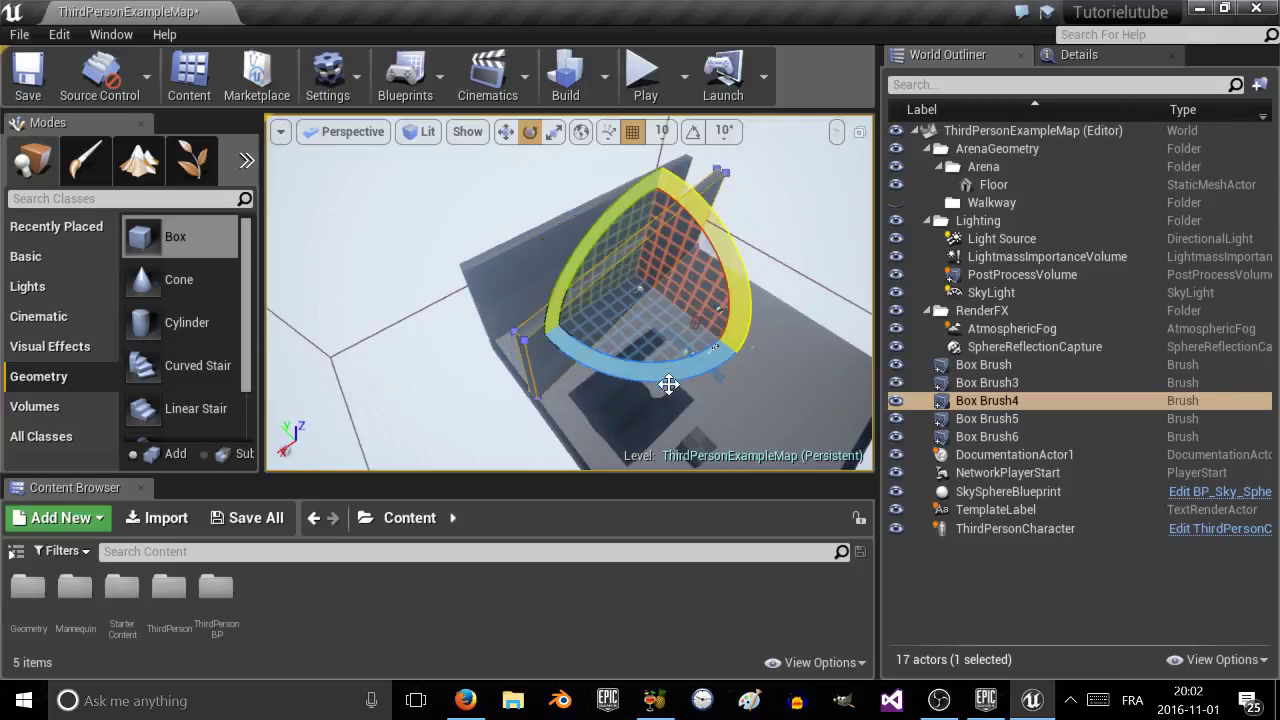
pyautogui.hotkey('ctrl', 'z')
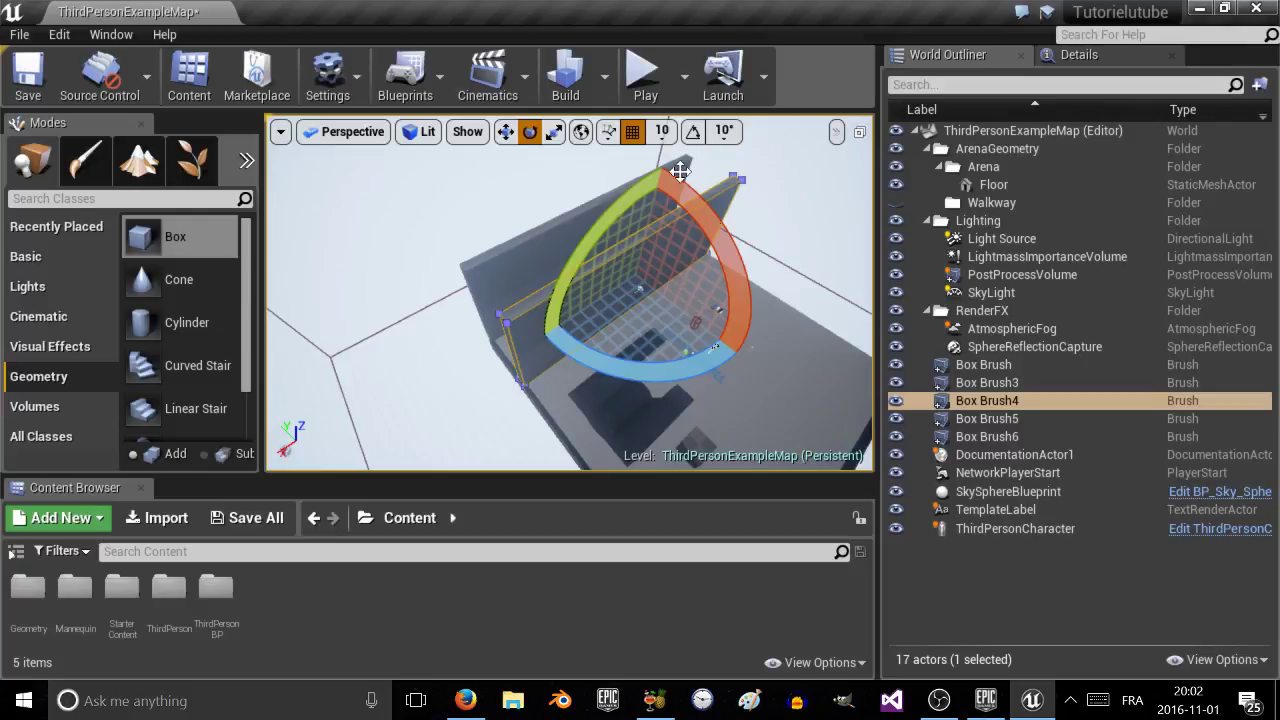
# Turn on rotation snapping and review the available snap angles, keeping 10°.
pyautogui.click(694, 134)
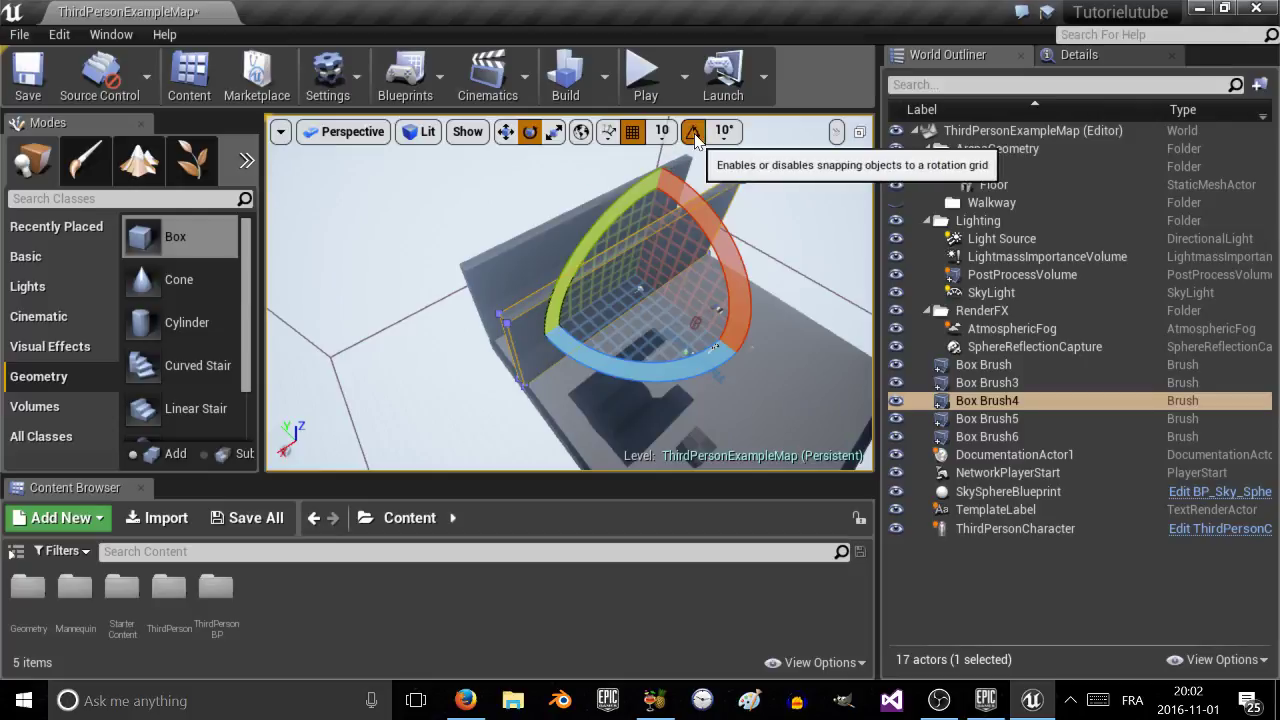
pyautogui.click(724, 133)
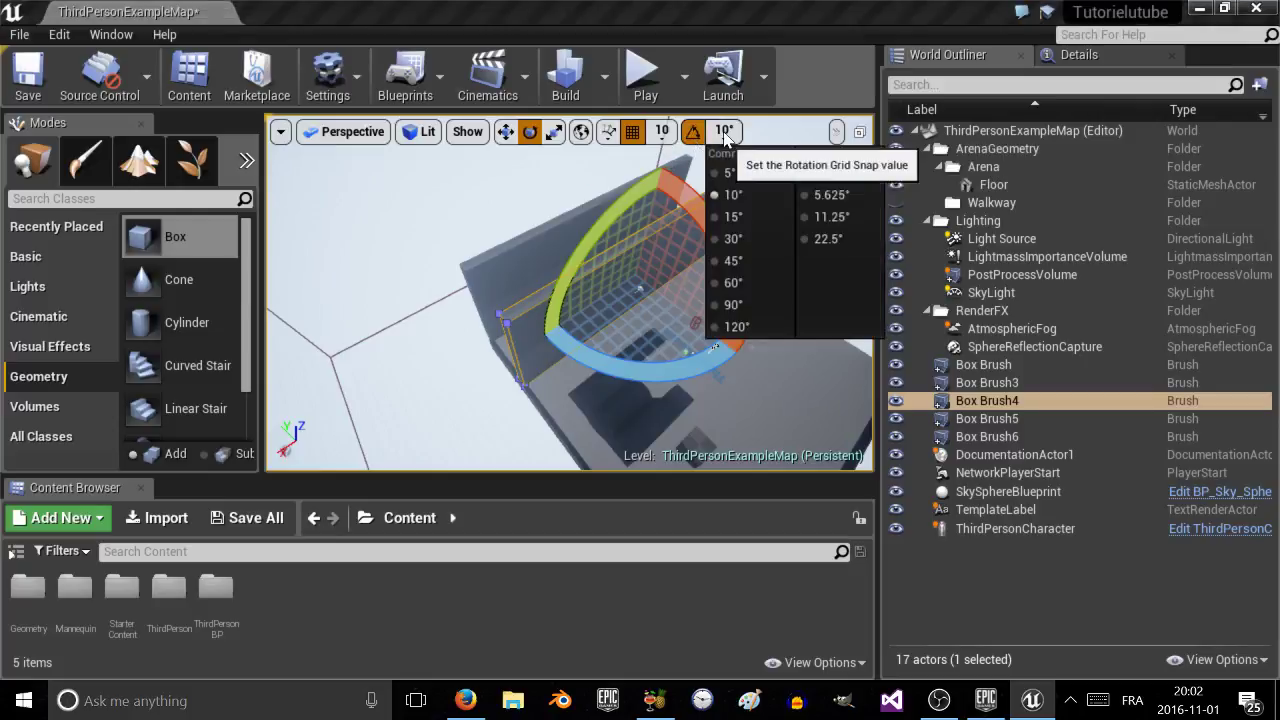
pyautogui.click(500, 330)
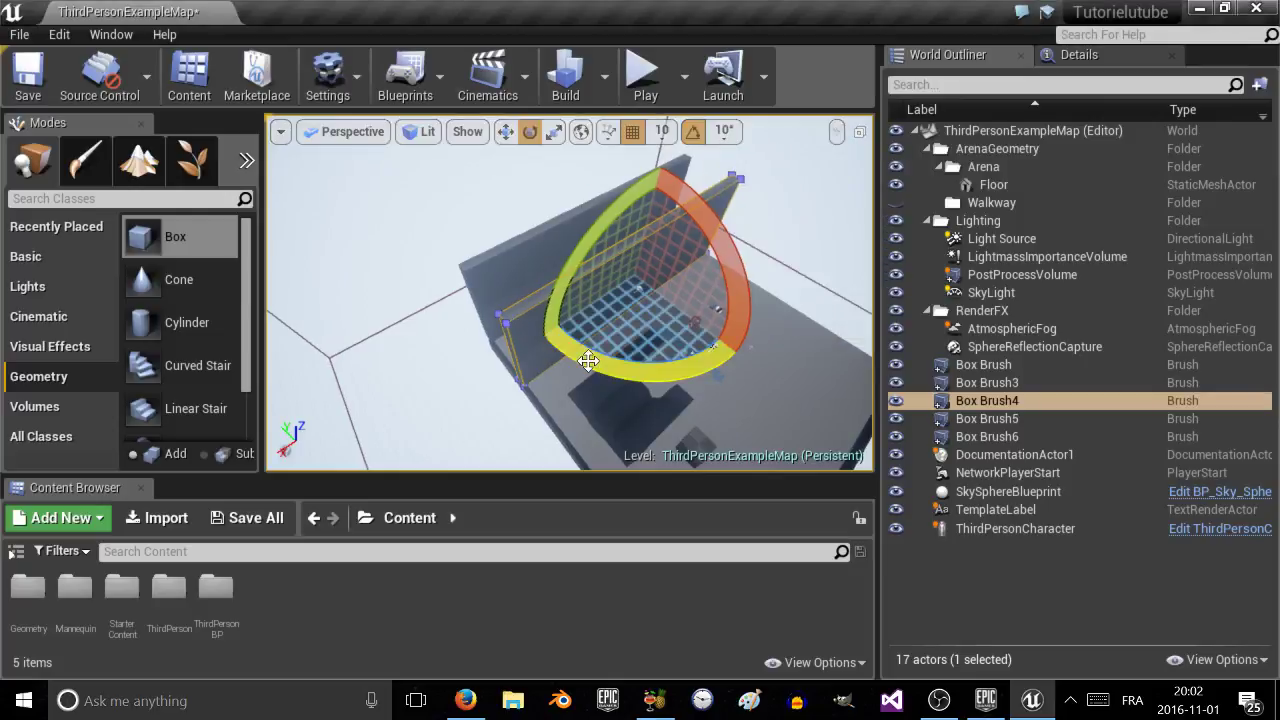
# Rotate the Box Brush4 wall perpendicular to the Box Brush3 wall and move it flush along the adjacent edge of the arena floor.
pyautogui.moveTo(589, 361)
pyautogui.mouseDown()
pyautogui.moveTo(500, 362)
pyautogui.moveTo(495, 348)
pyautogui.moveTo(488, 276)
pyautogui.moveTo(538, 208)
pyautogui.mouseUp()
pyautogui.press('w')
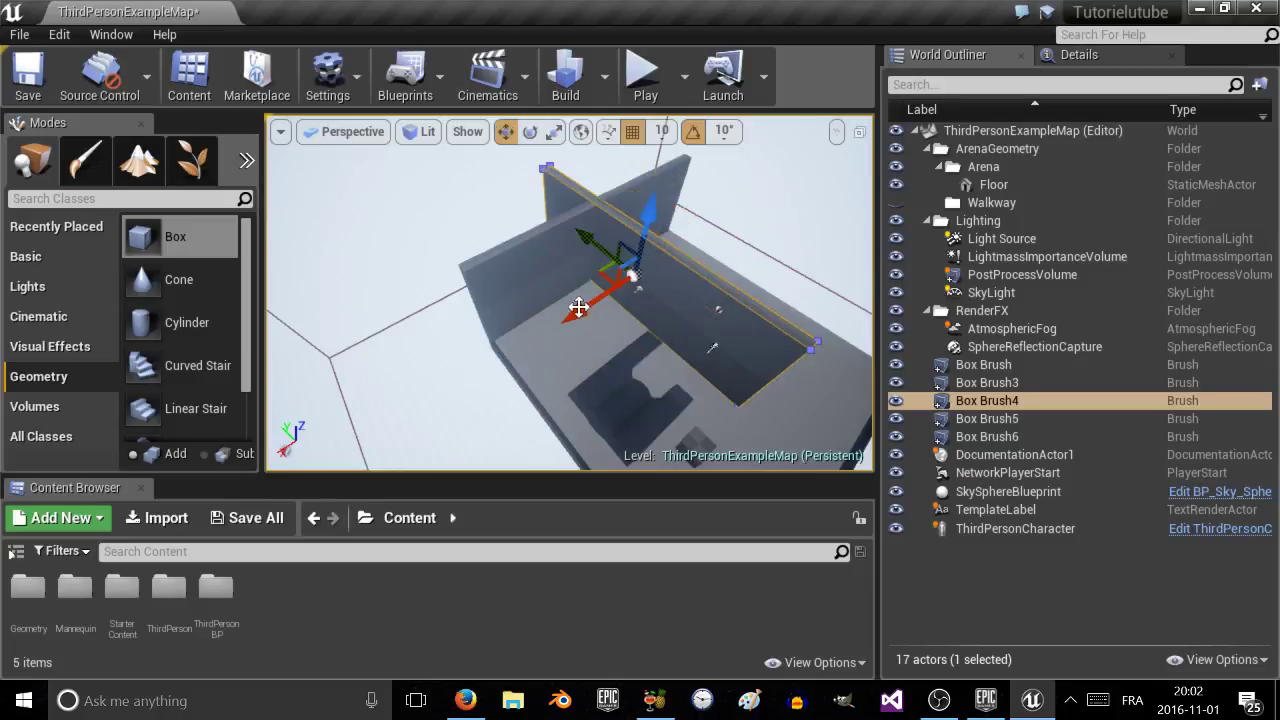
pyautogui.moveTo(650, 283); pyautogui.dragTo(708, 353)
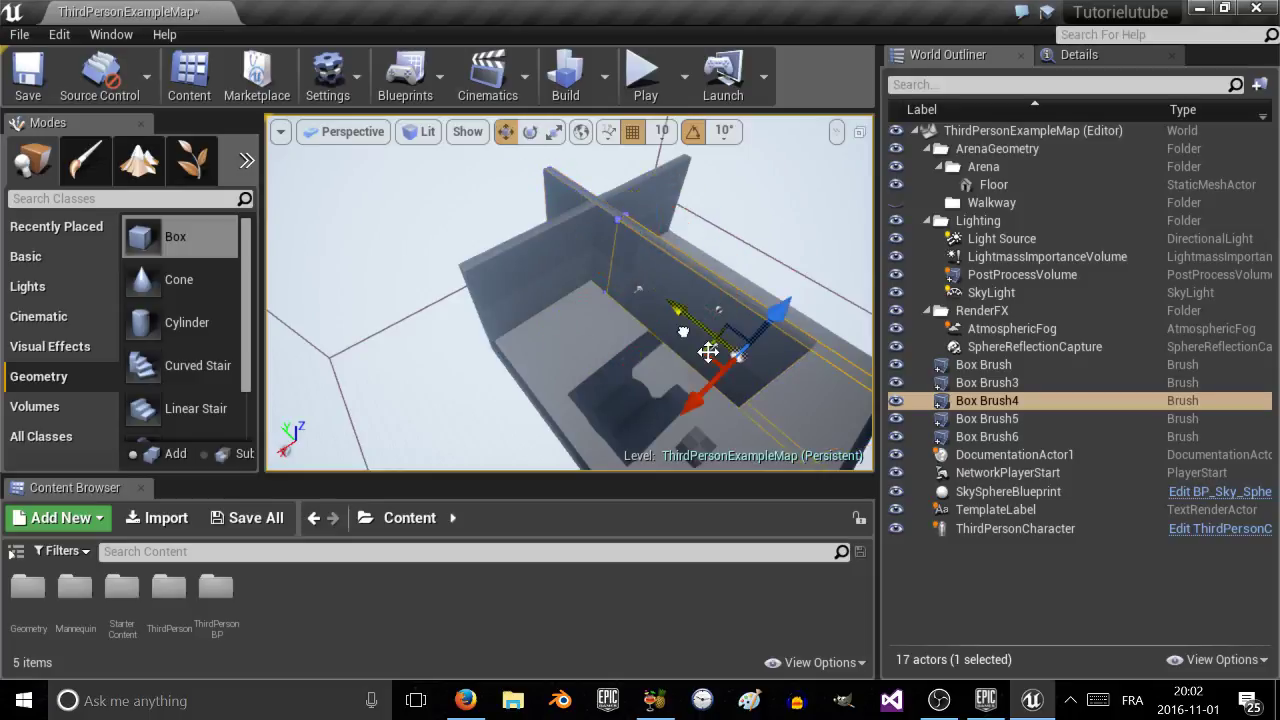
pyautogui.moveTo(666, 311); pyautogui.dragTo(632, 306, button='right')
pyautogui.moveTo(632, 305); pyautogui.dragTo(637, 279)
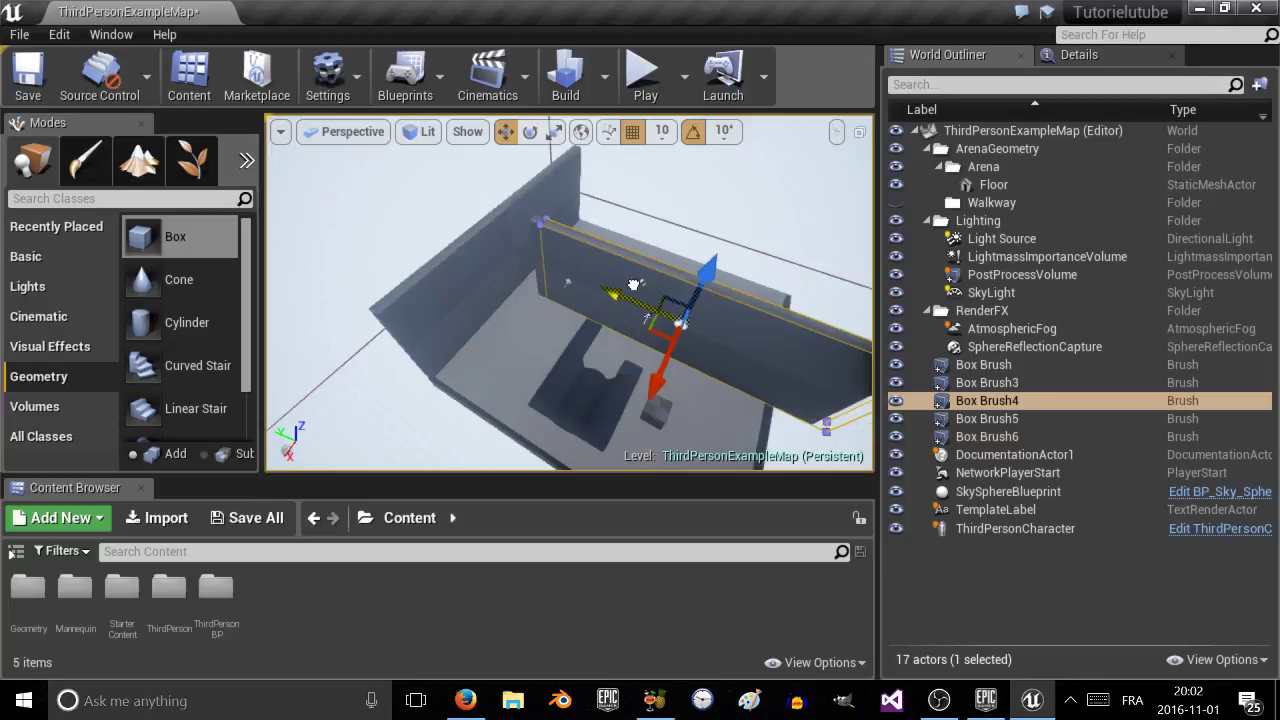
pyautogui.moveTo(652, 400); pyautogui.dragTo(719, 278)
pyautogui.moveTo(646, 214)
pyautogui.mouseDown()
pyautogui.moveTo(604, 196)
pyautogui.moveTo(616, 201)
pyautogui.mouseUp()
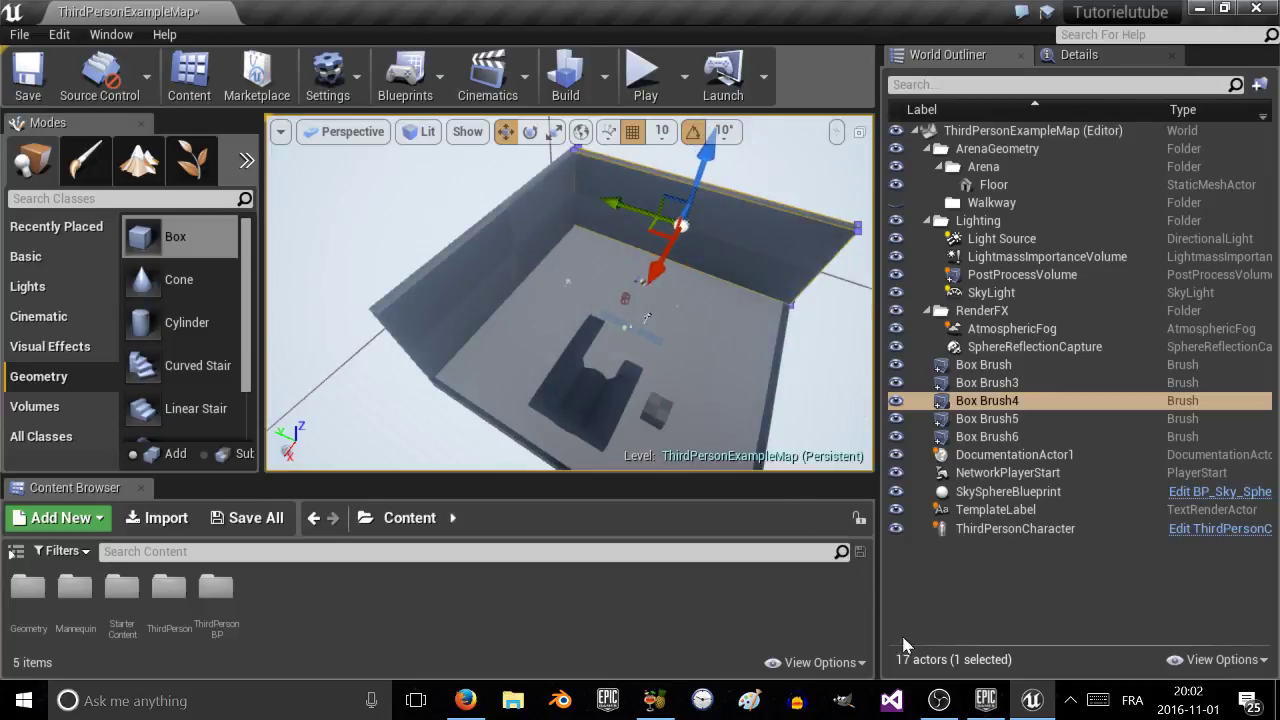
pyautogui.click(938, 699)
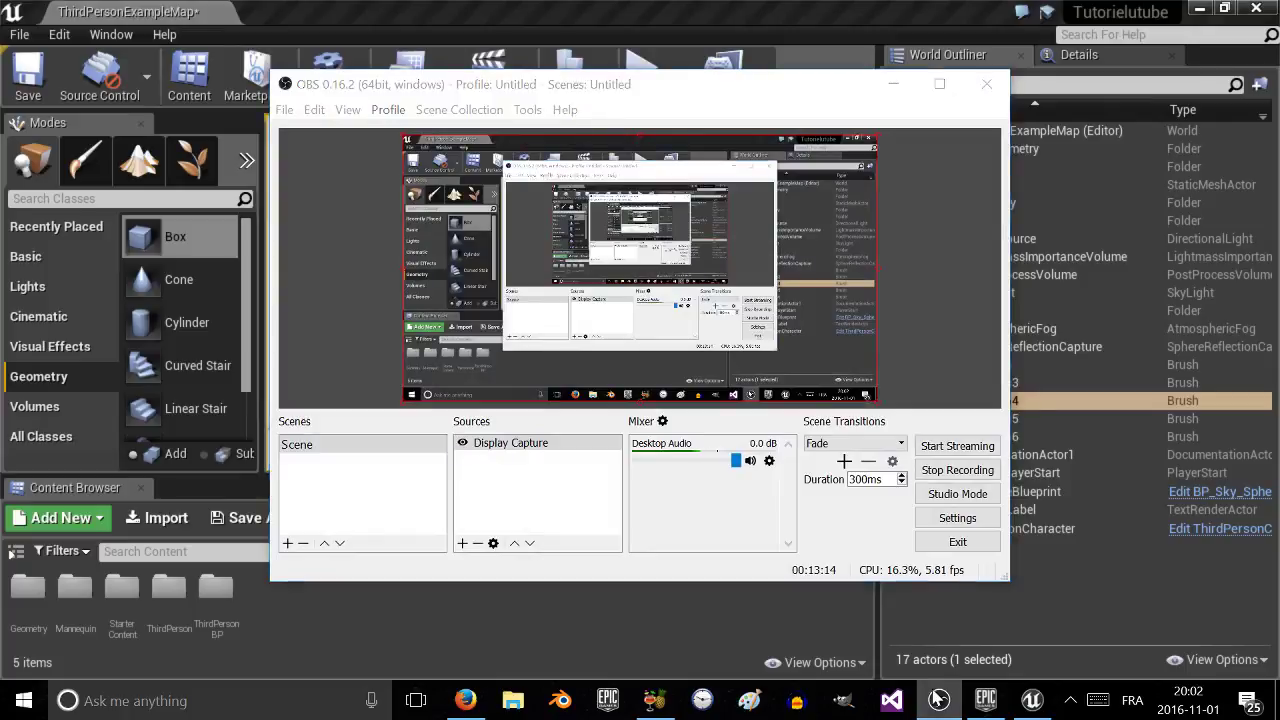
pyautogui.click(938, 699)
# Move the Box Brush5 wall from outside onto the arena floor's edge and rotate it parallel to the Box Brush4 wall.
pyautogui.moveTo(640, 360); pyautogui.dragTo(646, 324, button='right')
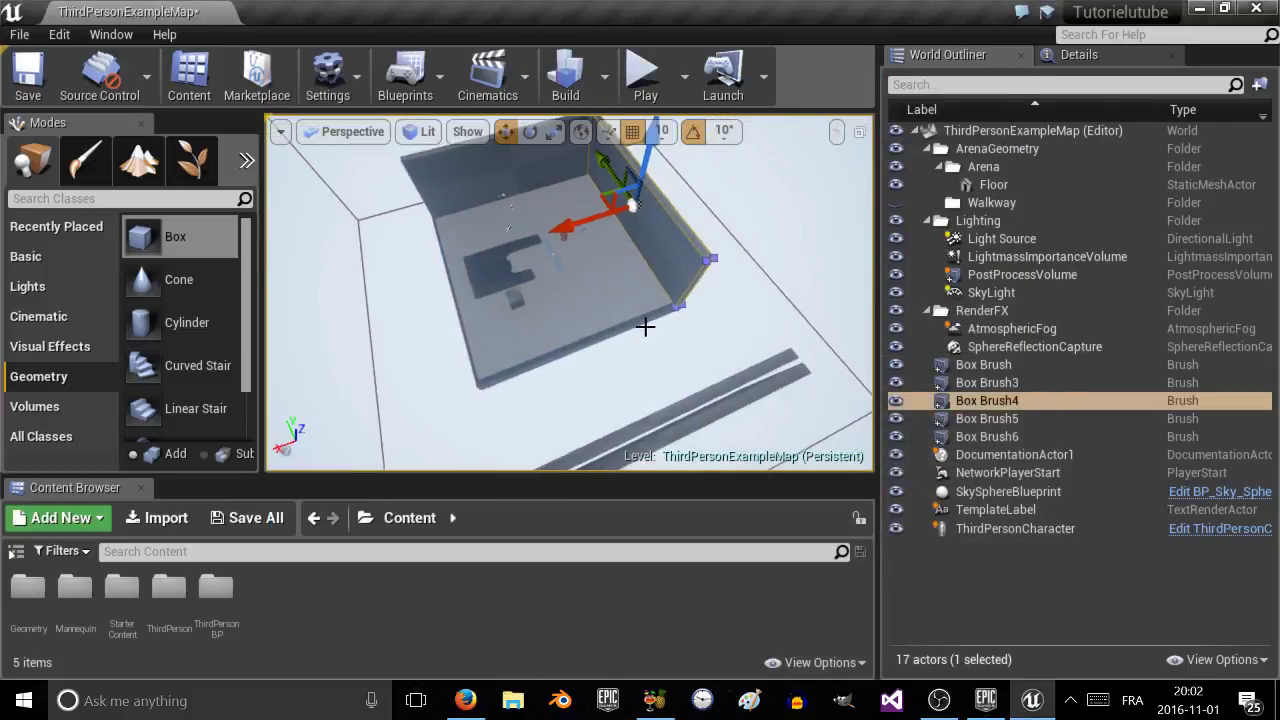
pyautogui.click(646, 424)
pyautogui.moveTo(610, 352)
pyautogui.mouseDown()
pyautogui.moveTo(553, 224)
pyautogui.moveTo(595, 244)
pyautogui.mouseUp()
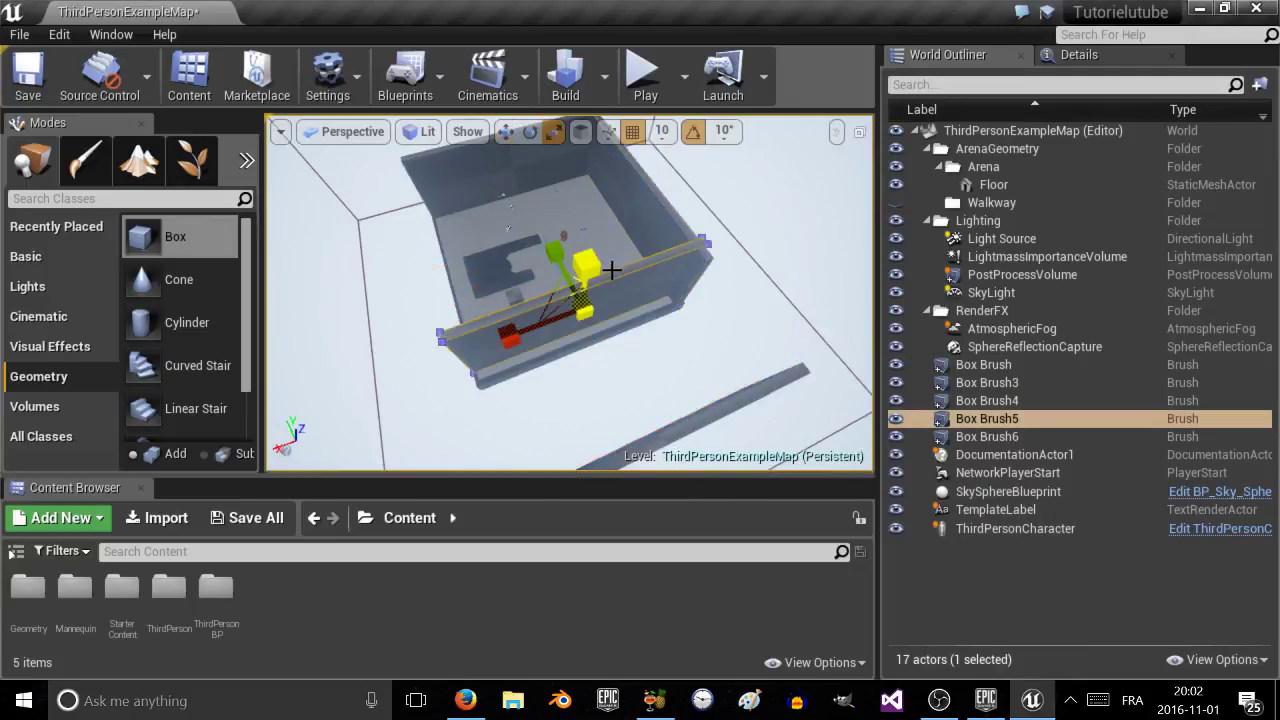
pyautogui.press('e')
pyautogui.moveTo(563, 428); pyautogui.dragTo(500, 212)
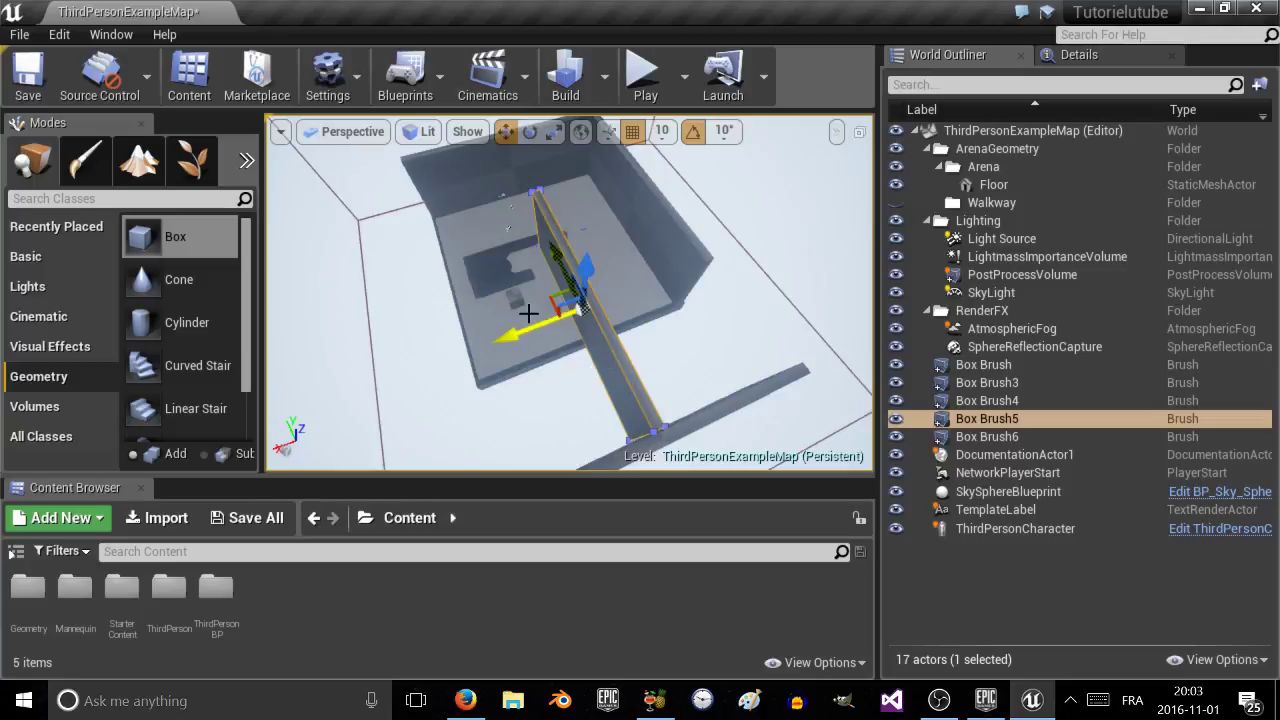
# Position the Box Brush5 wall along the open floor edge opposite Box Brush4, aligning its ends and height with the floor.
pyautogui.moveTo(527, 315)
pyautogui.mouseDown()
pyautogui.moveTo(405, 358)
pyautogui.moveTo(443, 318)
pyautogui.moveTo(435, 205)
pyautogui.mouseUp()
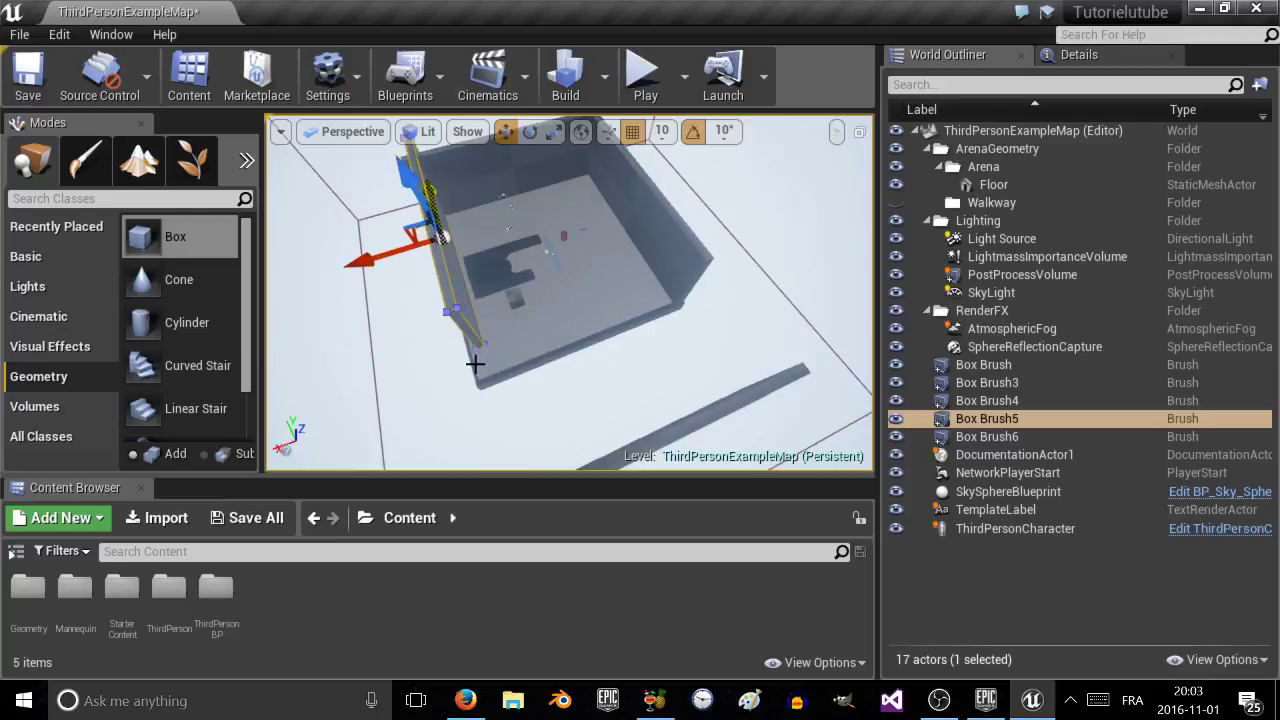
pyautogui.moveTo(429, 266); pyautogui.dragTo(510, 262, button='right')
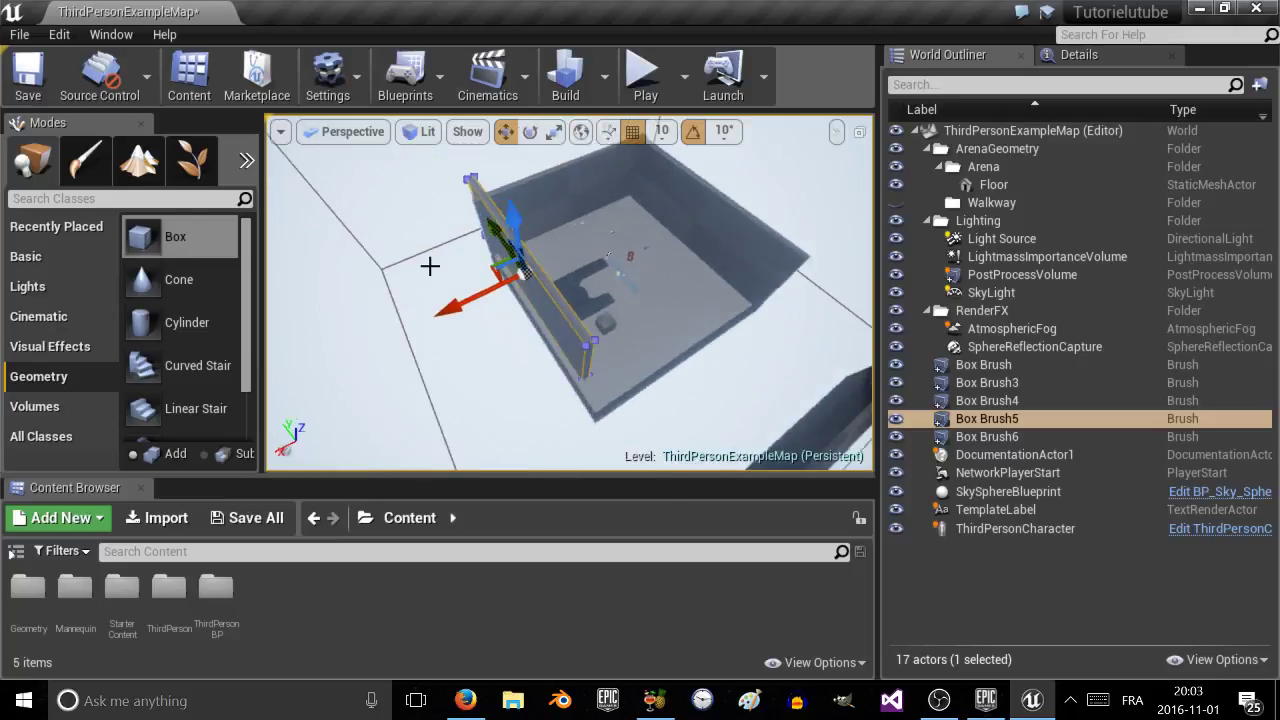
pyautogui.moveTo(497, 222)
pyautogui.mouseDown()
pyautogui.moveTo(502, 246)
pyautogui.moveTo(492, 235)
pyautogui.mouseUp()
pyautogui.moveTo(543, 266); pyautogui.dragTo(505, 266, button='right')
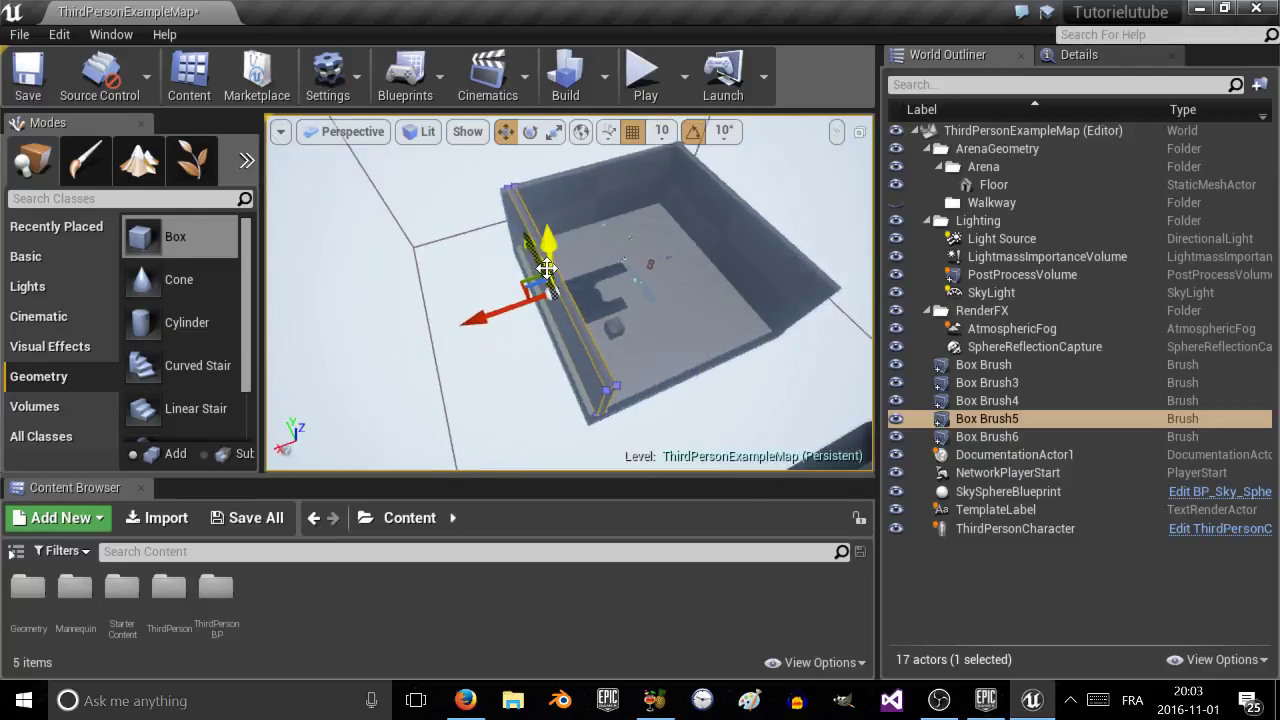
pyautogui.moveTo(482, 318); pyautogui.dragTo(477, 320)
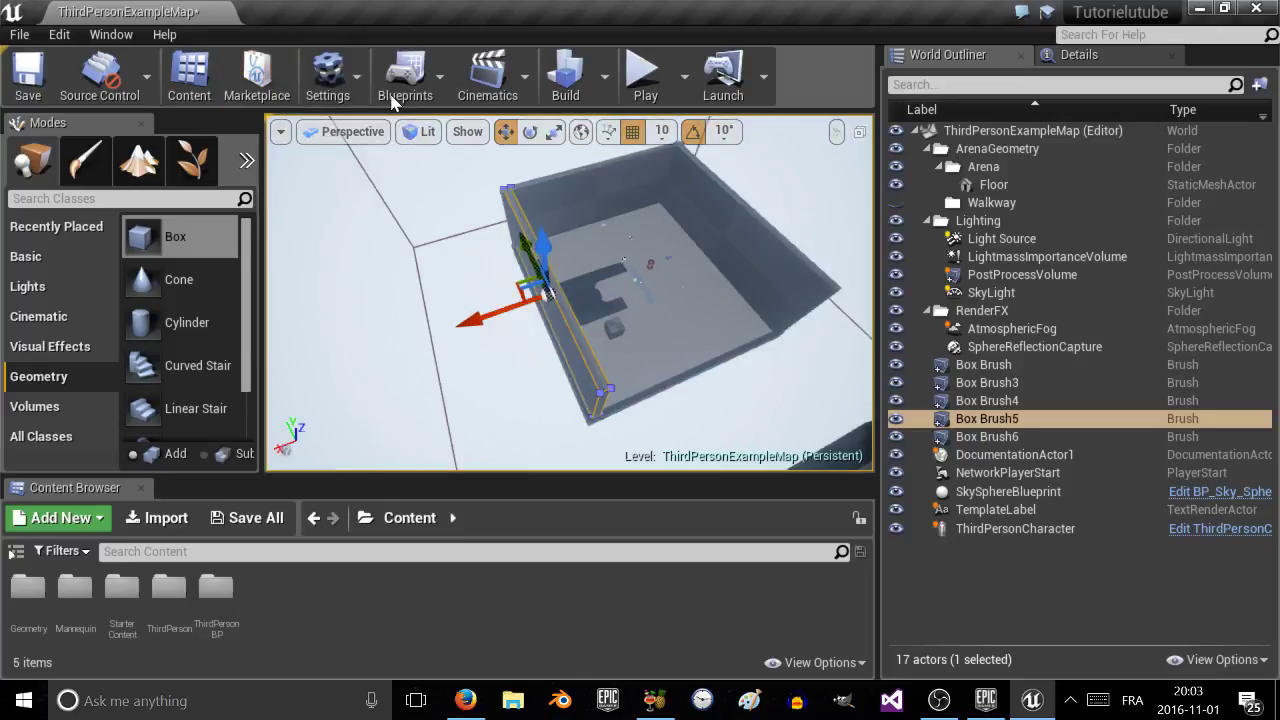
# Move the detached Box Brush6 wall along the Y axis onto the last open floor edge to close the arena.
pyautogui.moveTo(486, 214); pyautogui.dragTo(680, 200, button='right')
pyautogui.moveTo(560, 244); pyautogui.dragTo(612, 268, button='right')
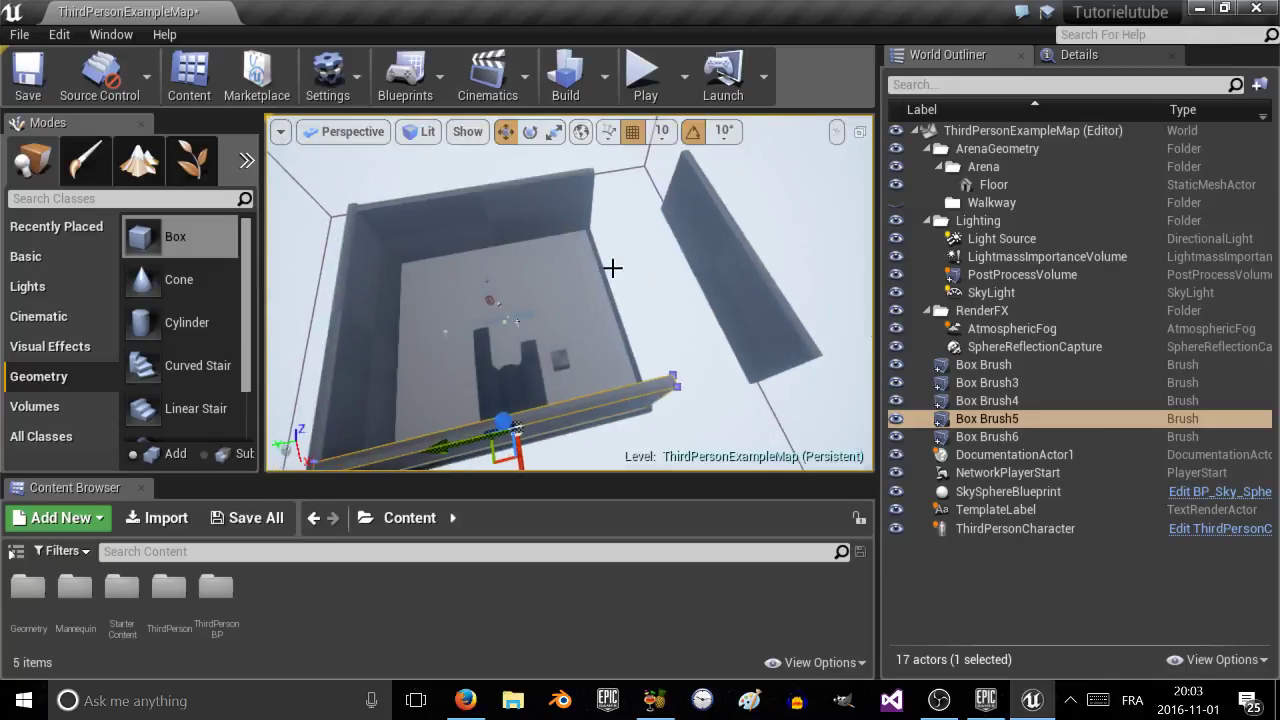
pyautogui.click(702, 240)
pyautogui.moveTo(650, 280); pyautogui.dragTo(539, 306)
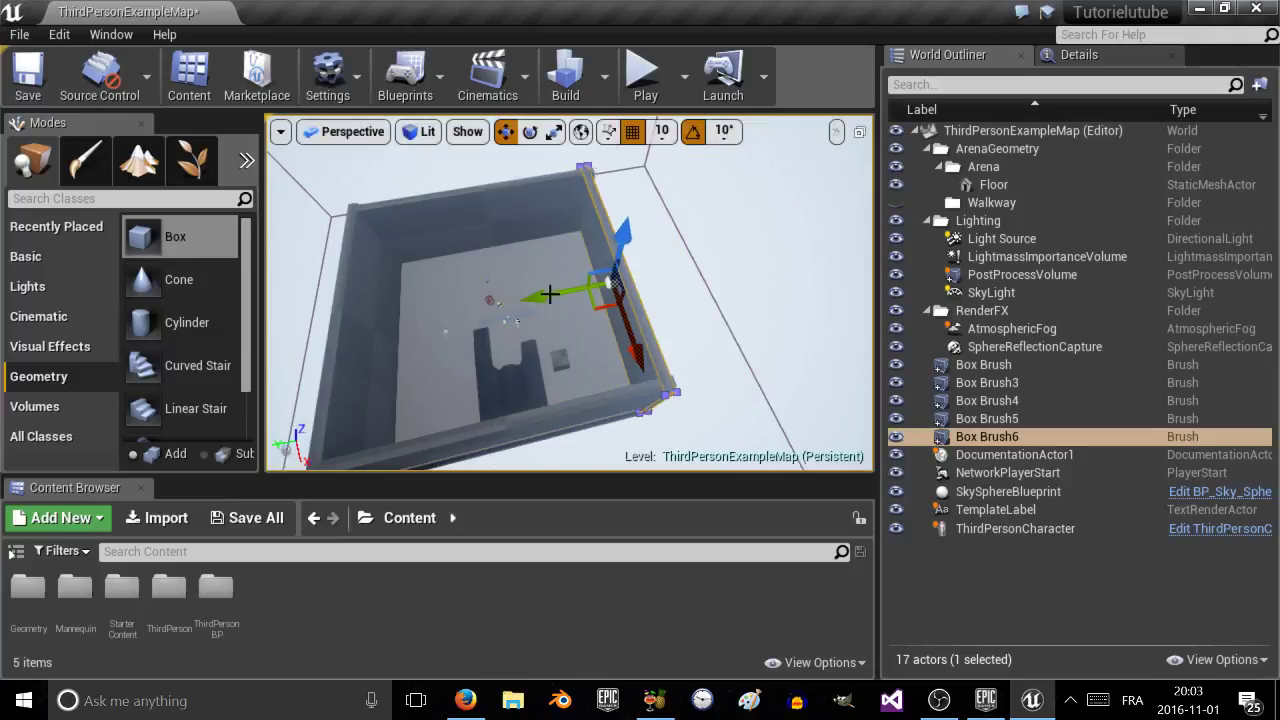
# Play the level, run the character around inside the four walls, and end the play session.
pyautogui.click(643, 76)
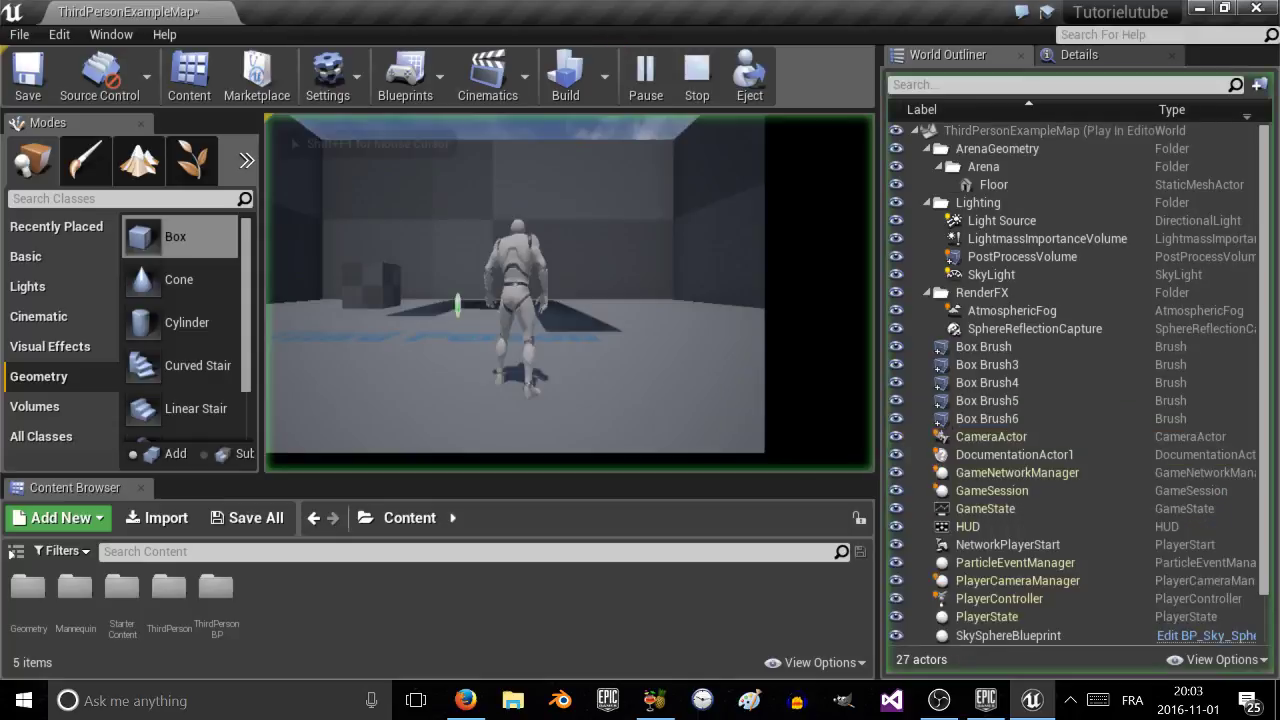
pyautogui.press('w')
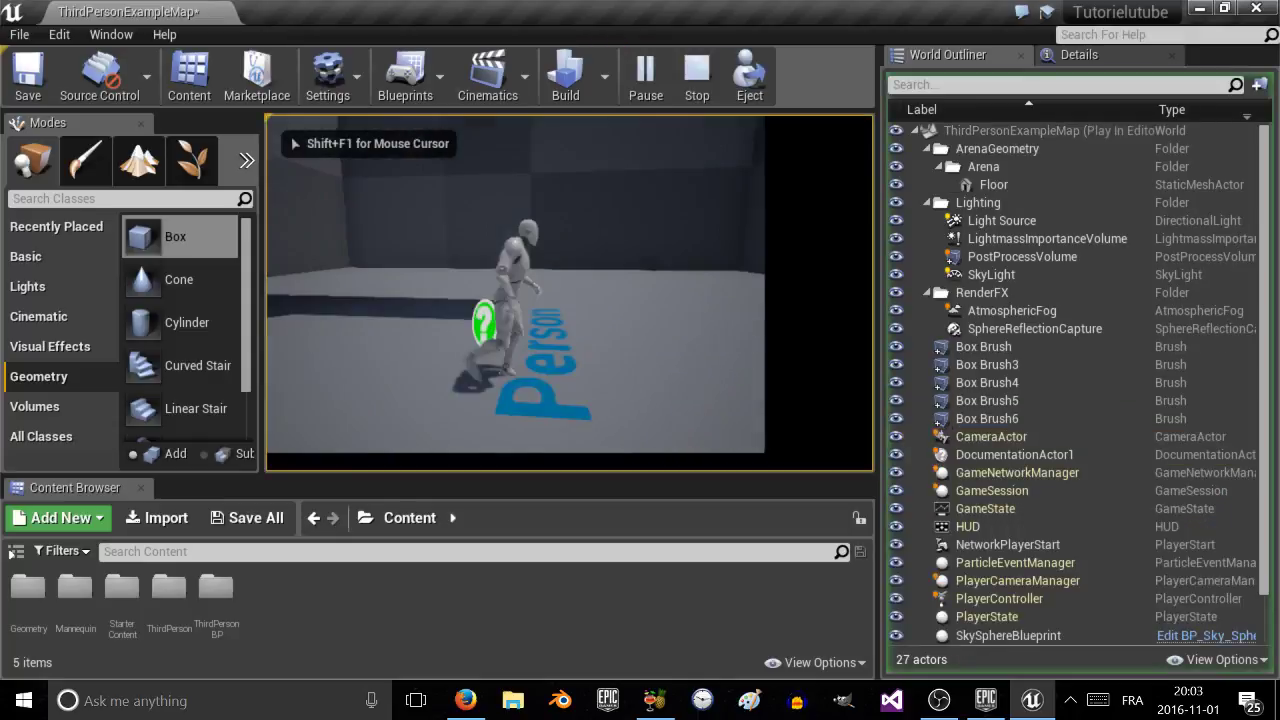
pyautogui.press('d')
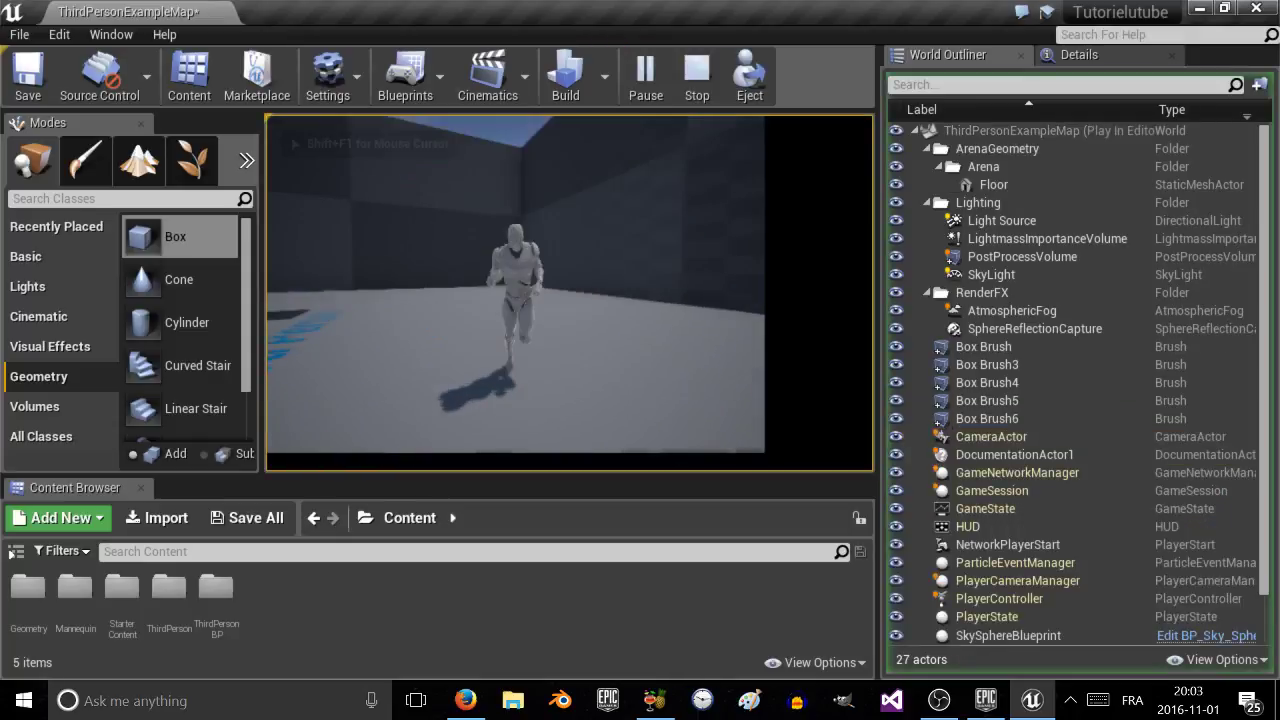
pyautogui.press('Escape')
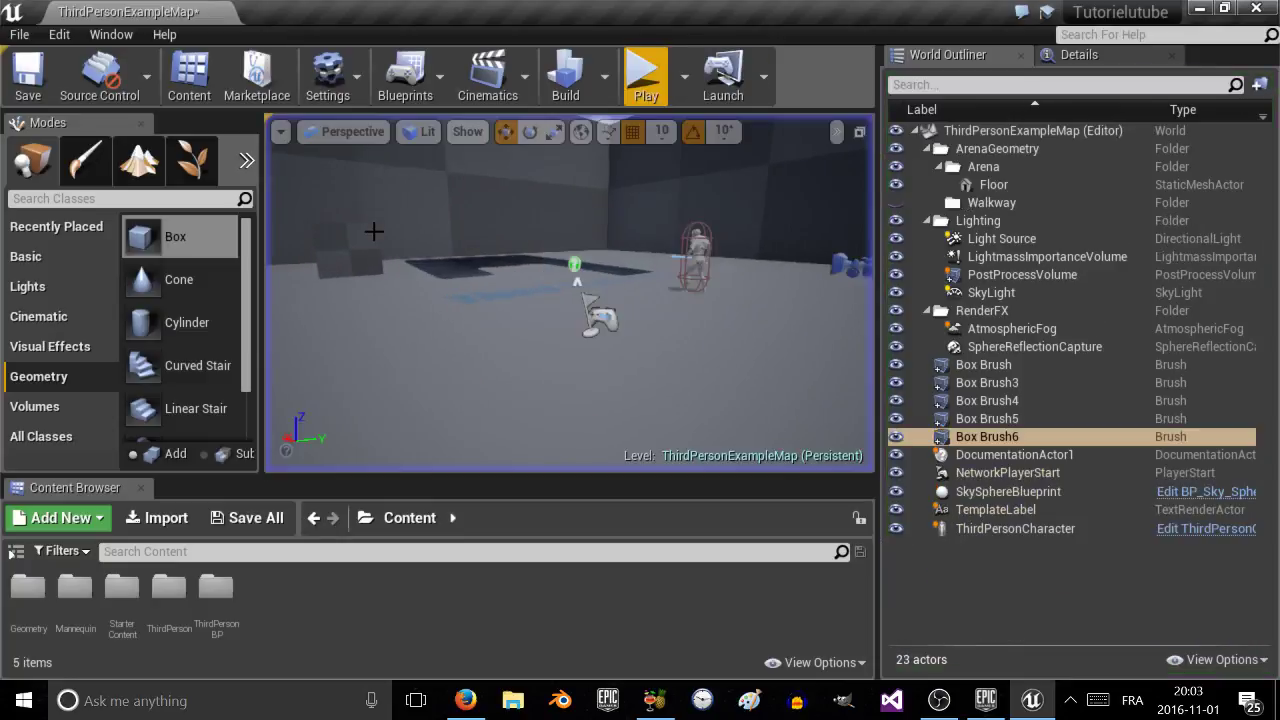
# Set the overall engine scalability quality to Medium.
pyautogui.click(526, 72)
pyautogui.click(436, 70)
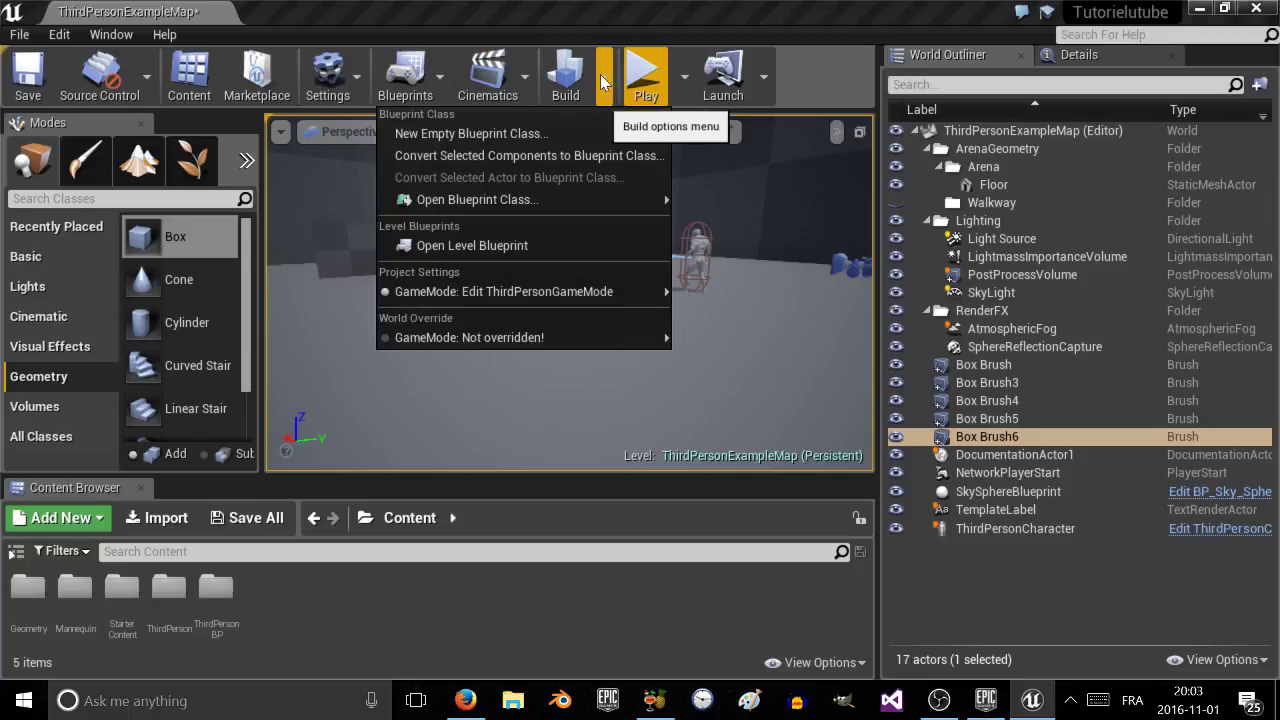
pyautogui.click(352, 72)
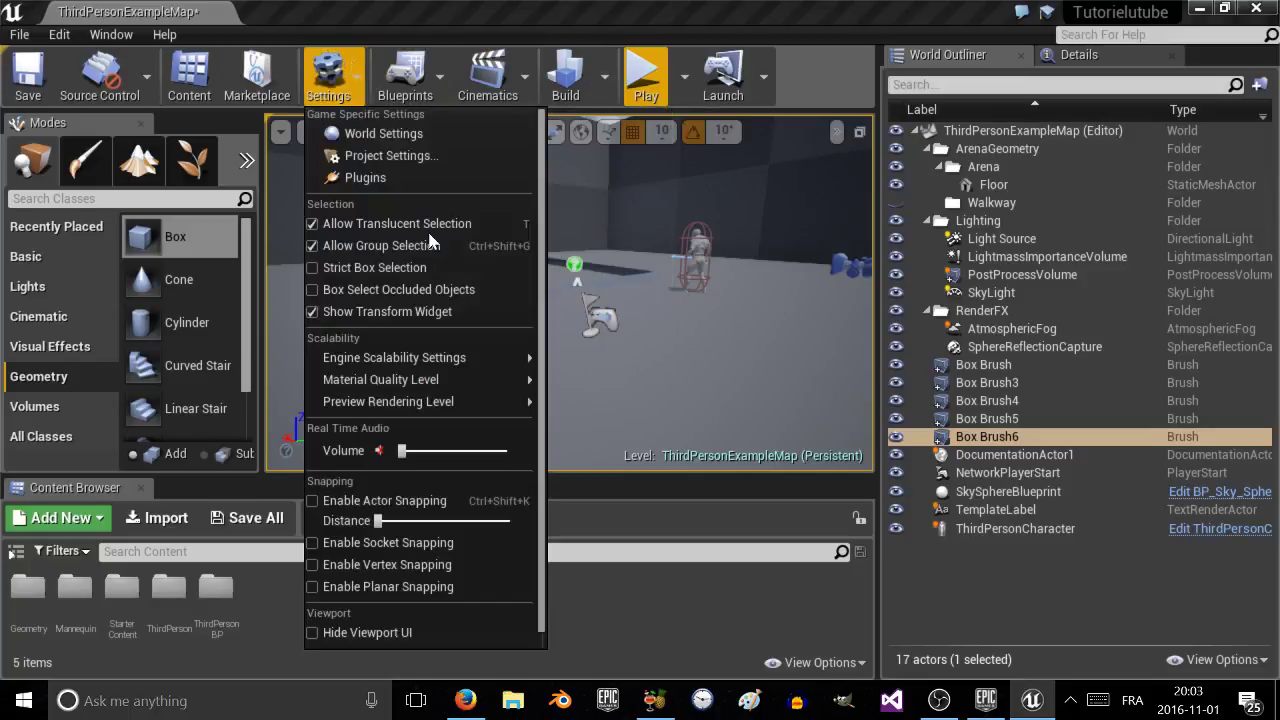
pyautogui.moveTo(436, 381)
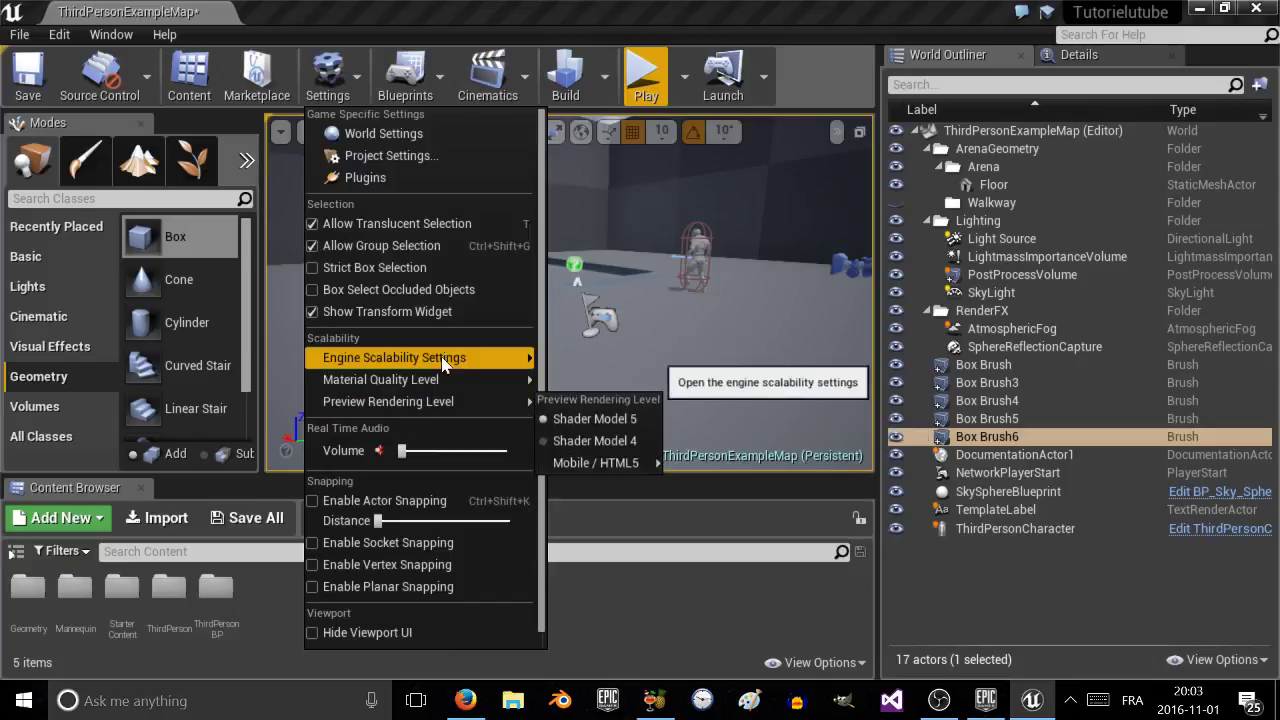
pyautogui.moveTo(440, 358)
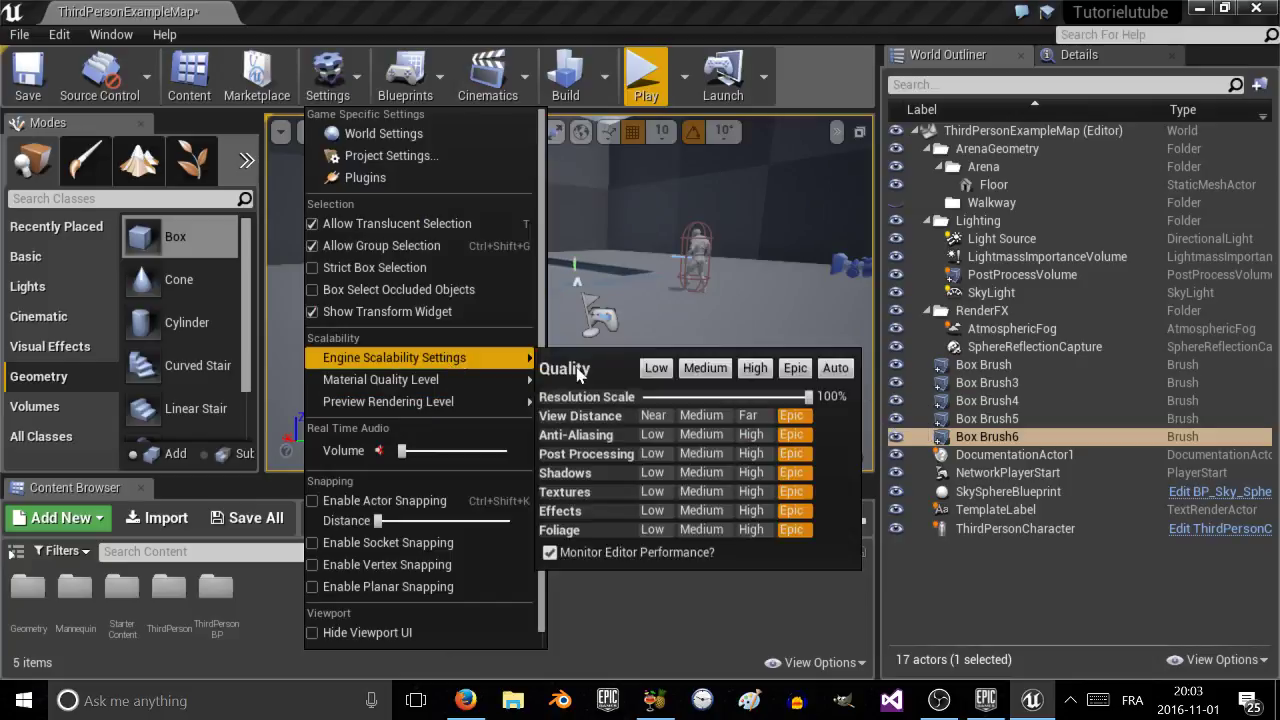
pyautogui.click(713, 375)
pyautogui.click(675, 281)
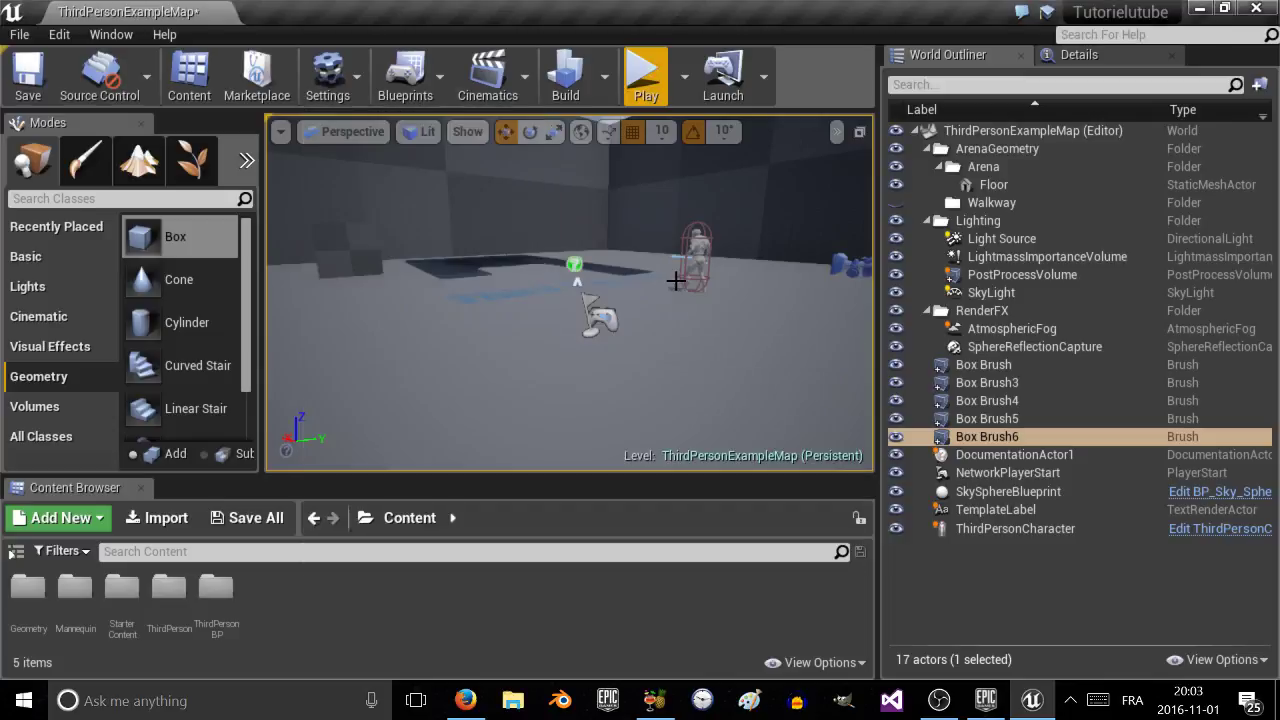
pyautogui.click(705, 227)
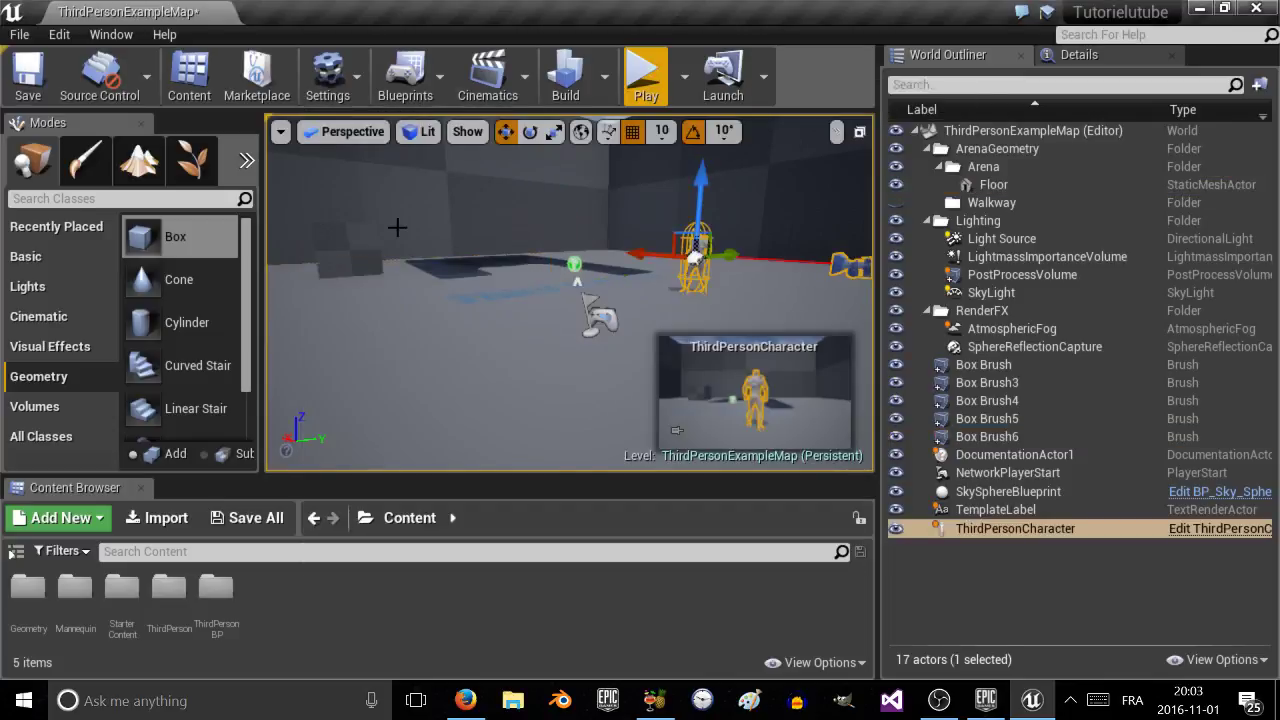
pyautogui.click(414, 219)
pyautogui.click(764, 77)
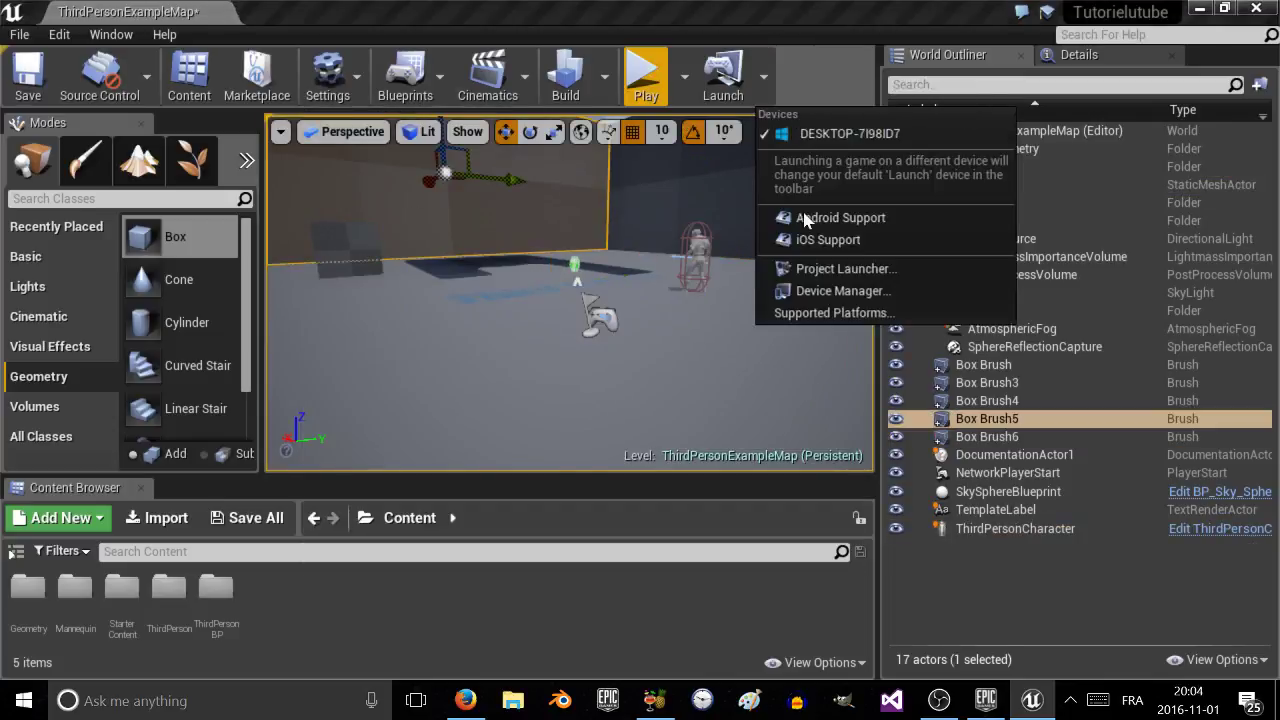
# Play-test the level again, running the character across the floor and jumping onto and off the cube.
pyautogui.click(646, 75)
pyautogui.click(646, 75)
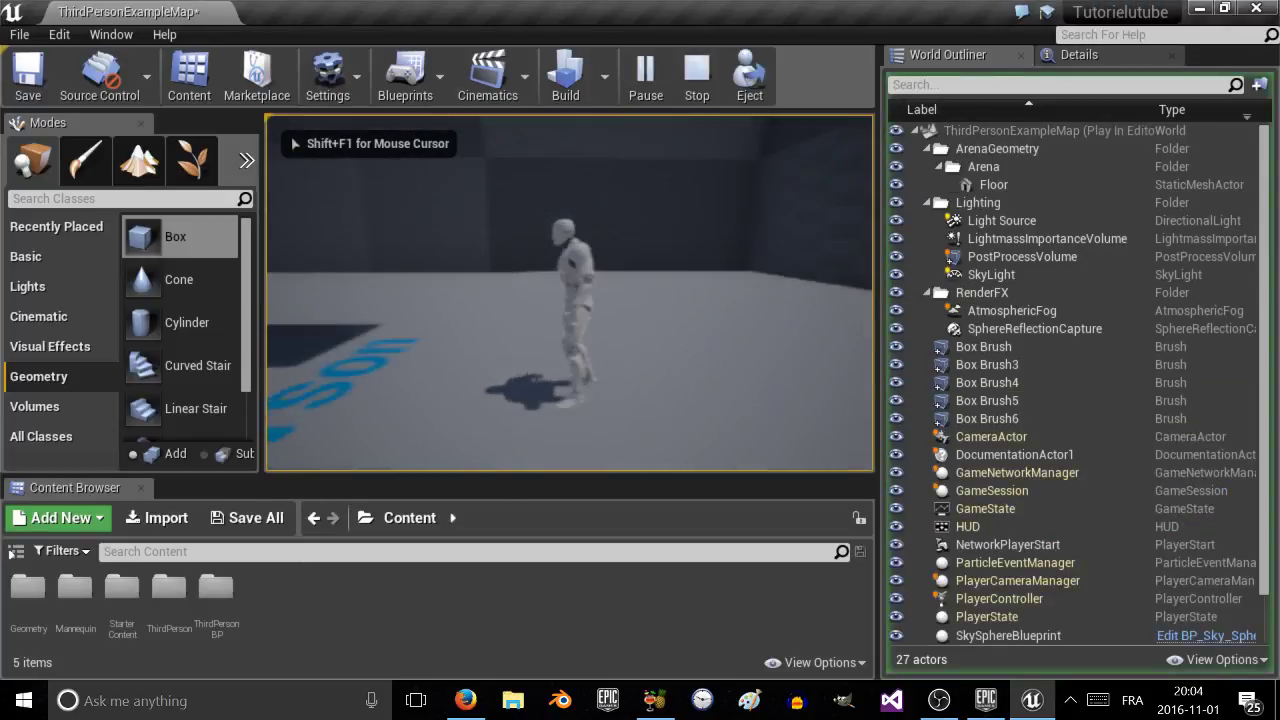
pyautogui.press('d')
pyautogui.press('a')
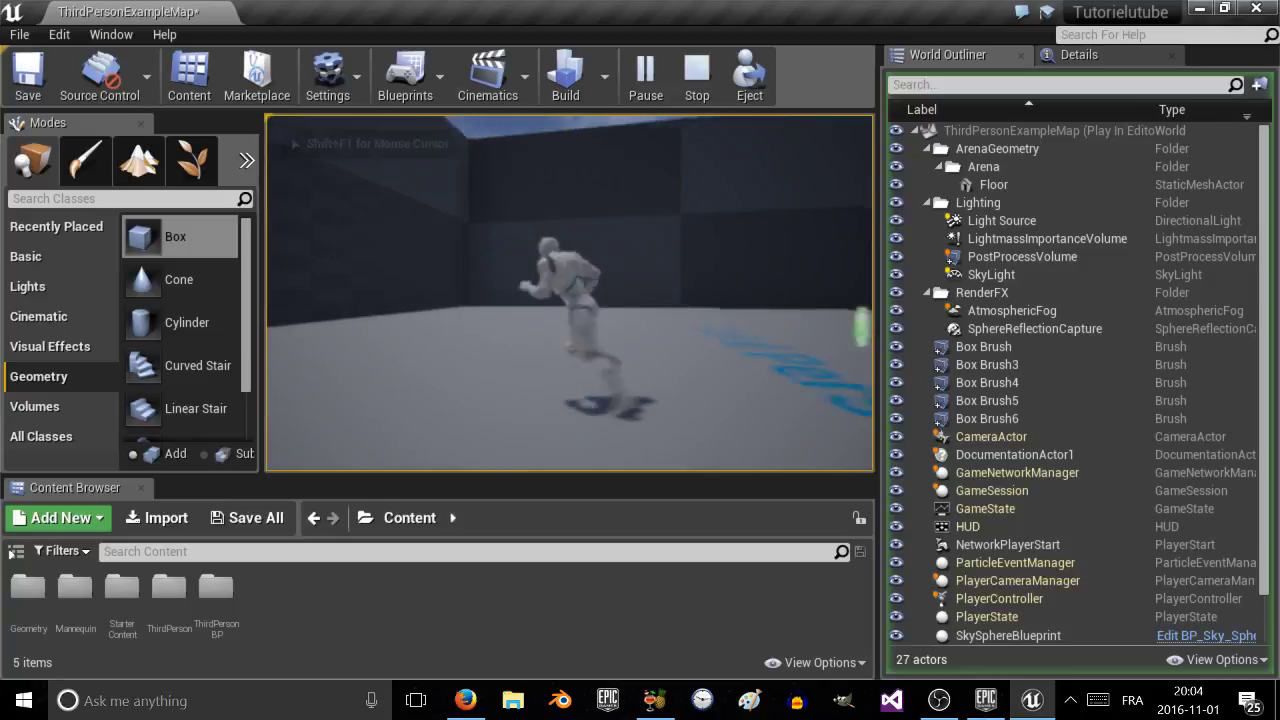
pyautogui.press('w')
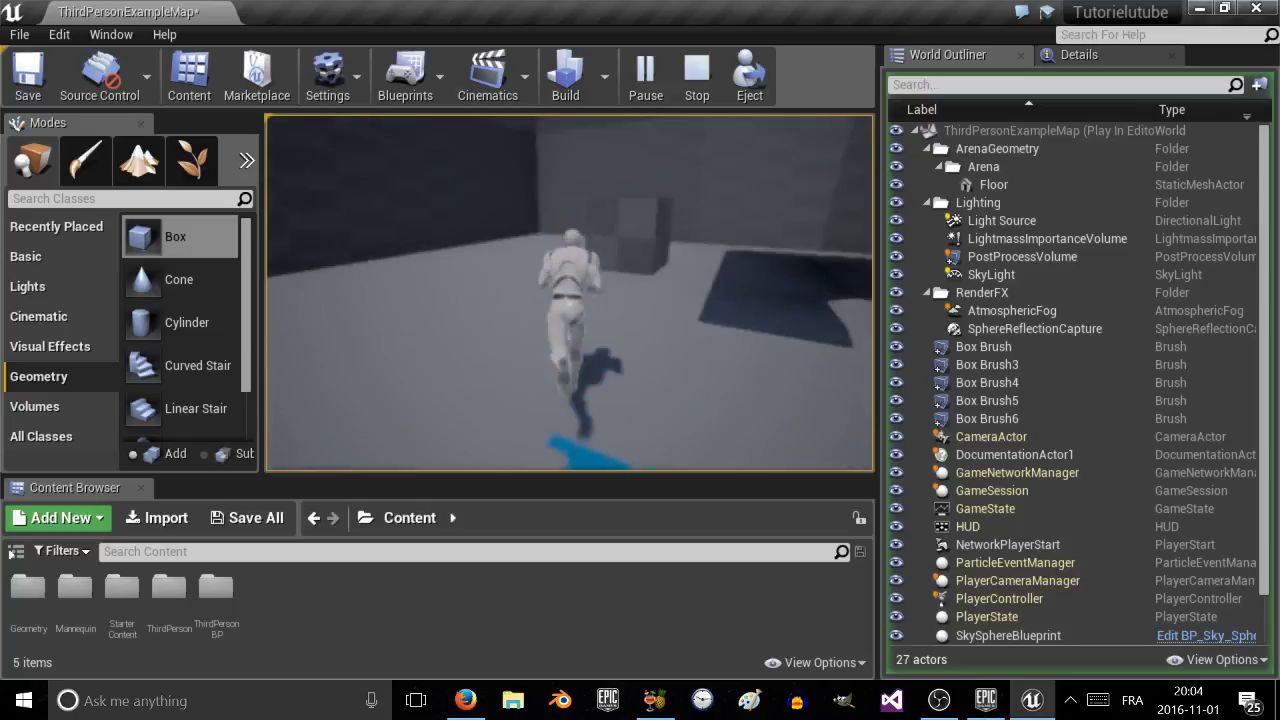
pyautogui.press('space')
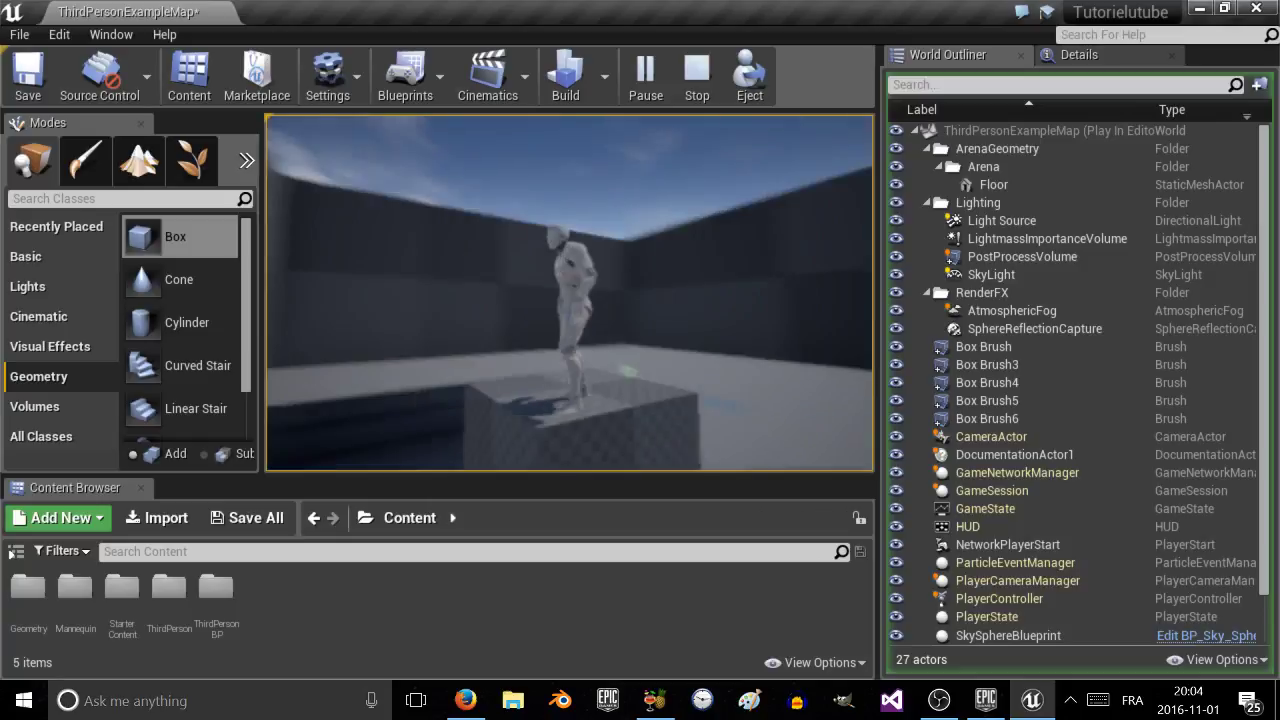
pyautogui.press('a')
pyautogui.press('space')
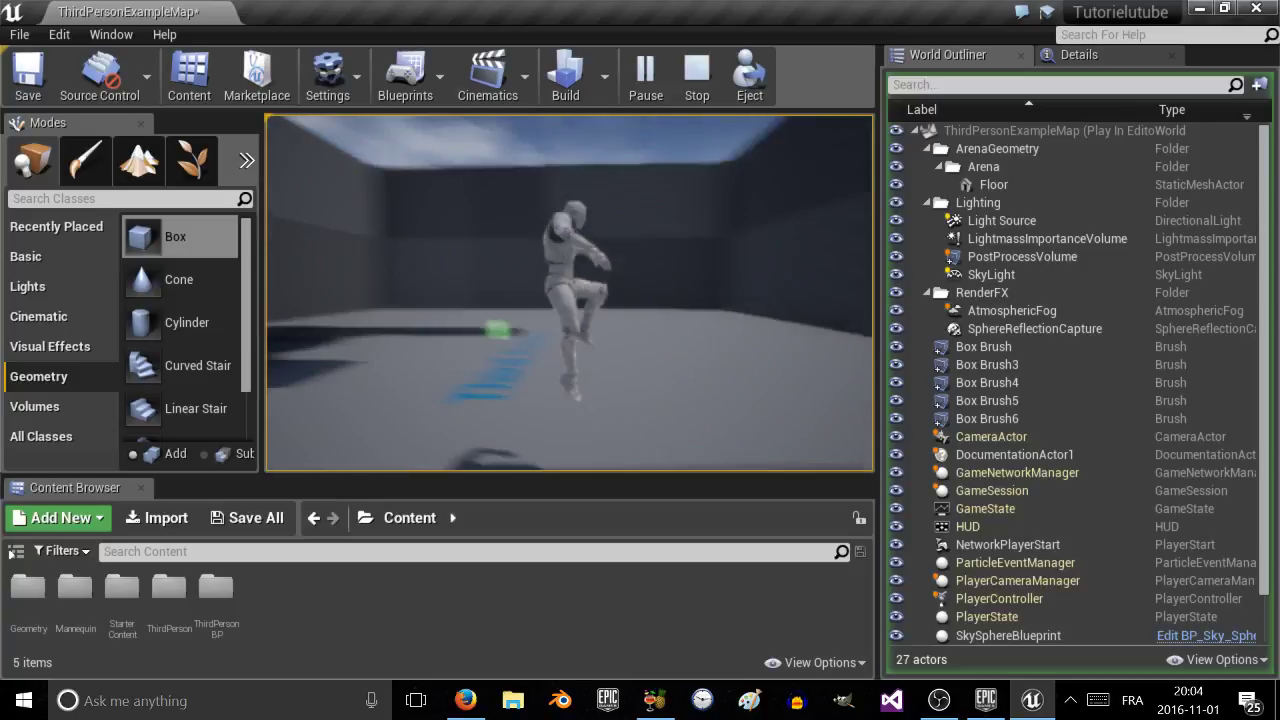
# Run and jump the character further around the arena, and switch the play view to wireframe before ending the session.
pyautogui.press('d')
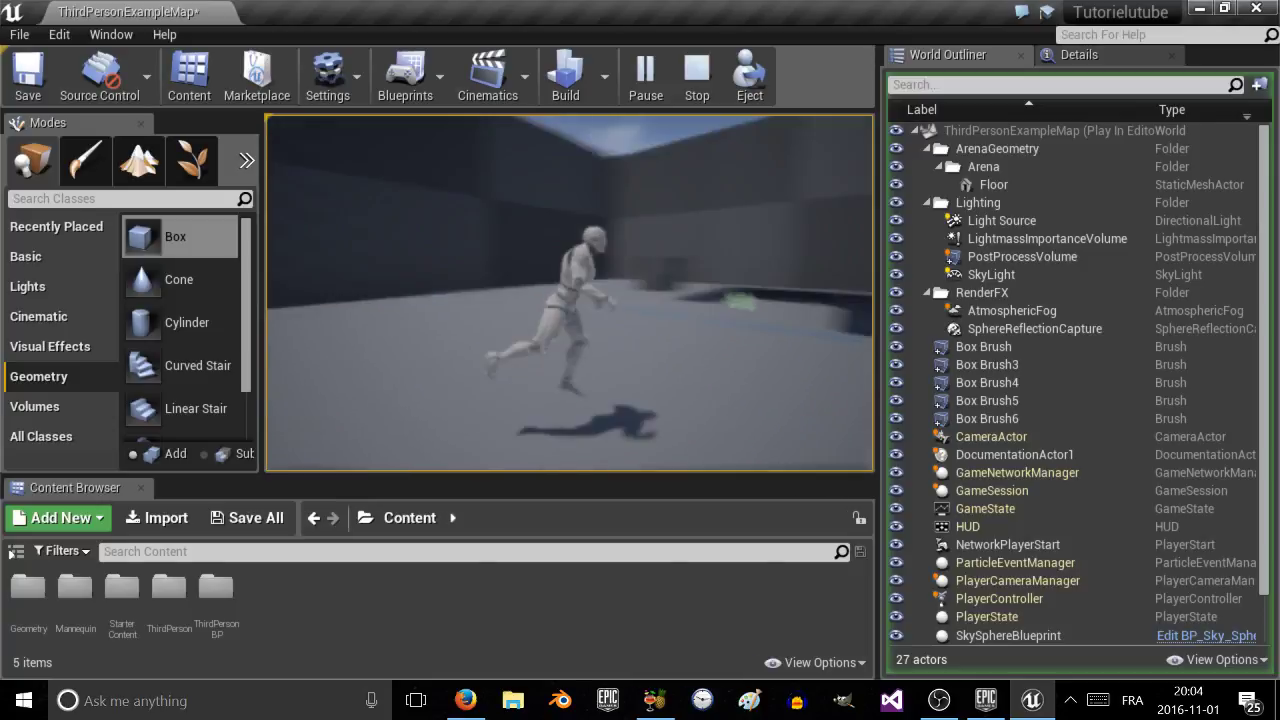
pyautogui.press('space')
pyautogui.press('w')
pyautogui.press('space')
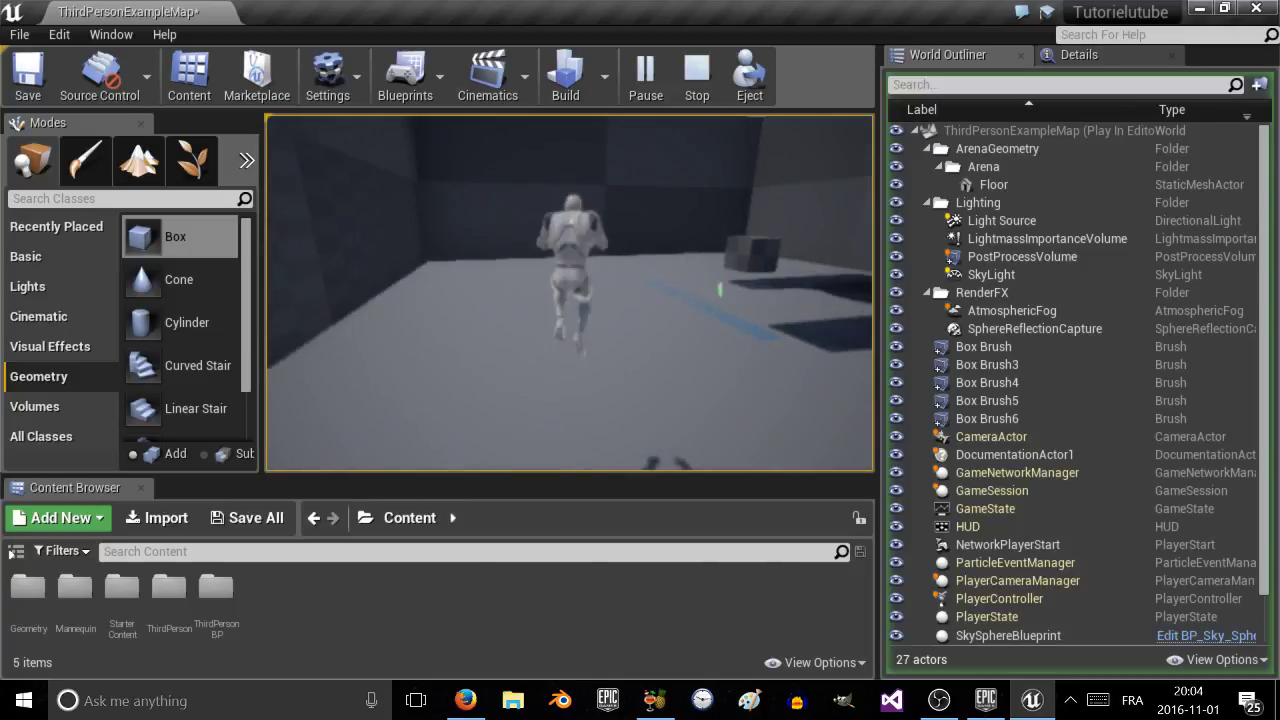
pyautogui.press('d')
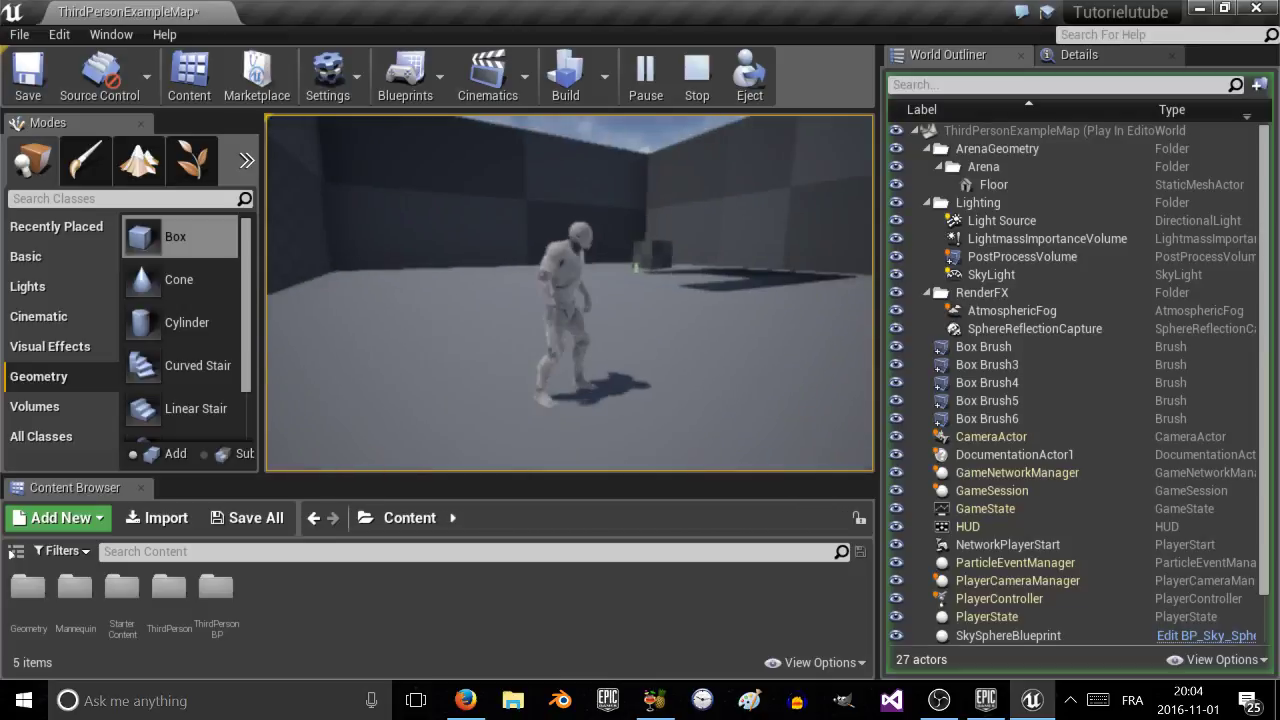
pyautogui.press('F1')
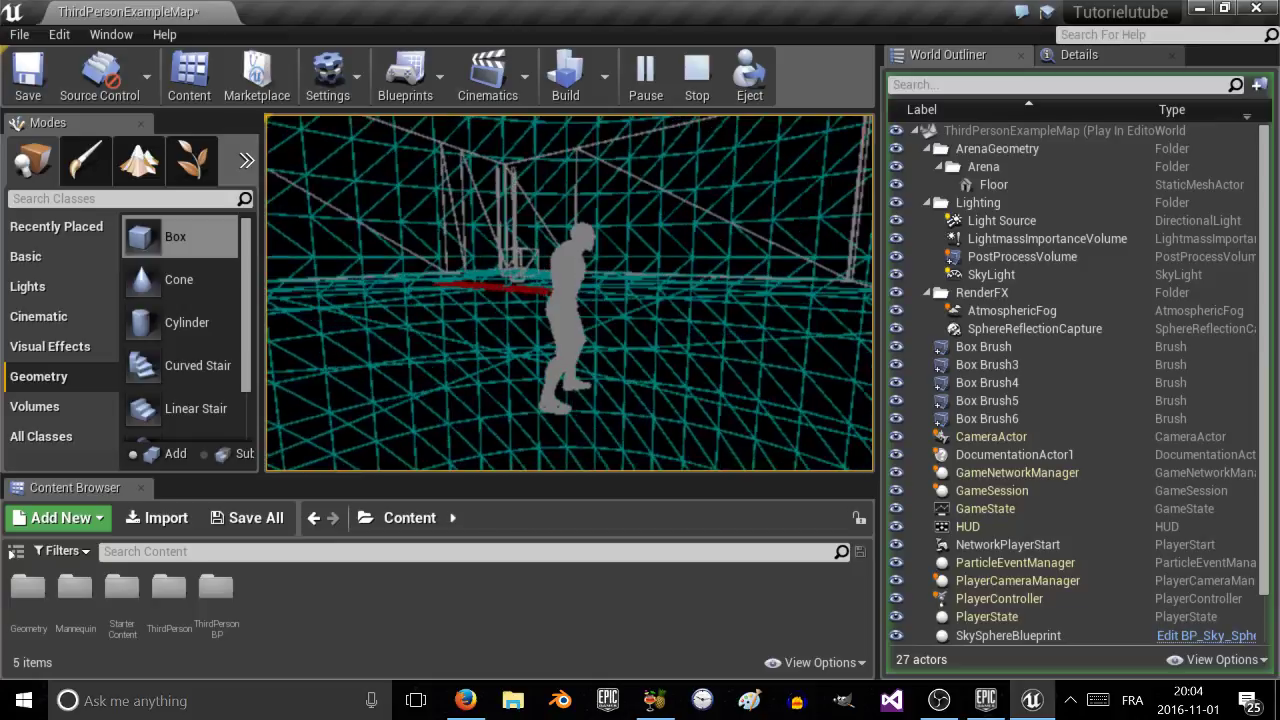
pyautogui.press('Escape')
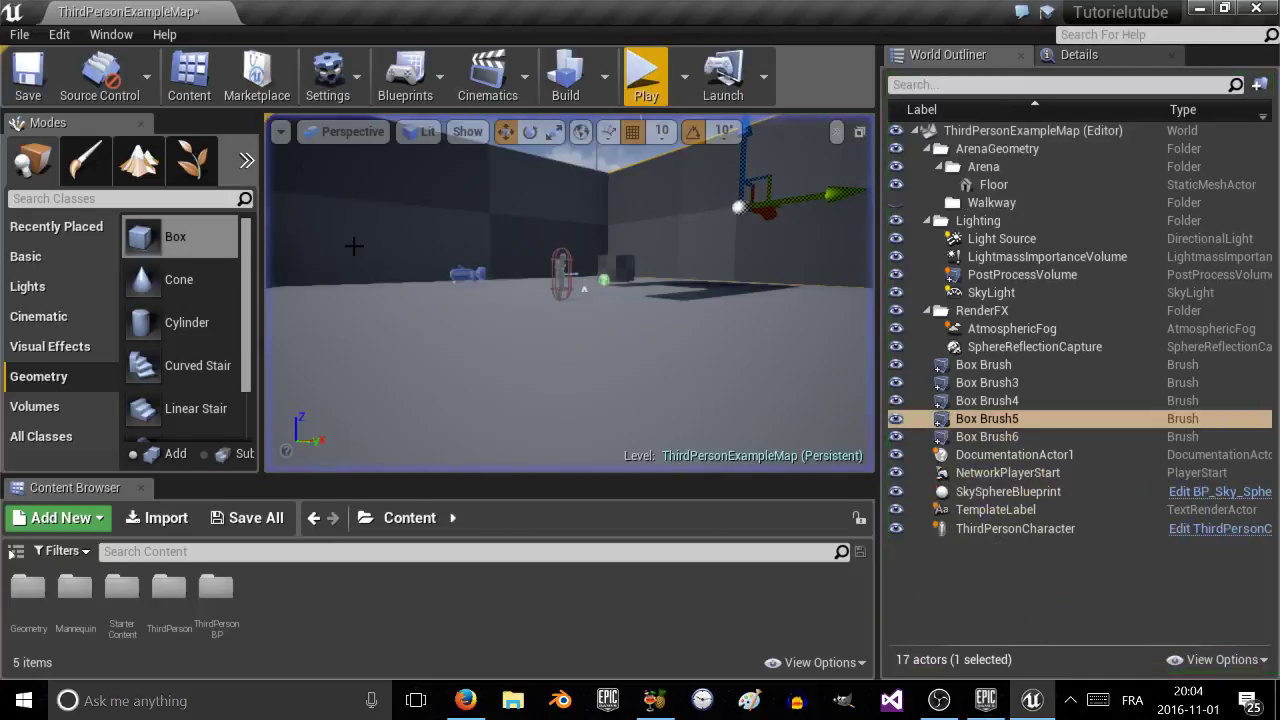
# Try moving the arena's Floor above the walls, snapping it down onto them, and shifting it sideways slightly as a roof.
pyautogui.moveTo(483, 293); pyautogui.dragTo(855, 255, button='right')
pyautogui.moveTo(560, 280); pyautogui.dragTo(486, 400, button='right')
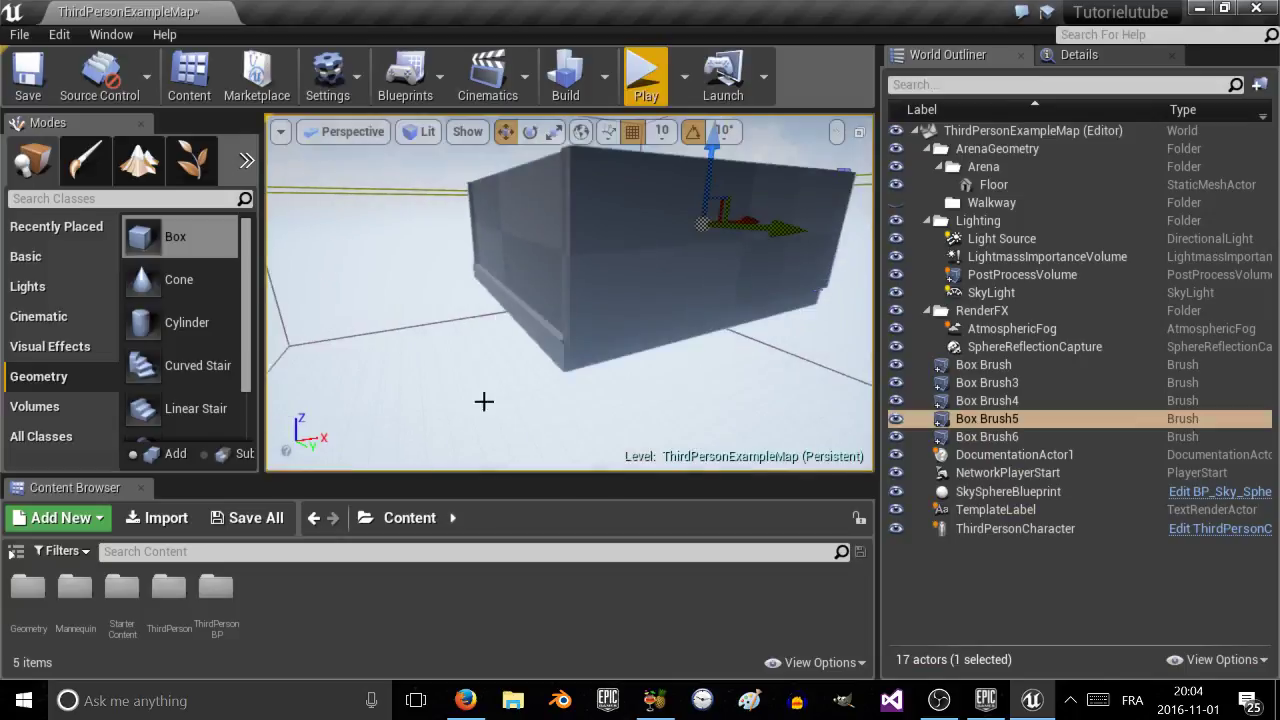
pyautogui.click(535, 338)
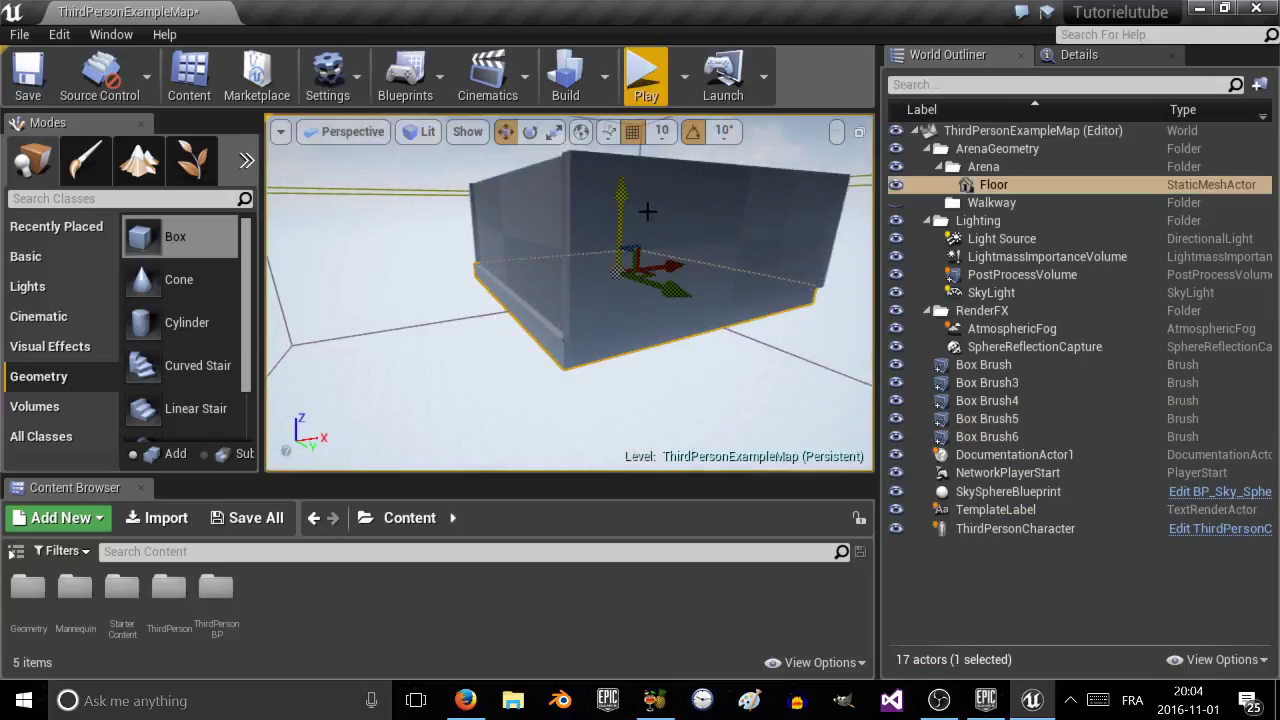
pyautogui.moveTo(623, 209); pyautogui.dragTo(628, 125)
pyautogui.moveTo(636, 250)
pyautogui.mouseDown(button='right')
pyautogui.moveTo(640, 170)
pyautogui.moveTo(615, 175)
pyautogui.moveTo(700, 200)
pyautogui.moveTo(634, 246)
pyautogui.mouseUp(button='right')
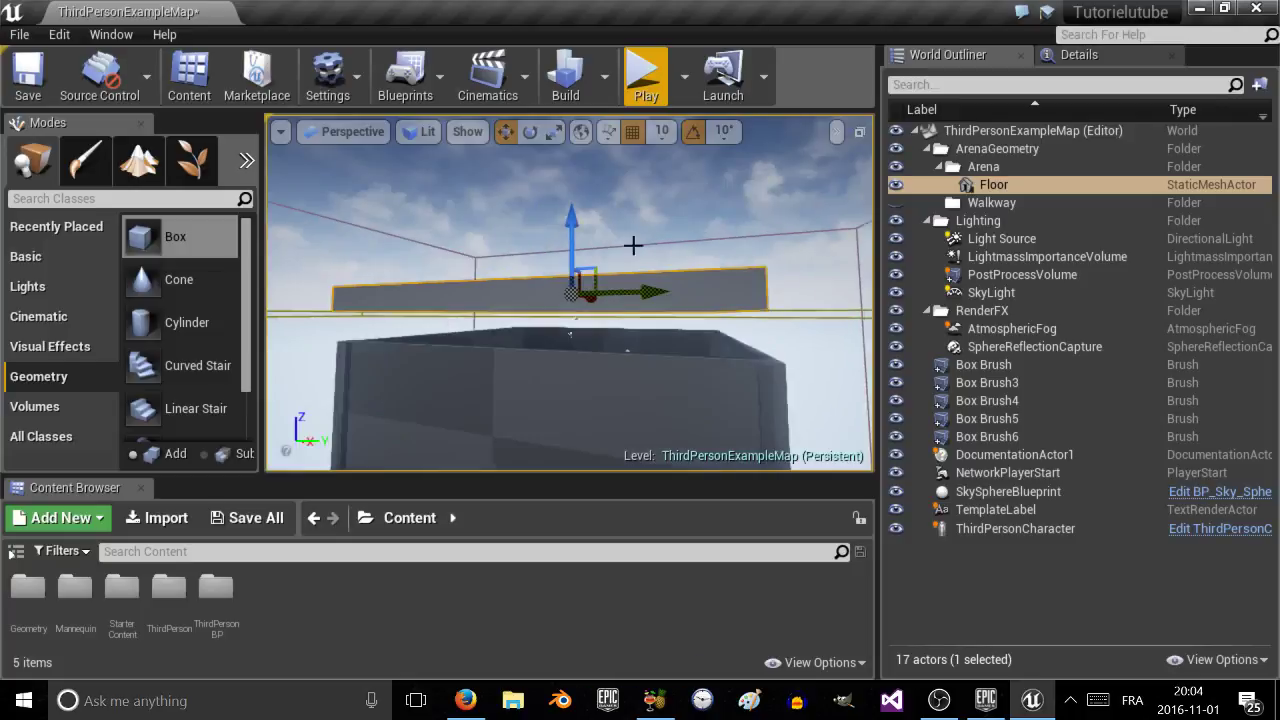
pyautogui.moveTo(572, 222); pyautogui.dragTo(584, 200)
pyautogui.press('End')
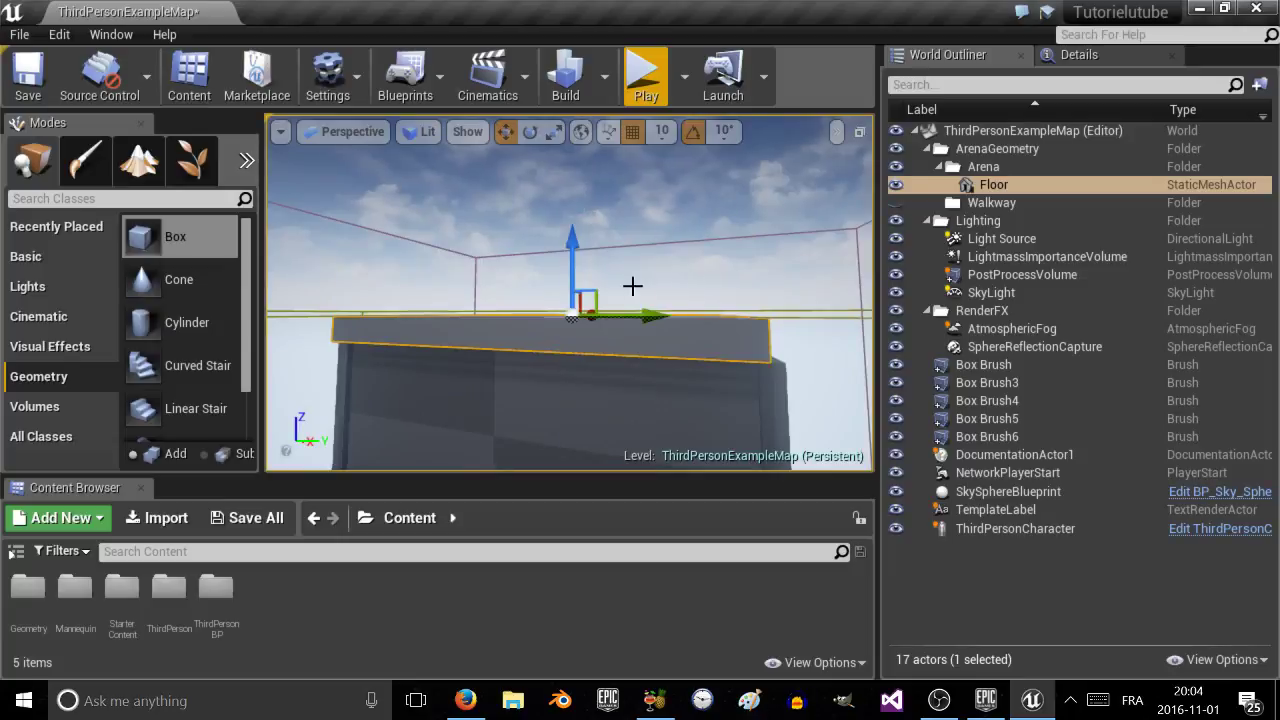
pyautogui.moveTo(648, 316); pyautogui.dragTo(657, 313)
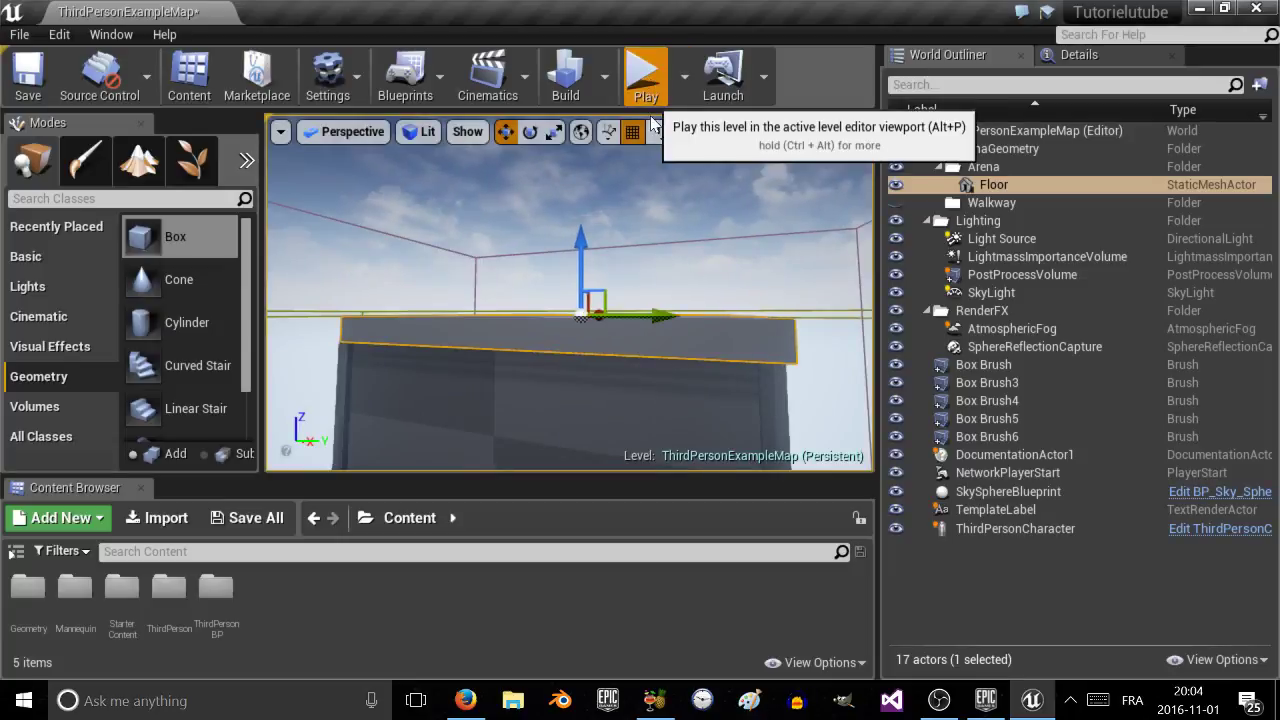
# Play the level briefly with the Floor relocated, end the session, and undo the Floor's moves.
pyautogui.click(646, 75)
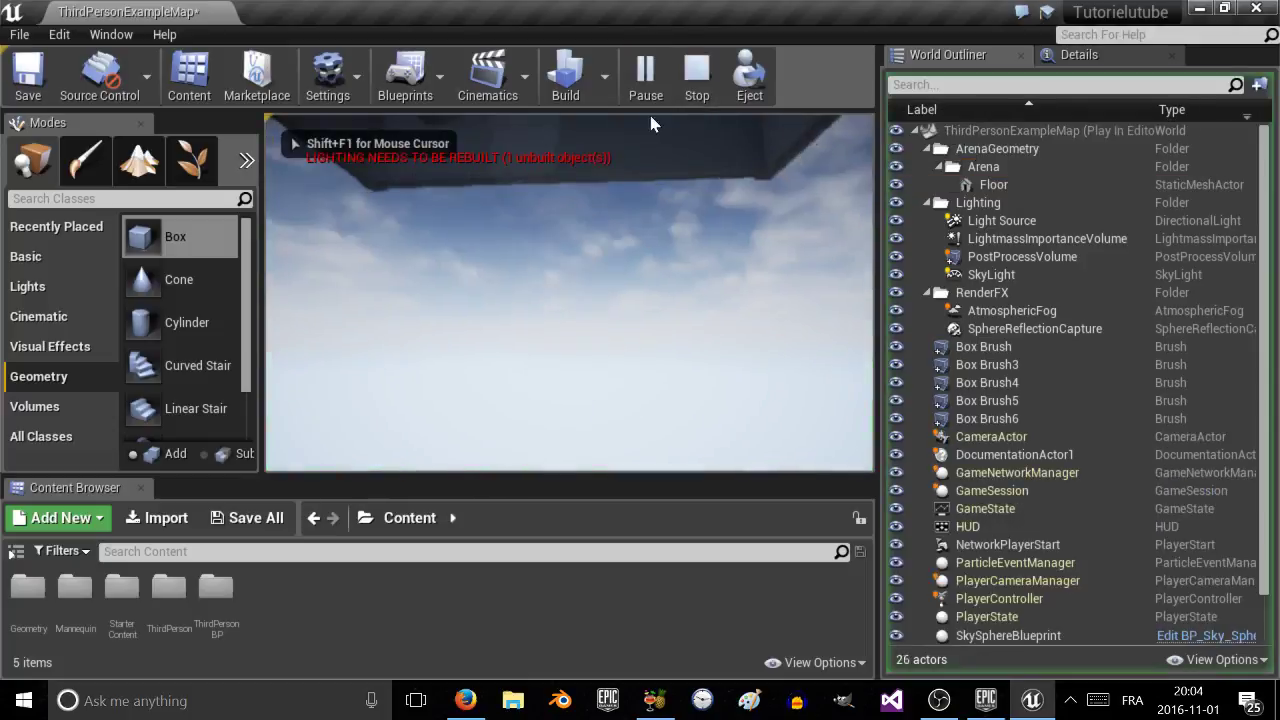
pyautogui.press('Escape')
pyautogui.moveTo(570, 293)
pyautogui.mouseDown(button='right')
pyautogui.moveTo(570, 270)
pyautogui.moveTo(580, 285)
pyautogui.moveTo(560, 300)
pyautogui.moveTo(545, 290)
pyautogui.moveTo(560, 345)
pyautogui.moveTo(550, 280)
pyautogui.moveTo(575, 305)
pyautogui.moveTo(590, 295)
pyautogui.mouseUp(button='right')
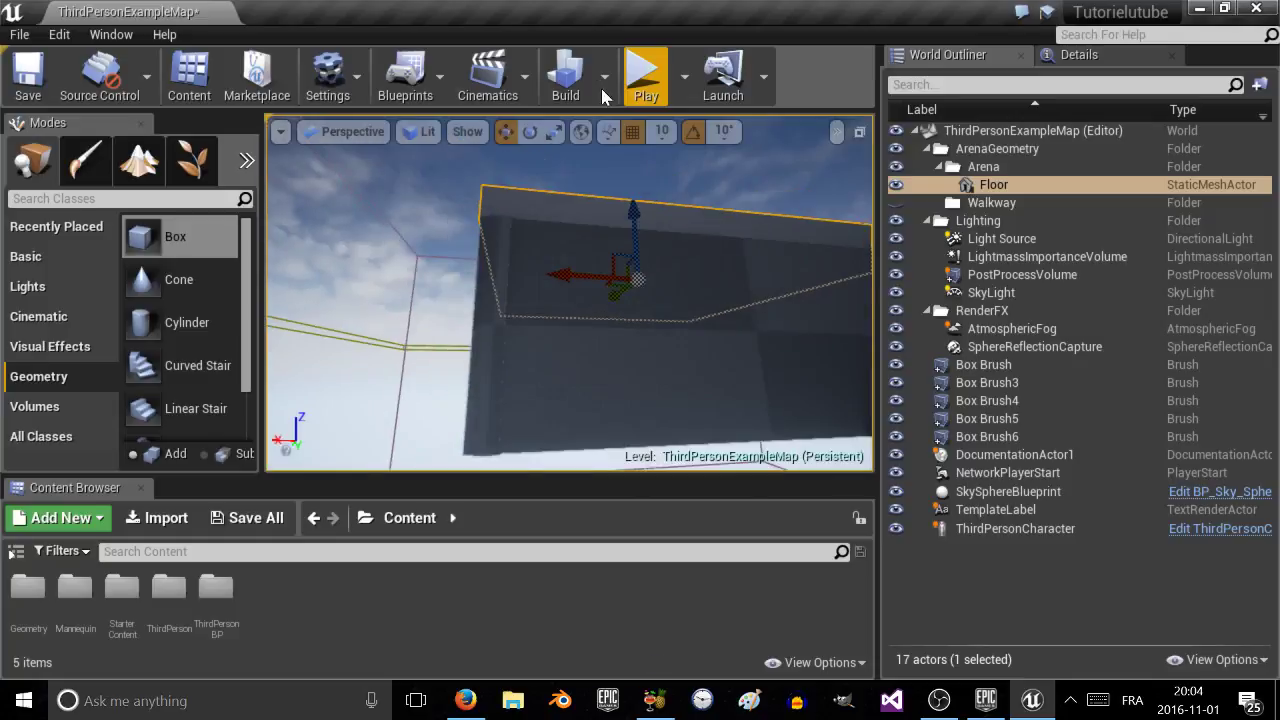
pyautogui.hotkey('ctrl', 'z')
pyautogui.hotkey('ctrl', 'z')
pyautogui.hotkey('ctrl', 'z')
pyautogui.hotkey('ctrl', 'z')
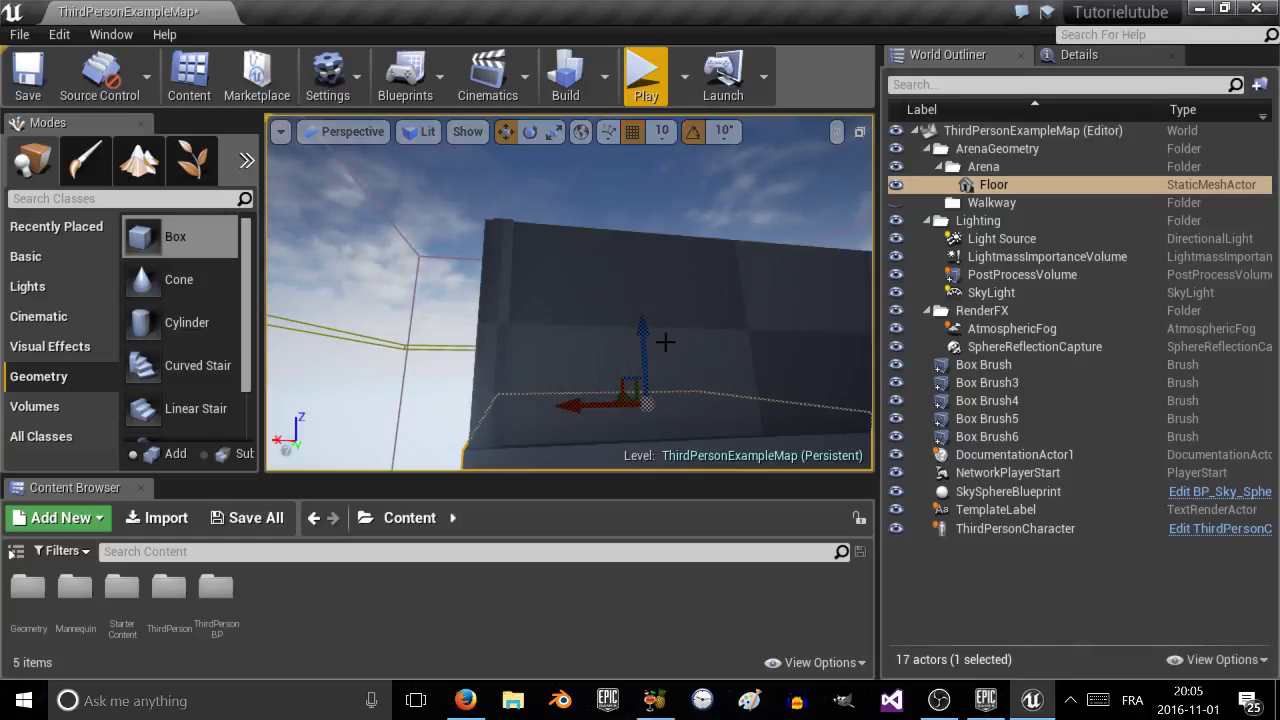
# Duplicate the arena's Floor straight upward and place the copy on top of the walls as a ceiling.
pyautogui.keyDown('alt'); pyautogui.moveTo(640, 322); pyautogui.dragTo(618, 133); pyautogui.keyUp('alt')
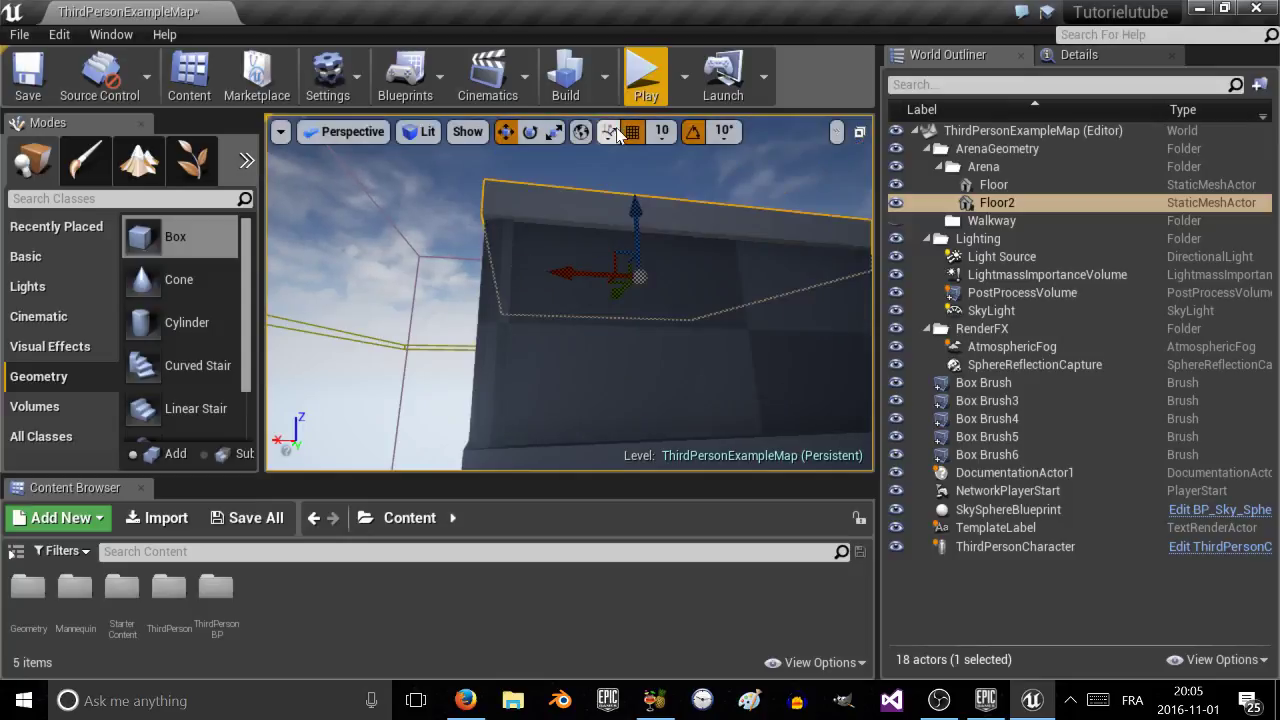
pyautogui.moveTo(612, 218); pyautogui.dragTo(620, 256, button='right')
pyautogui.moveTo(520, 272); pyautogui.dragTo(570, 160, button='right')
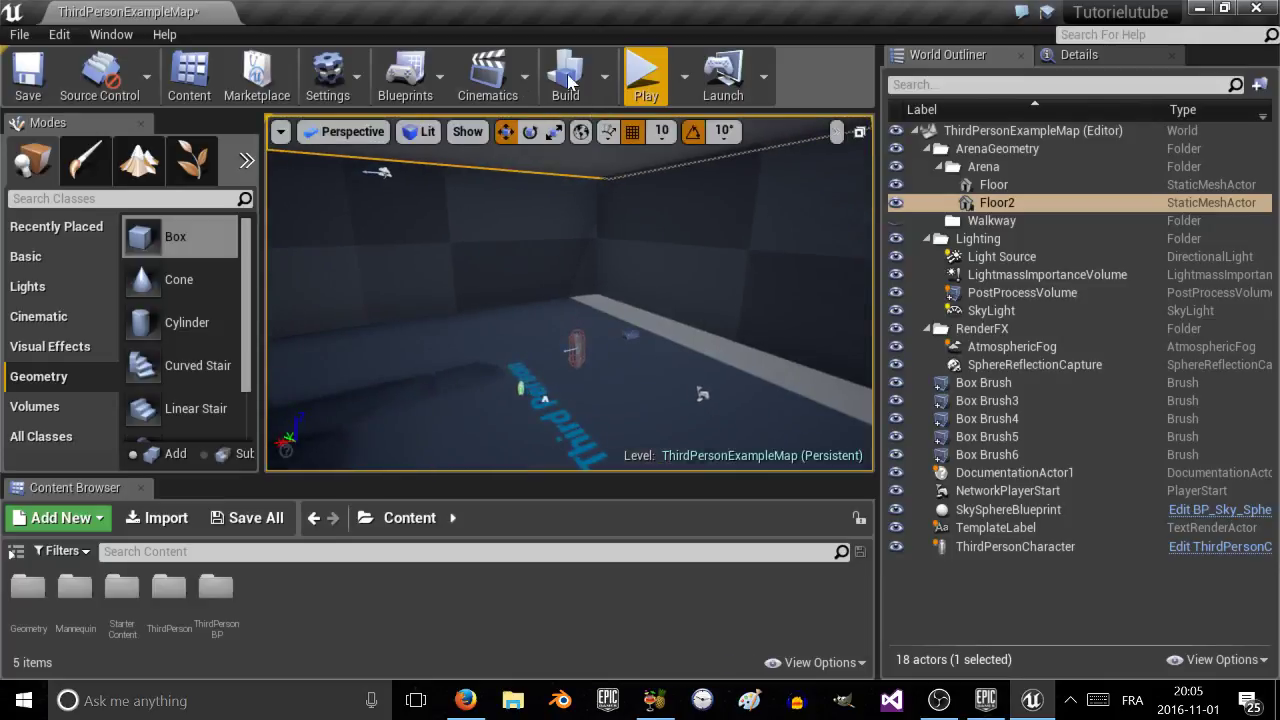
# Play-test the closed arena, running the character around under the ceiling, and end the session.
pyautogui.click(641, 78)
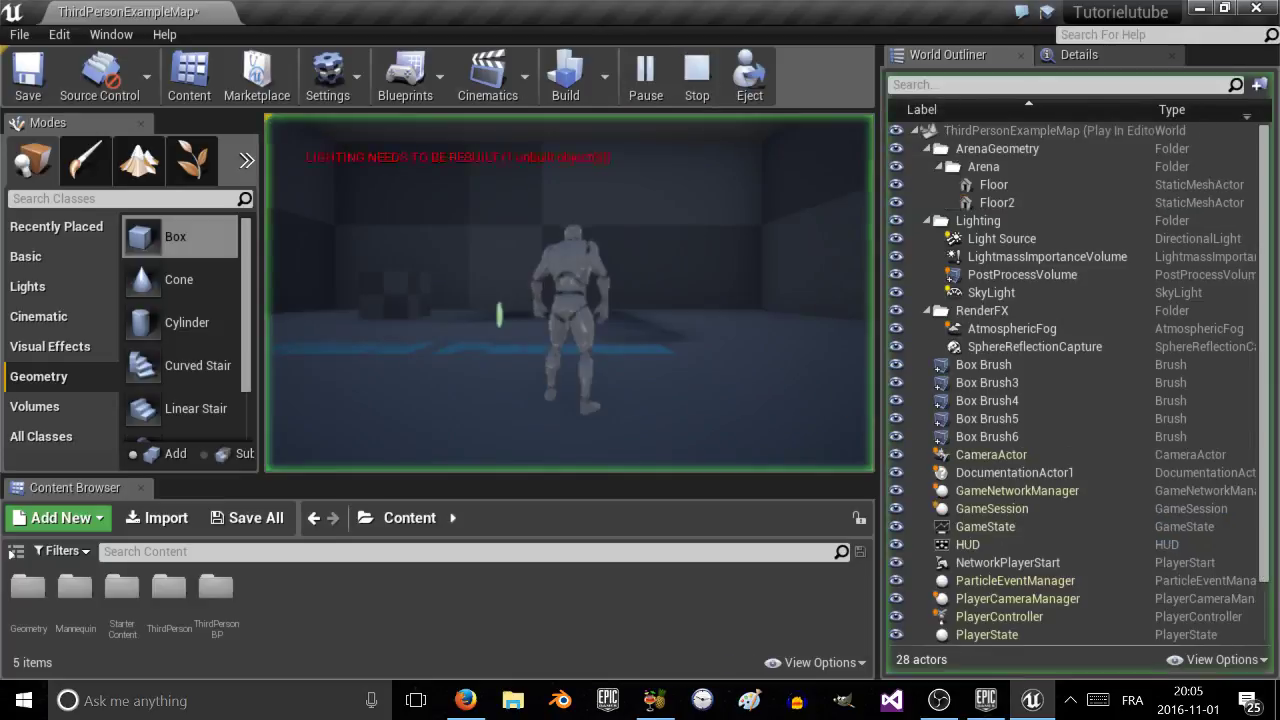
pyautogui.press('a')
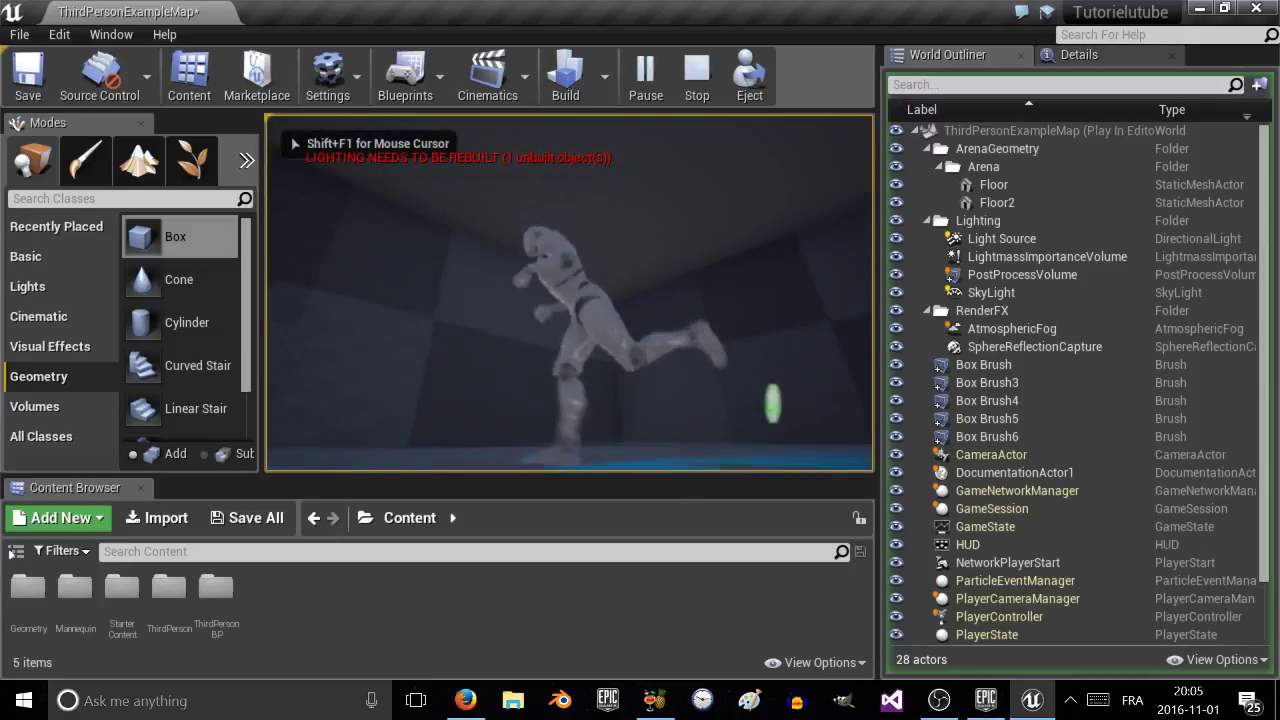
pyautogui.press('d')
pyautogui.press('a')
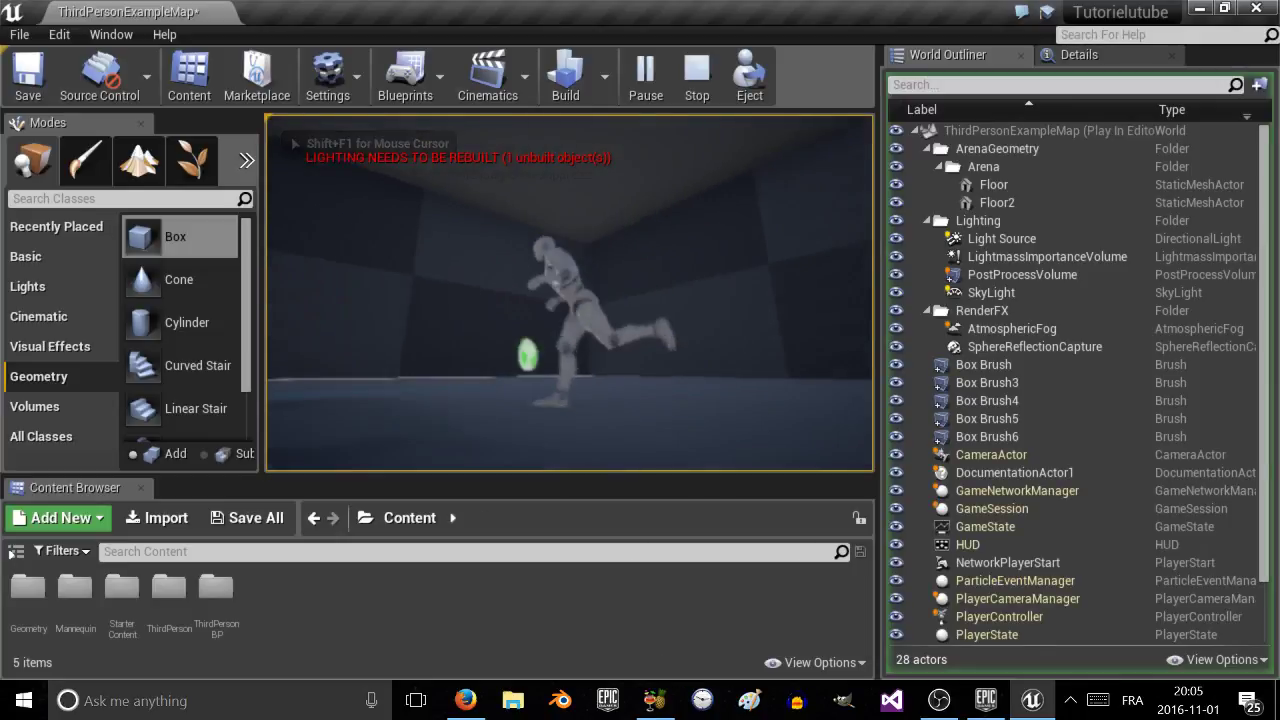
pyautogui.press('w')
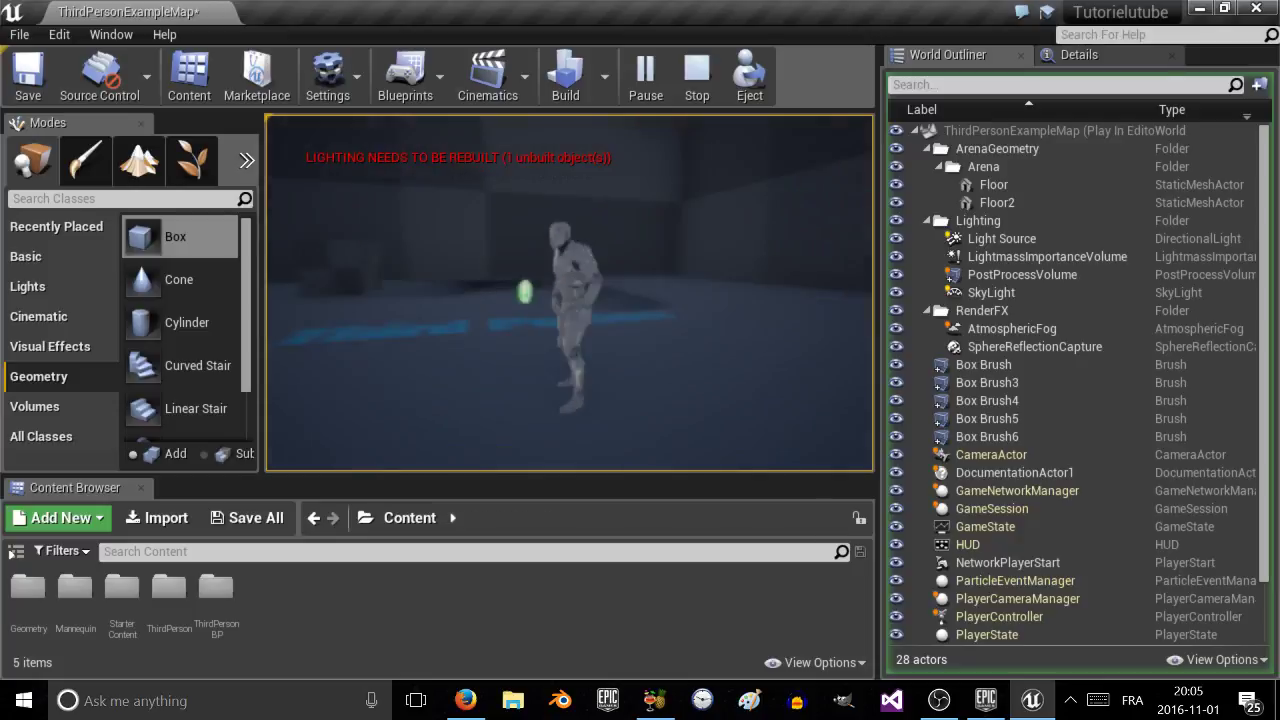
pyautogui.press('w')
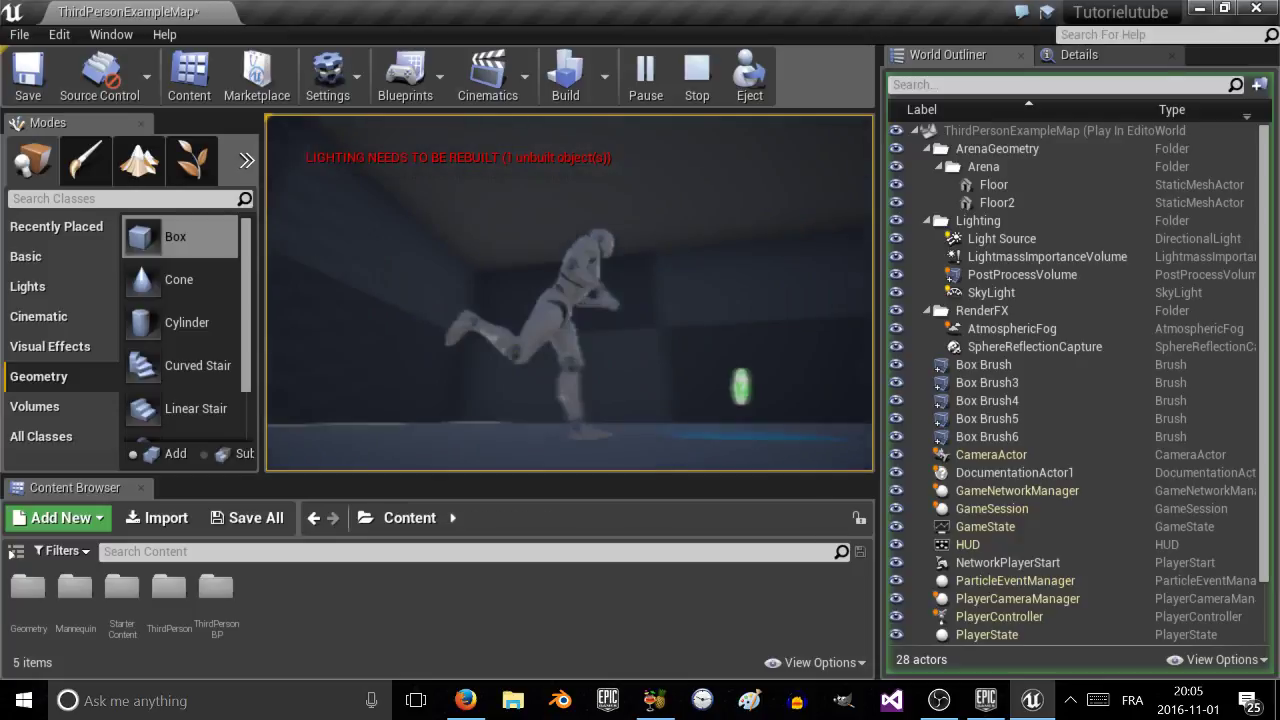
pyautogui.press('w')
pyautogui.press('Escape')
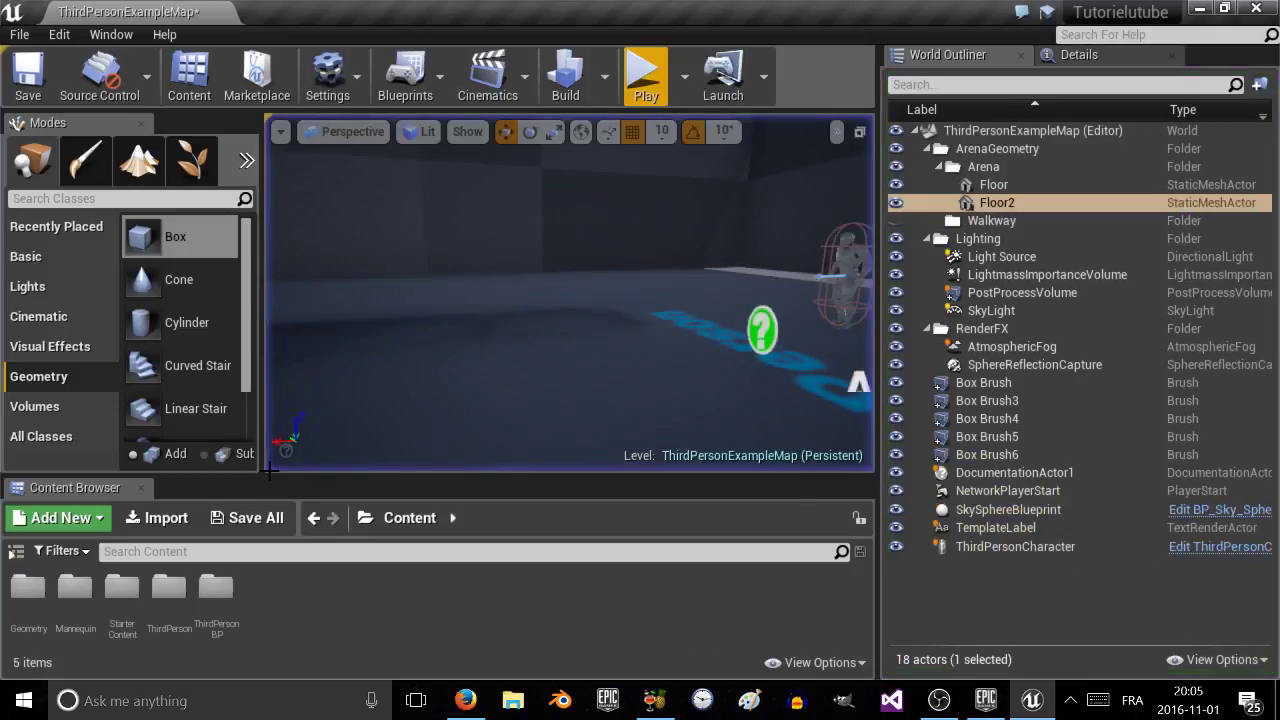
# Delete the small cube box brush standing on the arena floor.
pyautogui.moveTo(468, 350); pyautogui.dragTo(800, 330, button='right')
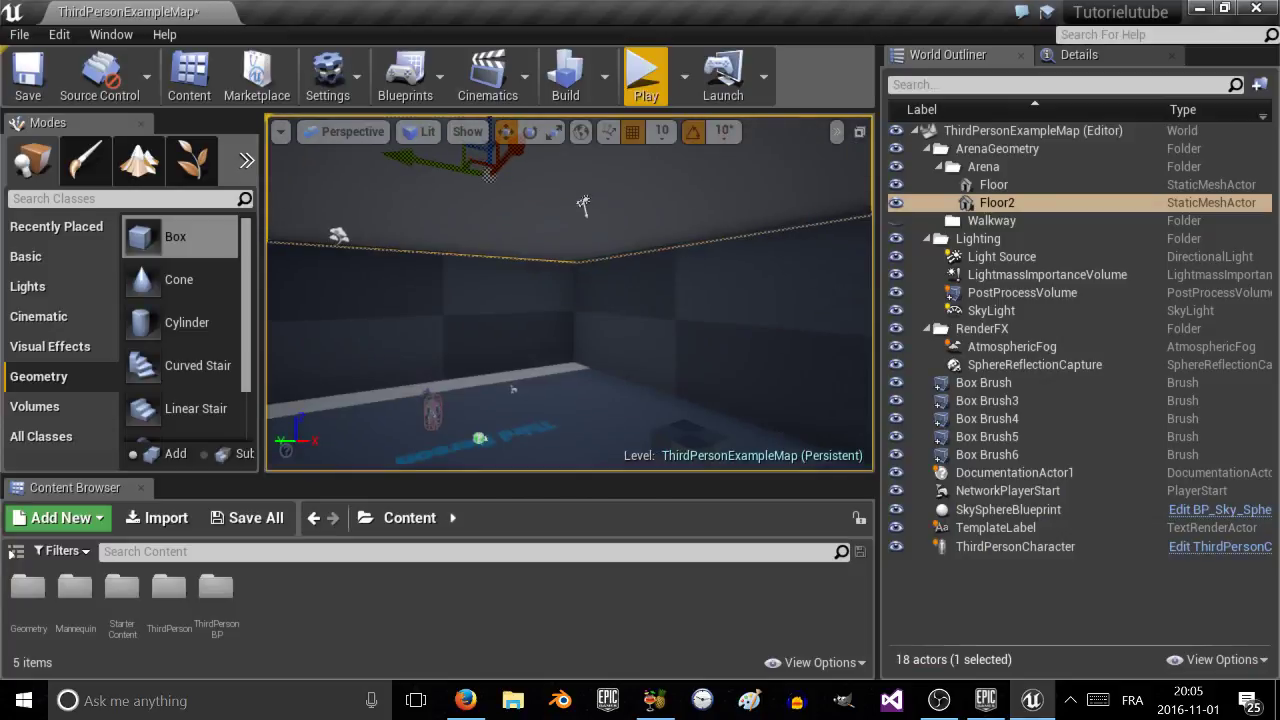
pyautogui.moveTo(485, 285); pyautogui.dragTo(489, 336, button='right')
pyautogui.click(551, 300)
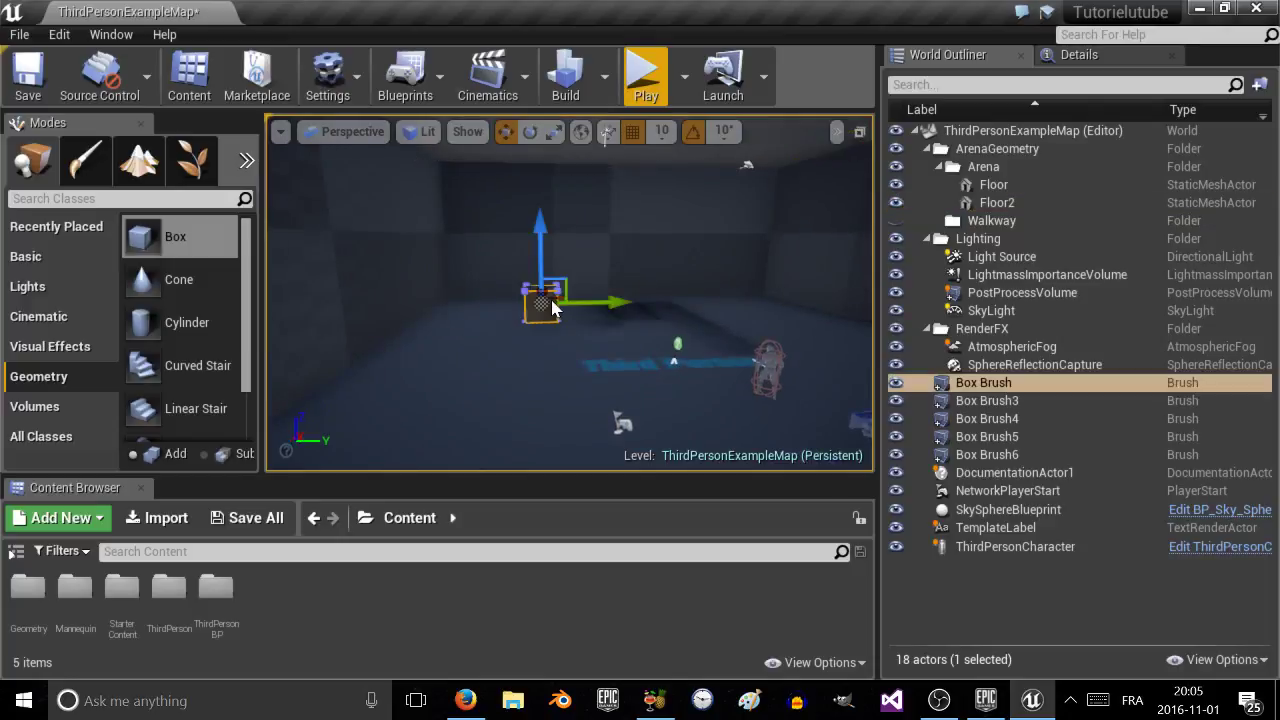
pyautogui.press('Delete')
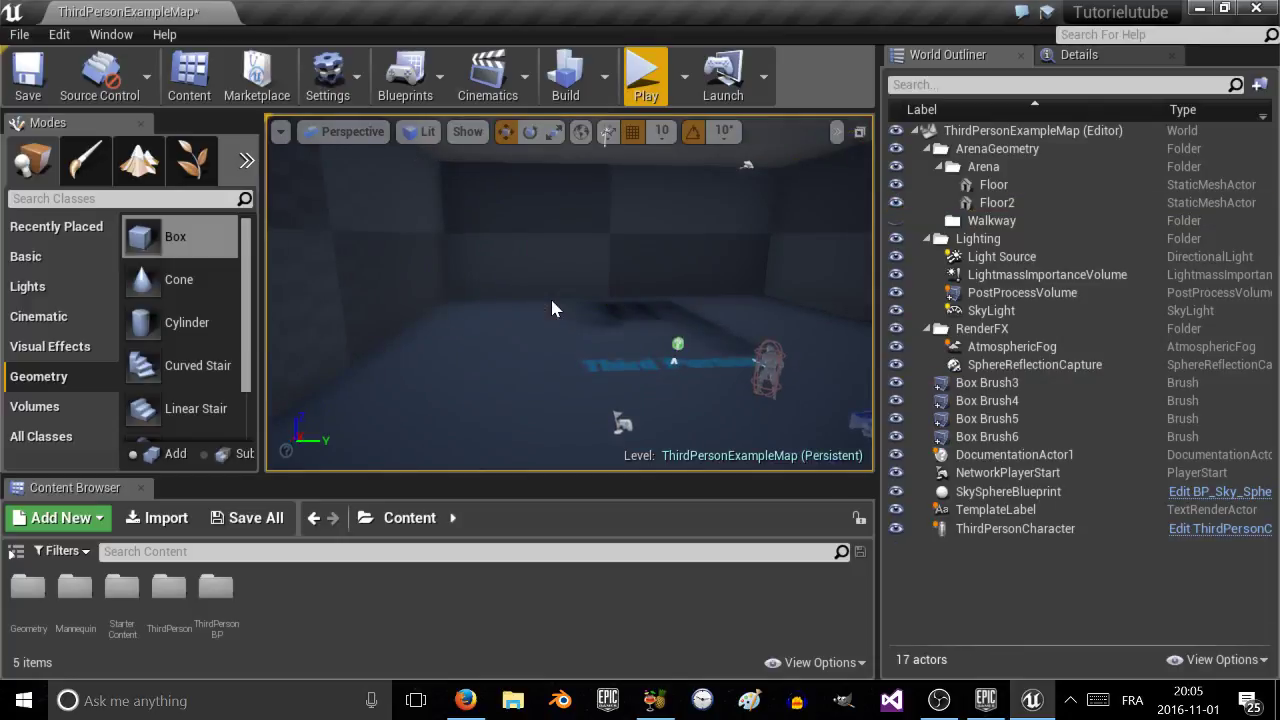
# Build the level with its lighting and close the message log.
pyautogui.click(556, 81)
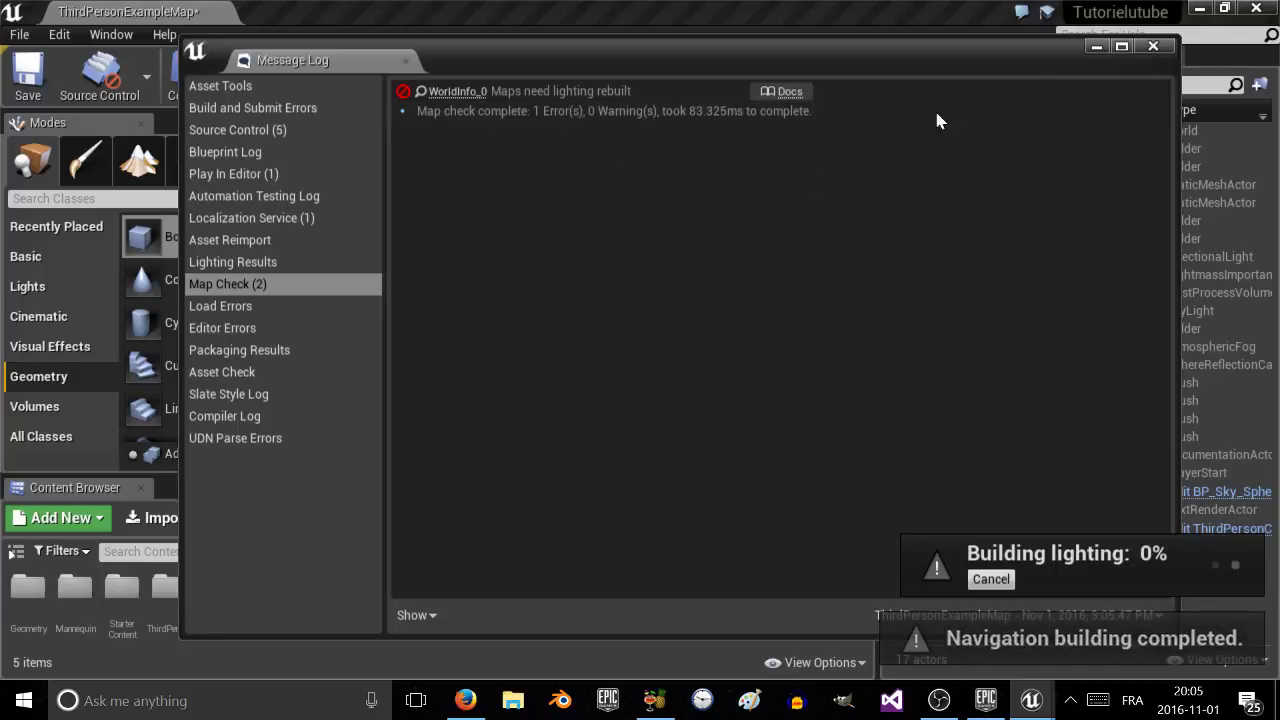
pyautogui.click(1153, 46)
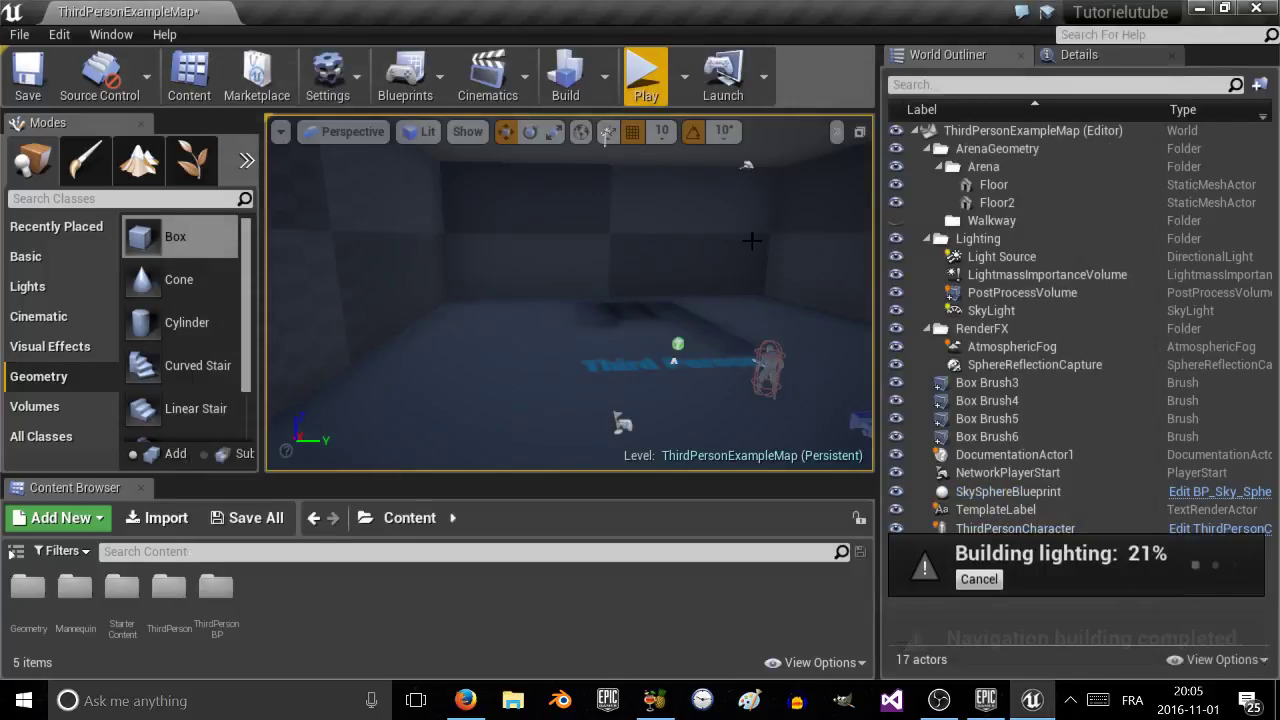
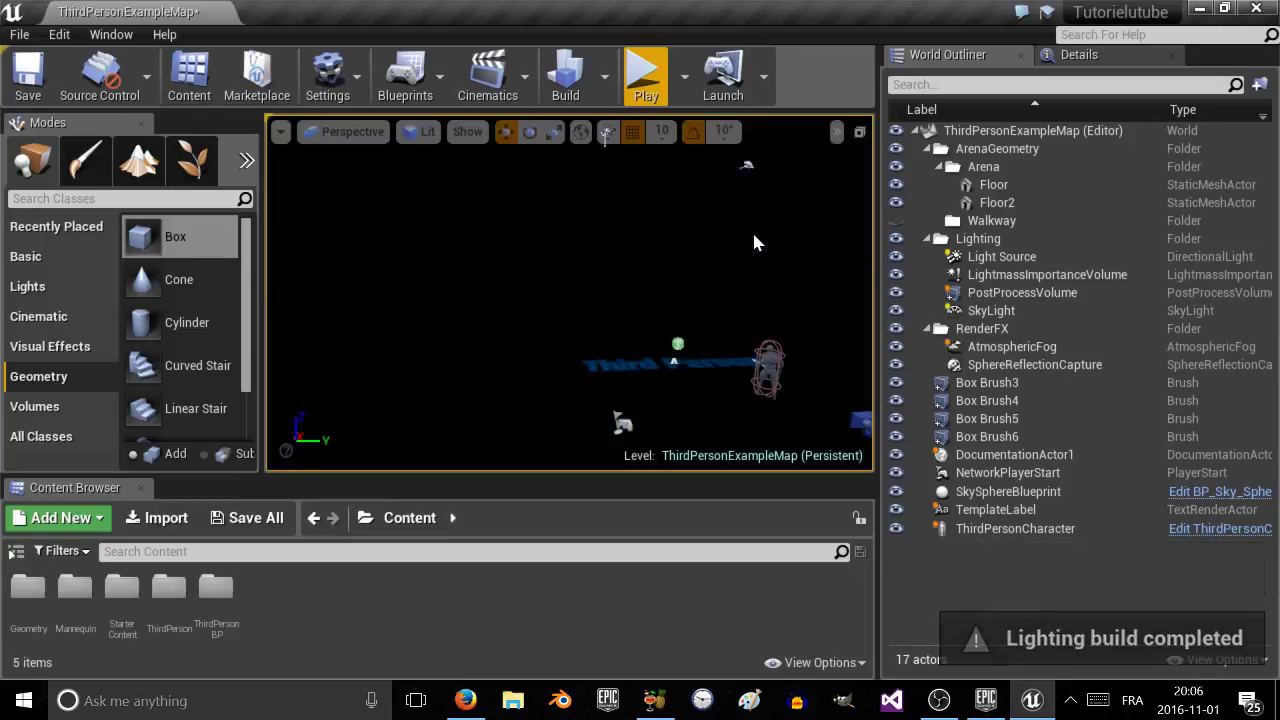
pyautogui.moveTo(746, 242); pyautogui.dragTo(690, 190, button='right')
pyautogui.press('s')
pyautogui.press('w')
pyautogui.press('w')
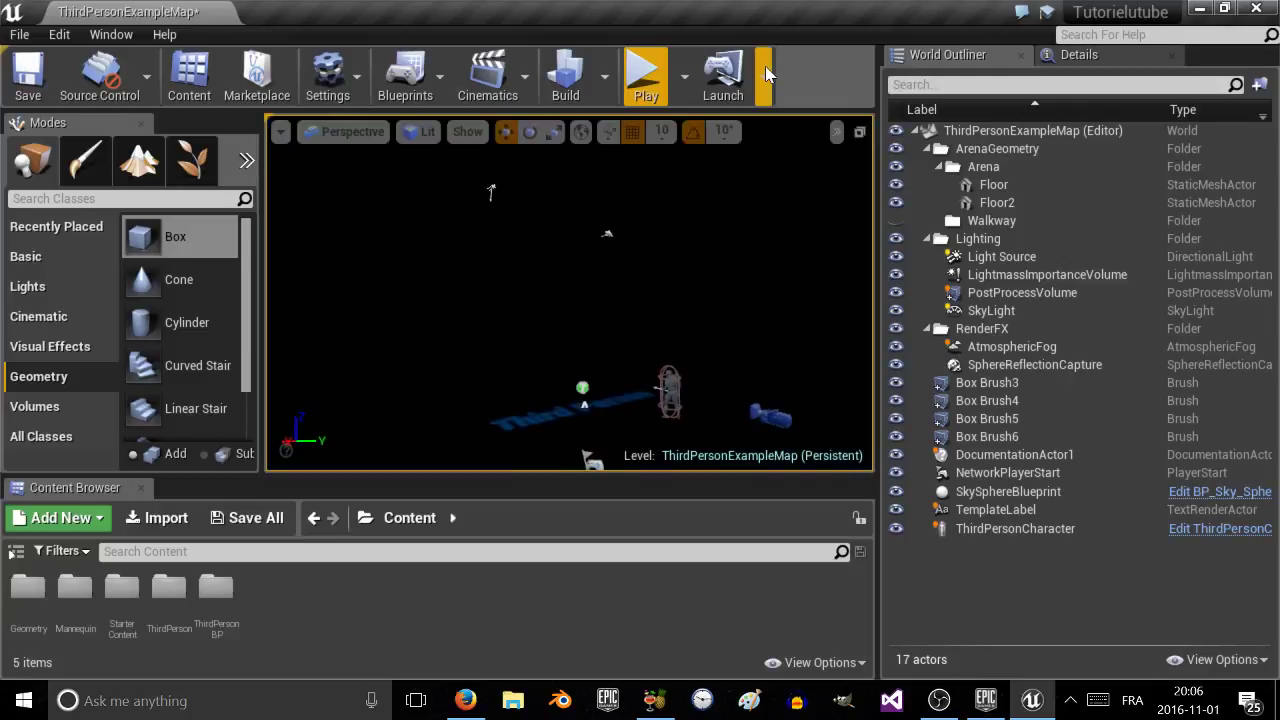
# Play-test the arena with the built lighting, running the character around, and end the session.
pyautogui.click(764, 76)
pyautogui.click(645, 75)
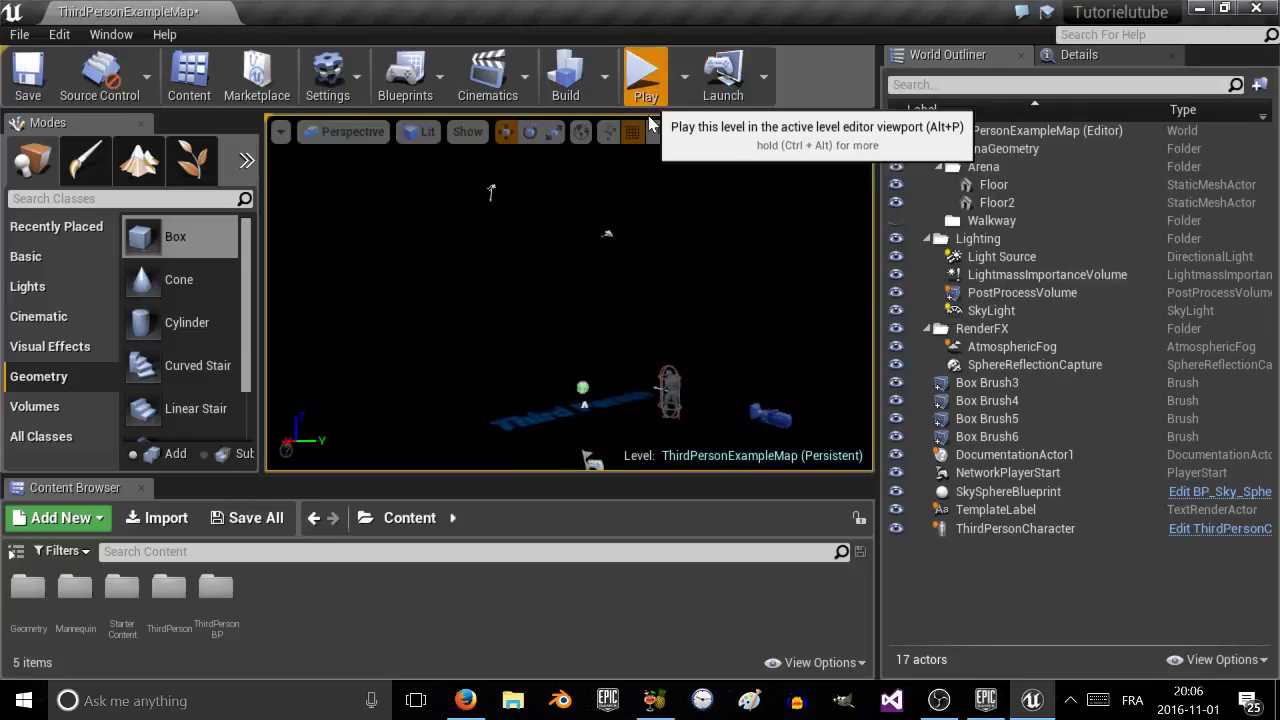
pyautogui.press('a')
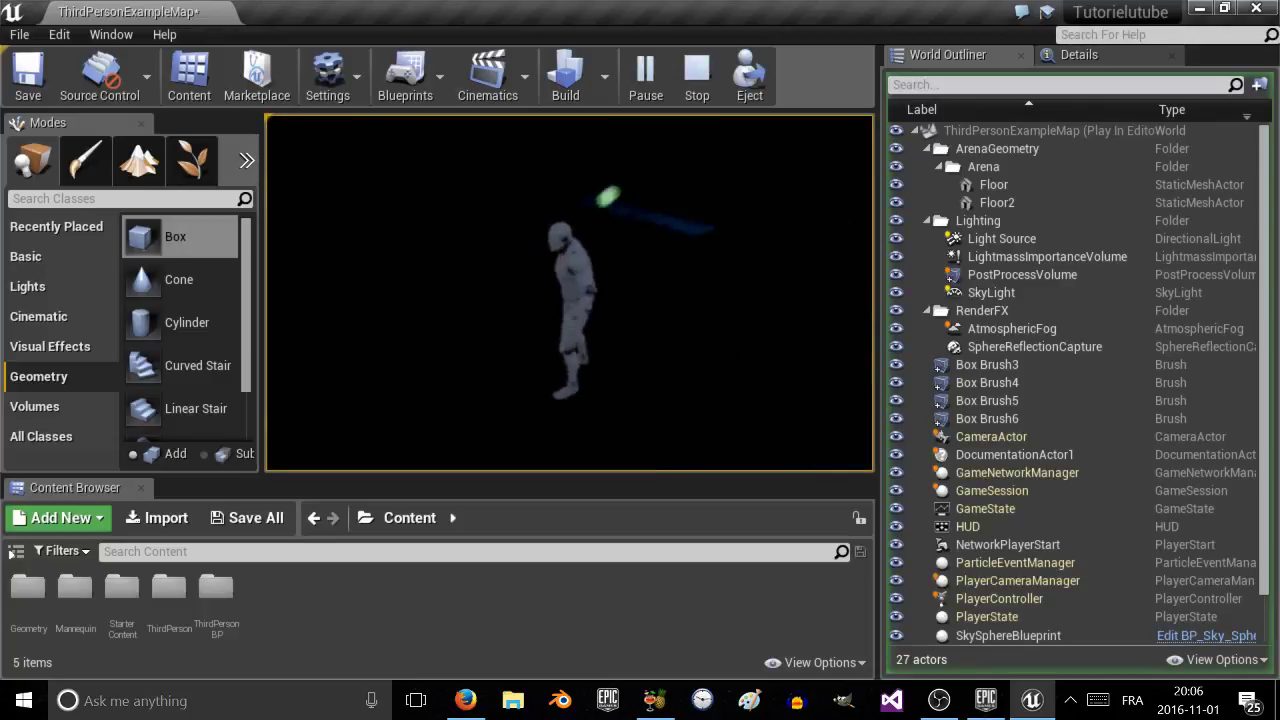
pyautogui.press('s')
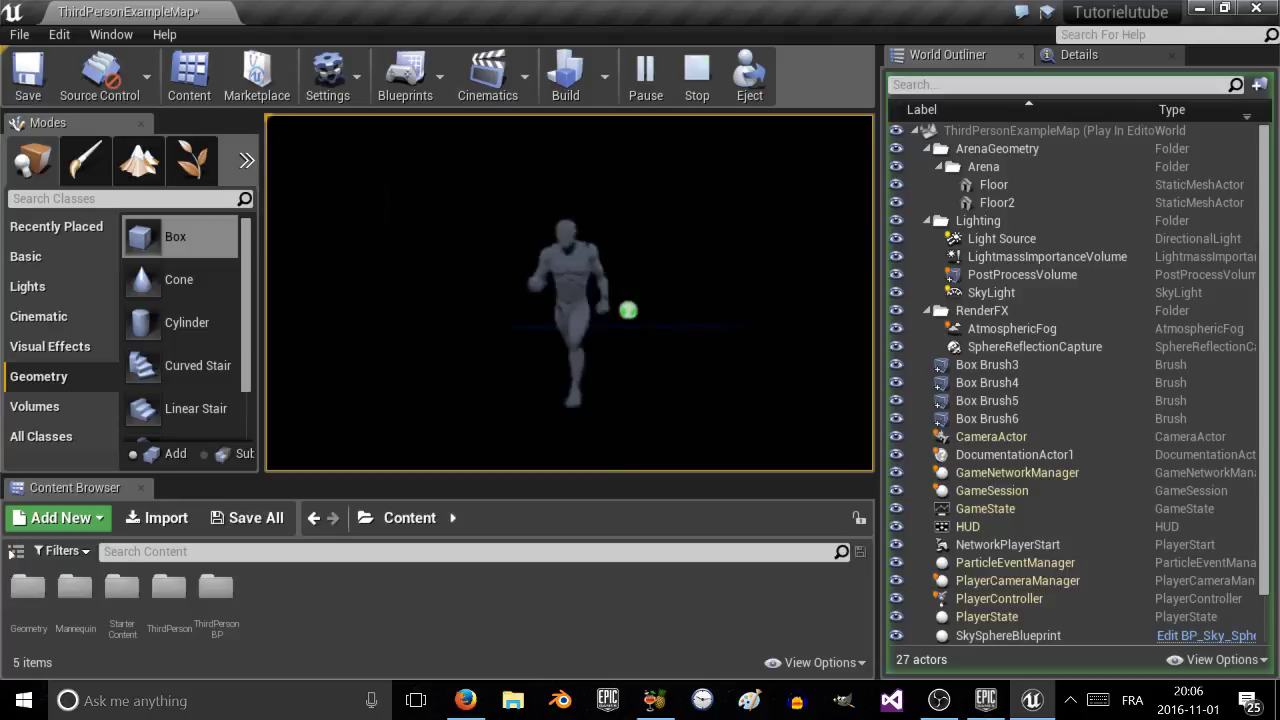
pyautogui.press('Escape')
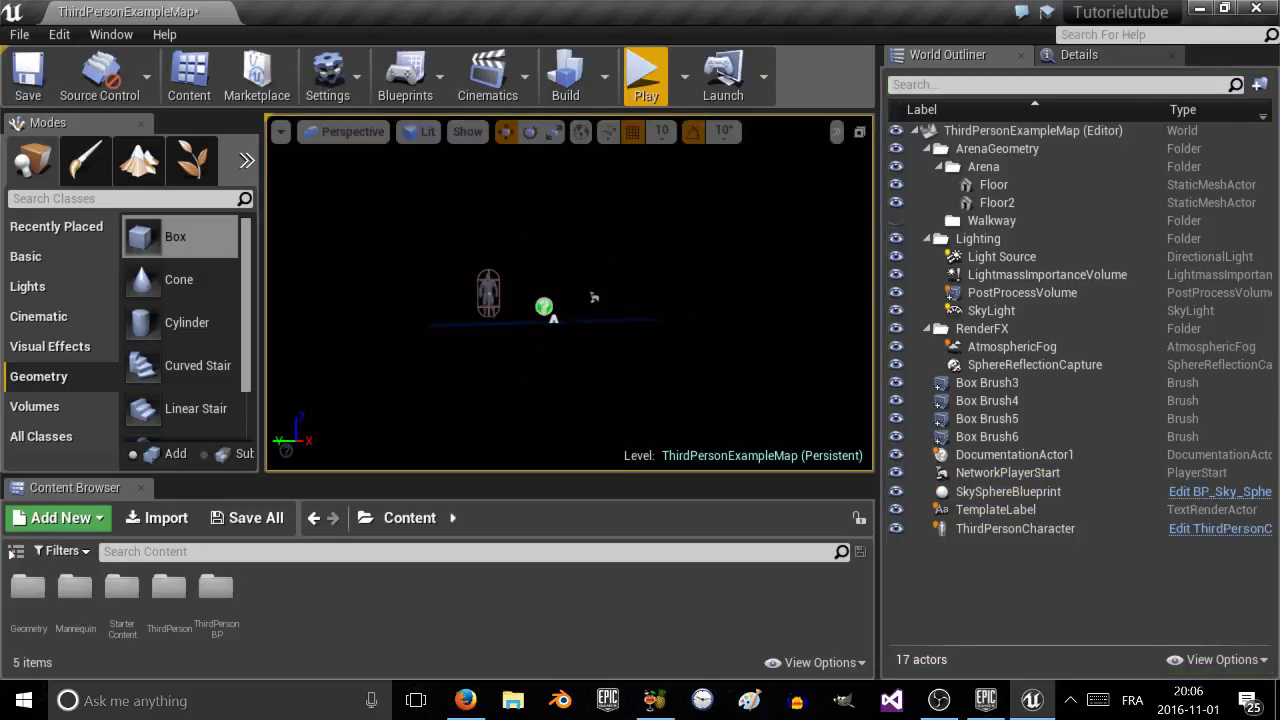
# Switch the perspective viewport's view mode to Unlit.
pyautogui.moveTo(570, 293); pyautogui.dragTo(500, 270, button='right')
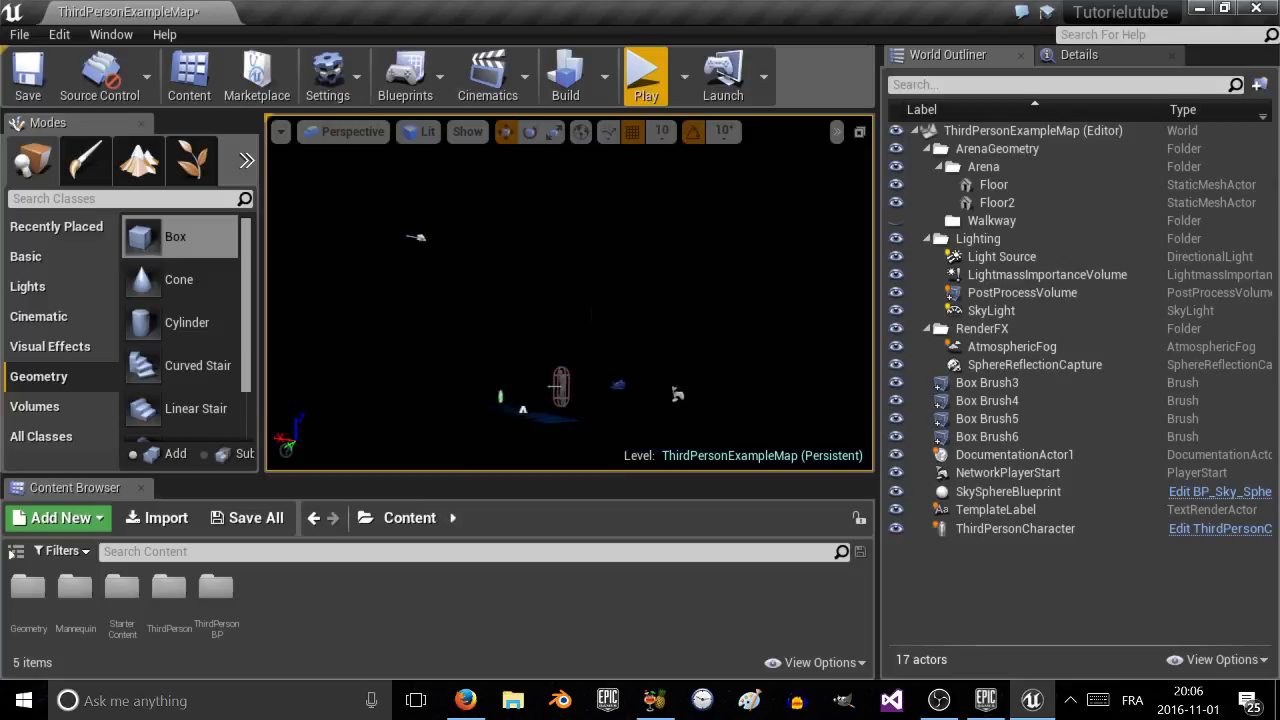
pyautogui.click(421, 134)
pyautogui.click(439, 194)
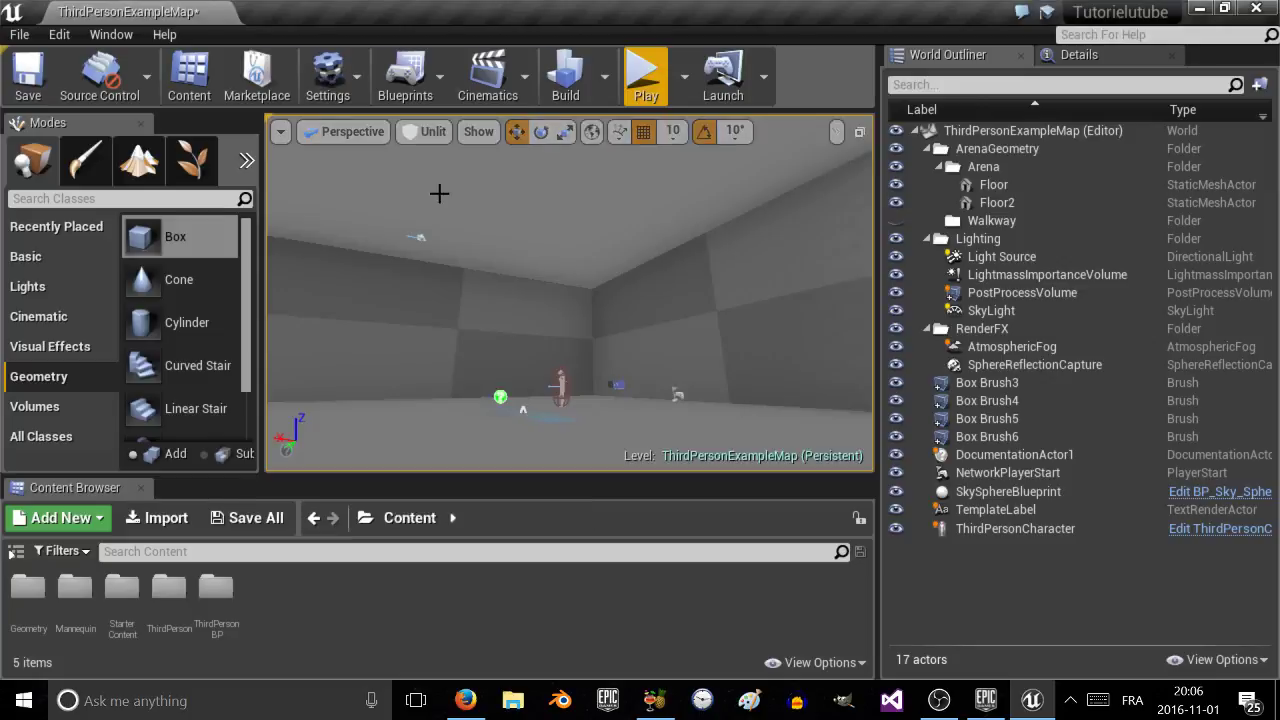
# Raise the Light Source directional light from inside the room to above the ceiling.
pyautogui.moveTo(570, 300)
pyautogui.mouseDown(button='right')
pyautogui.moveTo(600, 300)
pyautogui.moveTo(570, 300)
pyautogui.moveTo(558, 280)
pyautogui.moveTo(551, 310)
pyautogui.mouseUp(button='right')
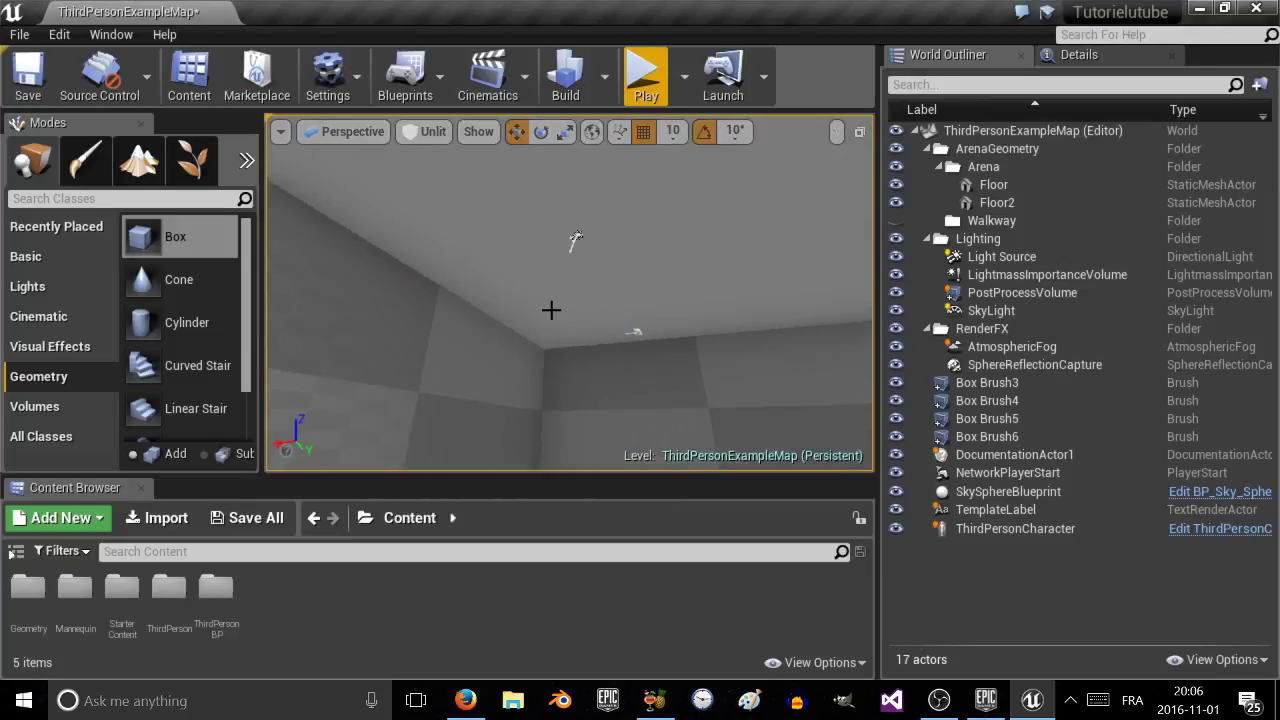
pyautogui.click(576, 238)
pyautogui.moveTo(592, 254); pyautogui.dragTo(560, 236, button='right')
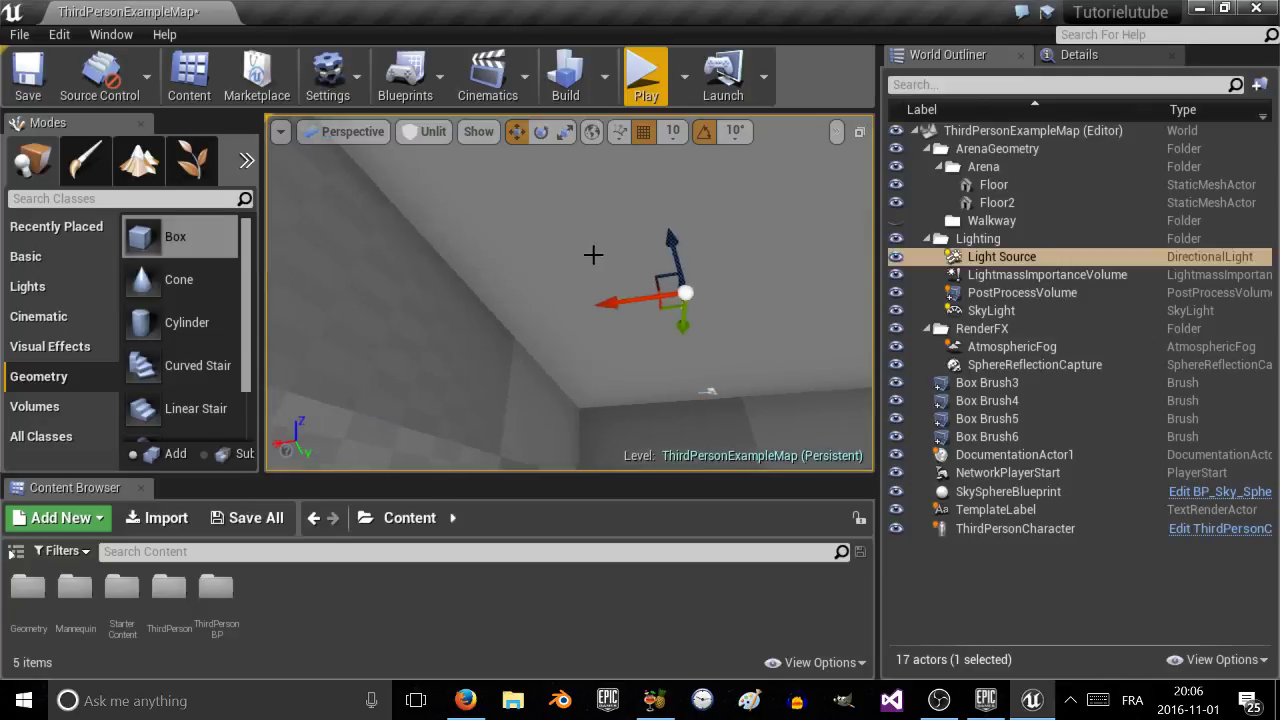
pyautogui.moveTo(680, 253); pyautogui.dragTo(729, 277)
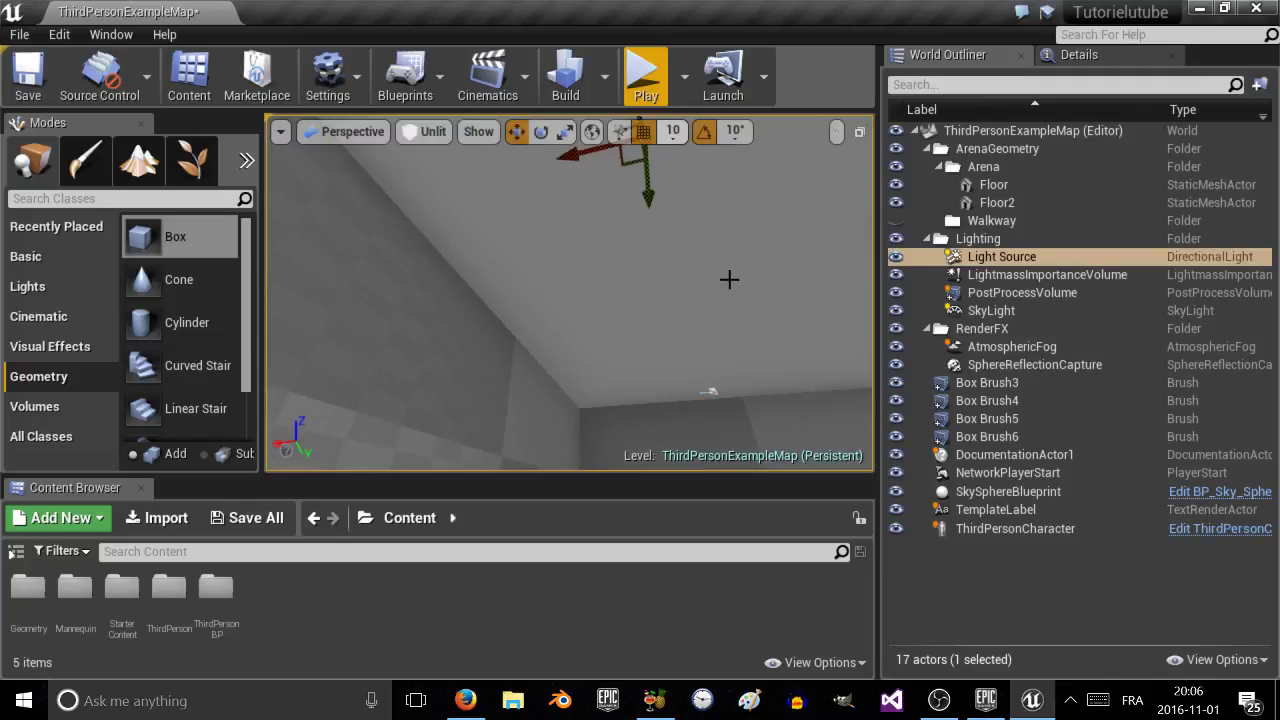
# Raise the AtmosphericFog actor from inside the room to above the ceiling.
pyautogui.click(711, 389)
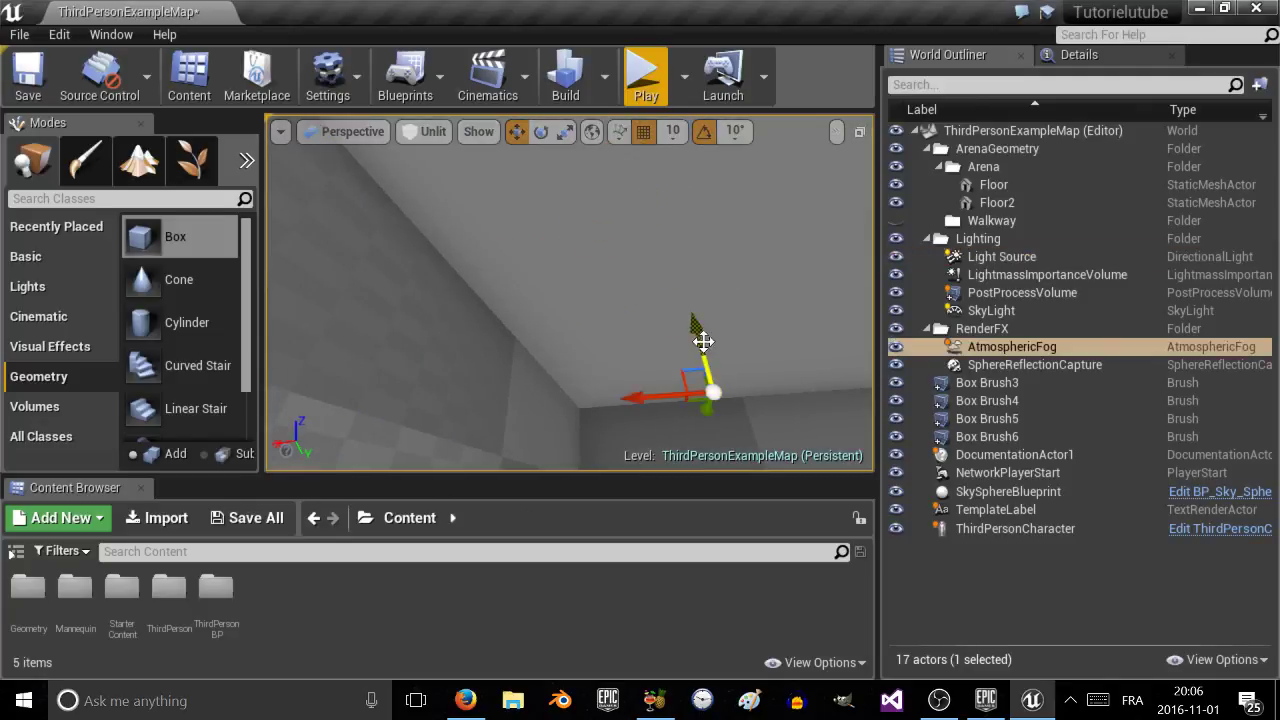
pyautogui.moveTo(703, 341); pyautogui.dragTo(714, 274)
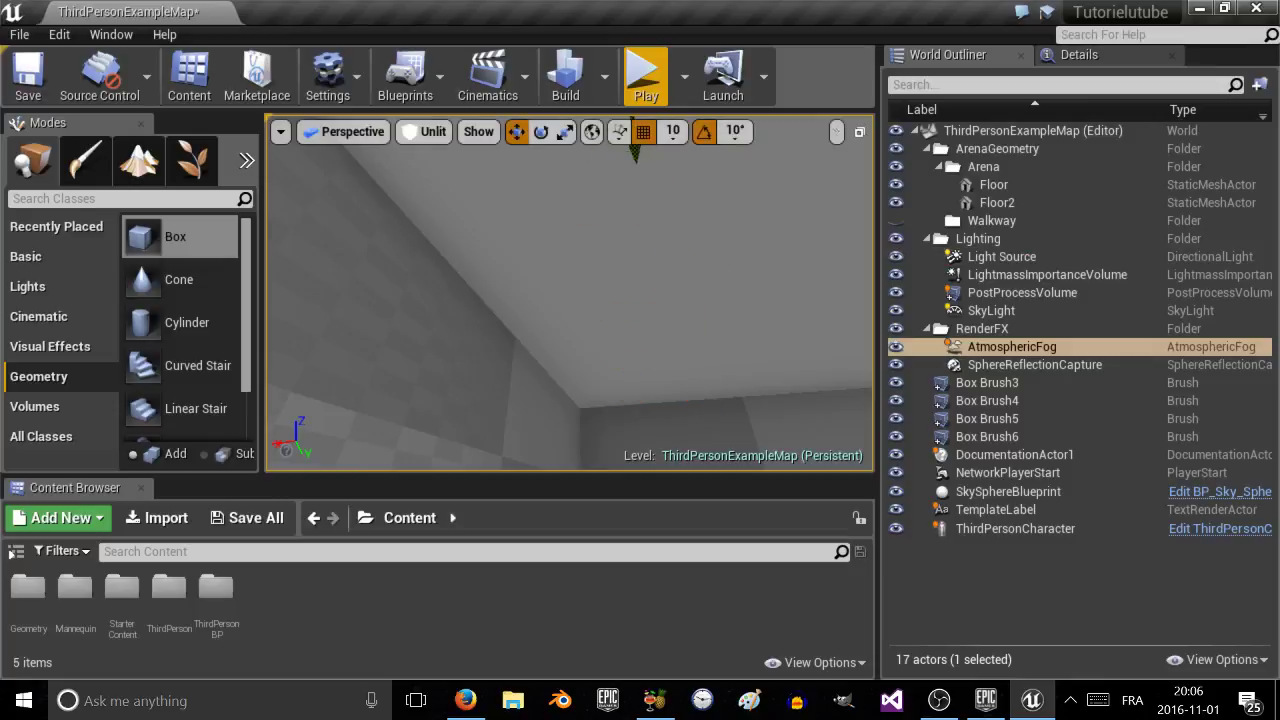
pyautogui.moveTo(774, 283)
pyautogui.mouseDown(button='right')
pyautogui.moveTo(772, 200)
pyautogui.moveTo(760, 195)
pyautogui.moveTo(750, 225)
pyautogui.moveTo(774, 283)
pyautogui.mouseUp(button='right')
pyautogui.press('w')
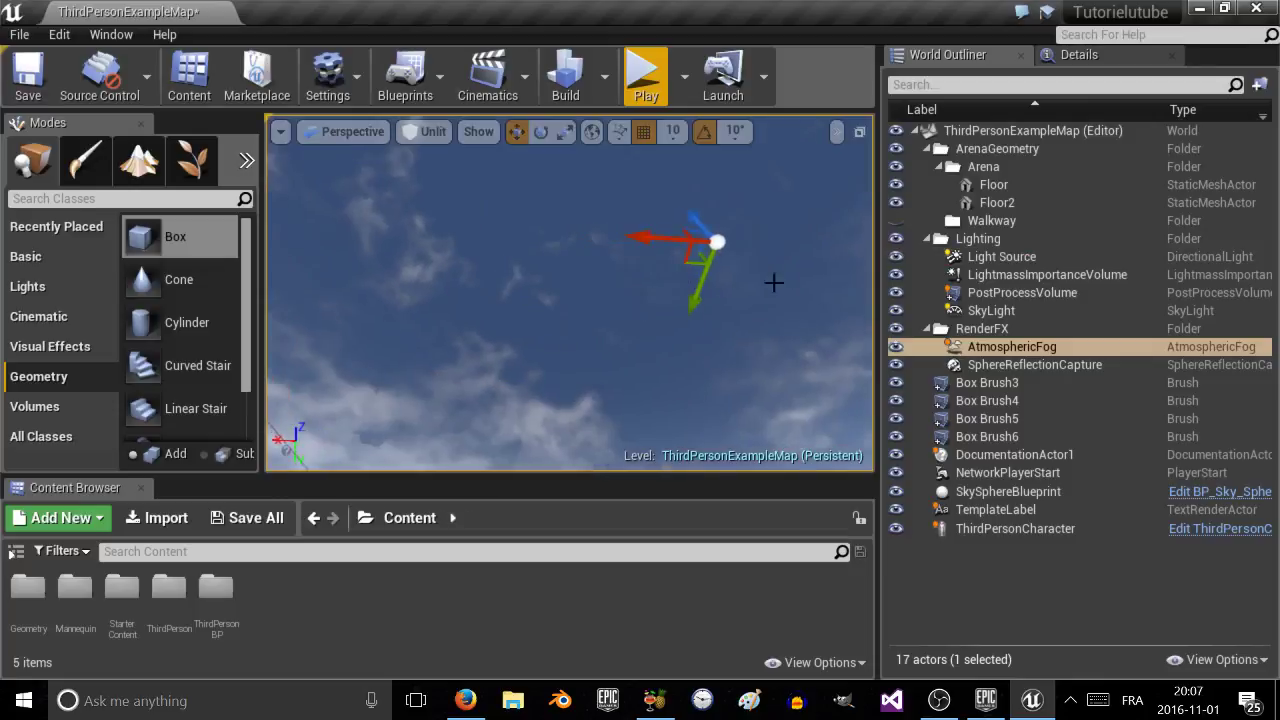
# Delete the AtmosphericFog actor from the level.
pyautogui.rightClick(986, 346)
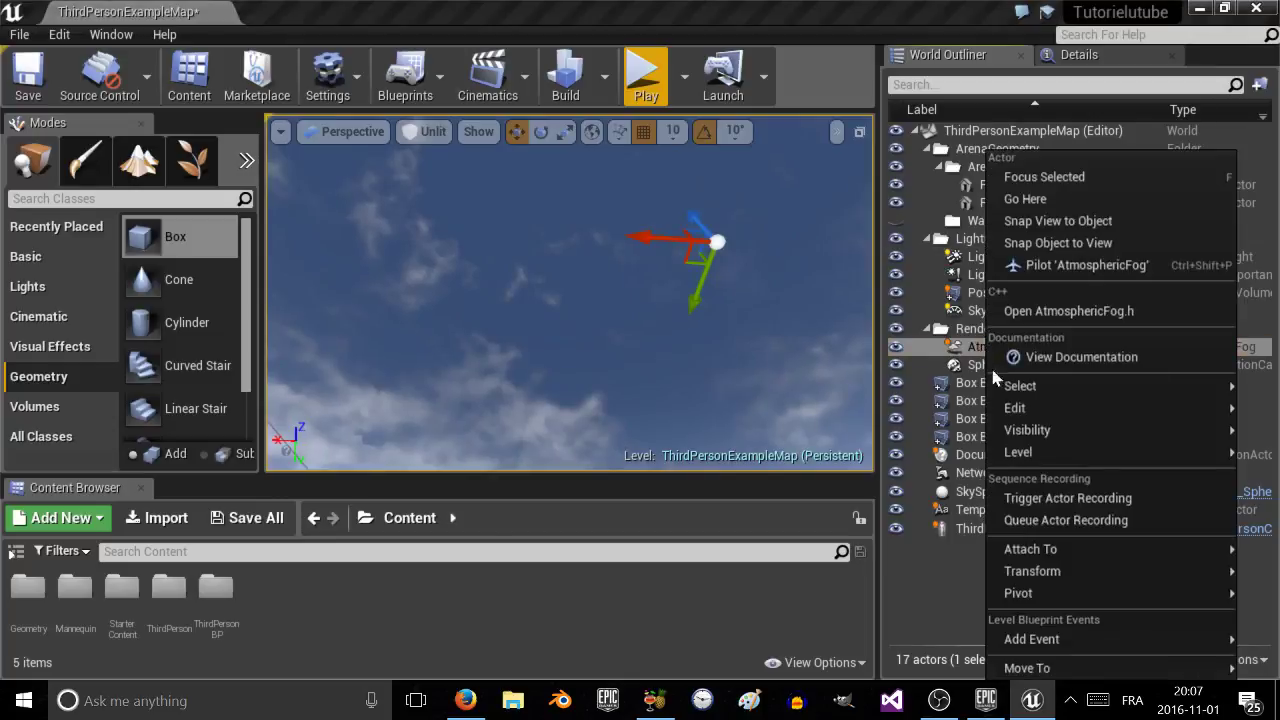
pyautogui.click(957, 347)
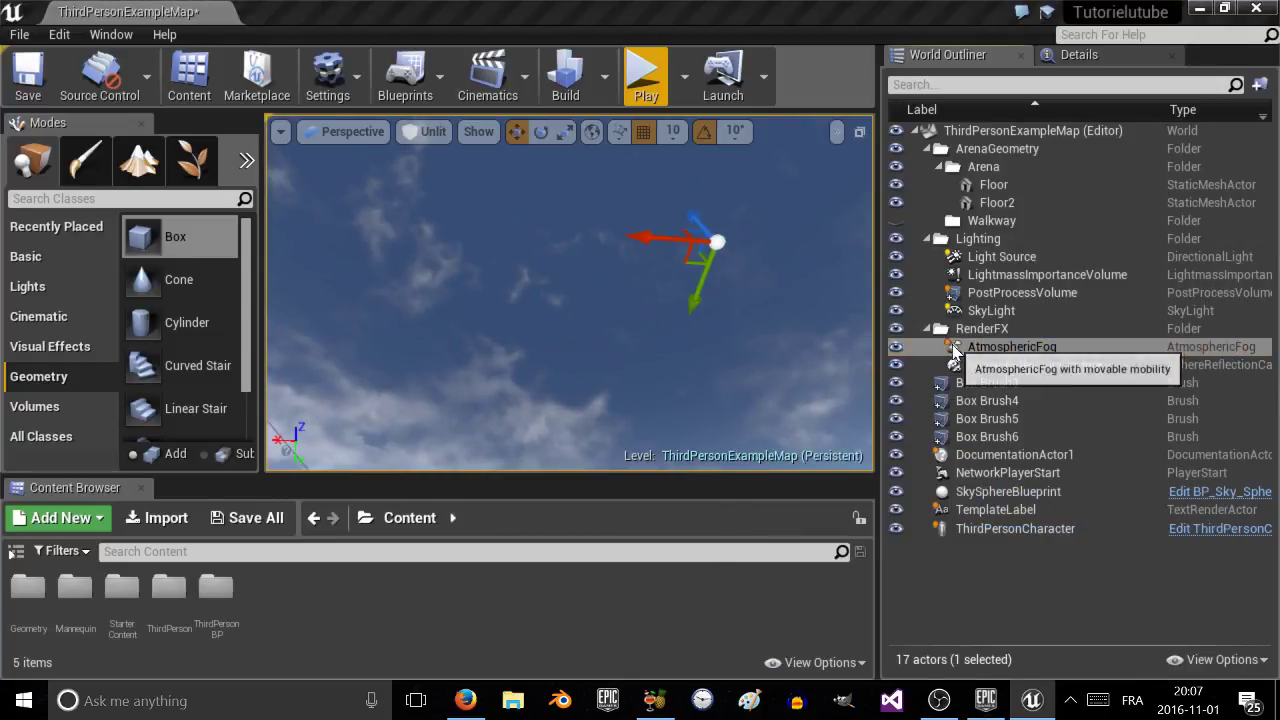
pyautogui.click(962, 347)
pyautogui.press('Delete')
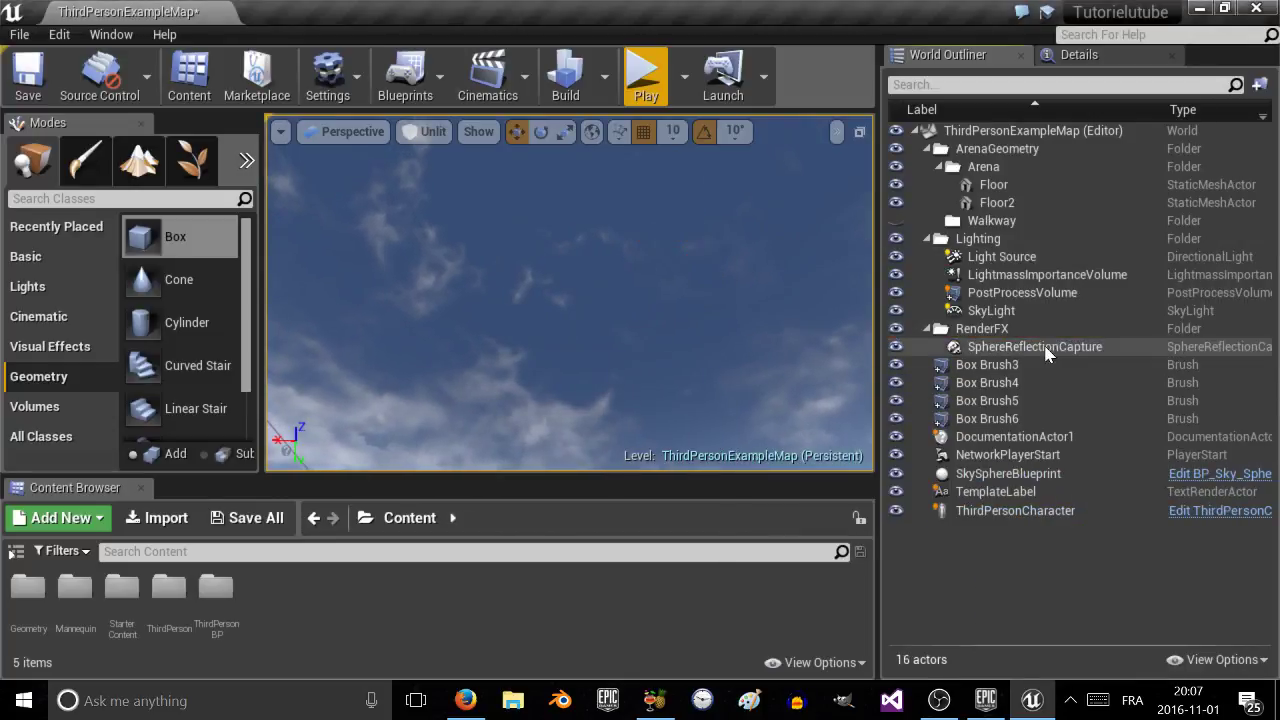
# Check the arena's interior in the Lit view mode without the fog actor.
pyautogui.moveTo(577, 300); pyautogui.dragTo(385, 214, button='right')
pyautogui.press('w')
pyautogui.press('a')
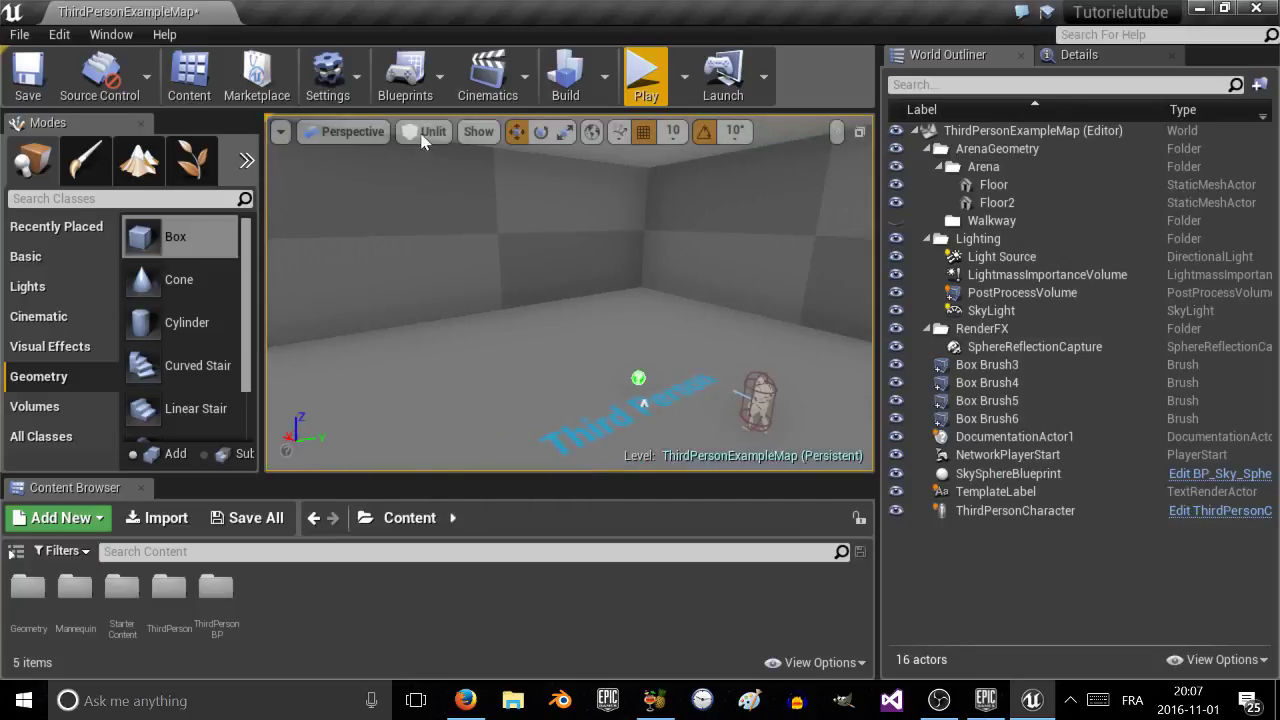
pyautogui.click(421, 141)
pyautogui.click(425, 166)
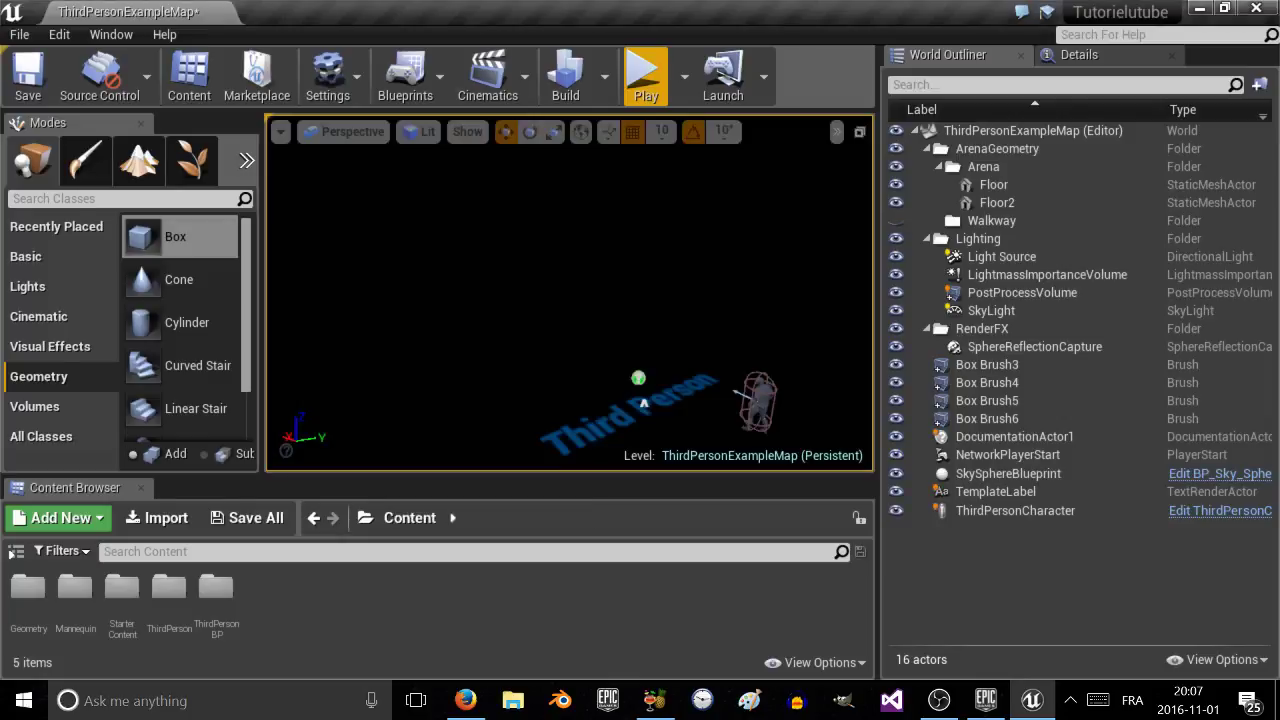
# Switch the perspective viewport to the Wireframe view mode and examine the arena's geometry around the character.
pyautogui.click(413, 145)
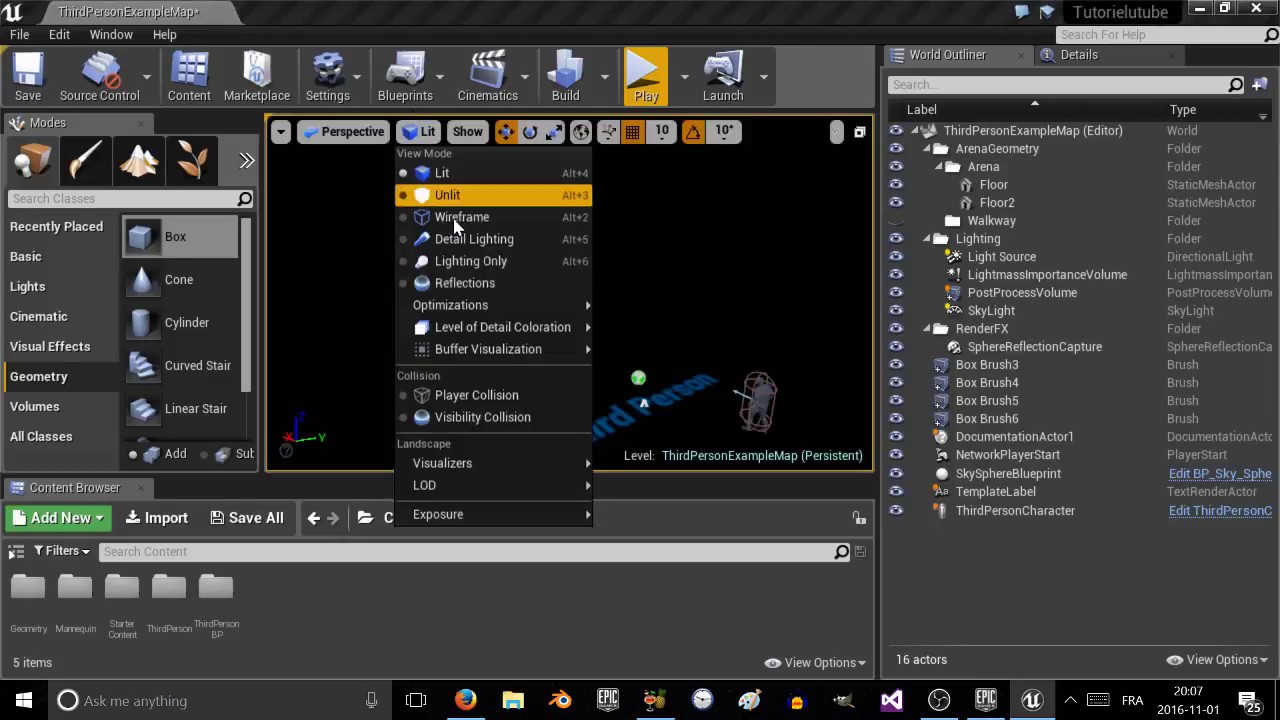
pyautogui.click(448, 213)
pyautogui.moveTo(528, 285); pyautogui.dragTo(320, 355, button='right')
pyautogui.press('w')
pyautogui.moveTo(568, 293); pyautogui.dragTo(670, 310, button='right')
pyautogui.press('w')
pyautogui.moveTo(512, 304); pyautogui.dragTo(505, 298, button='right')
# Switch the viewport to the Lighting Only view mode and examine how light falls on the character and arena.
pyautogui.click(435, 135)
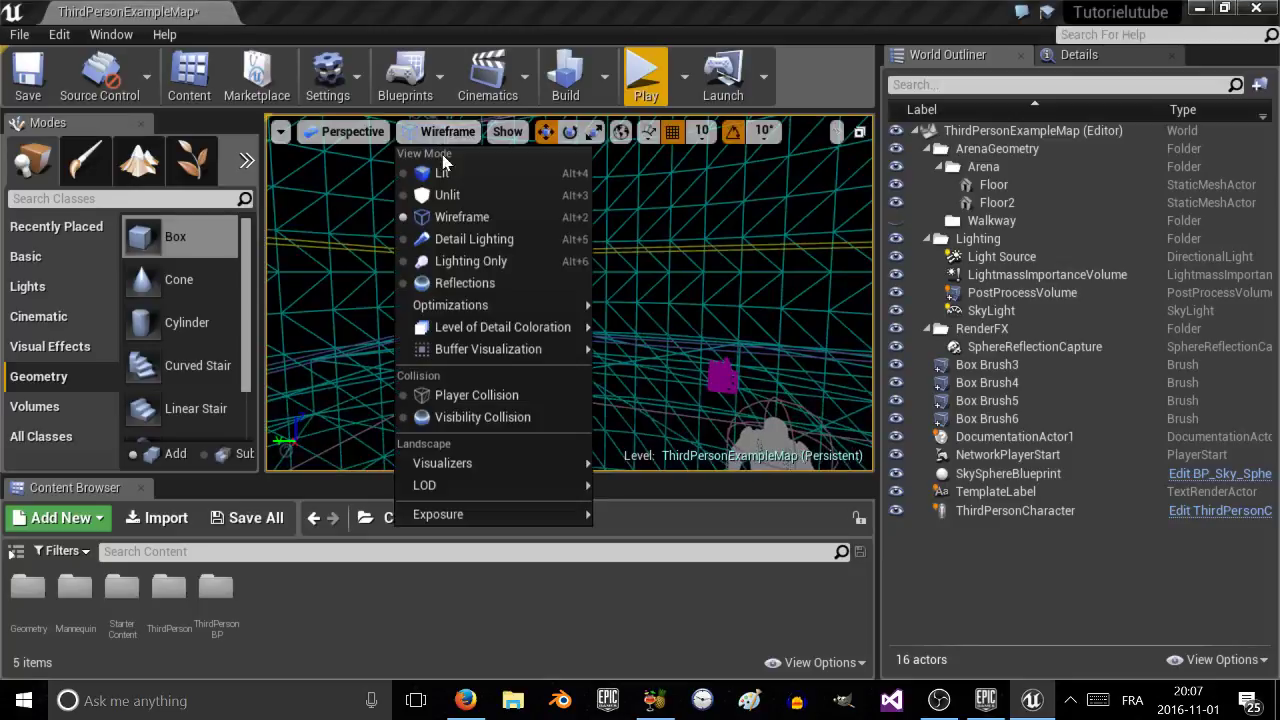
pyautogui.click(465, 261)
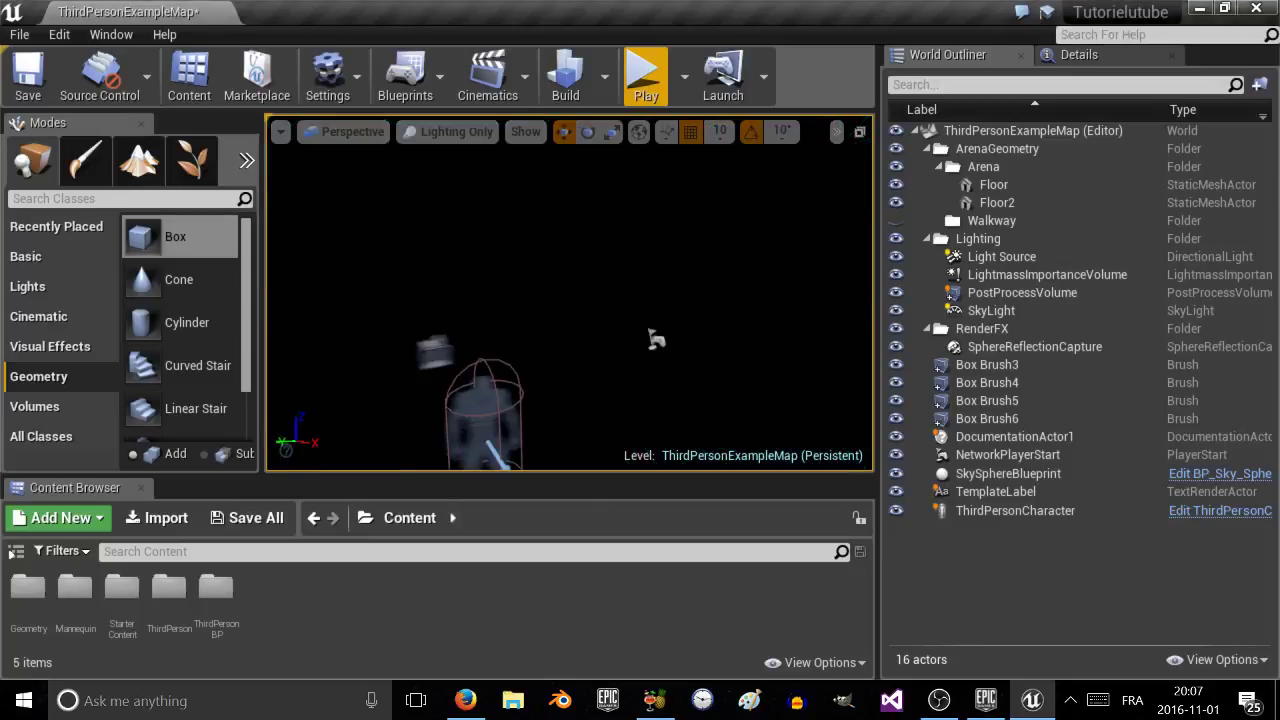
pyautogui.moveTo(482, 290); pyautogui.dragTo(350, 276, button='right')
pyautogui.press('s')
pyautogui.press('w')
pyautogui.press('d')
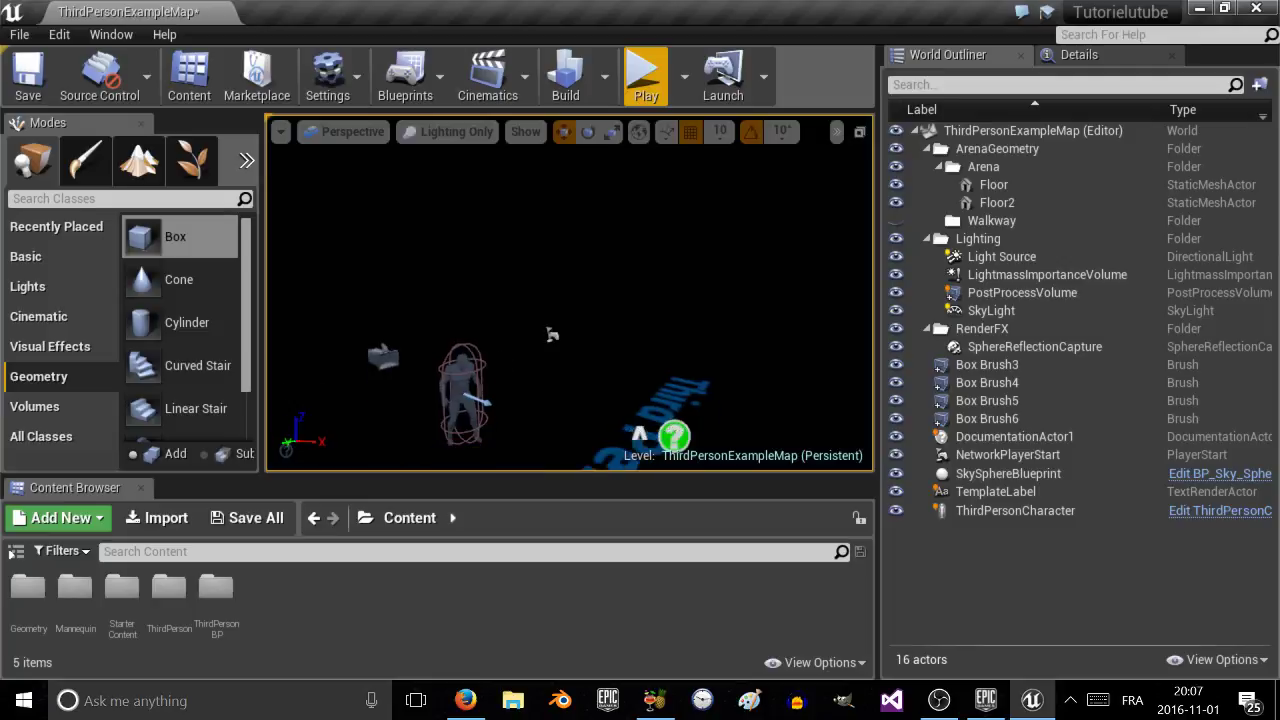
# Switch the viewport to the Reflections view mode and examine the character up close and the arena from outside.
pyautogui.click(469, 137)
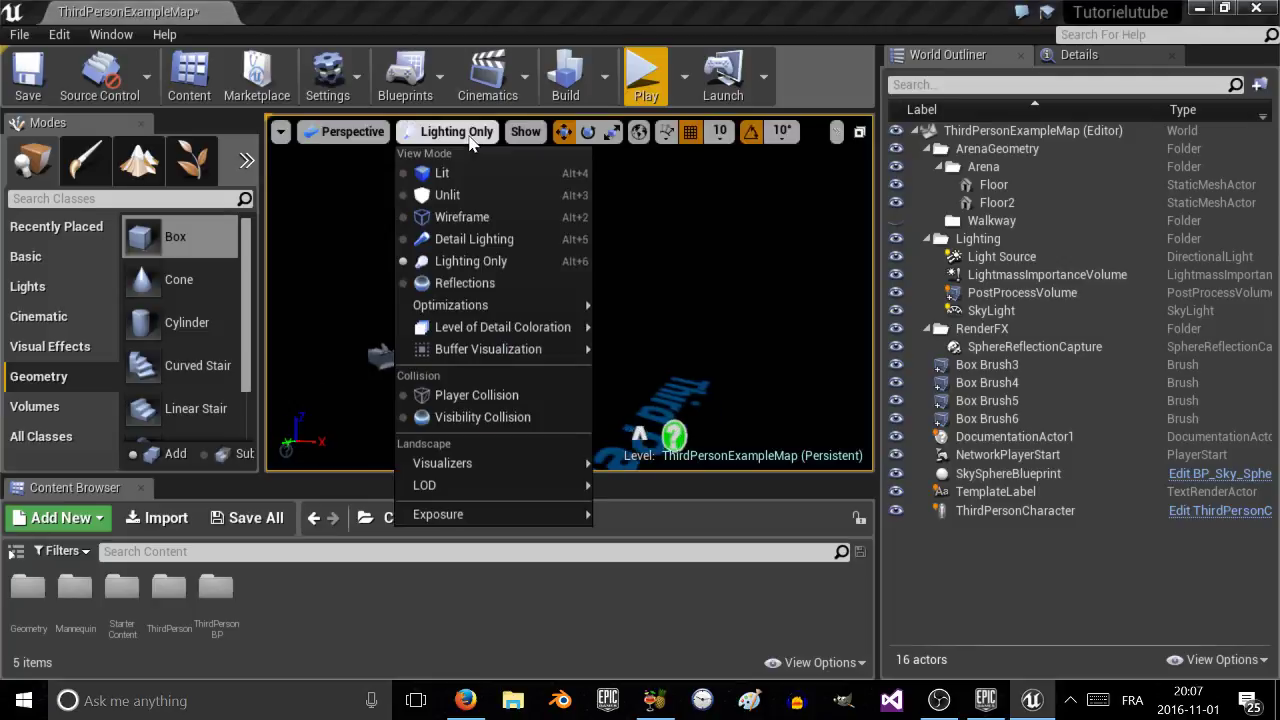
pyautogui.click(465, 283)
pyautogui.moveTo(470, 290); pyautogui.dragTo(467, 330, button='right')
pyautogui.press('w')
pyautogui.press('w')
pyautogui.press('s')
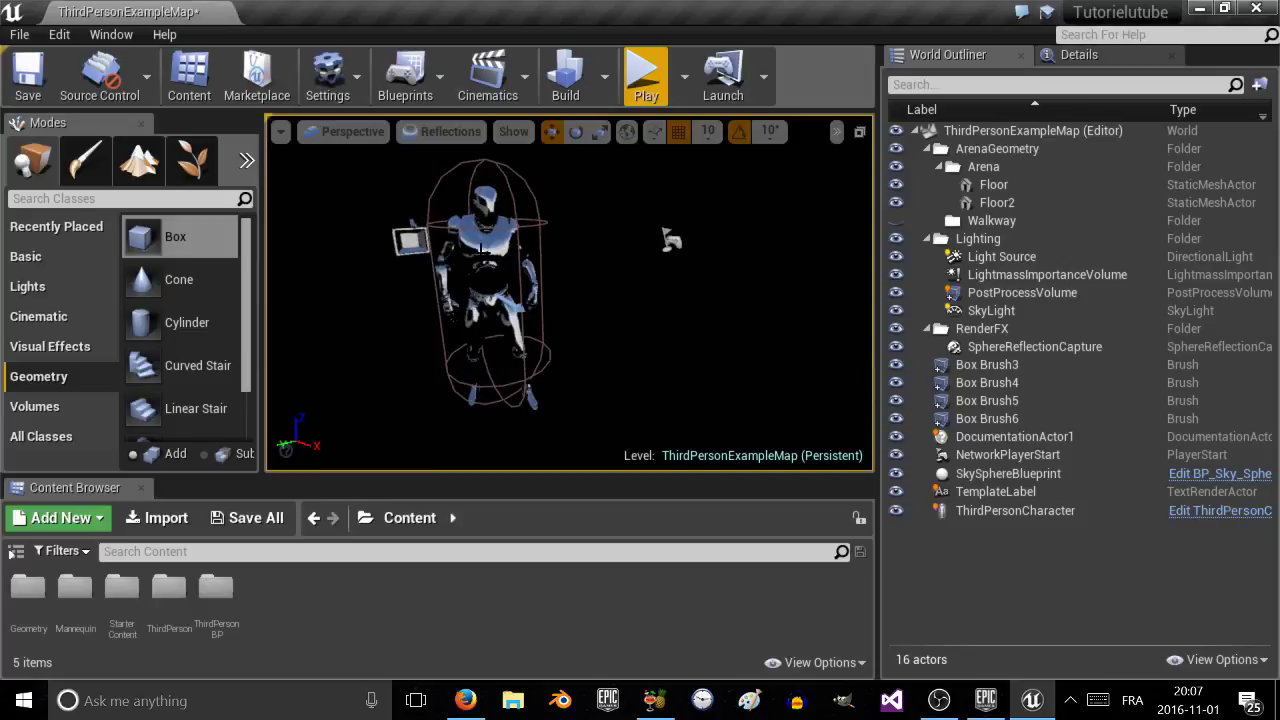
pyautogui.moveTo(483, 251)
pyautogui.mouseDown(button='right')
pyautogui.moveTo(420, 255)
pyautogui.moveTo(554, 250)
pyautogui.moveTo(483, 250)
pyautogui.mouseUp(button='right')
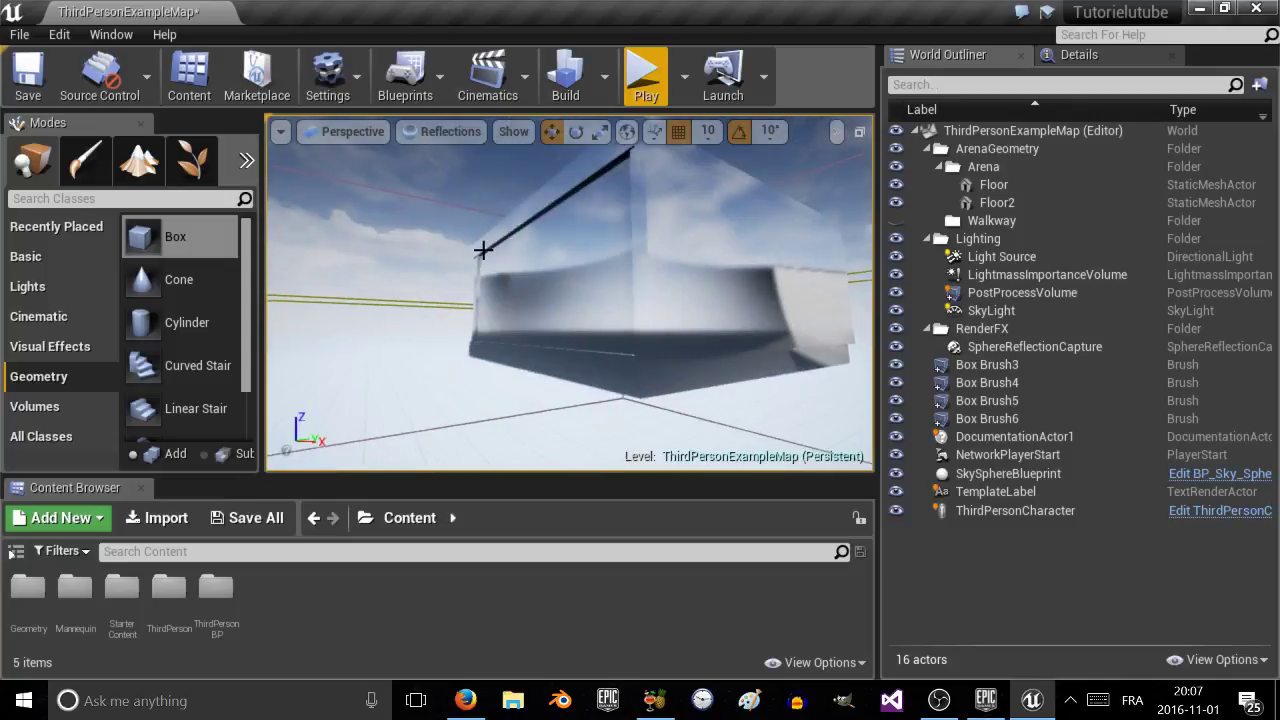
# View the arena's interior in the Lit view mode, and set the viewport back to Unlit.
pyautogui.click(426, 137)
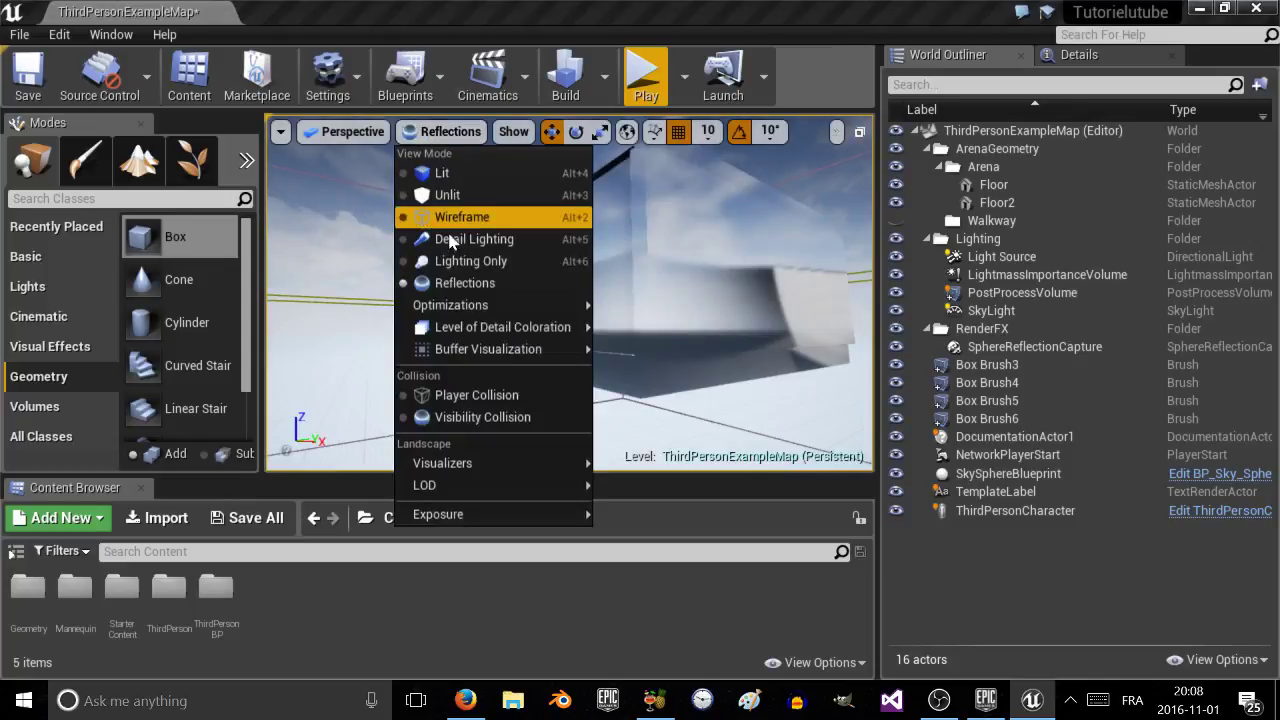
pyautogui.click(447, 173)
pyautogui.moveTo(511, 252)
pyautogui.mouseDown(button='right')
pyautogui.moveTo(670, 200)
pyautogui.moveTo(560, 255)
pyautogui.moveTo(520, 250)
pyautogui.mouseUp(button='right')
pyautogui.press('w')
pyautogui.moveTo(575, 190); pyautogui.dragTo(515, 245, button='right')
pyautogui.click(432, 139)
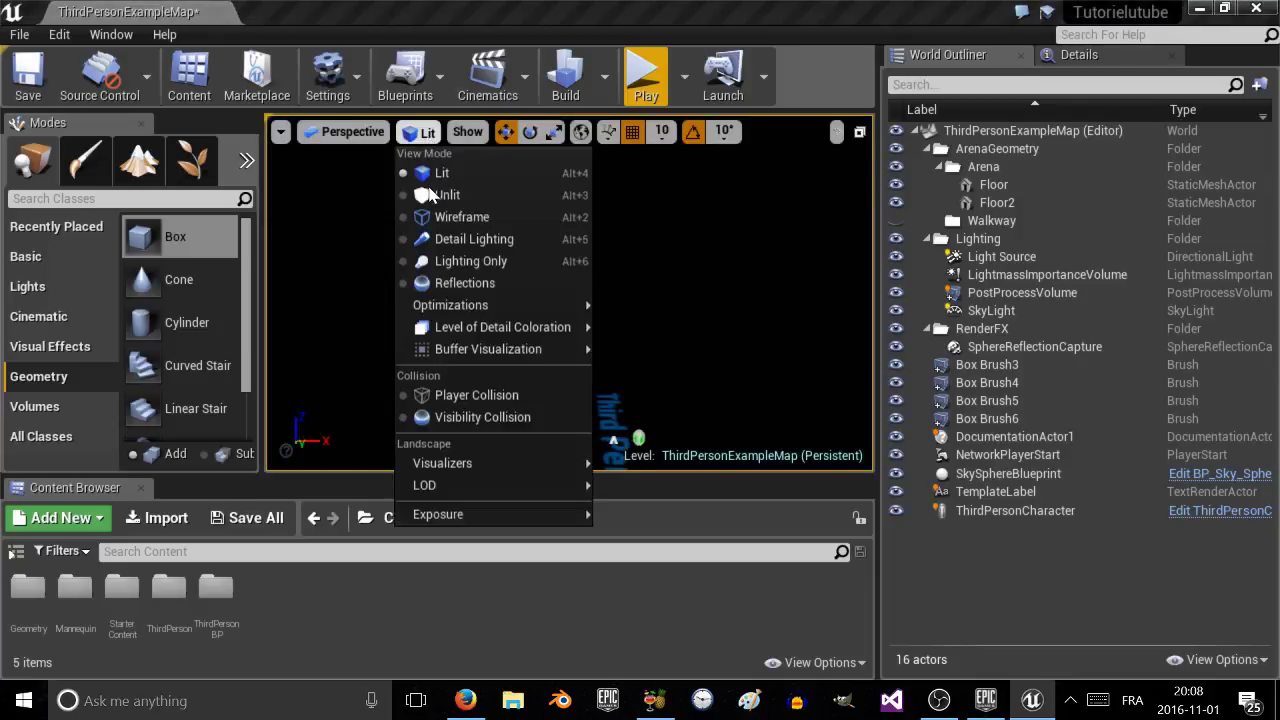
pyautogui.click(428, 189)
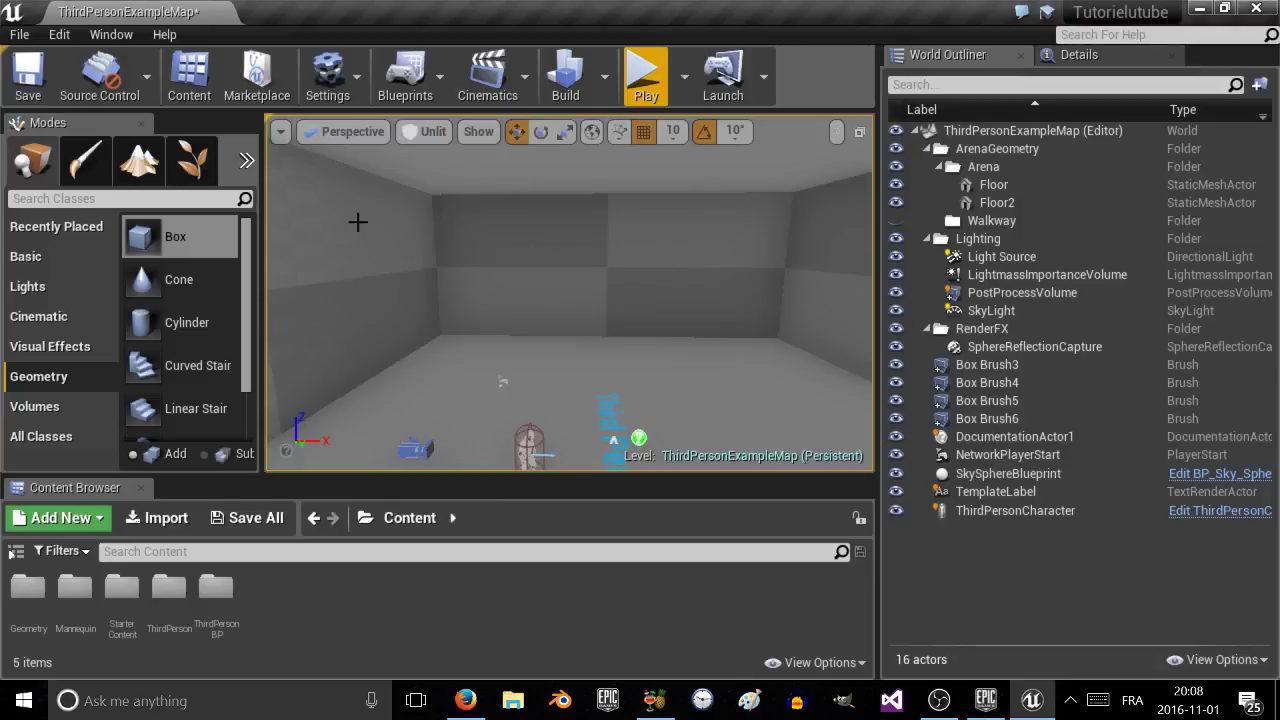
# Place a Point Light in mid-air inside the arena, above the floor near the character.
pyautogui.click(27, 286)
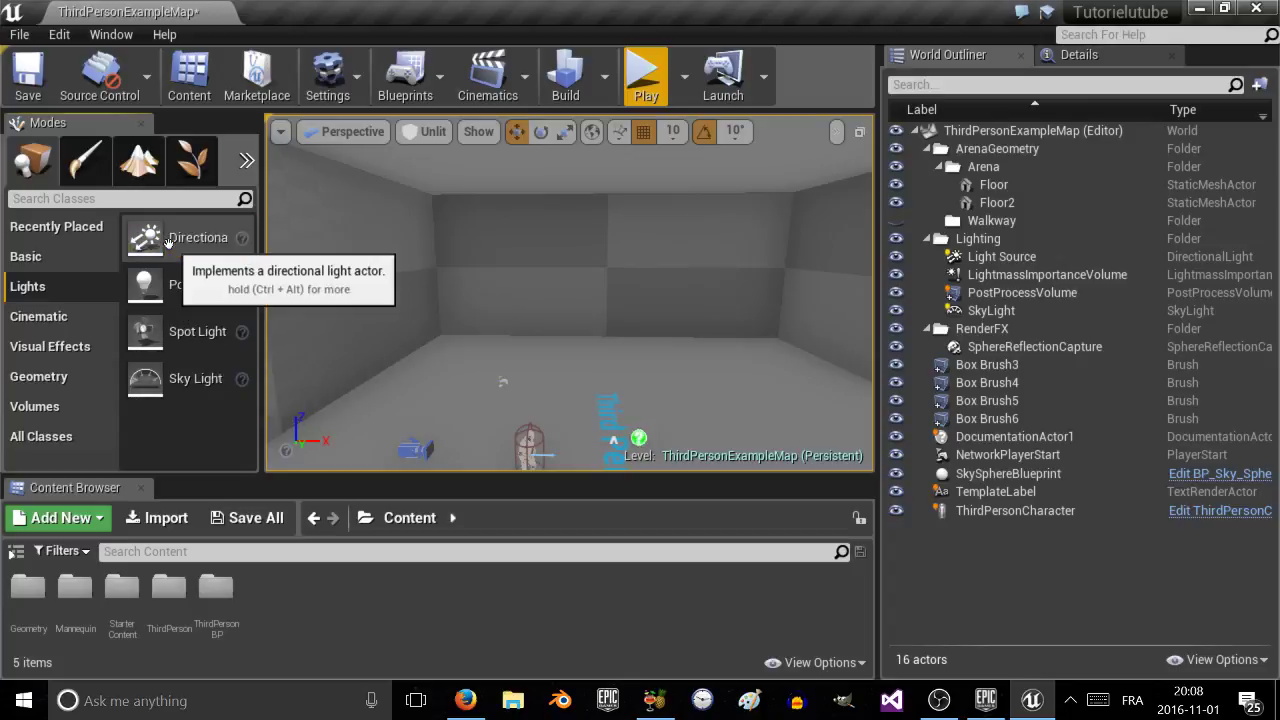
pyautogui.press('w')
pyautogui.moveTo(430, 300); pyautogui.dragTo(570, 350, button='right')
pyautogui.moveTo(490, 290); pyautogui.dragTo(480, 300, button='right')
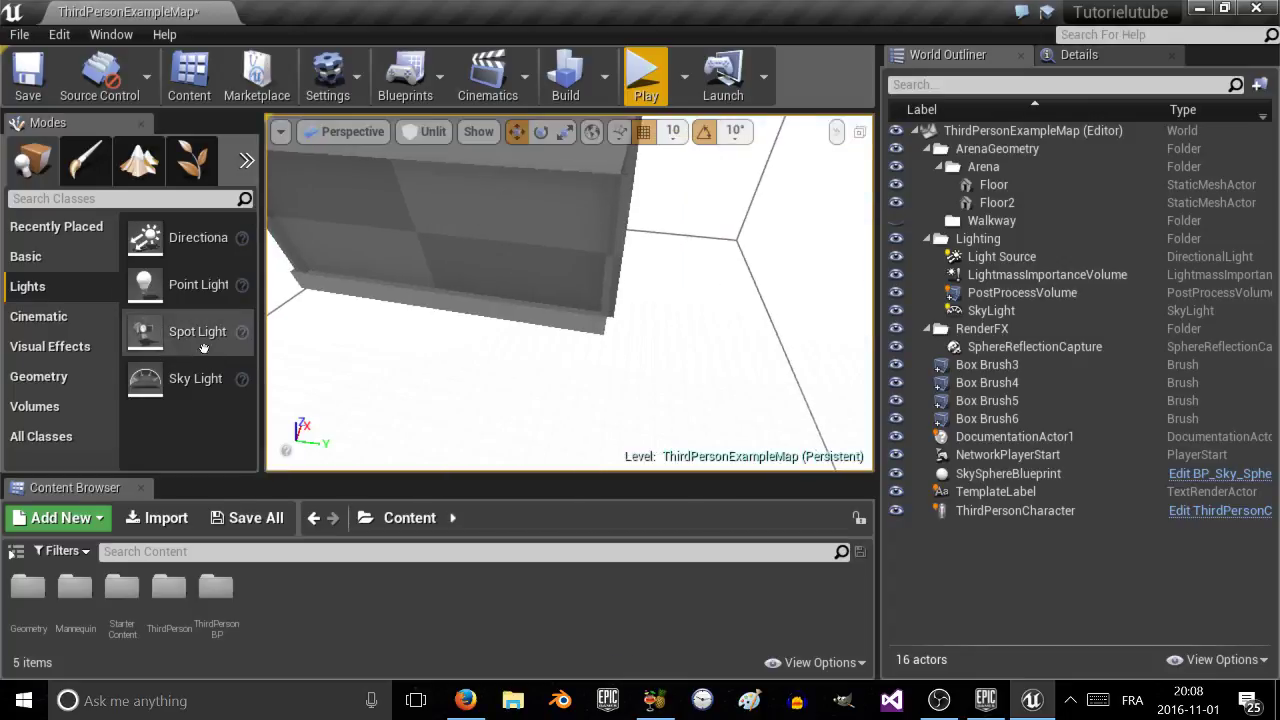
pyautogui.moveTo(432, 165); pyautogui.dragTo(354, 341, button='right')
pyautogui.press('w')
pyautogui.press('w')
pyautogui.moveTo(190, 284); pyautogui.dragTo(444, 249)
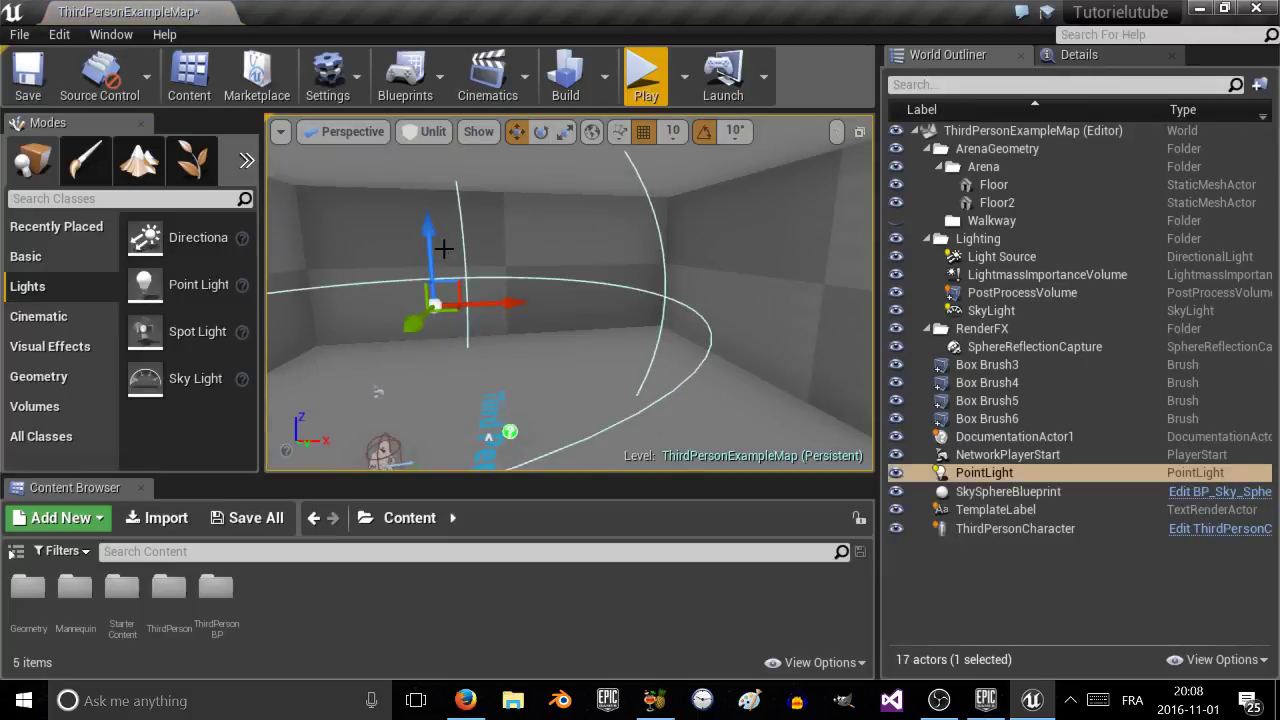
# Focus the view on the point light and examine its position relative to the arena walls.
pyautogui.click(449, 225)
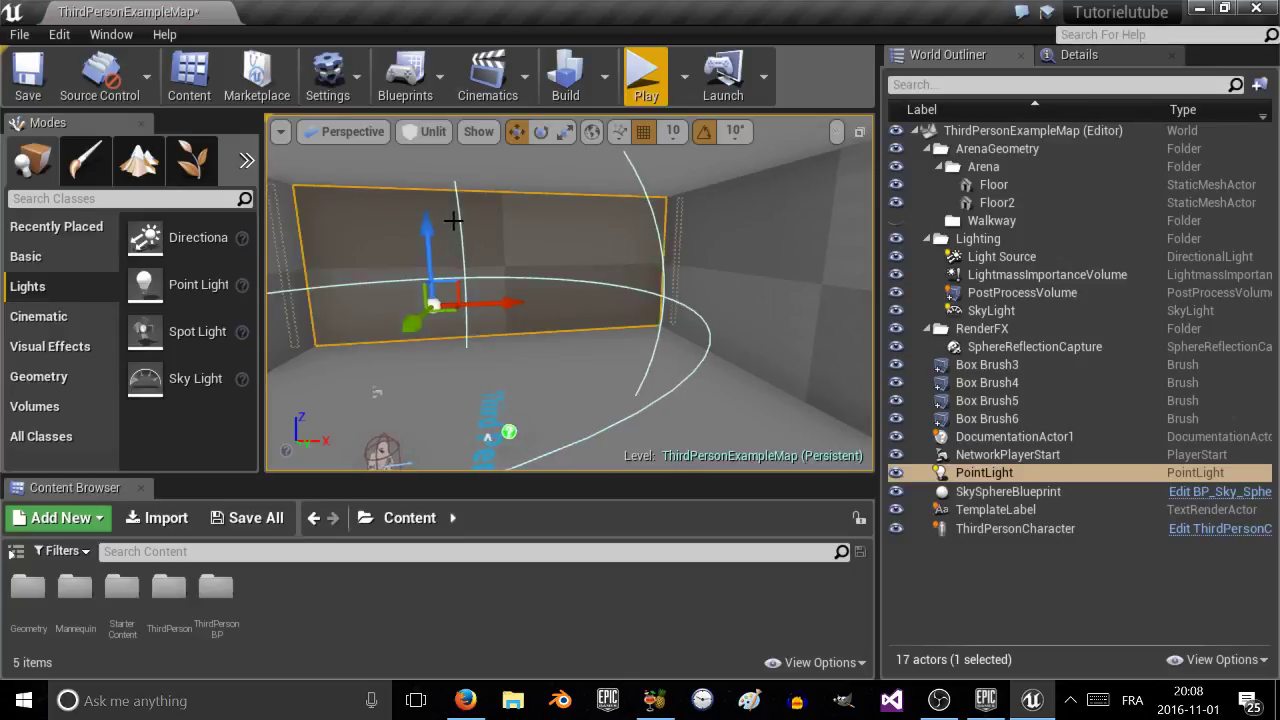
pyautogui.click(985, 472)
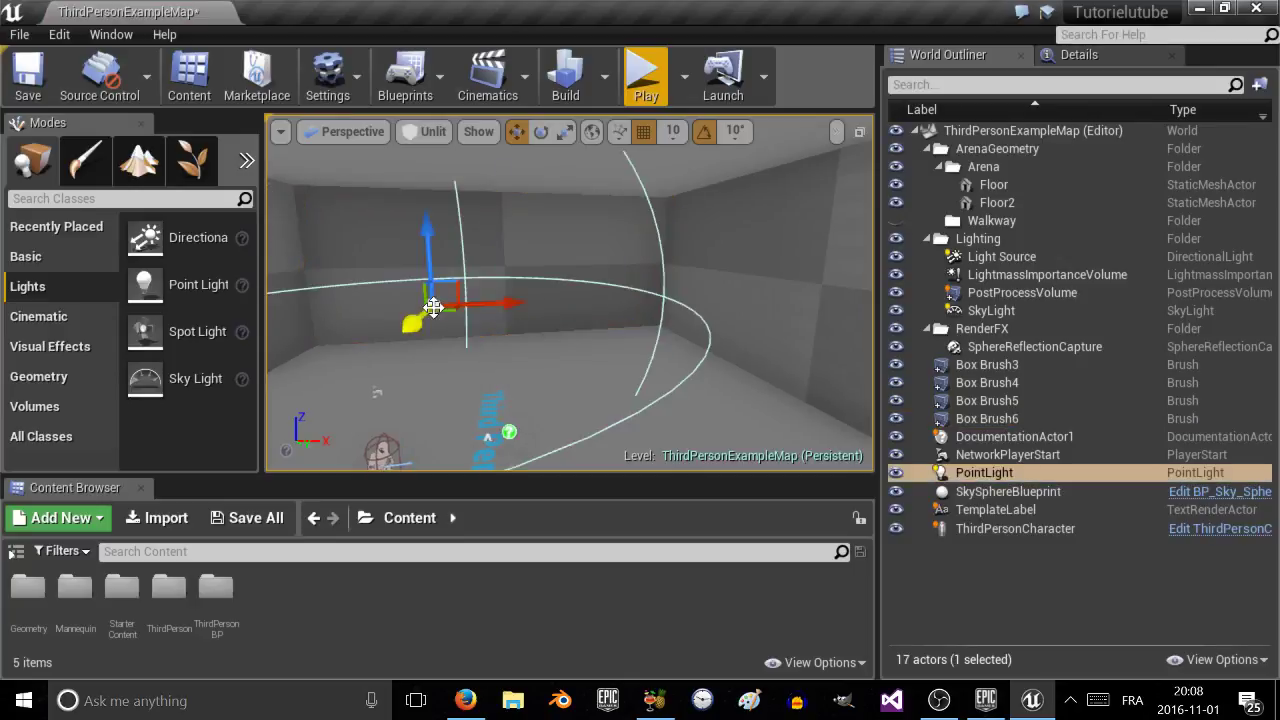
pyautogui.doubleClick(985, 472)
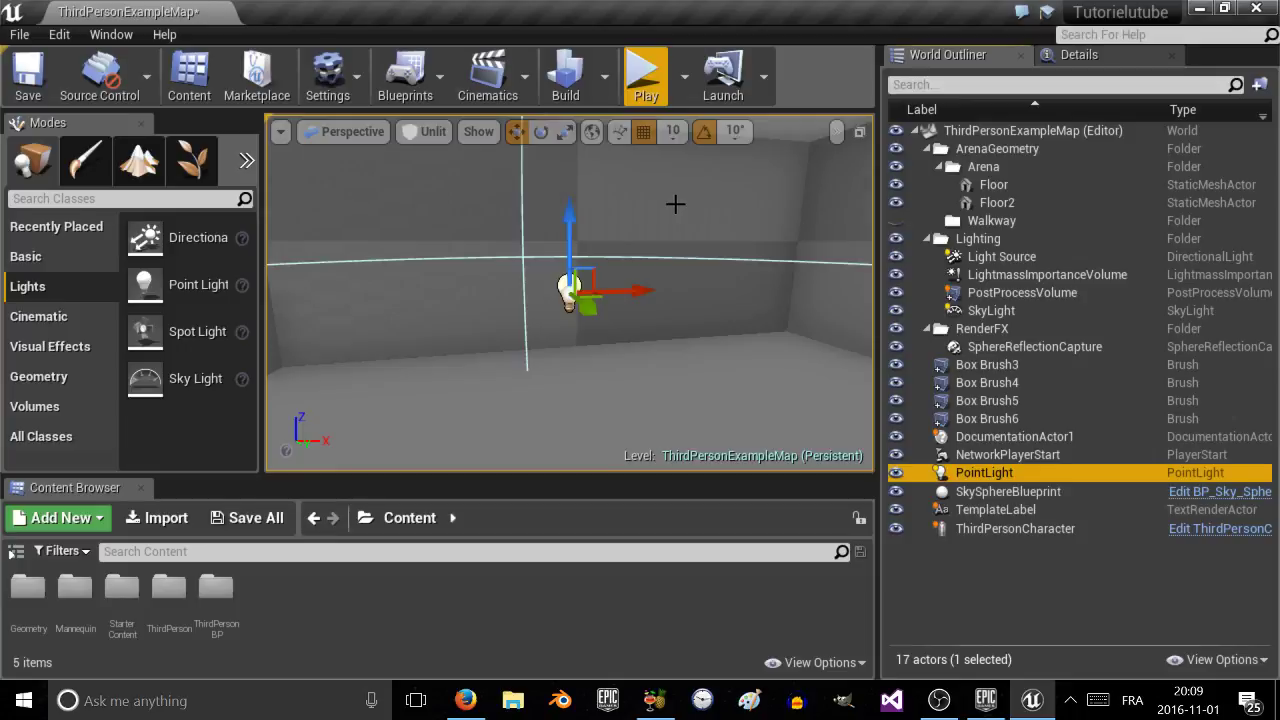
pyautogui.moveTo(635, 244); pyautogui.dragTo(760, 255, button='right')
pyautogui.rightClick(633, 255)
pyautogui.click(549, 267)
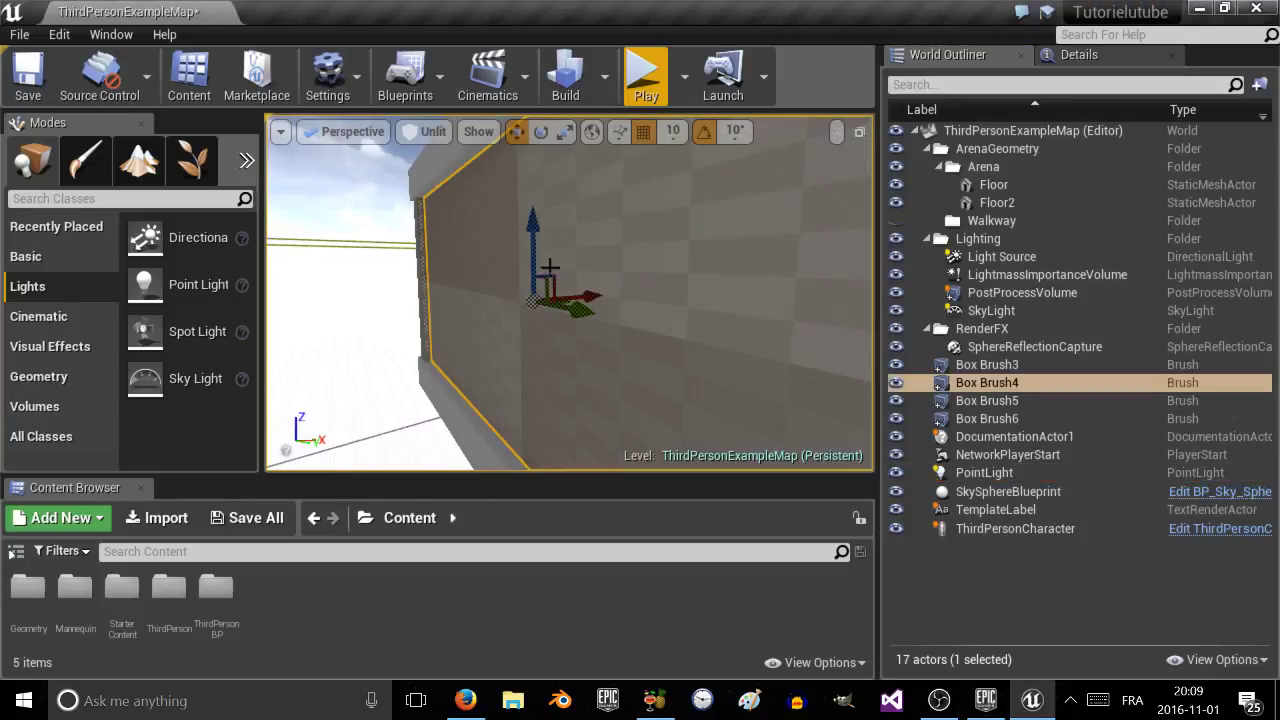
pyautogui.moveTo(604, 278); pyautogui.dragTo(560, 285, button='right')
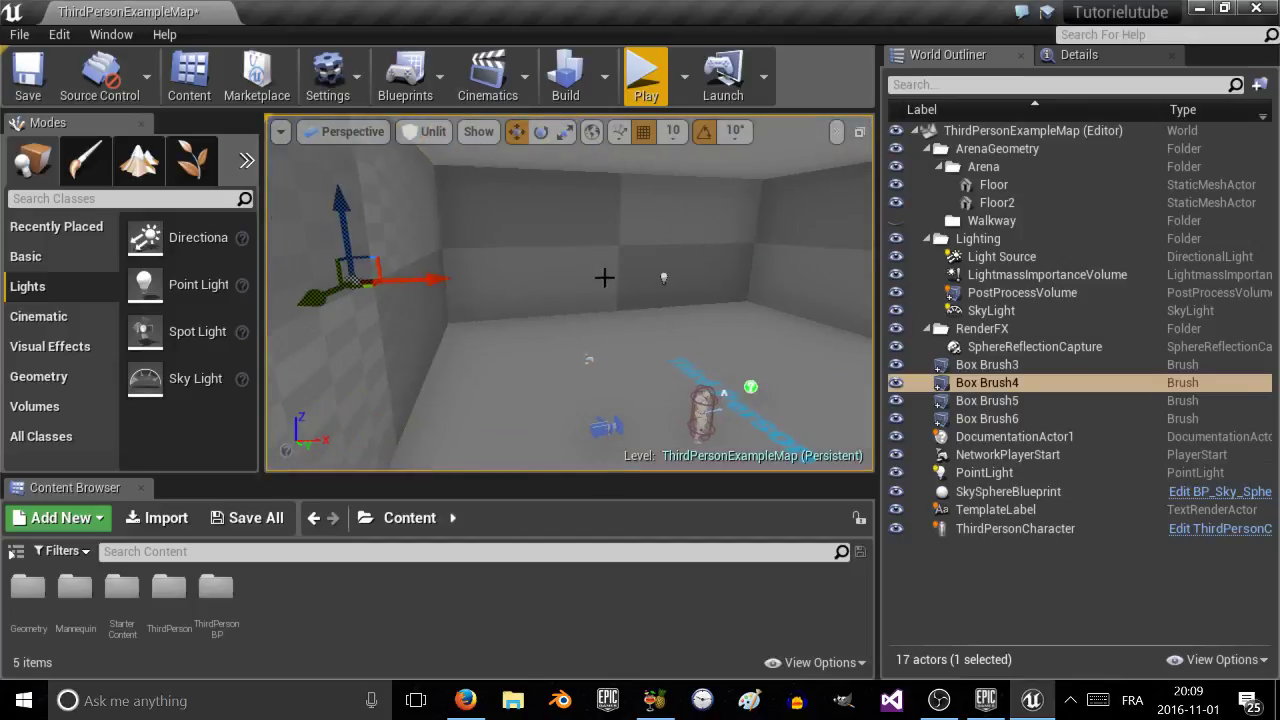
# Select the point light in the arena and scale it down uniformly to shrink its attenuation sphere.
pyautogui.click(660, 279)
pyautogui.click(663, 279)
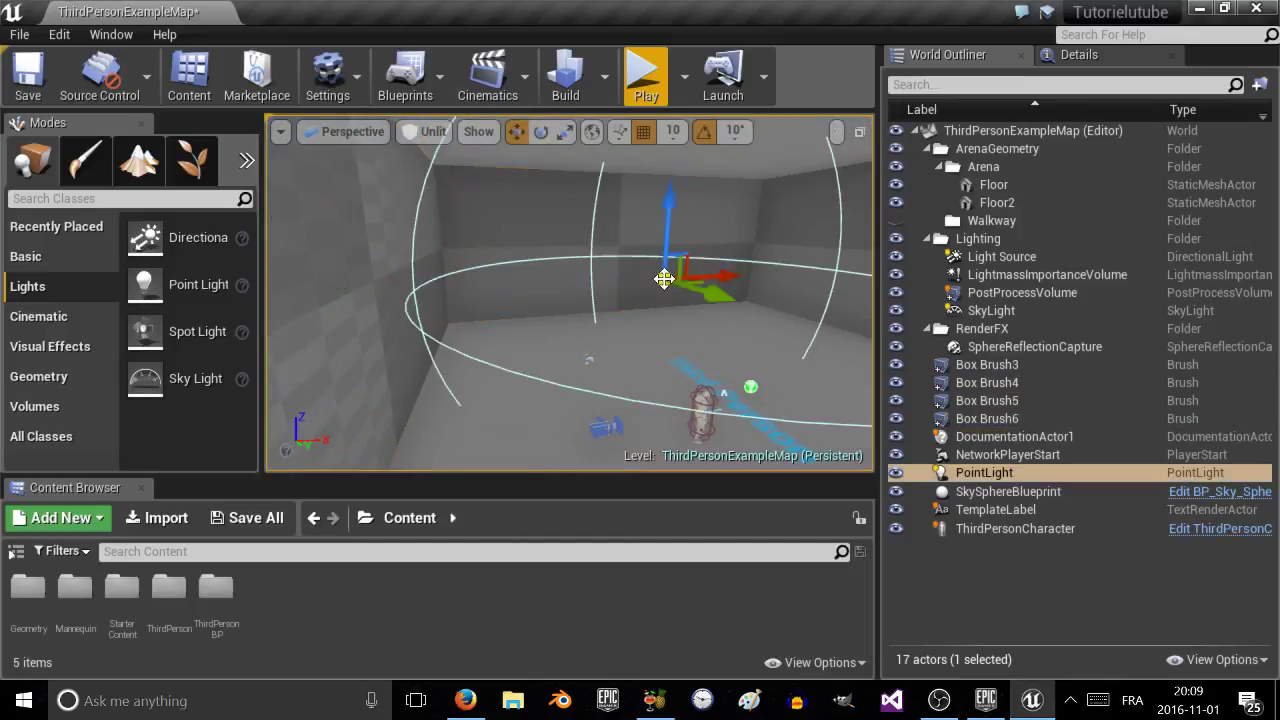
pyautogui.press('e')
pyautogui.press('r')
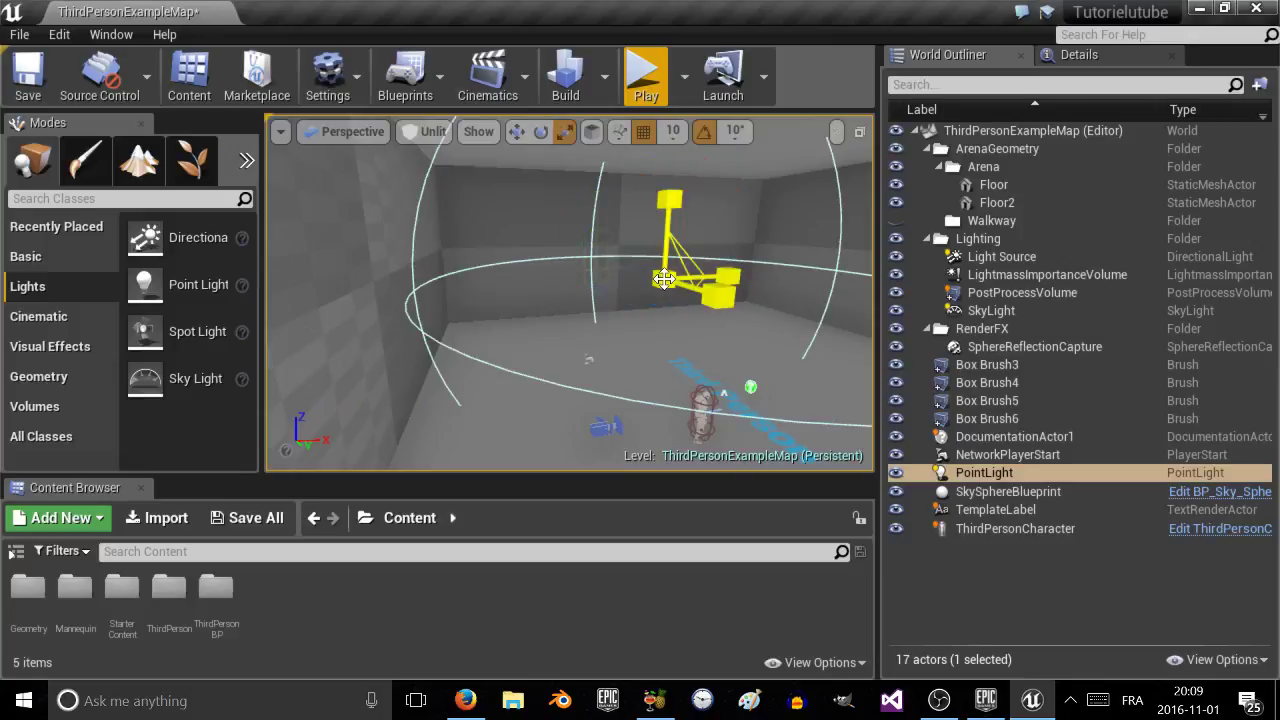
pyautogui.moveTo(663, 279); pyautogui.dragTo(603, 279)
pyautogui.moveTo(724, 393); pyautogui.dragTo(724, 393)
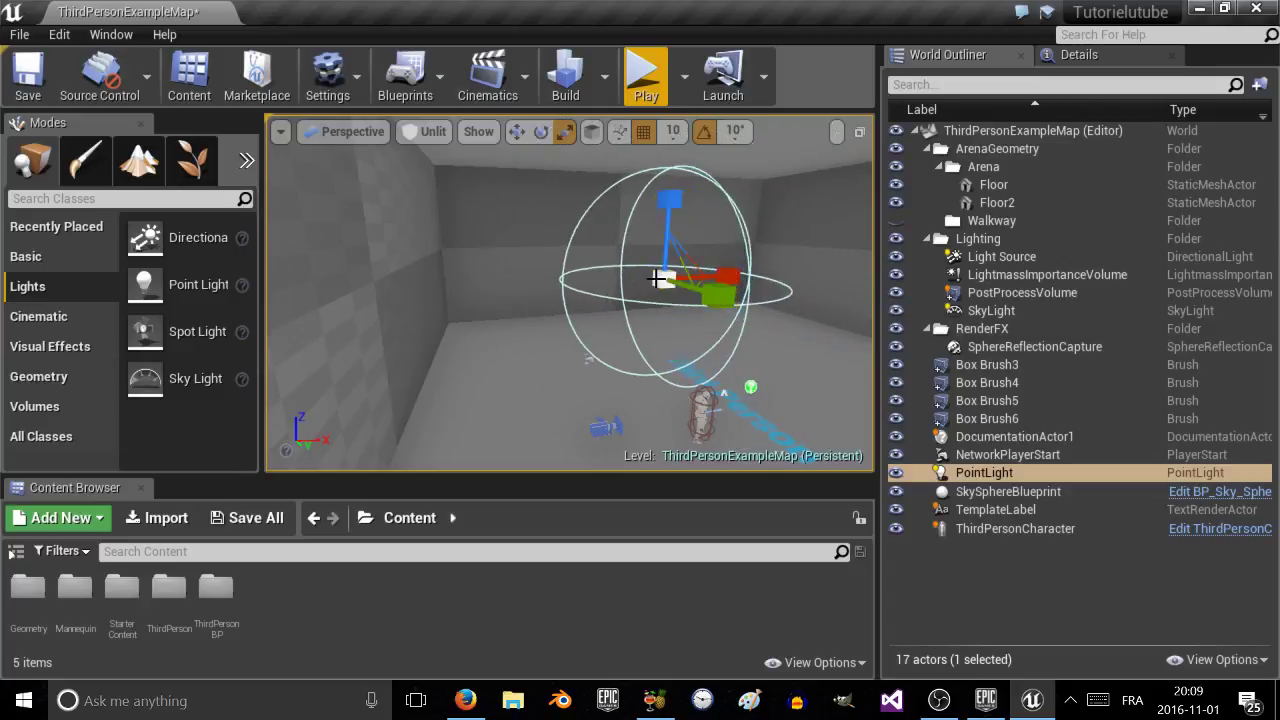
# Scale the point light up uniformly until its attenuation sphere spans most of the room.
pyautogui.press('w')
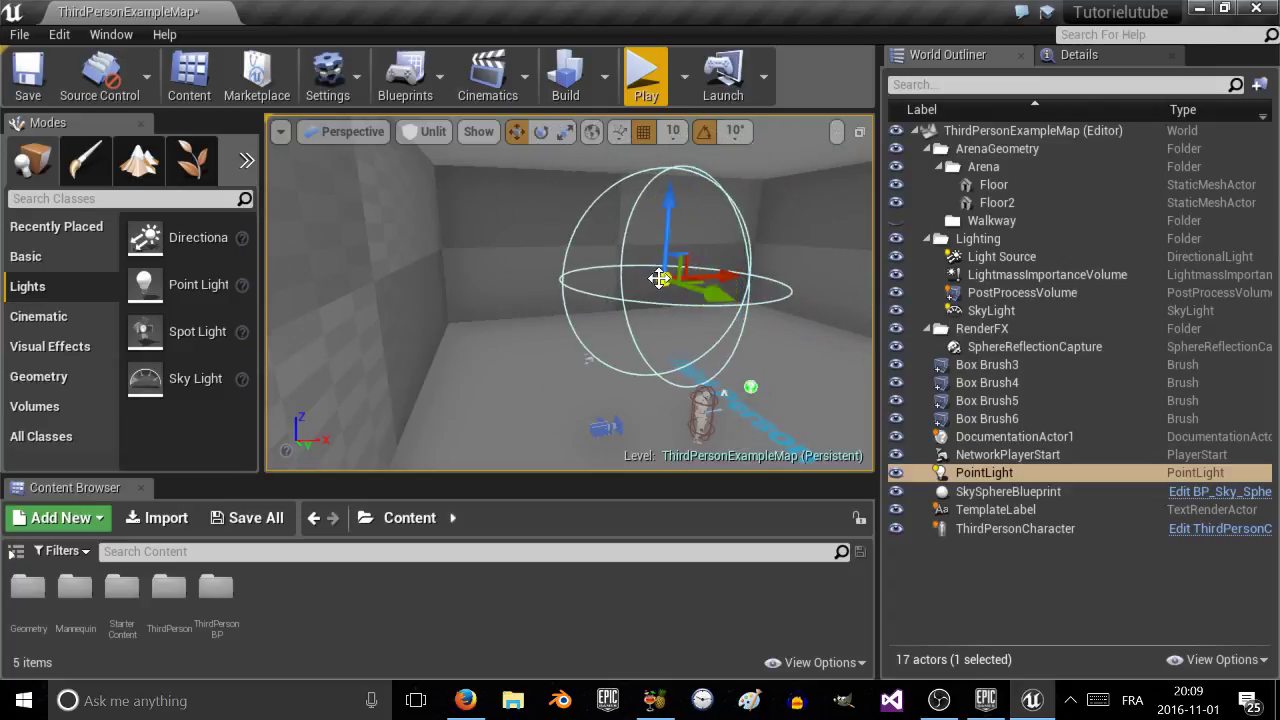
pyautogui.press('r')
pyautogui.moveTo(659, 278); pyautogui.dragTo(703, 201)
pyautogui.moveTo(703, 201); pyautogui.dragTo(331, 124, button='right')
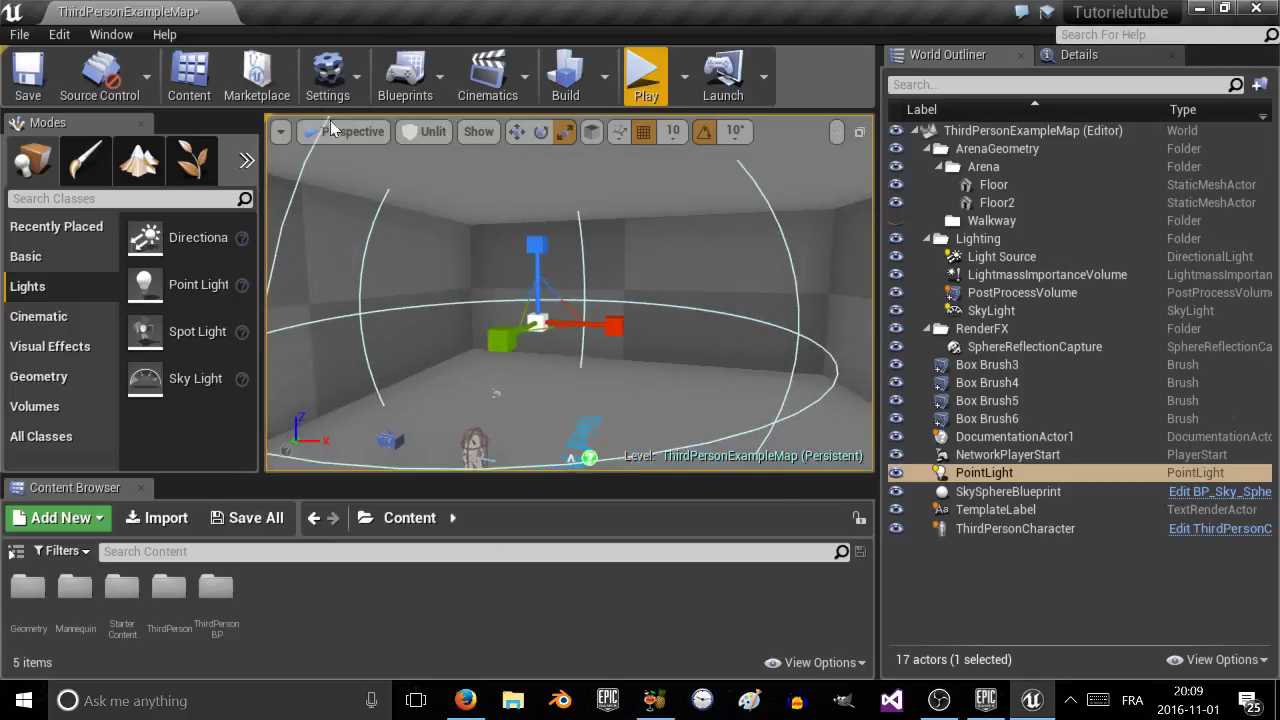
# Switch the viewport to the Lit view mode and scale the point light up further, extending its attenuation sphere beyond the walls.
pyautogui.click(412, 139)
pyautogui.click(440, 173)
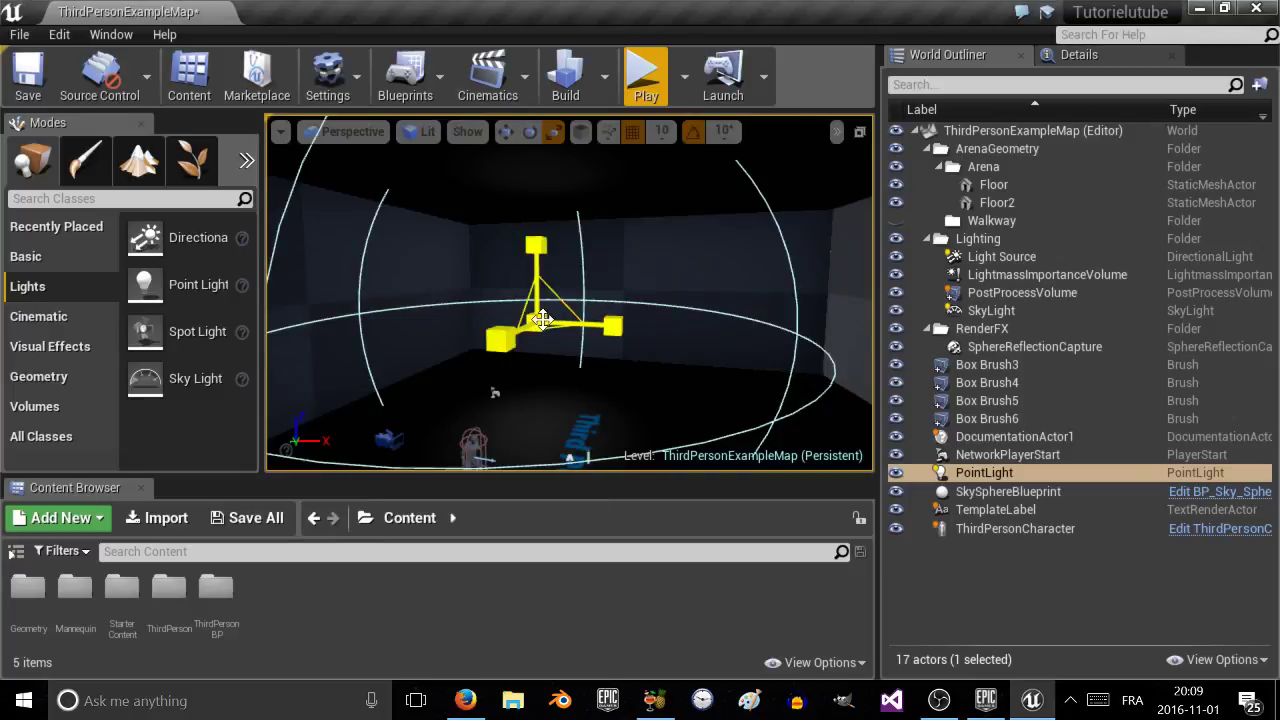
pyautogui.press('e')
pyautogui.press('w')
pyautogui.moveTo(539, 322)
pyautogui.mouseDown()
pyautogui.moveTo(528, 330)
pyautogui.moveTo(540, 322)
pyautogui.mouseUp()
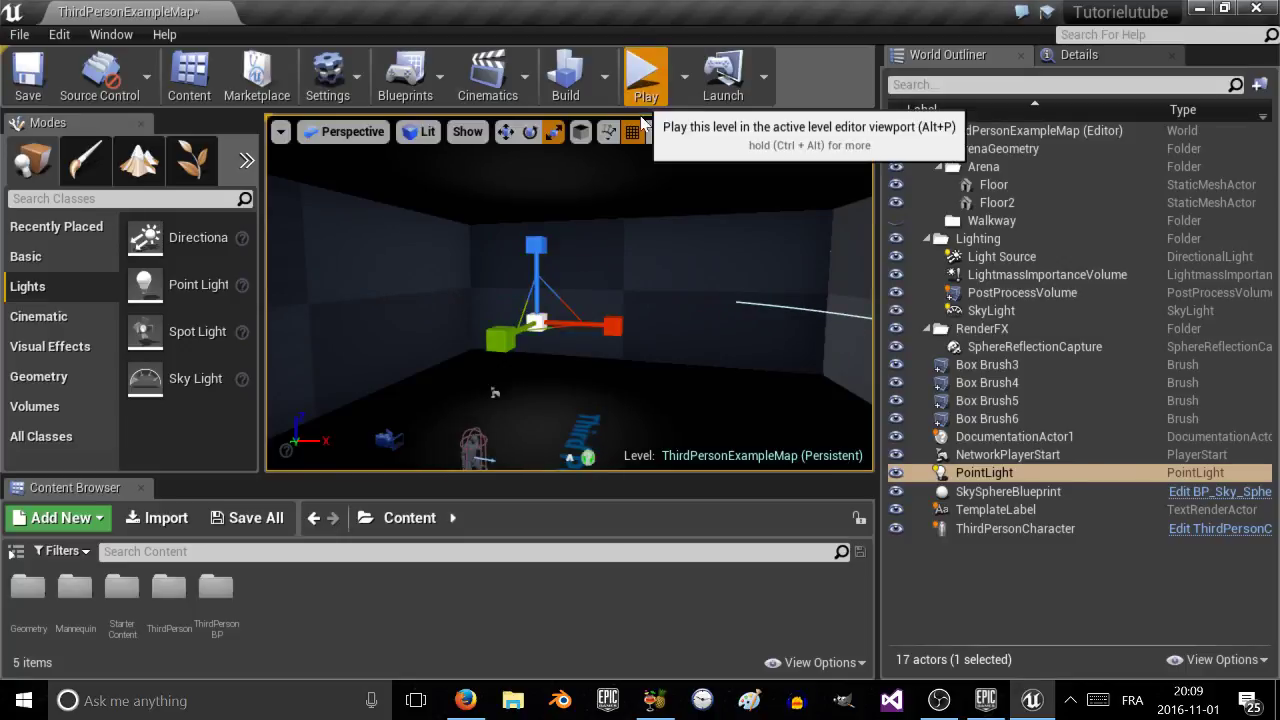
# Play-test the level by running the character around the arena to check the point light's effect, and stop the session.
pyautogui.click(646, 78)
pyautogui.press('d')
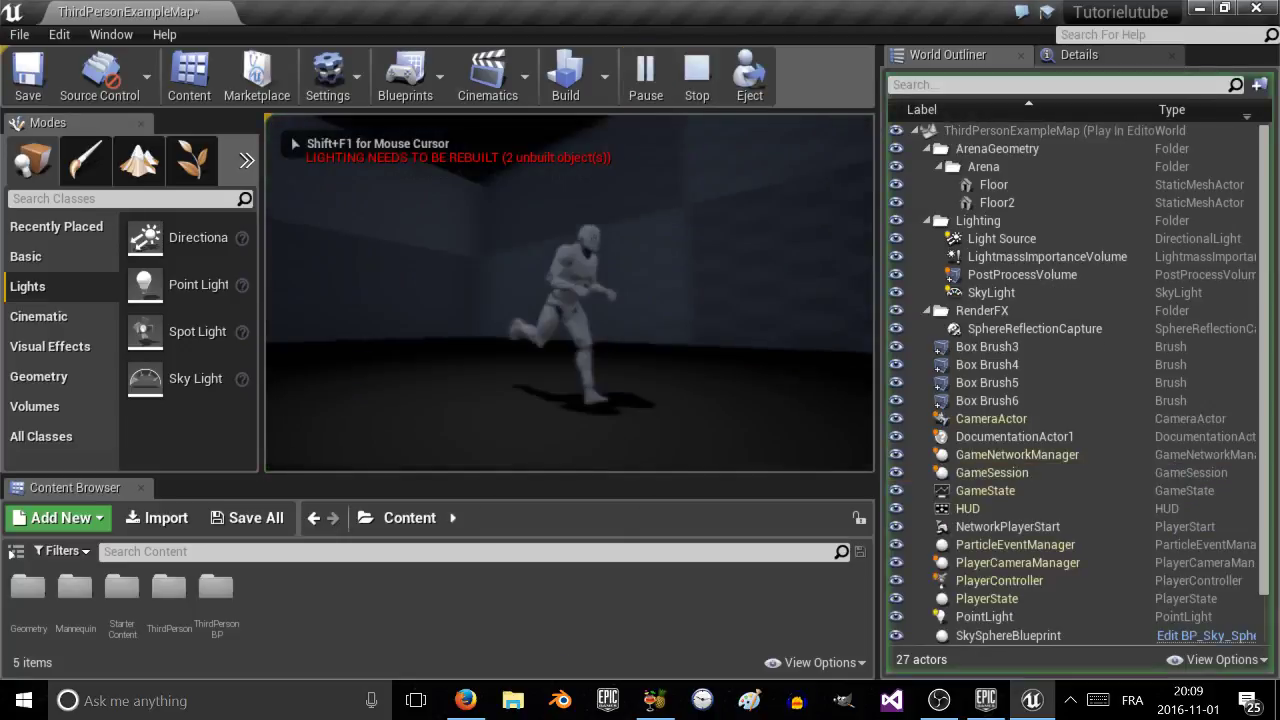
pyautogui.press('s')
pyautogui.press('a')
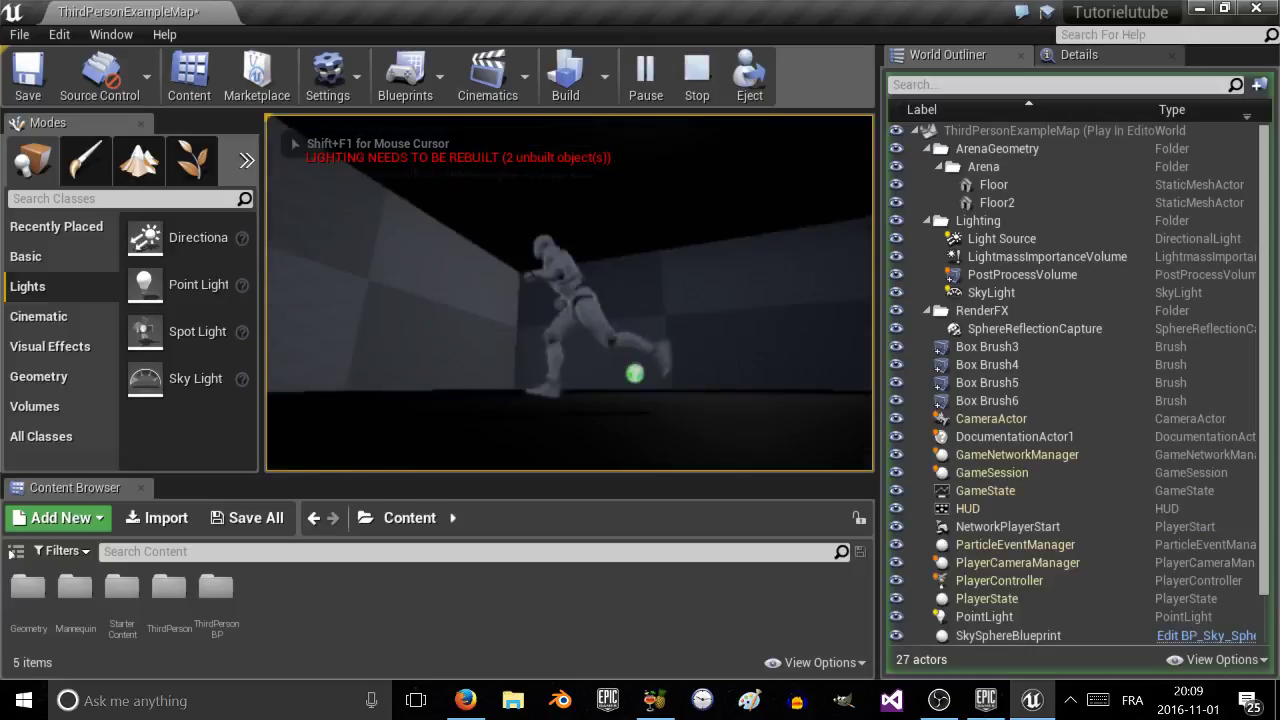
pyautogui.press('d')
pyautogui.press('a')
pyautogui.press('a')
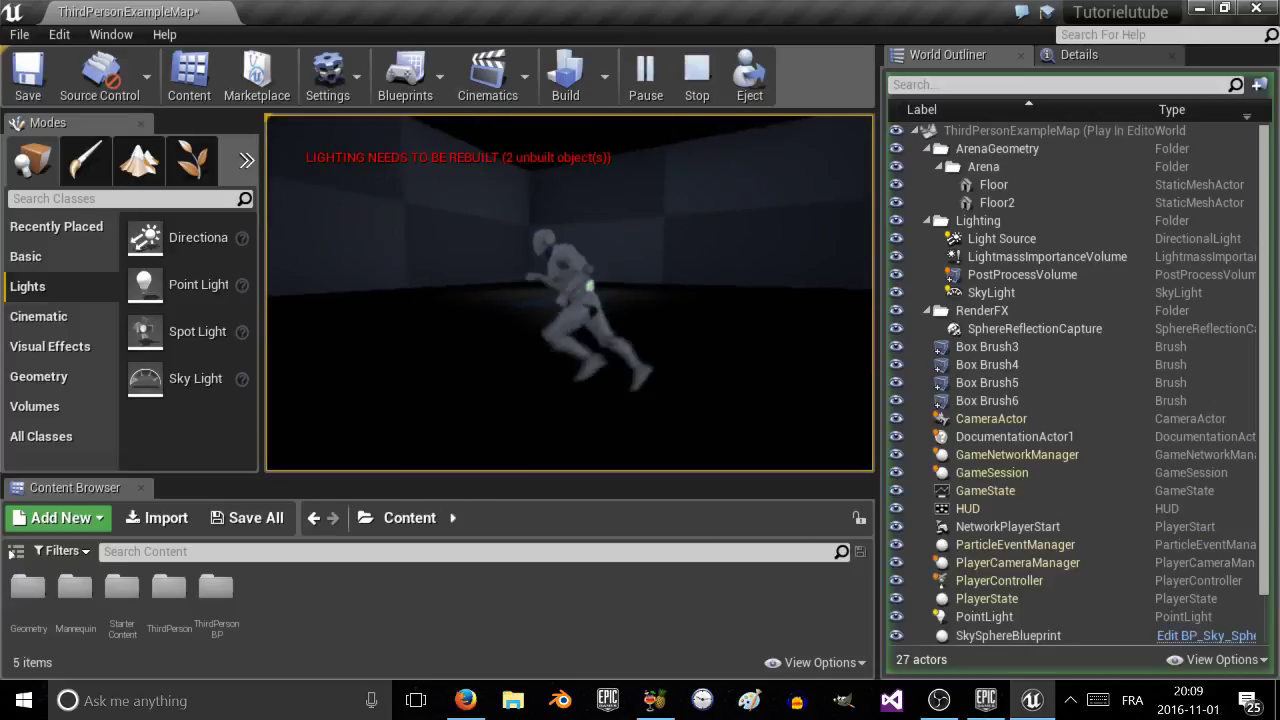
pyautogui.press('w')
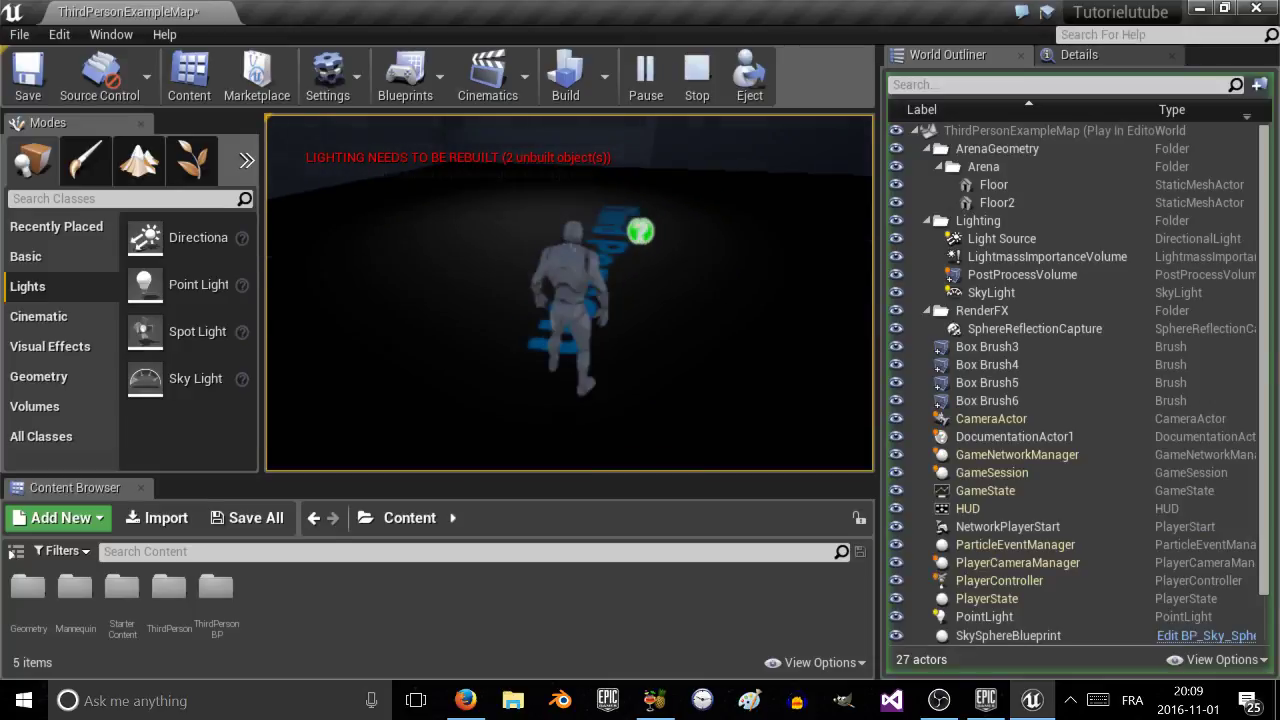
pyautogui.press('a')
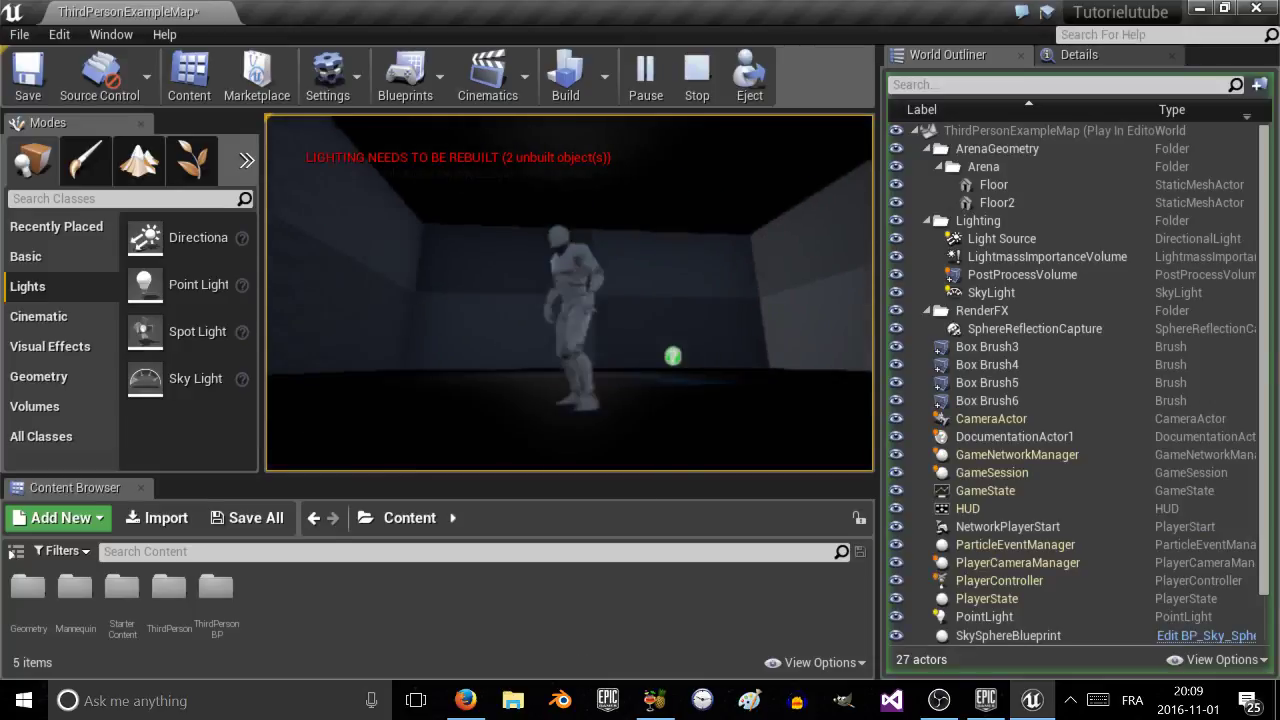
pyautogui.press('d')
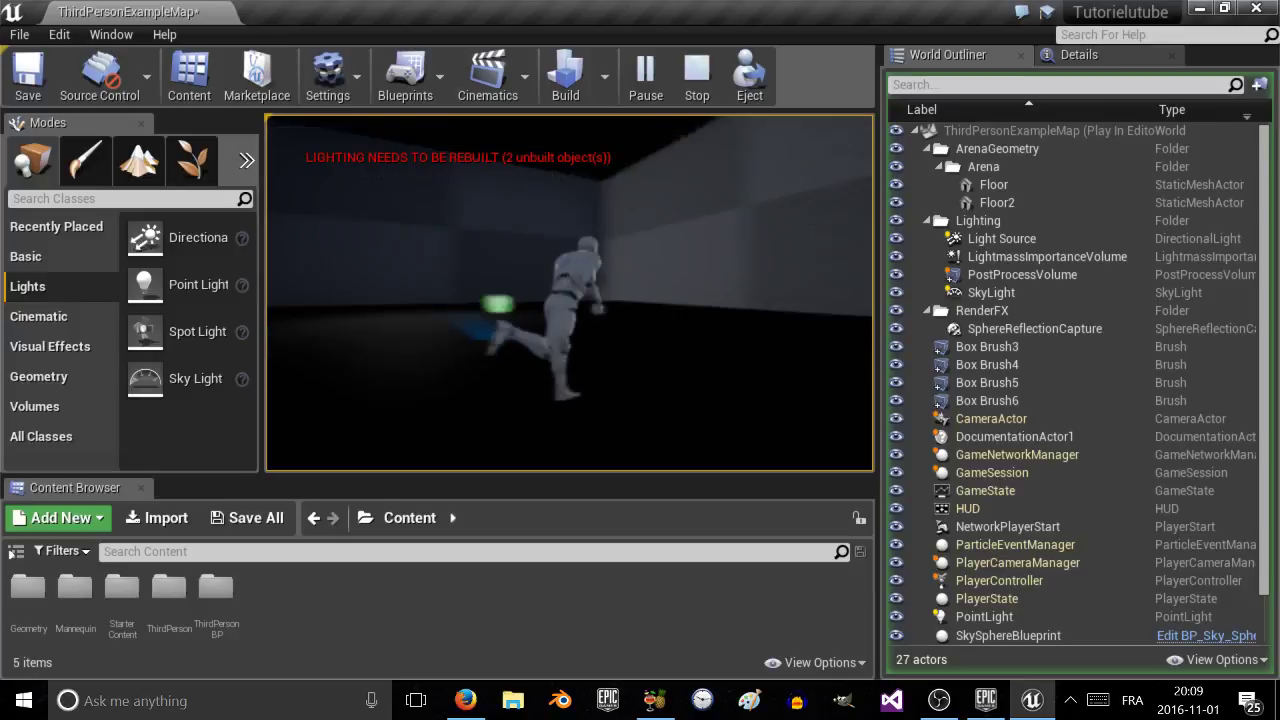
pyautogui.press('Escape')
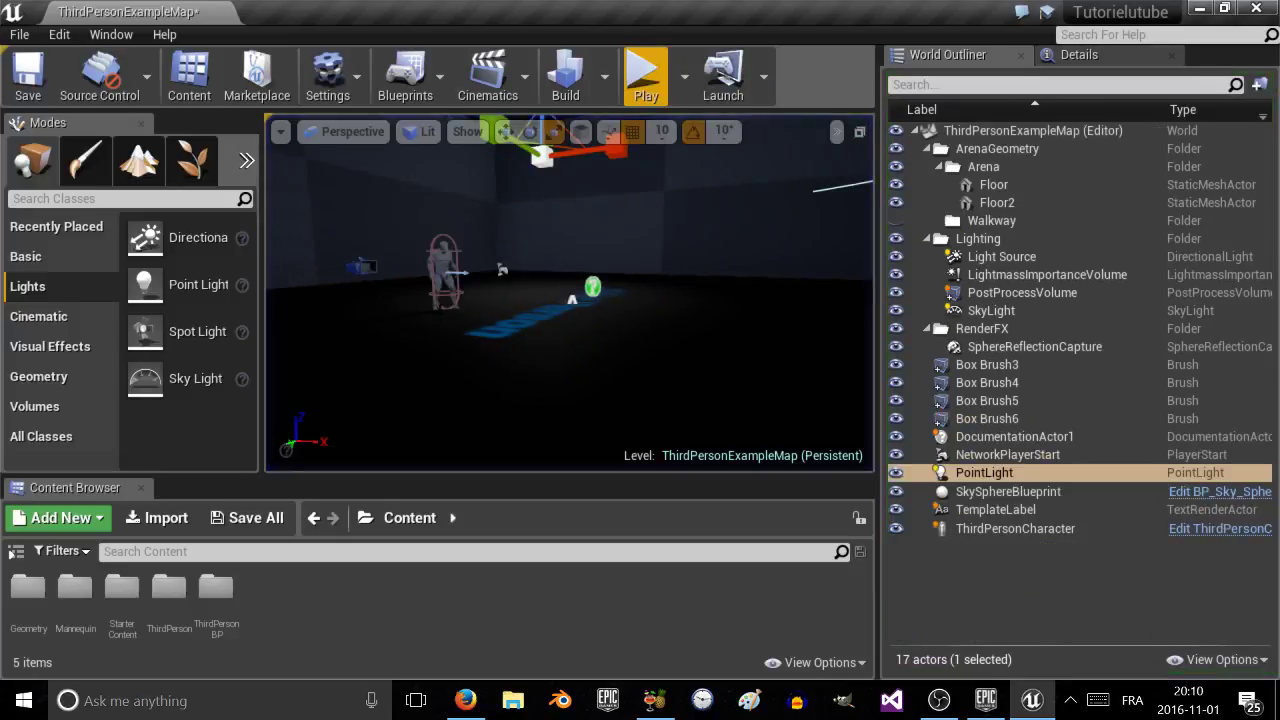
# Select the point light near the arena ceiling and show its details.
pyautogui.moveTo(571, 297); pyautogui.dragTo(590, 182, button='right')
pyautogui.press('a')
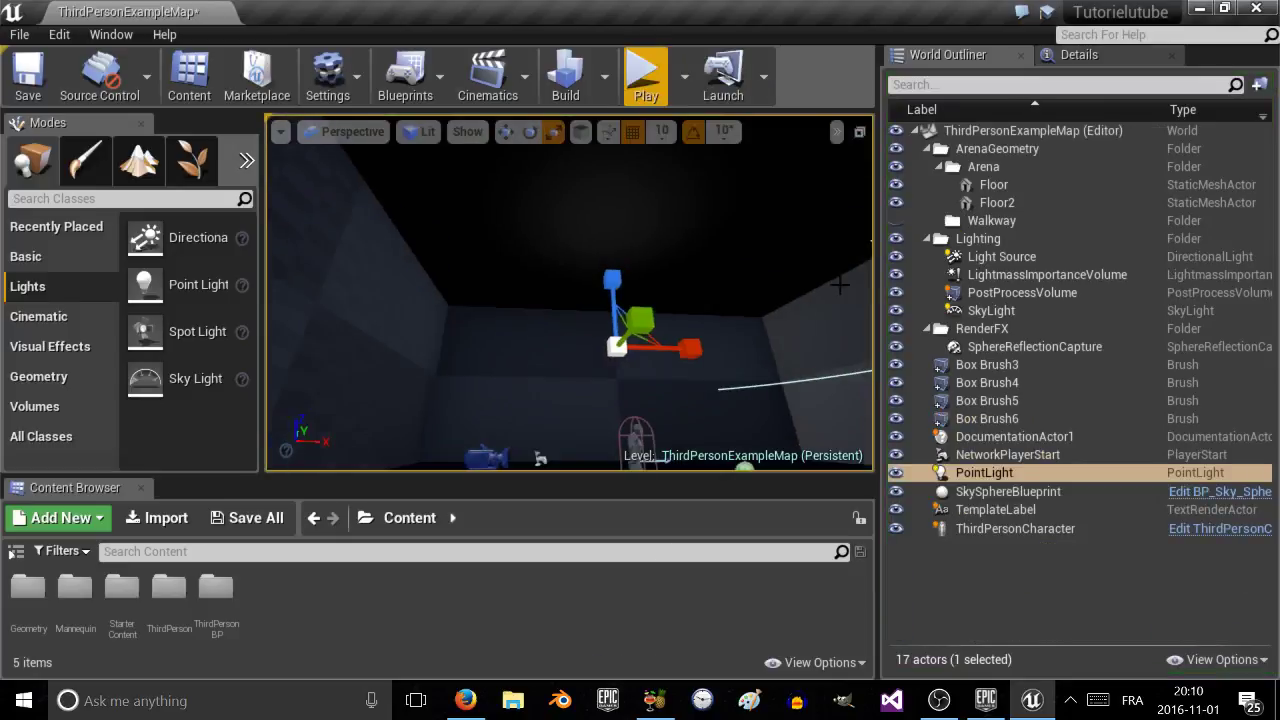
pyautogui.click(1079, 55)
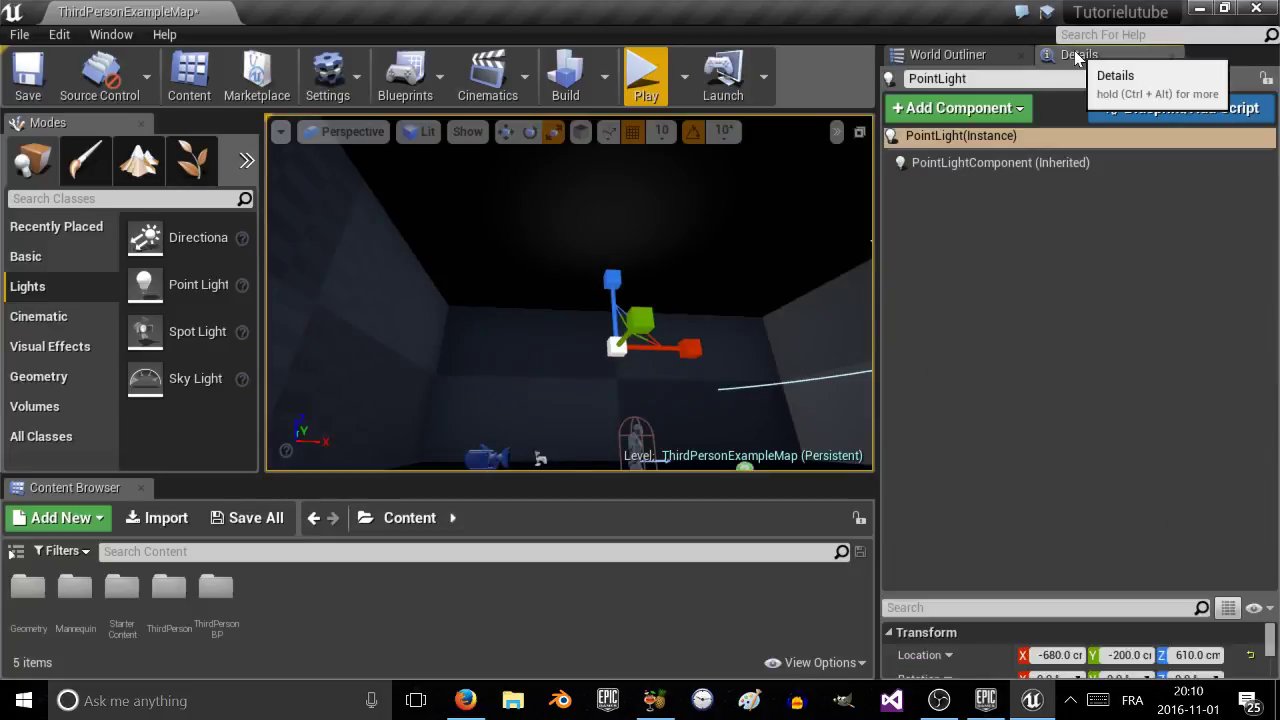
pyautogui.moveTo(620, 323); pyautogui.dragTo(618, 290, button='right')
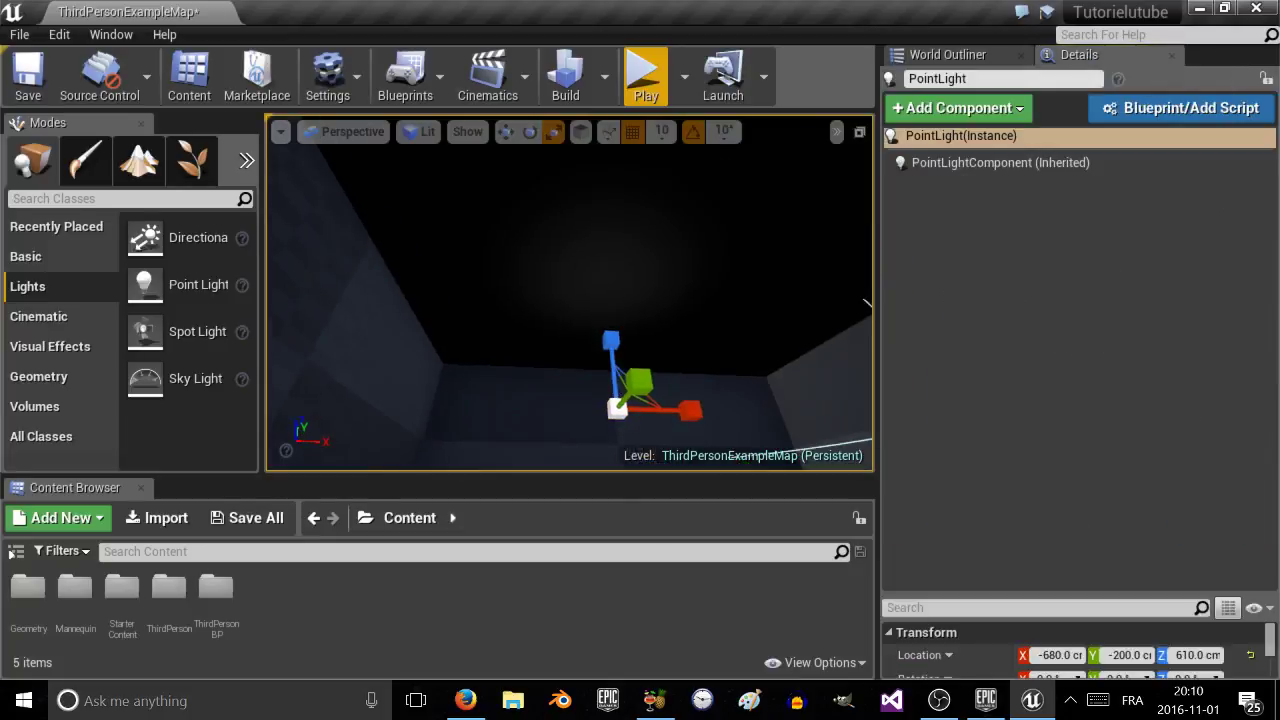
pyautogui.press('w')
pyautogui.click(643, 425)
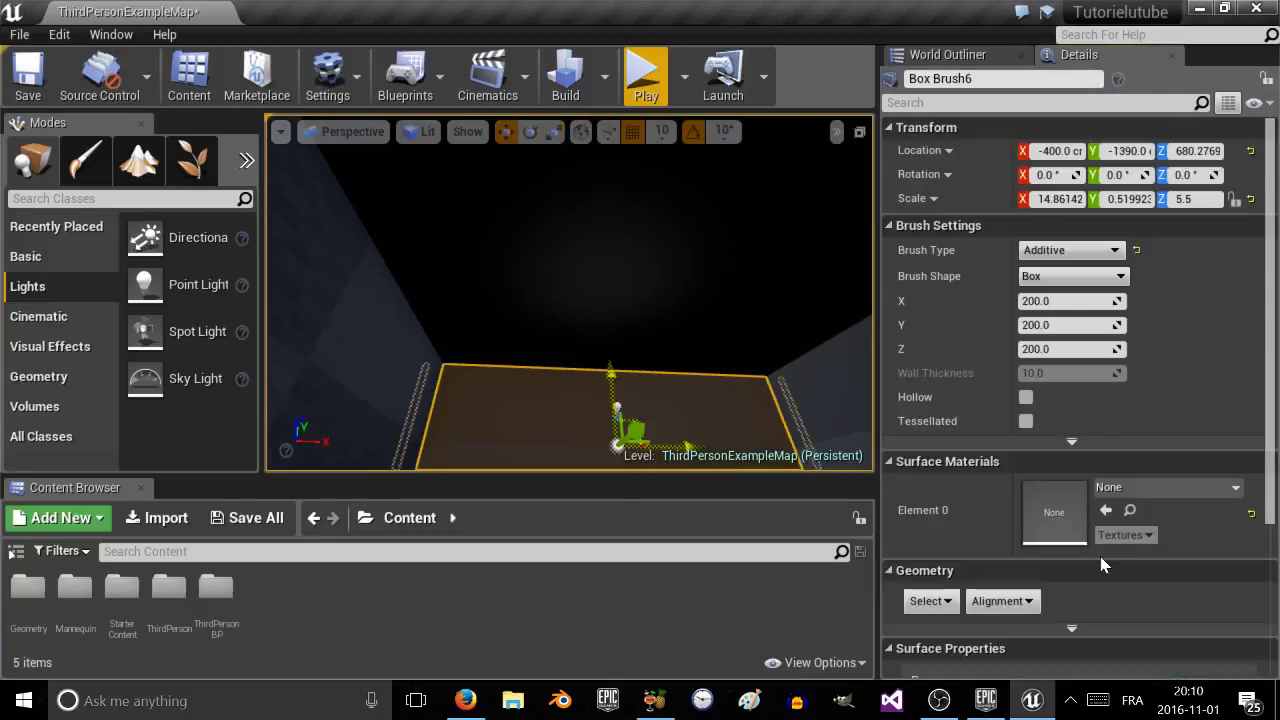
pyautogui.scroll(-1, 1100, 556)
pyautogui.scroll(1, 1088, 543)
pyautogui.moveTo(641, 376)
pyautogui.mouseDown(button='right')
pyautogui.moveTo(645, 430)
pyautogui.moveTo(690, 440)
pyautogui.mouseUp(button='right')
pyautogui.click(659, 346)
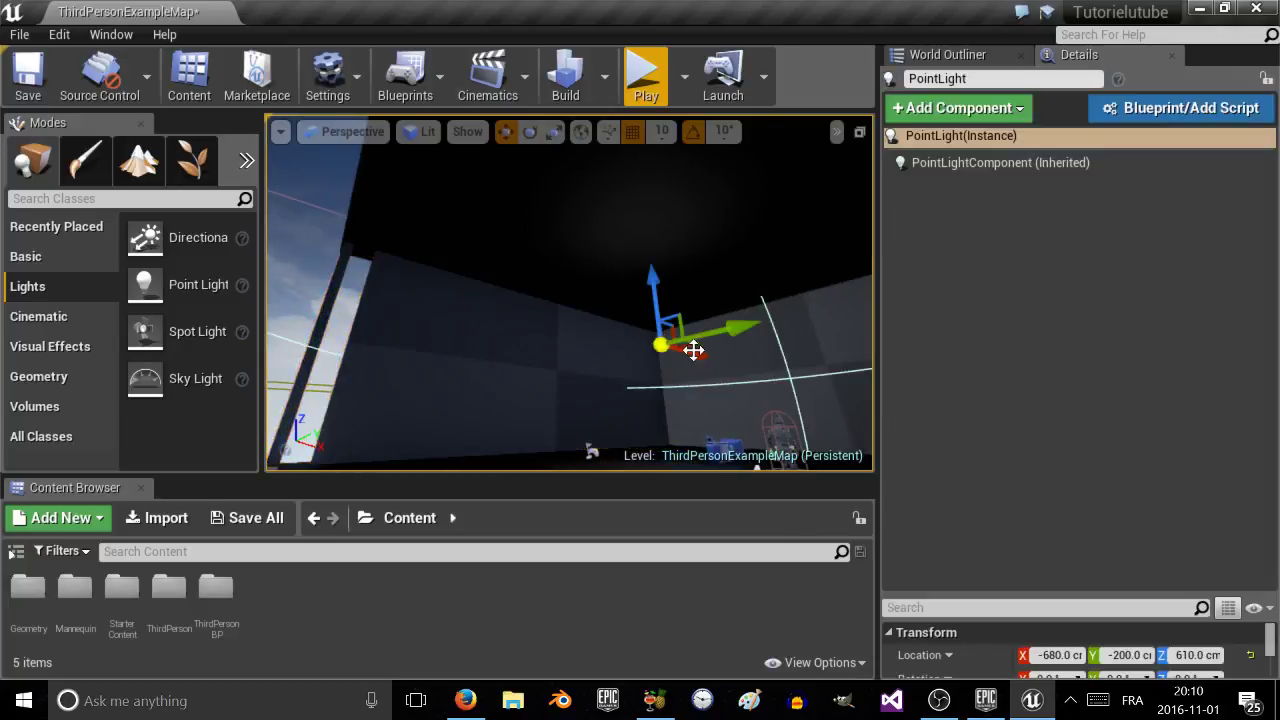
# Select the point light's inherited light component and enlarge its property list to expose the Light settings.
pyautogui.doubleClick(934, 162)
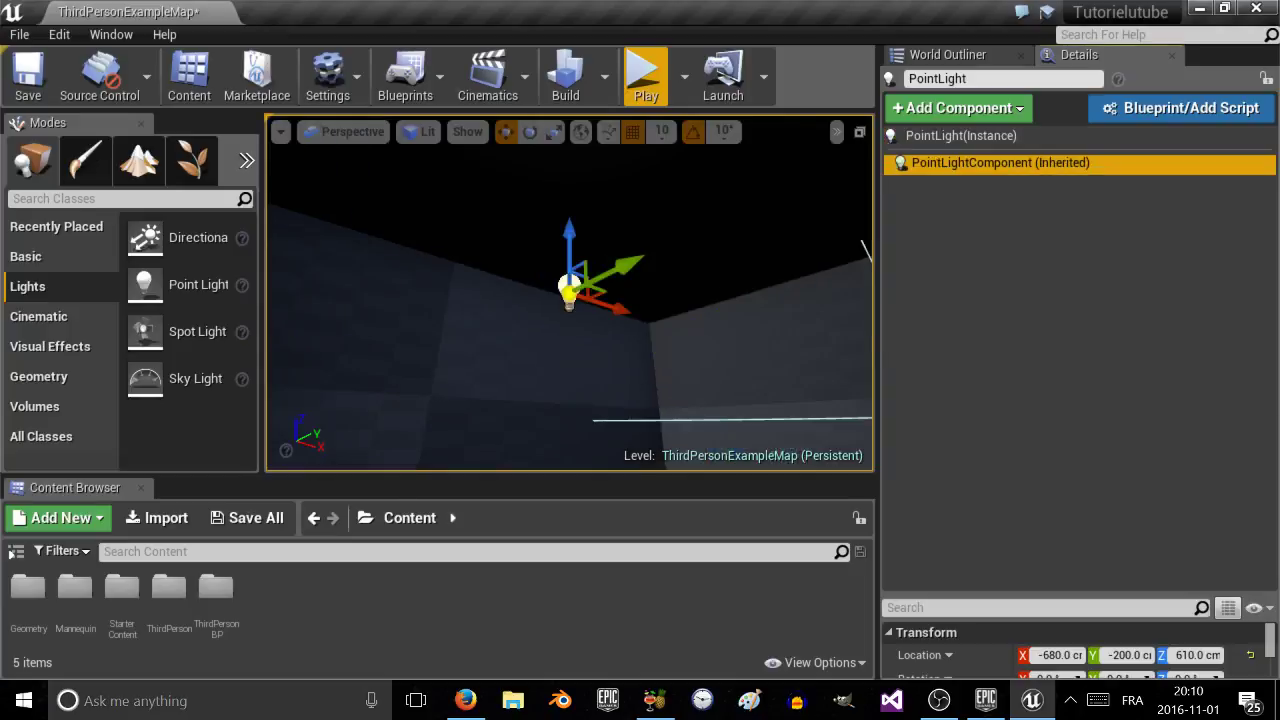
pyautogui.scroll(-5, 934, 638)
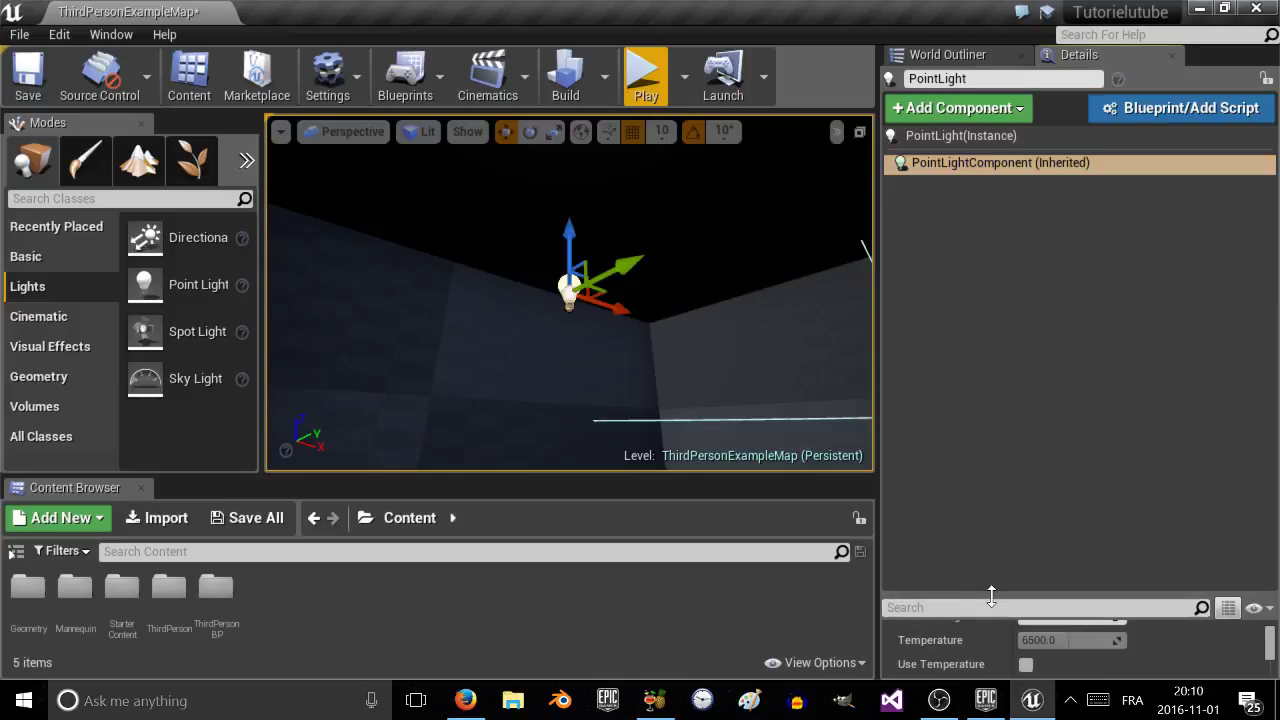
pyautogui.moveTo(989, 597); pyautogui.dragTo(982, 420)
pyautogui.moveTo(977, 303); pyautogui.dragTo(978, 165)
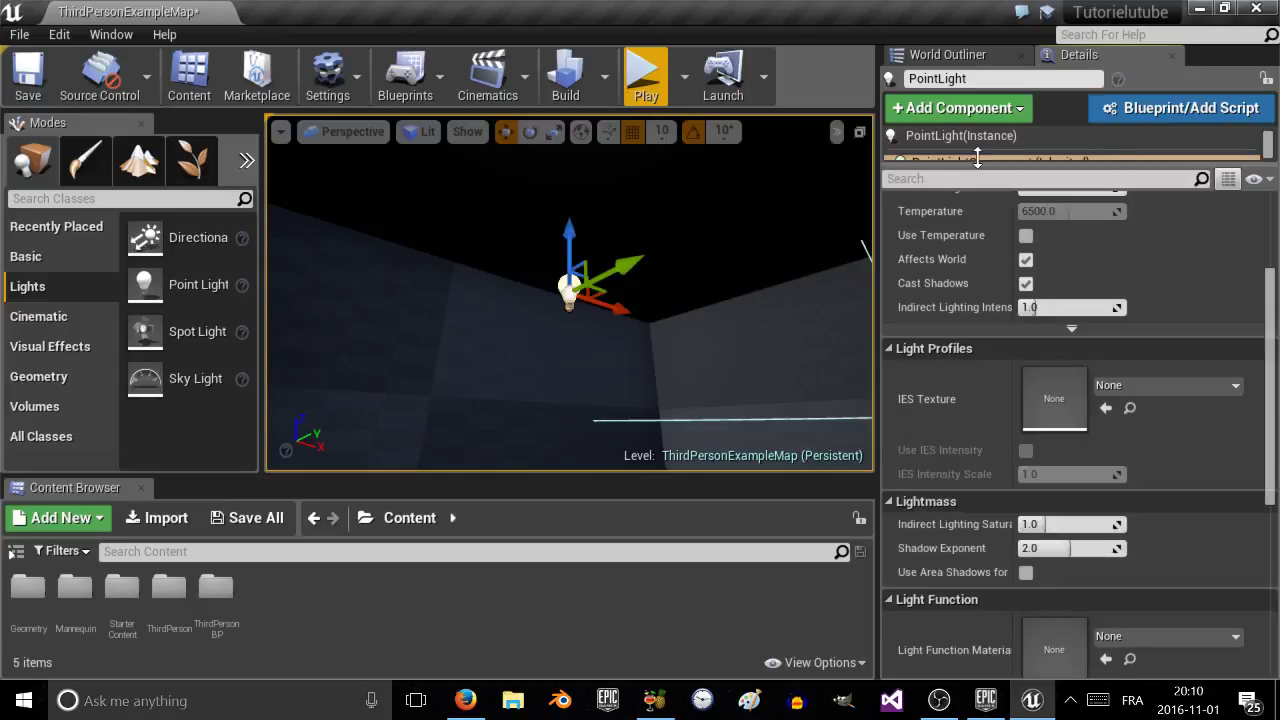
pyautogui.scroll(3, 1045, 359)
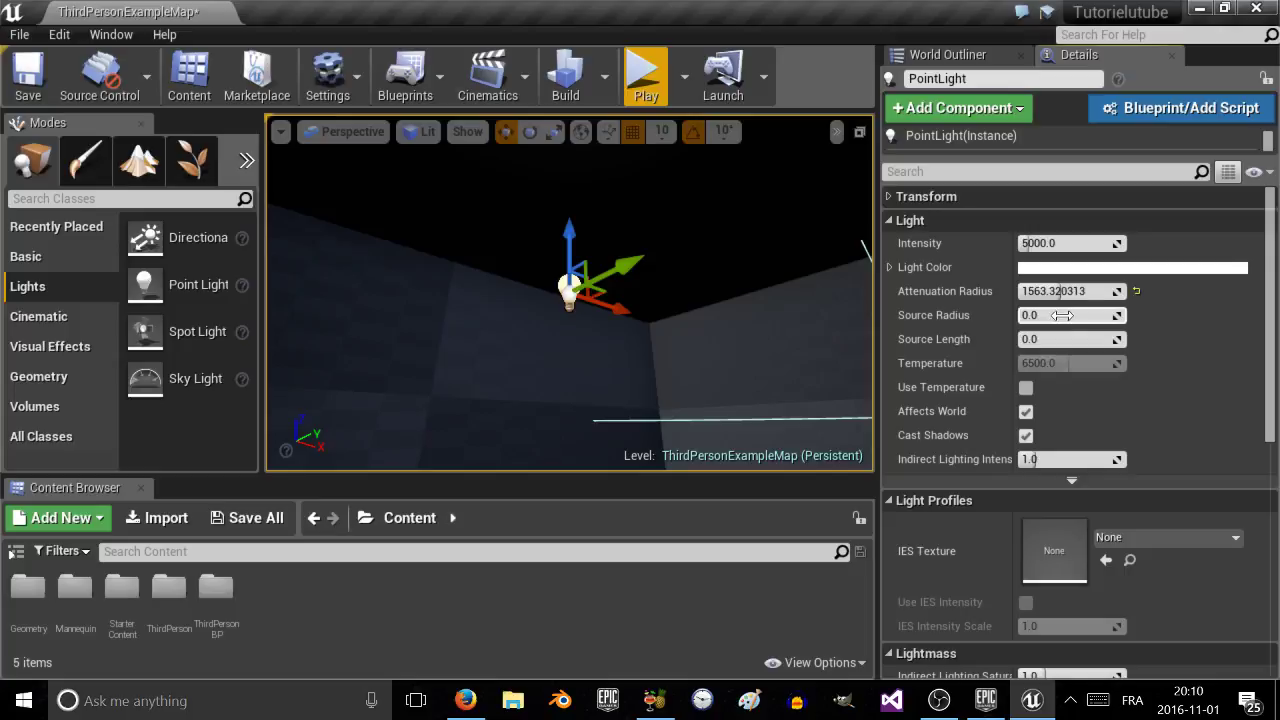
# Set the point light's colour to a medium blue.
pyautogui.click(1137, 268)
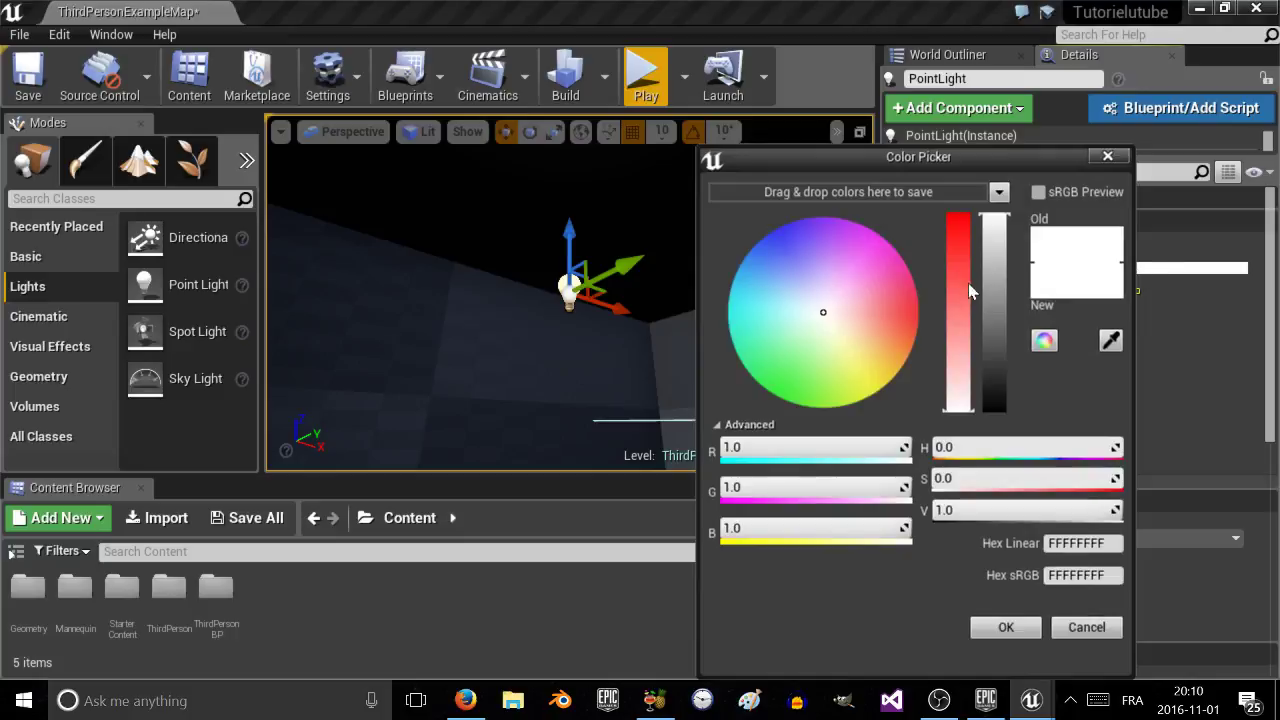
pyautogui.moveTo(823, 308)
pyautogui.mouseDown()
pyautogui.moveTo(776, 276)
pyautogui.moveTo(877, 292)
pyautogui.moveTo(799, 283)
pyautogui.moveTo(842, 323)
pyautogui.moveTo(764, 247)
pyautogui.mouseUp()
pyautogui.click(1000, 627)
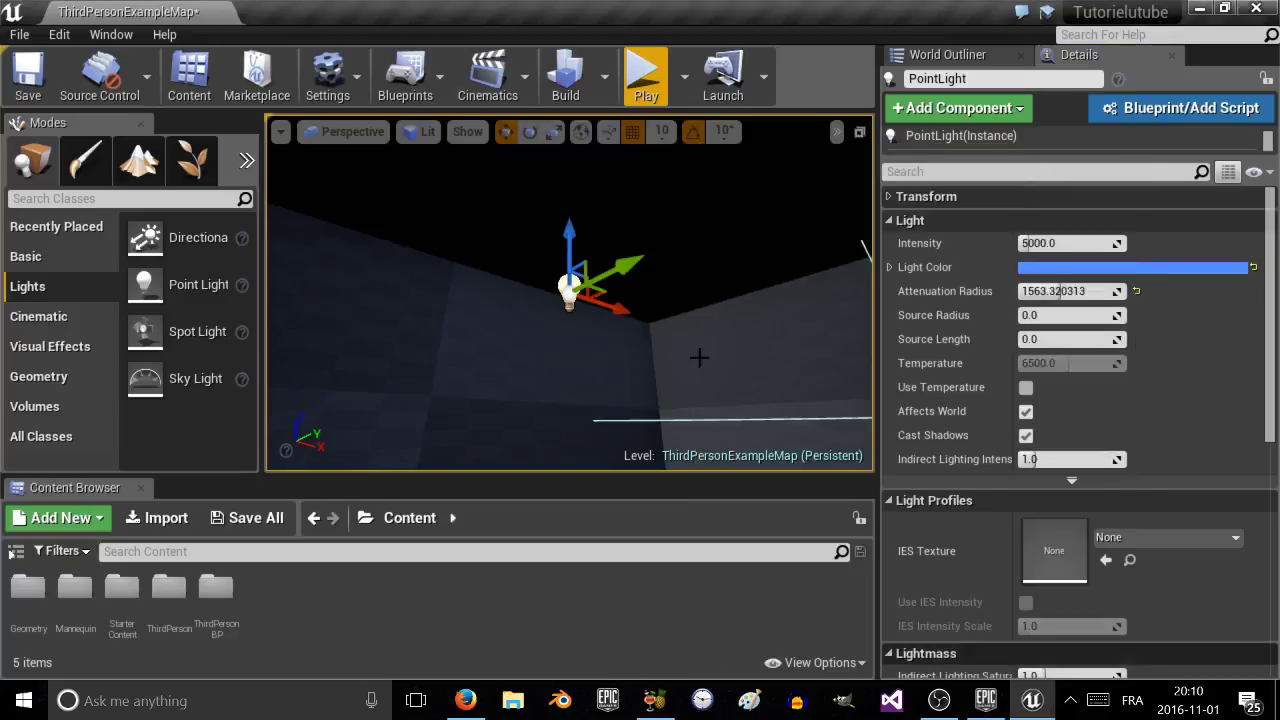
# Examine the blue lighting on the arena walls, play-test the level by running the character briefly, and stop the session.
pyautogui.moveTo(699, 358); pyautogui.dragTo(620, 286, button='right')
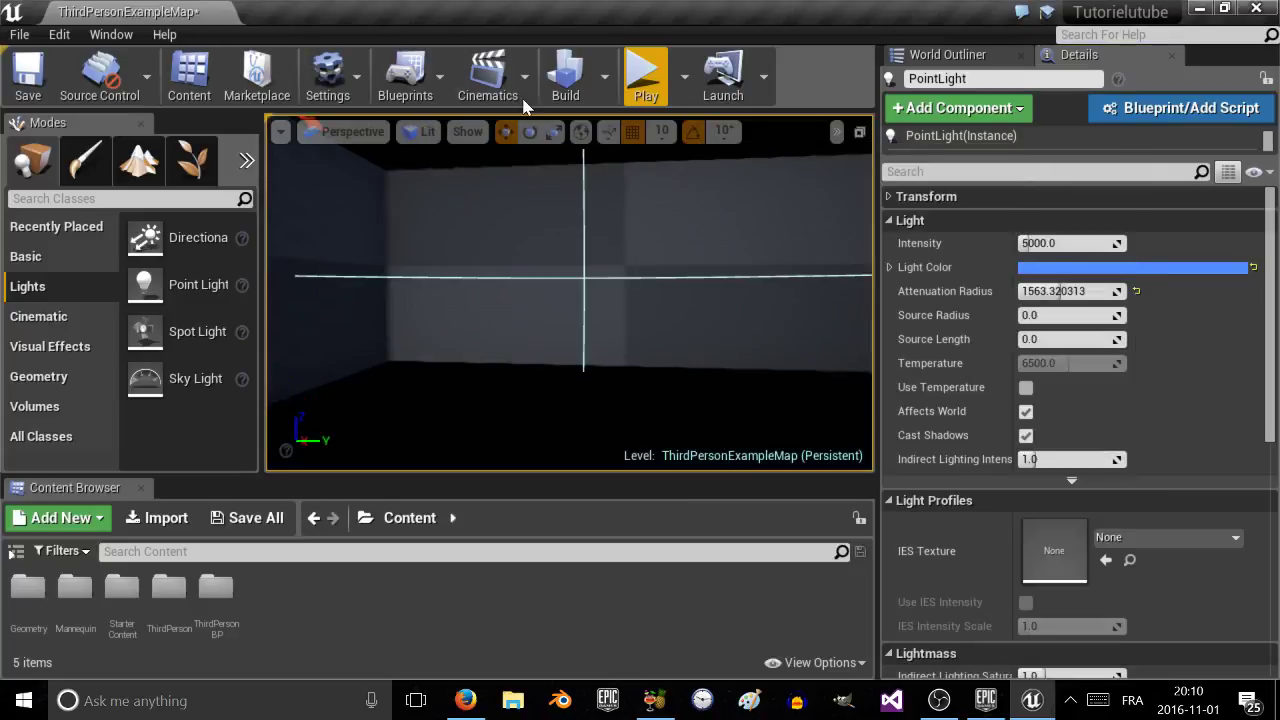
pyautogui.moveTo(489, 208)
pyautogui.mouseDown(button='right')
pyautogui.moveTo(610, 218)
pyautogui.moveTo(535, 203)
pyautogui.moveTo(496, 225)
pyautogui.mouseUp(button='right')
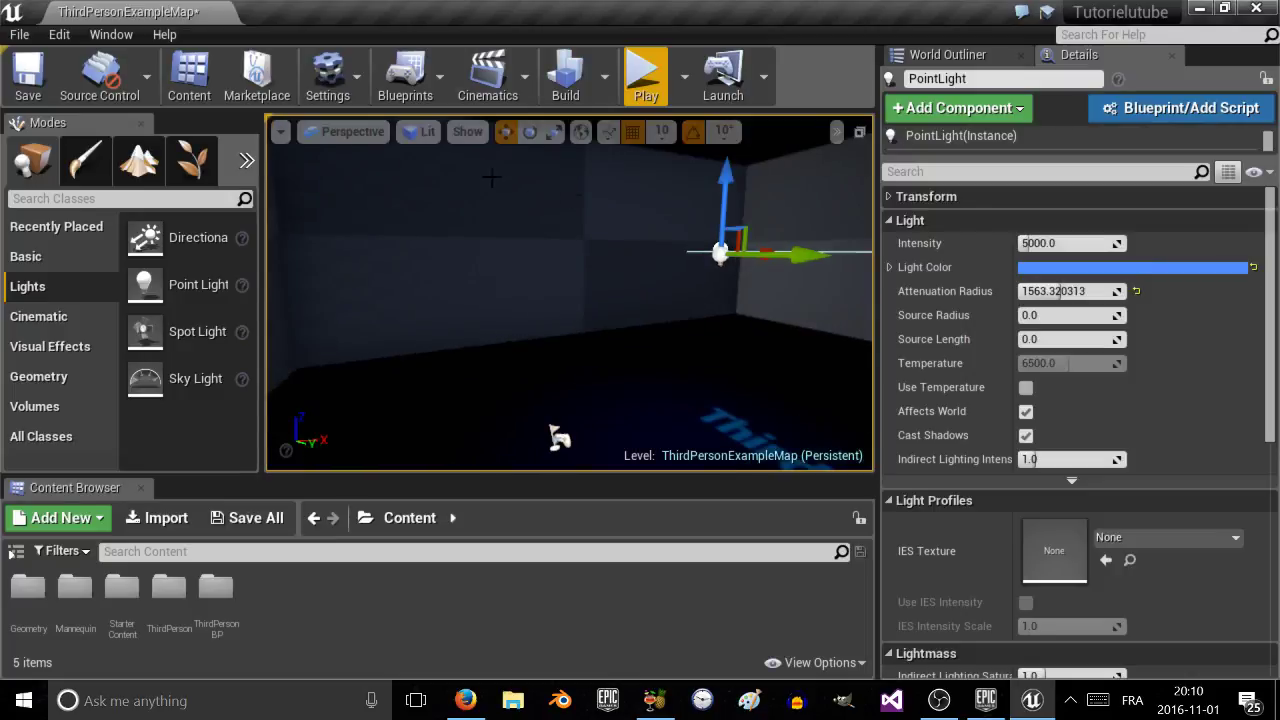
pyautogui.click(764, 78)
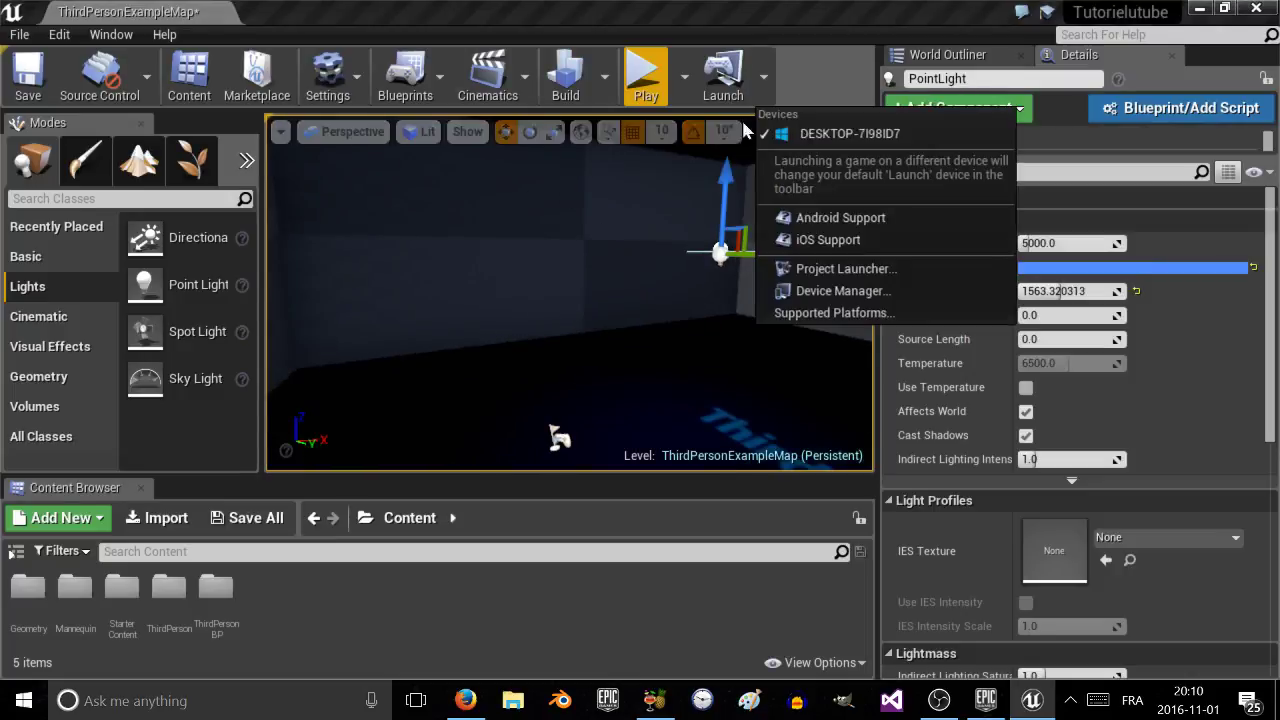
pyautogui.click(658, 88)
pyautogui.click(652, 80)
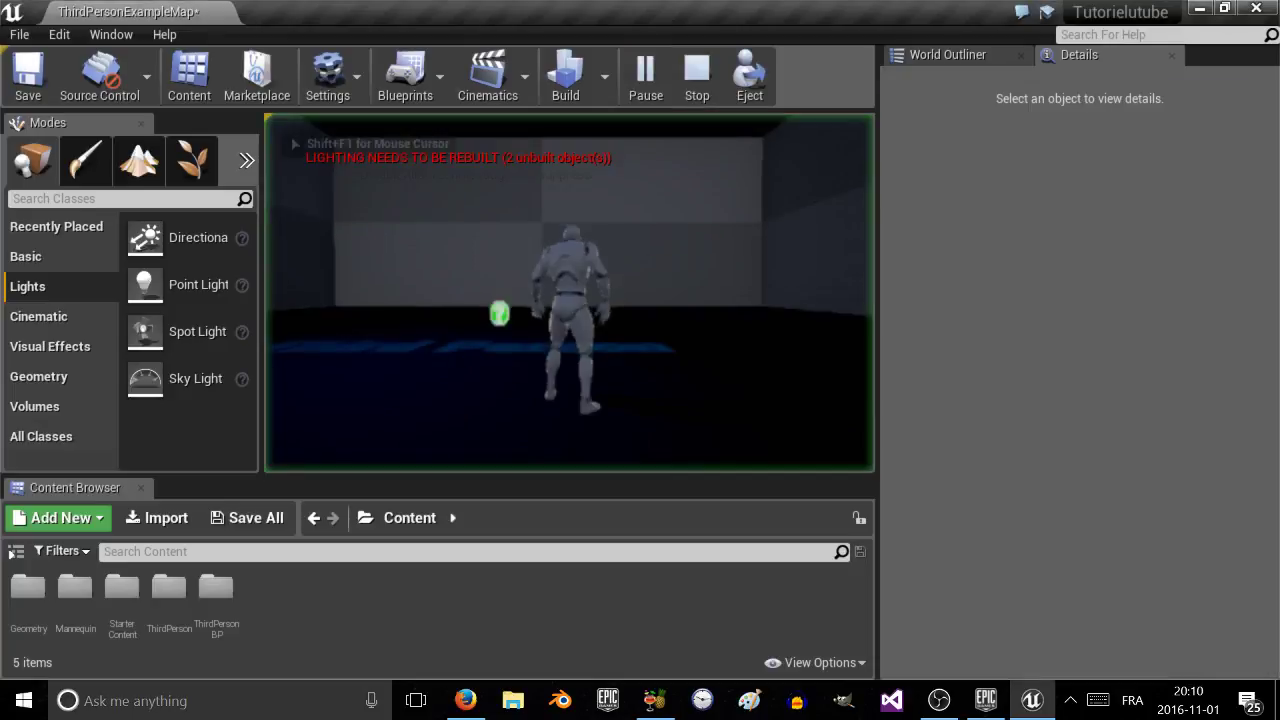
pyautogui.press('a')
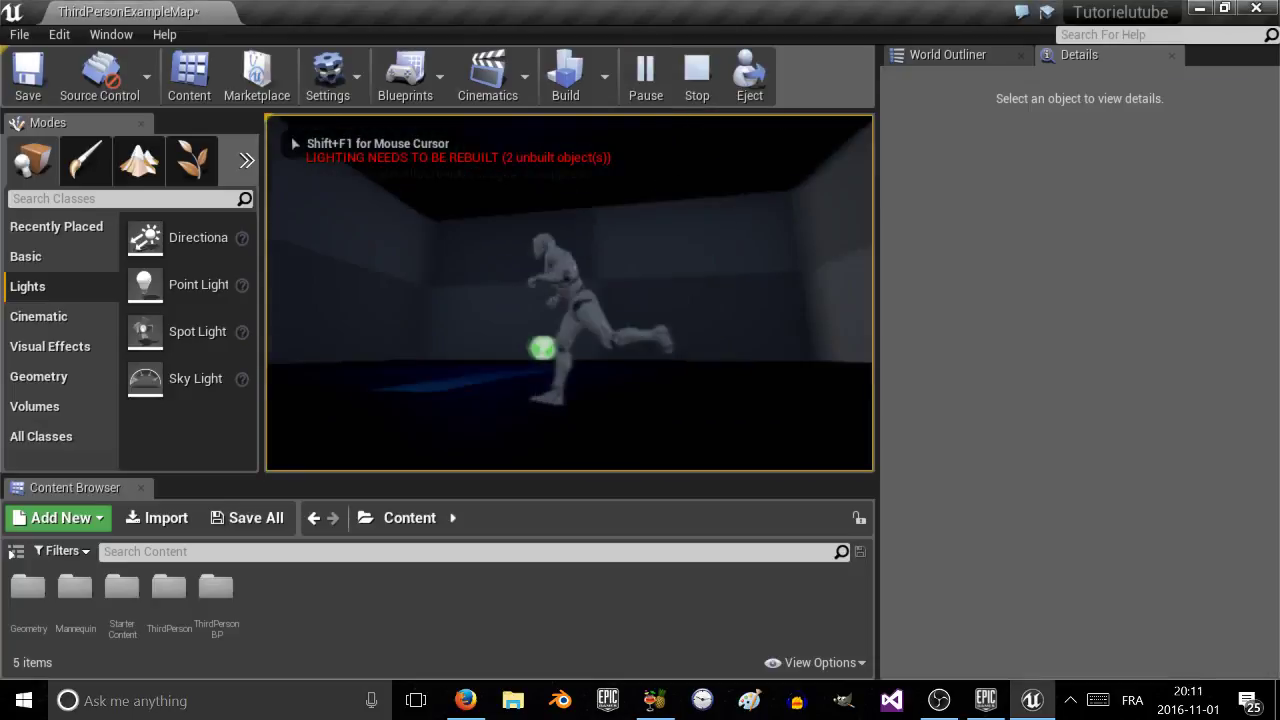
pyautogui.press('Escape')
# Scale the point light up uniformly to an attenuation radius of about 2168 and look around the arena.
pyautogui.moveTo(709, 138); pyautogui.dragTo(665, 120, button='right')
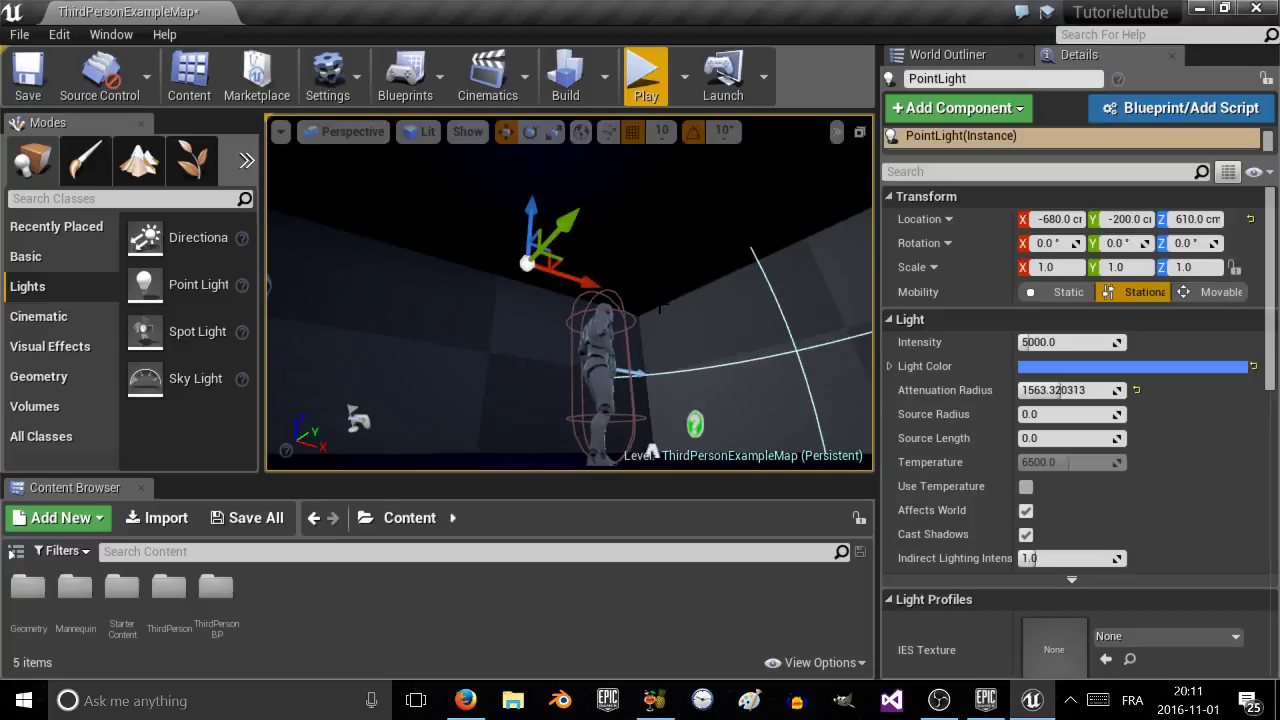
pyautogui.press('r')
pyautogui.press('e')
pyautogui.press('r')
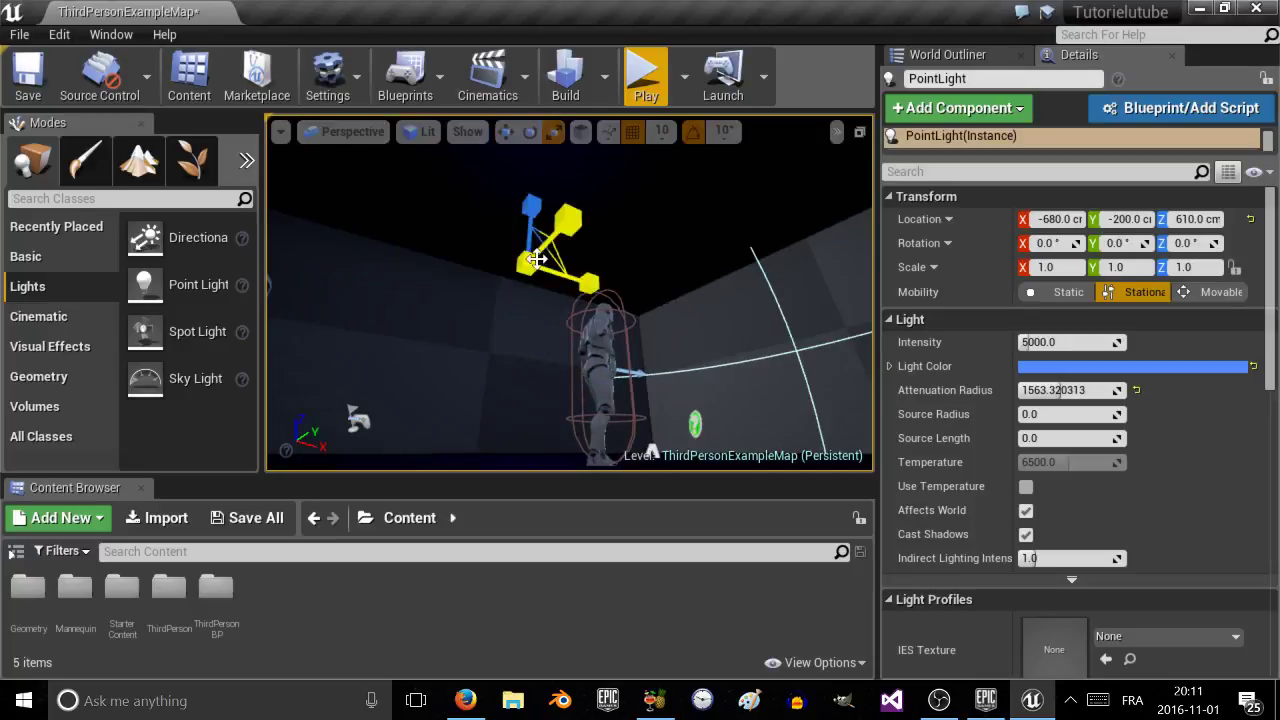
pyautogui.moveTo(530, 265); pyautogui.dragTo(530, 216)
pyautogui.moveTo(530, 216); pyautogui.dragTo(585, 160, button='right')
pyautogui.click(456, 314)
pyautogui.moveTo(456, 314); pyautogui.dragTo(370, 355, button='right')
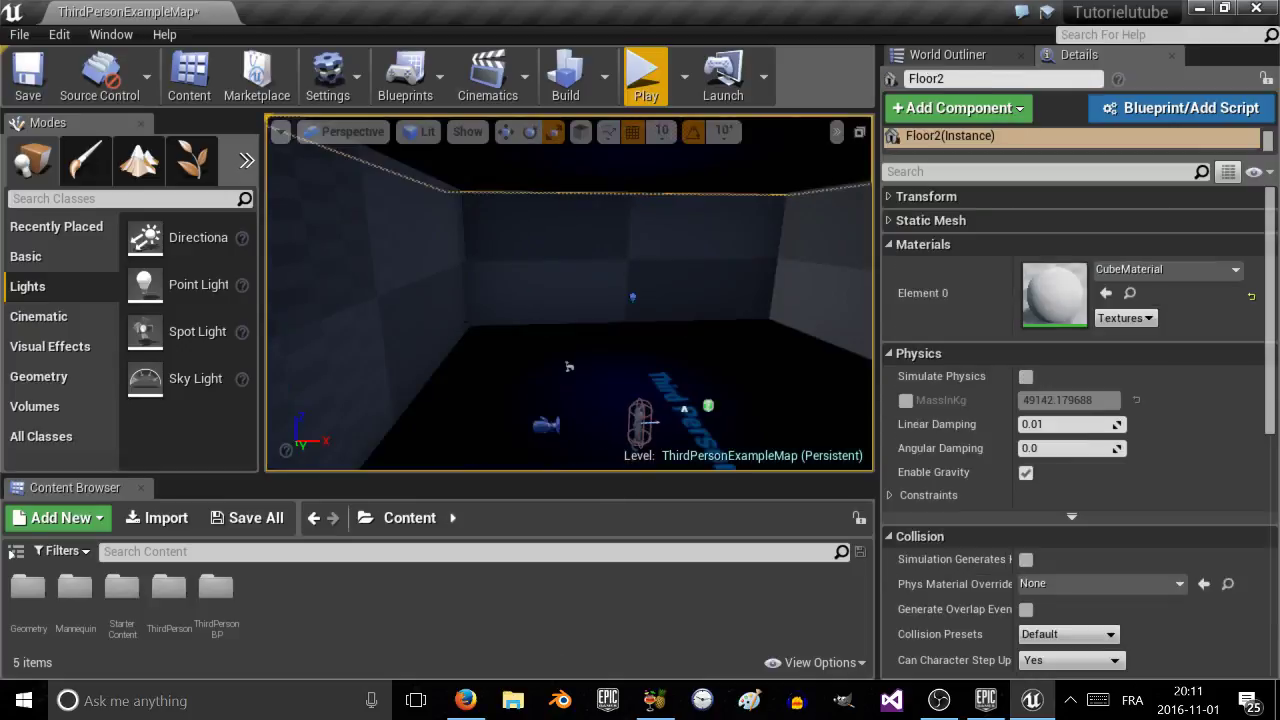
pyautogui.moveTo(480, 320); pyautogui.dragTo(506, 349, button='right')
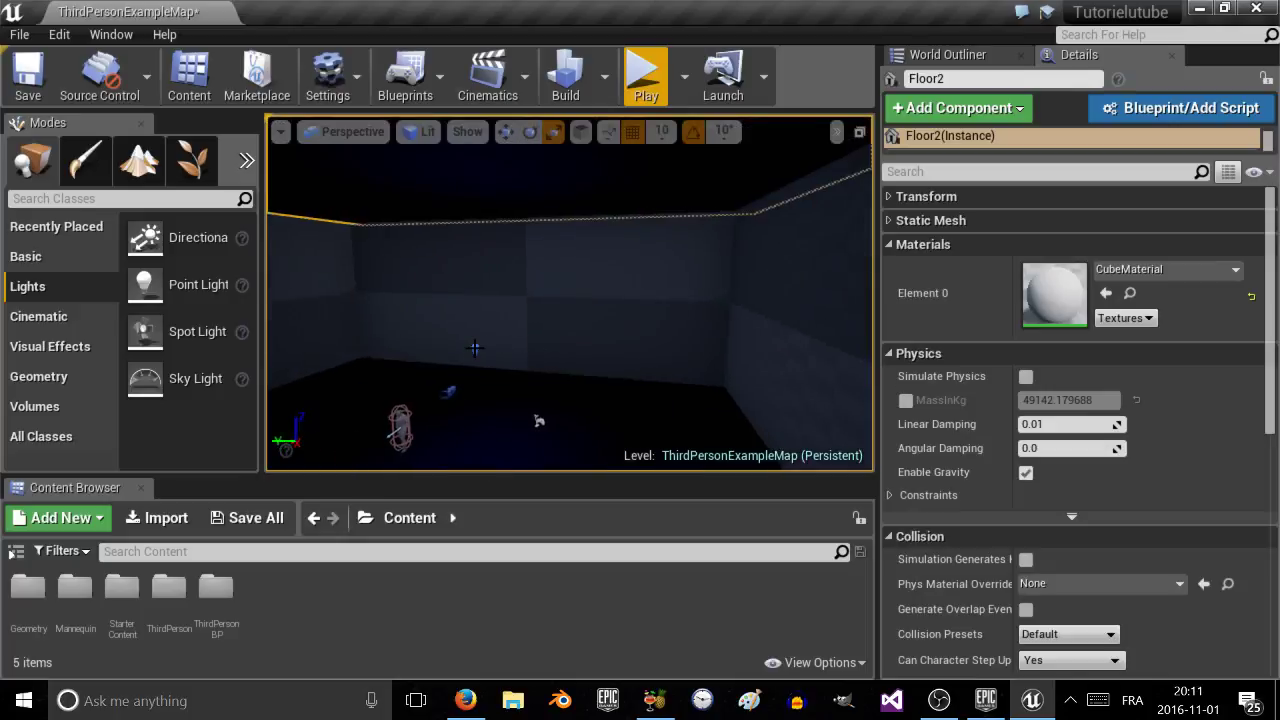
# Move the point light toward the side wall and back to the middle of the room, at Y -90 cm and Z 710 cm.
pyautogui.click(475, 348)
pyautogui.press('w')
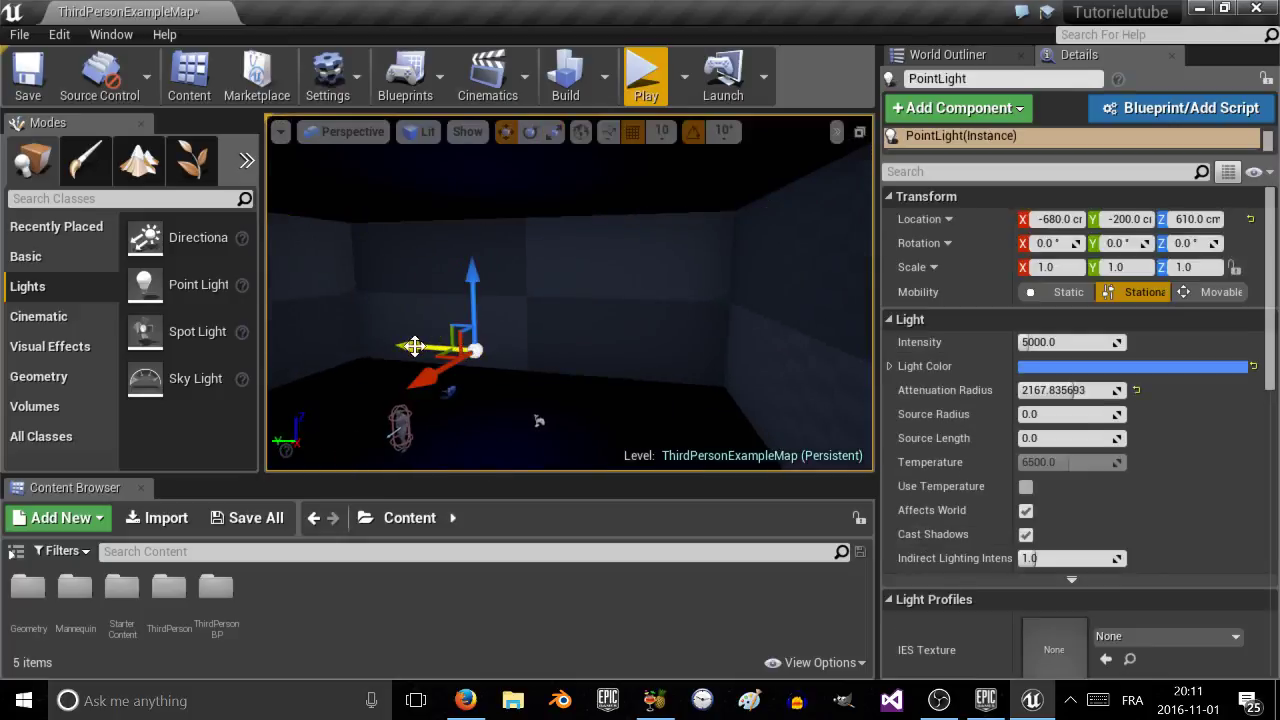
pyautogui.moveTo(415, 346); pyautogui.dragTo(619, 311)
pyautogui.press('f')
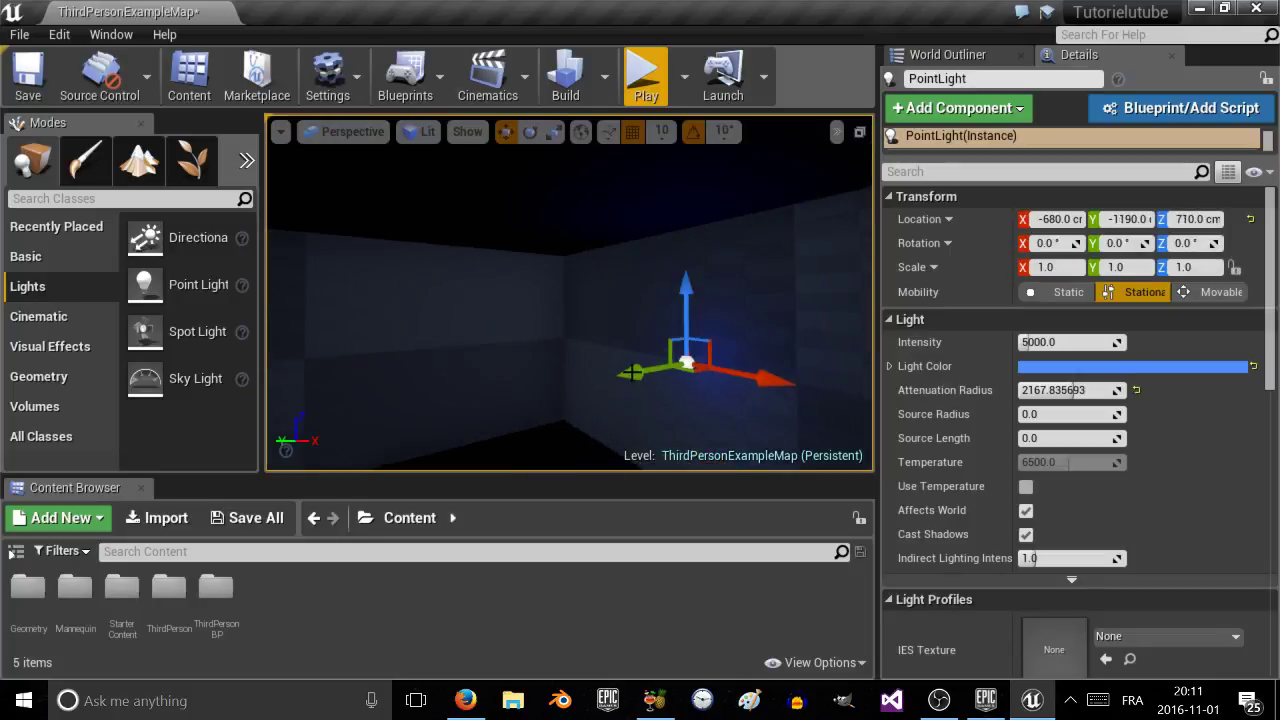
pyautogui.moveTo(631, 372); pyautogui.dragTo(303, 430)
pyautogui.moveTo(466, 374)
pyautogui.mouseDown(button='right')
pyautogui.moveTo(390, 396)
pyautogui.moveTo(500, 390)
pyautogui.moveTo(440, 384)
pyautogui.moveTo(466, 374)
pyautogui.mouseUp(button='right')
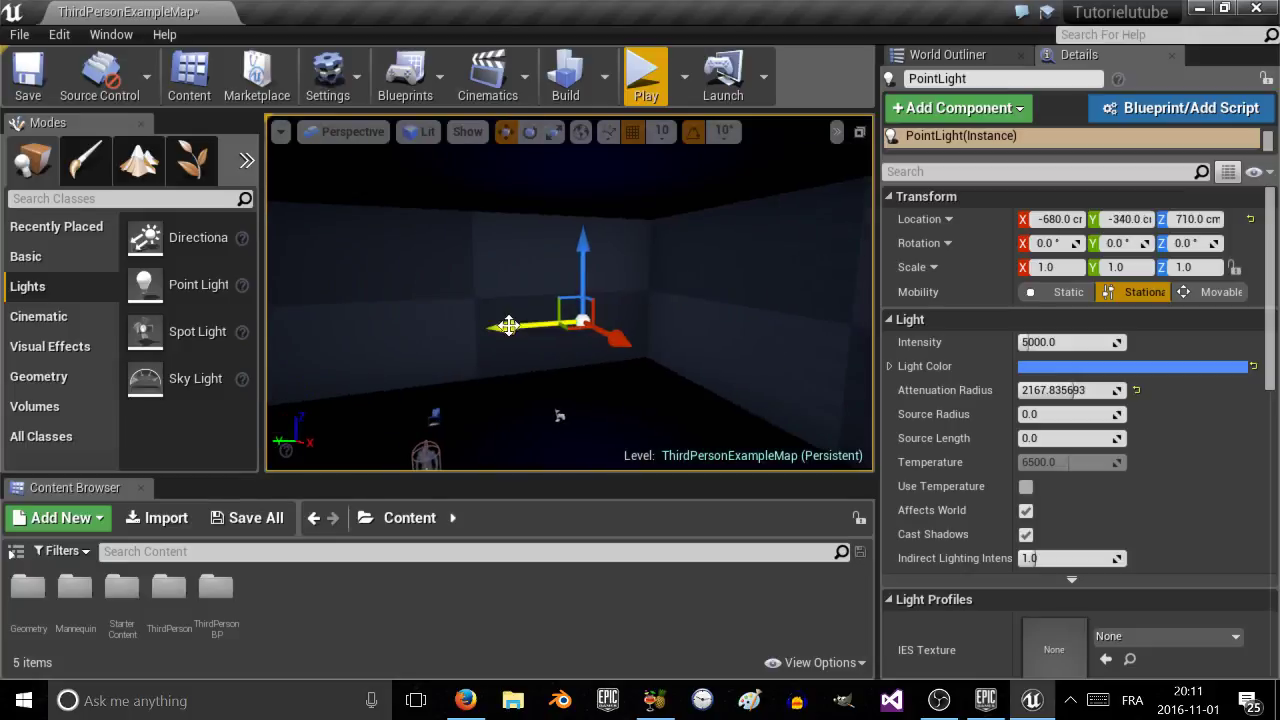
pyautogui.moveTo(505, 333); pyautogui.dragTo(391, 320)
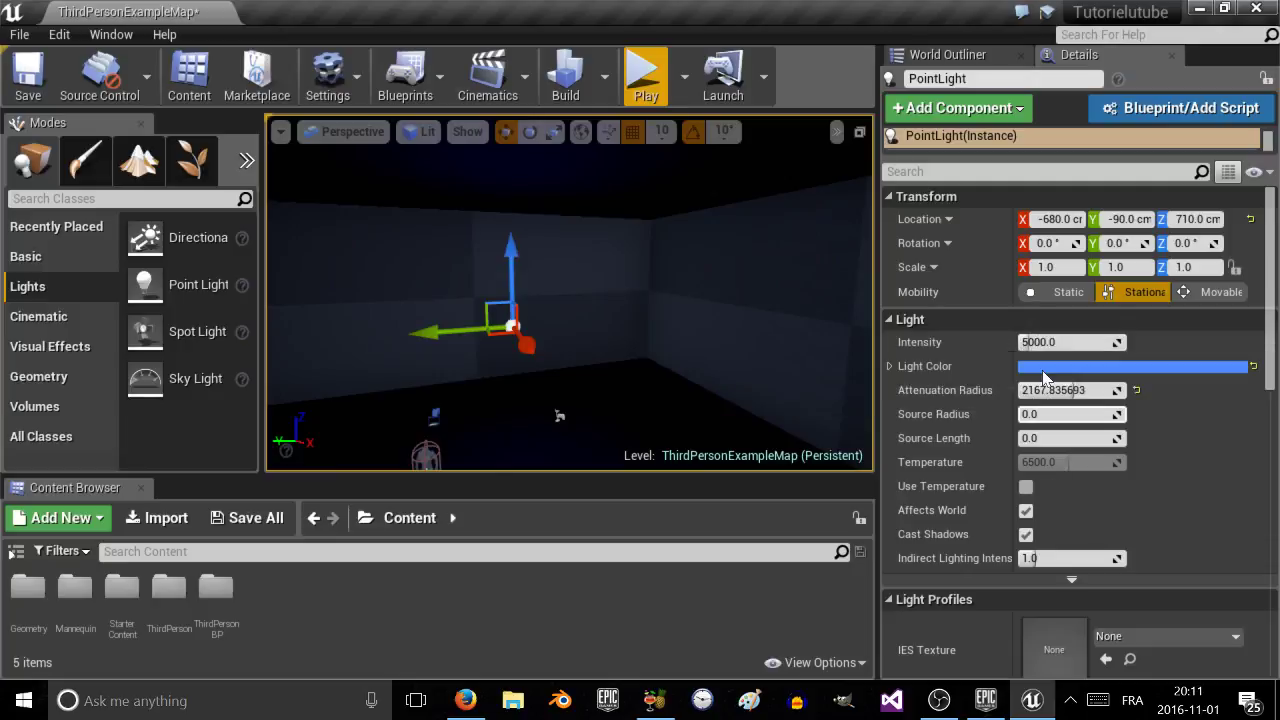
# Set the point light's intensity to 100000 and play-test the level briefly.
pyautogui.moveTo(1045, 342); pyautogui.dragTo(1115, 342)
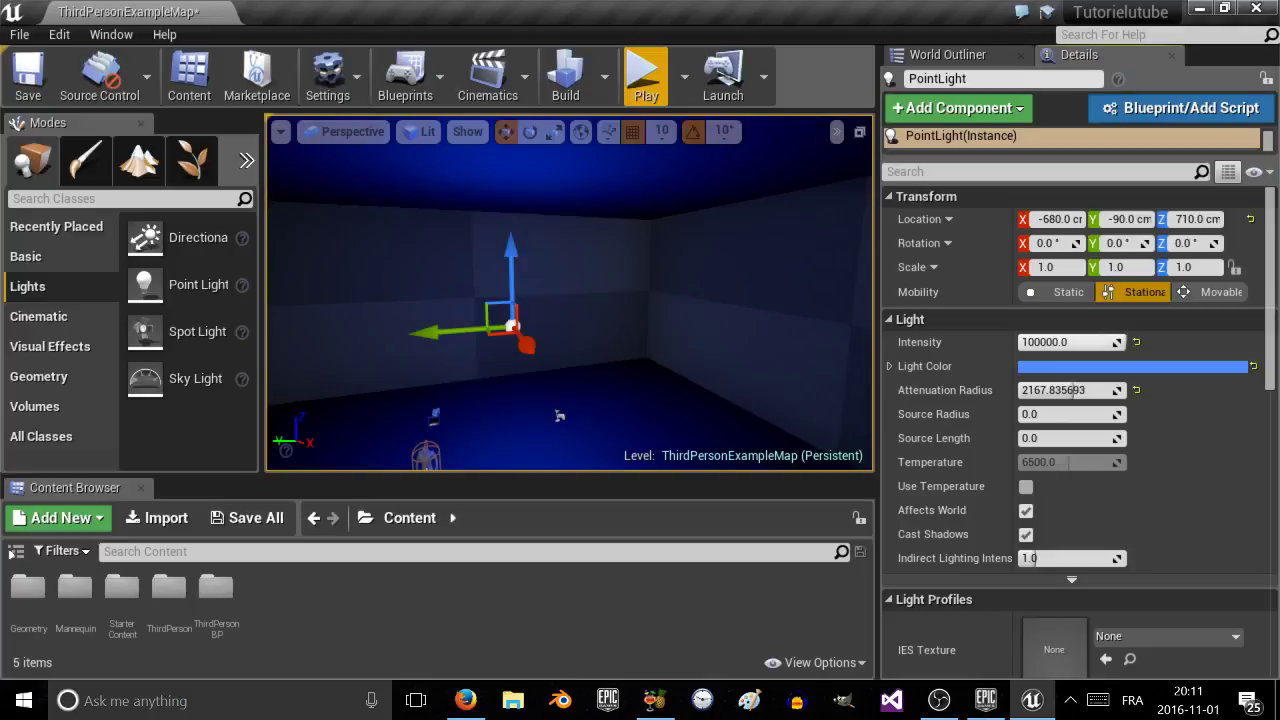
pyautogui.click(646, 80)
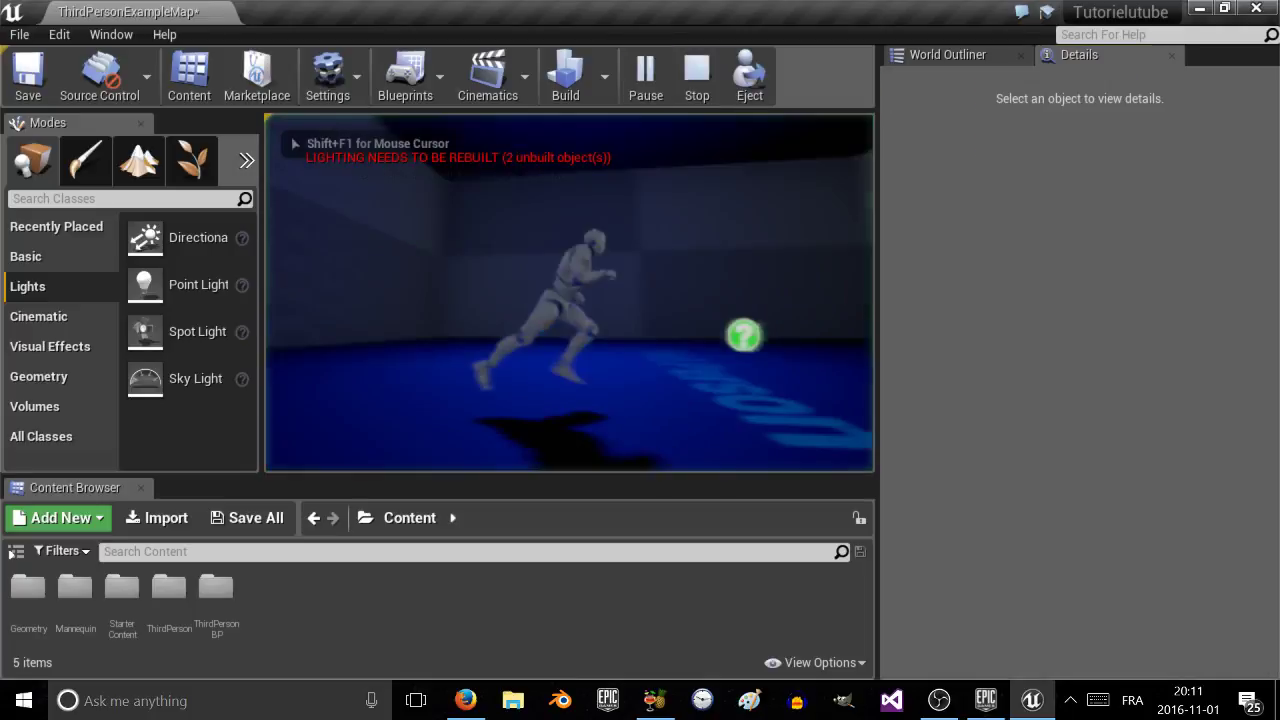
pyautogui.press('Escape')
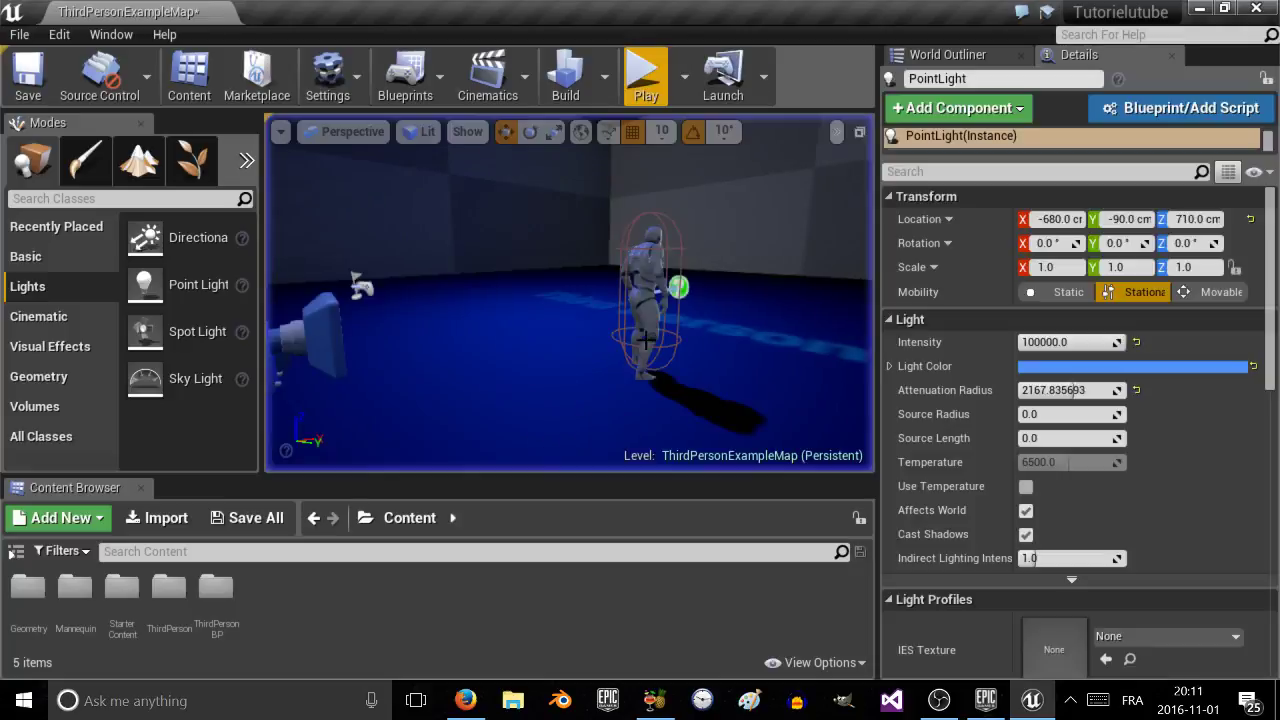
# Set the point light's intensity to 300000 and look up at the lit ceiling.
pyautogui.moveTo(1033, 342); pyautogui.dragTo(1020, 342)
pyautogui.click(1020, 342)
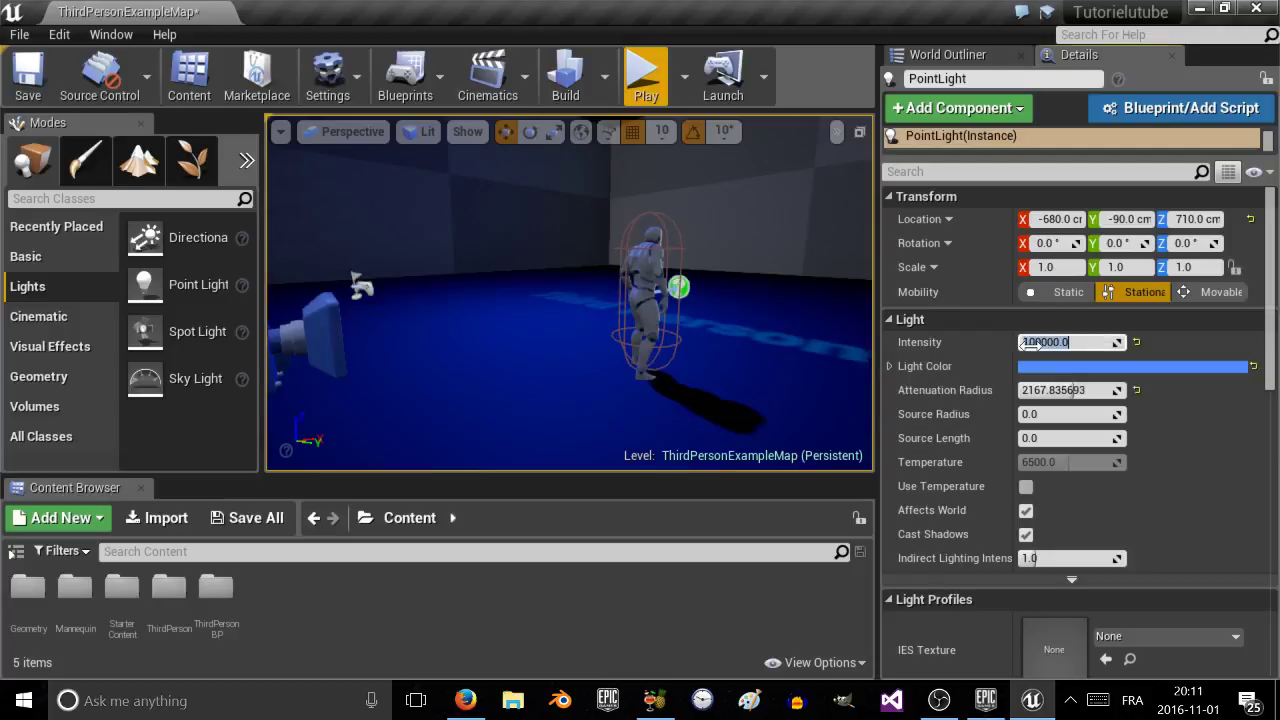
pyautogui.write('300000')
pyautogui.press('Return')
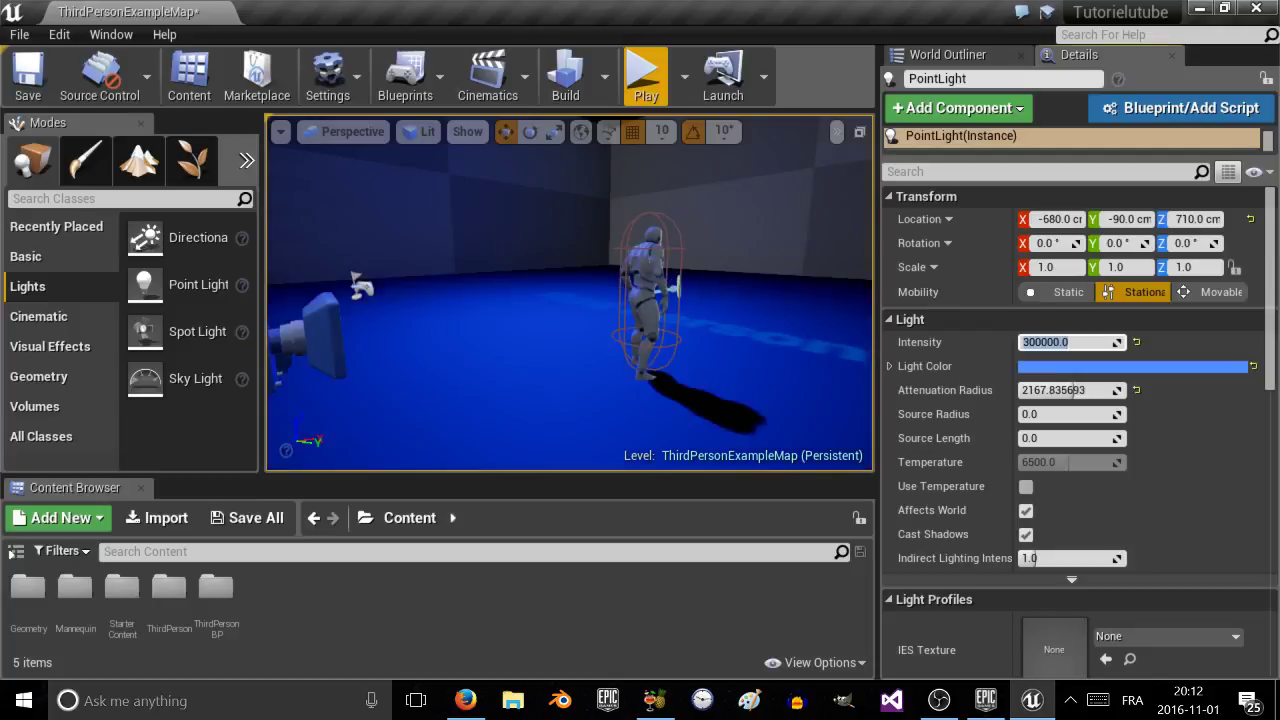
pyautogui.moveTo(570, 295); pyautogui.dragTo(545, 174, button='right')
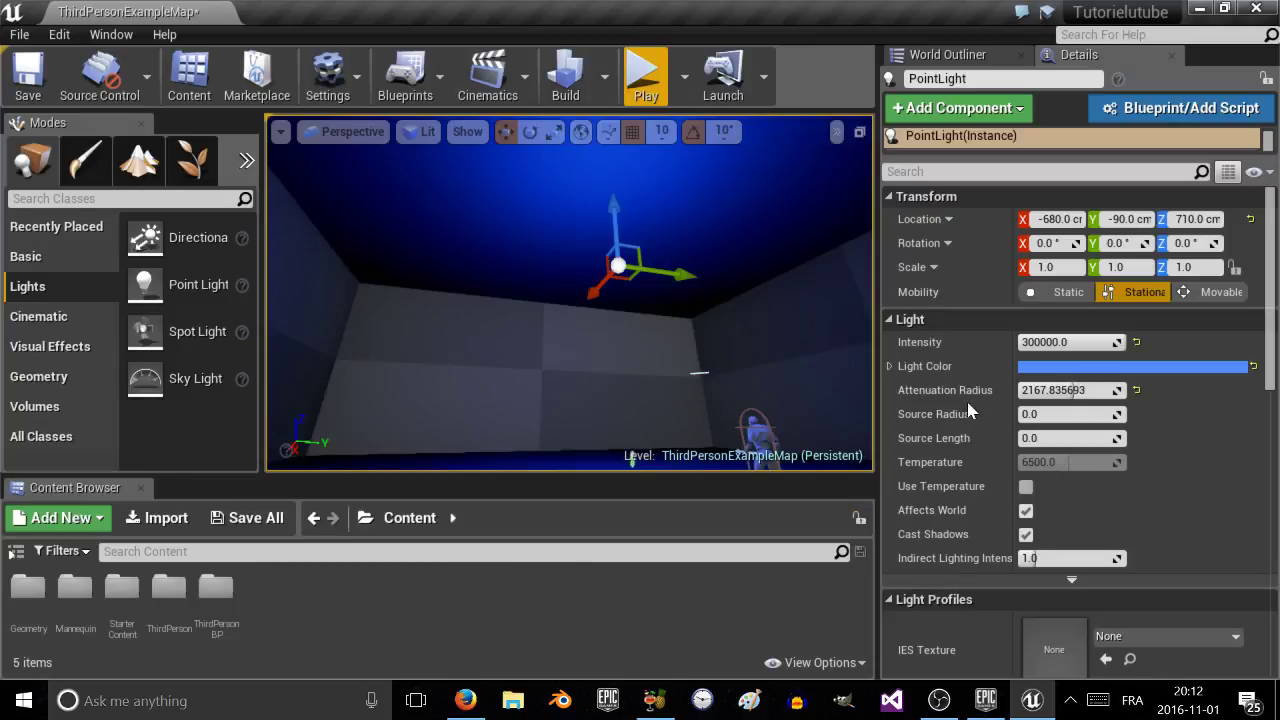
# Adjust the point light's attenuation radius to about 2371 and intensity to about 21599, returning the source radius to 0 after trying it.
pyautogui.moveTo(1051, 389)
pyautogui.mouseDown()
pyautogui.moveTo(1006, 390)
pyautogui.moveTo(1075, 390)
pyautogui.moveTo(1030, 390)
pyautogui.mouseUp()
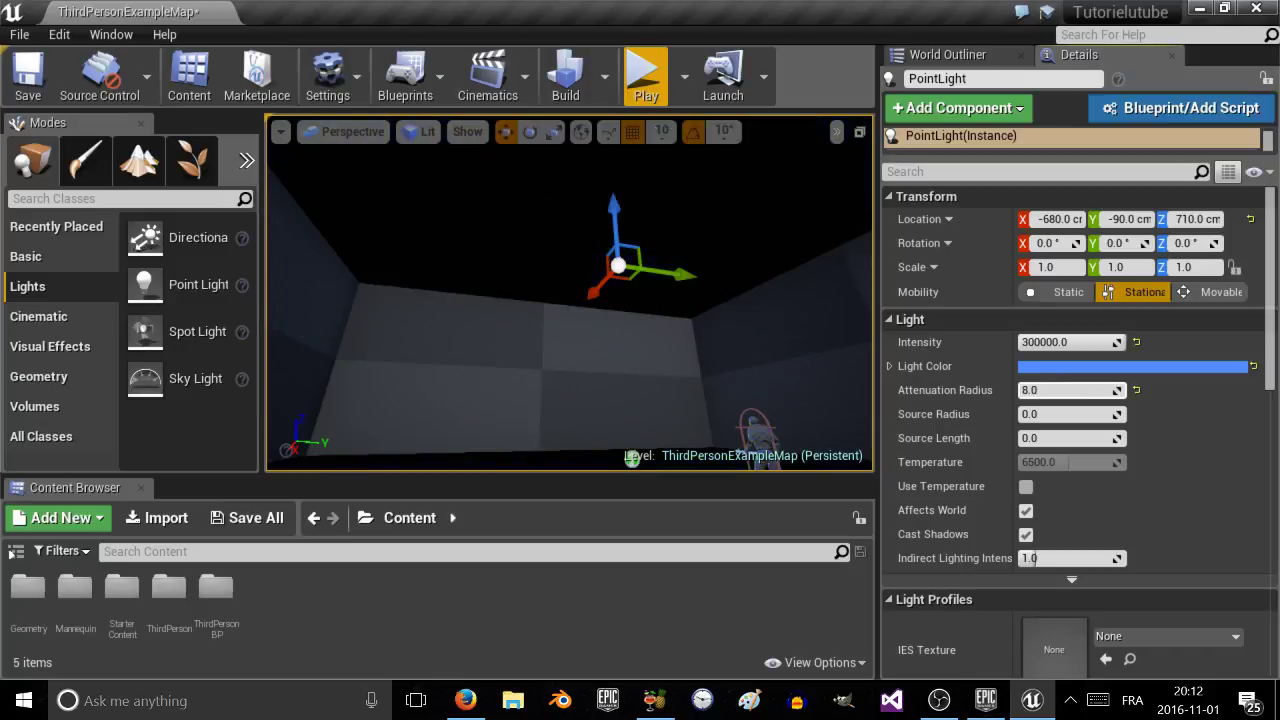
pyautogui.moveTo(1030, 390); pyautogui.dragTo(1062, 390)
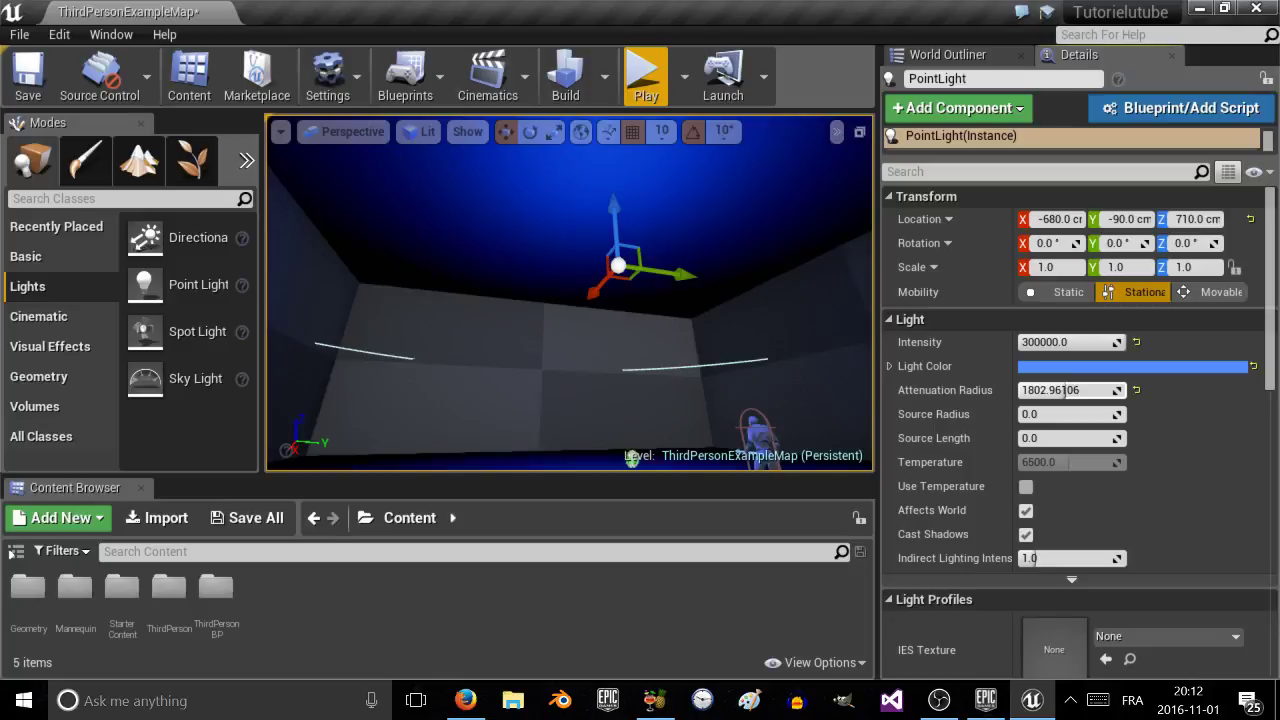
pyautogui.moveTo(1045, 342); pyautogui.dragTo(1030, 342)
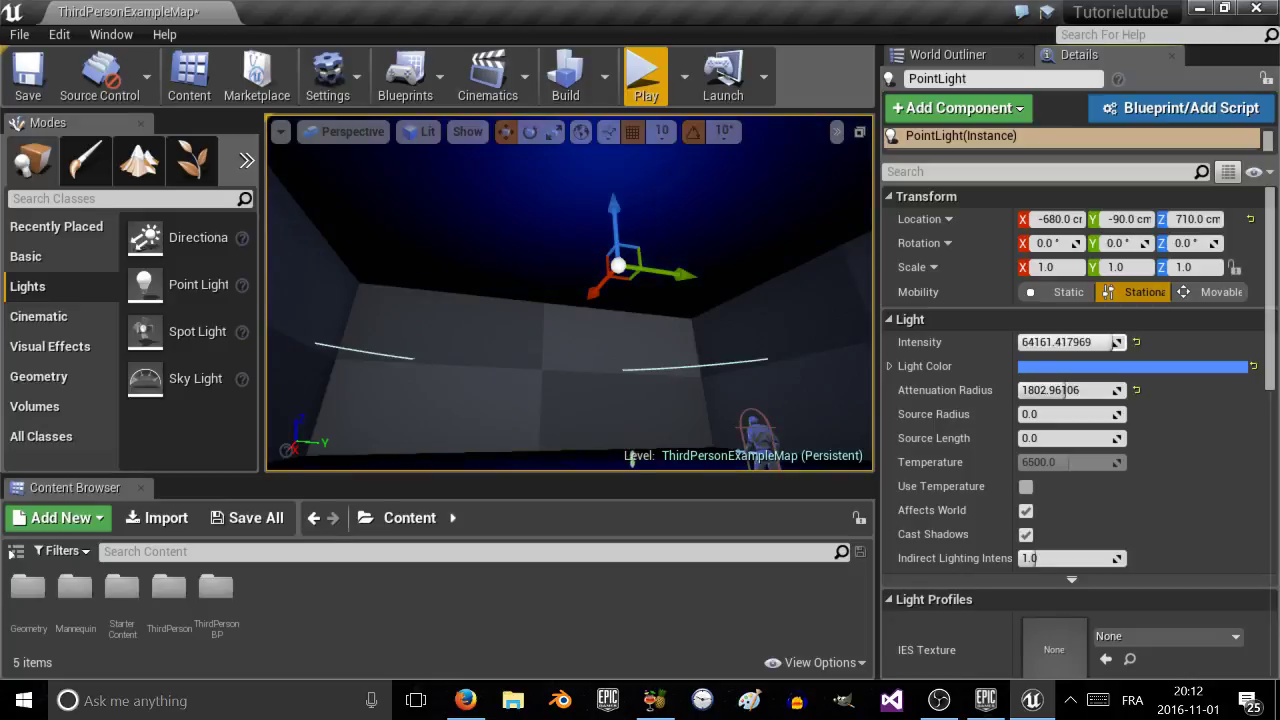
pyautogui.moveTo(1113, 342); pyautogui.dragTo(1058, 342)
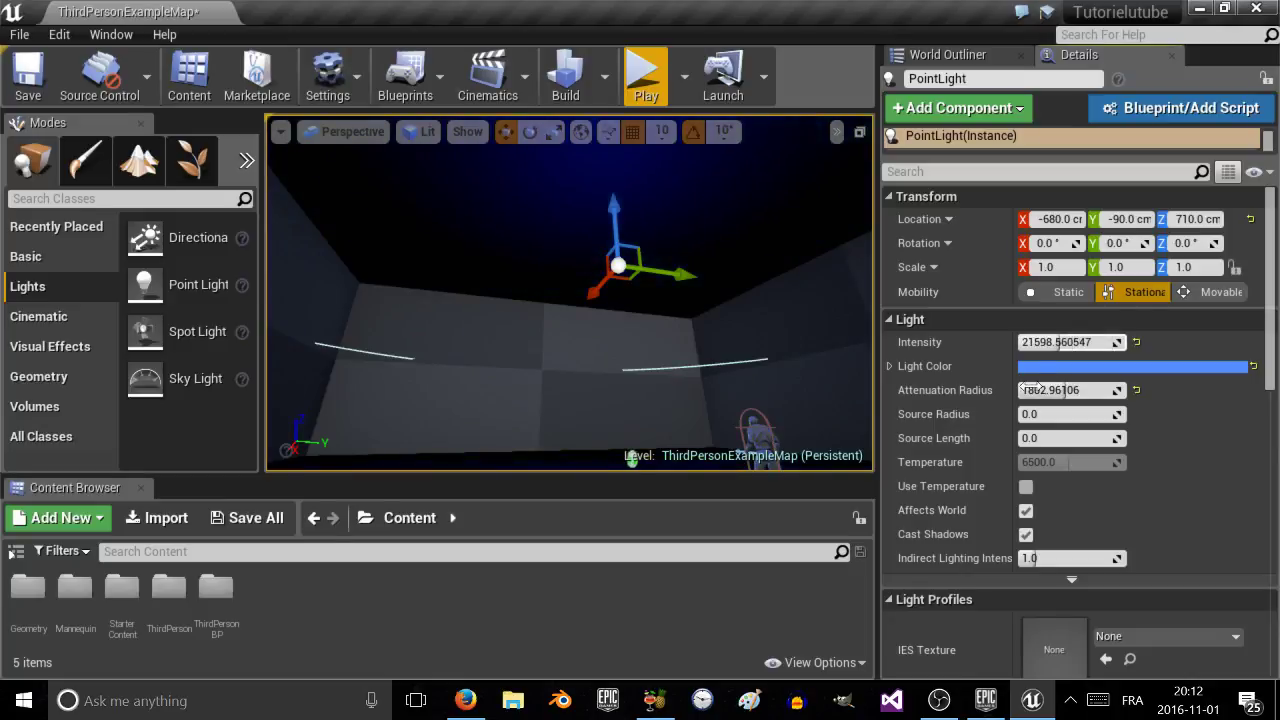
pyautogui.moveTo(1030, 390); pyautogui.dragTo(1020, 414)
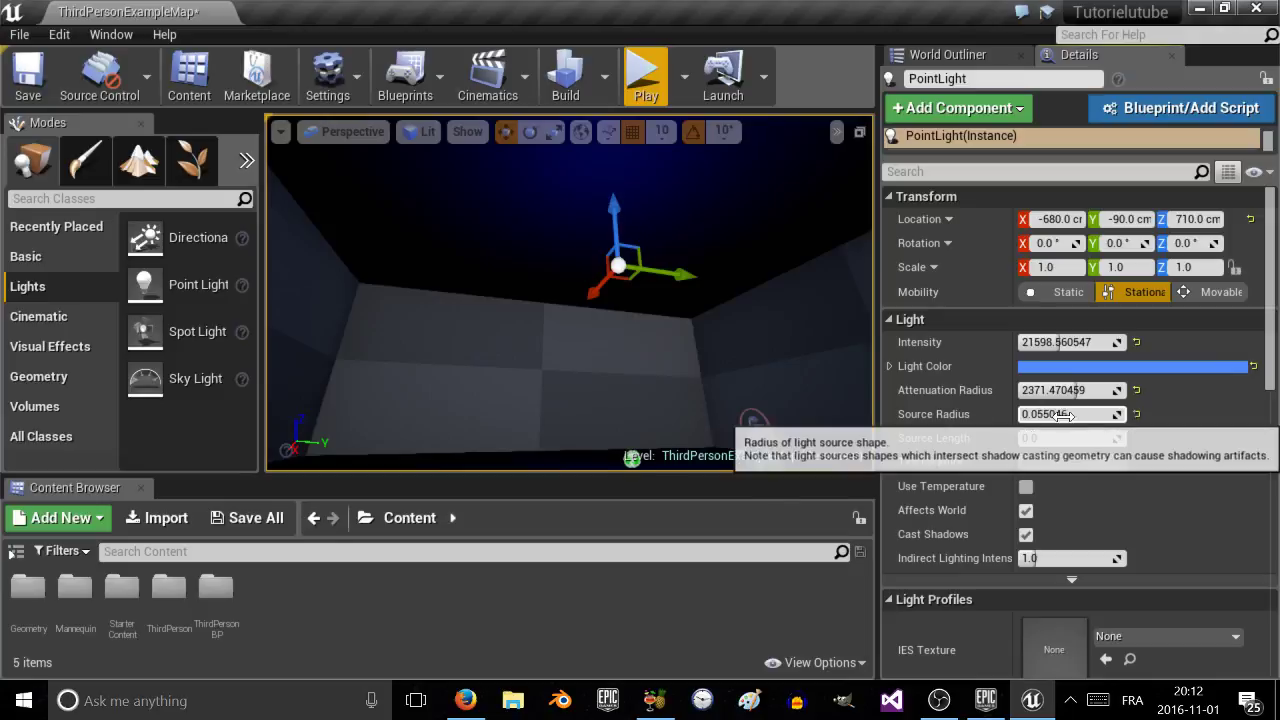
pyautogui.moveTo(1057, 414); pyautogui.dragTo(1036, 414)
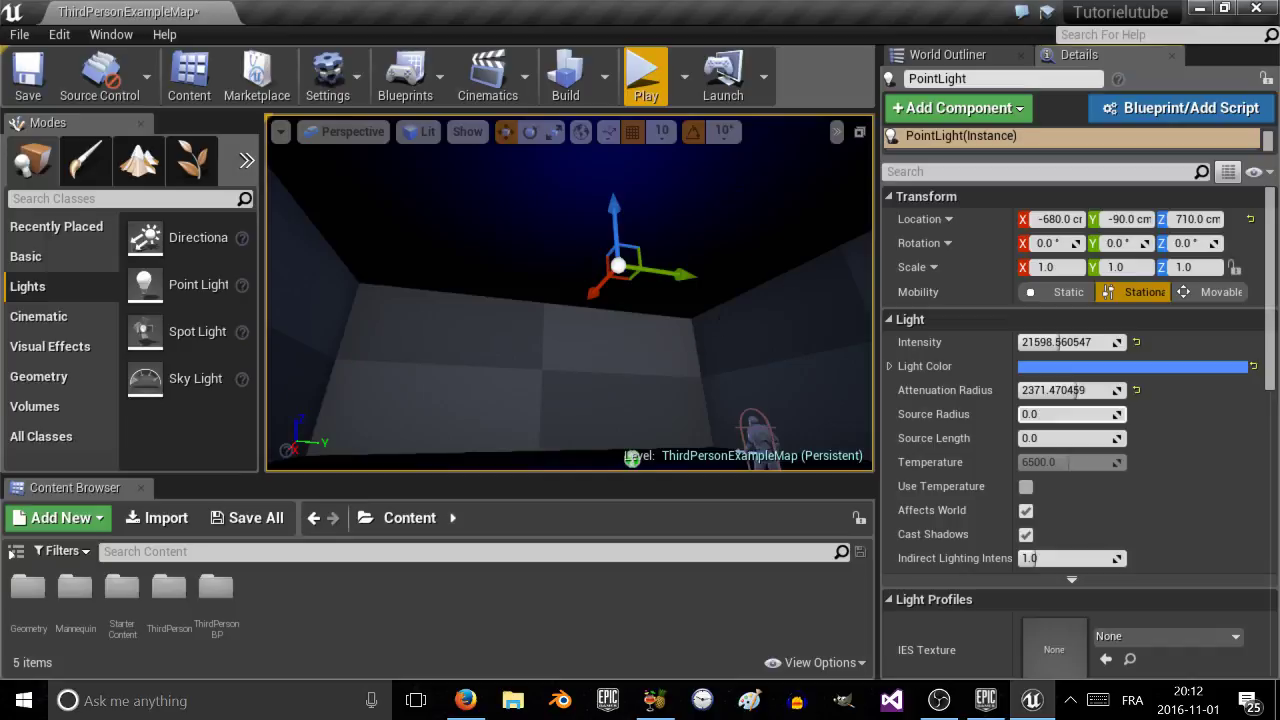
# Undo the accidental ceiling edit and remove the point light from the arena.
pyautogui.click(590, 225)
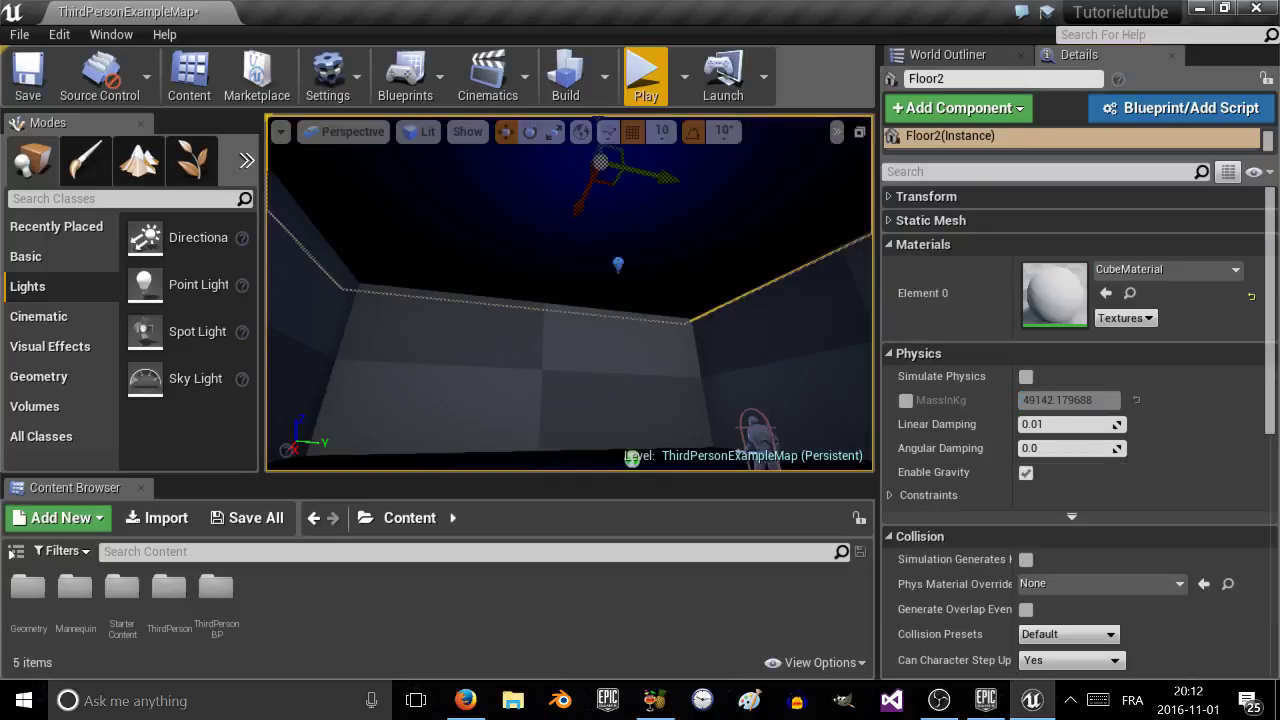
pyautogui.hotkey('ctrl', 'z')
pyautogui.hotkey('ctrl', 'z')
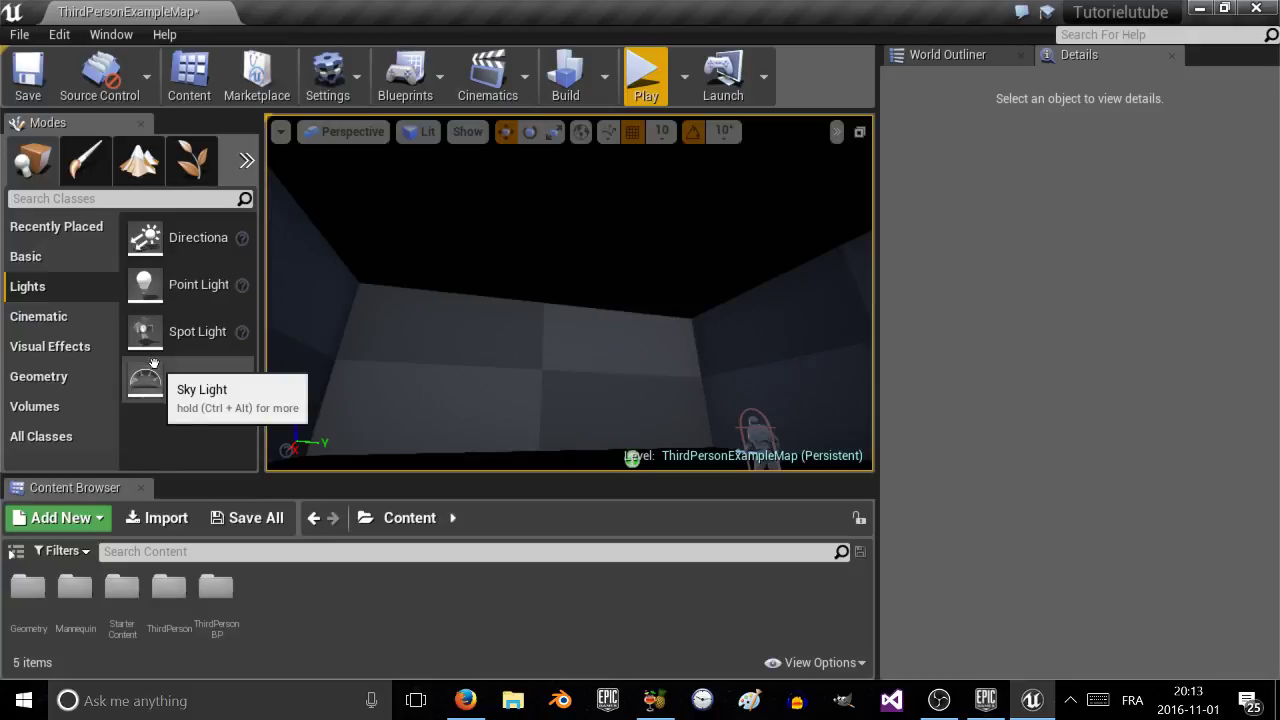
# Place a spot light in the arena and move it to X 250, Y -200, Z 1130 cm.
pyautogui.moveTo(145, 333); pyautogui.dragTo(312, 393)
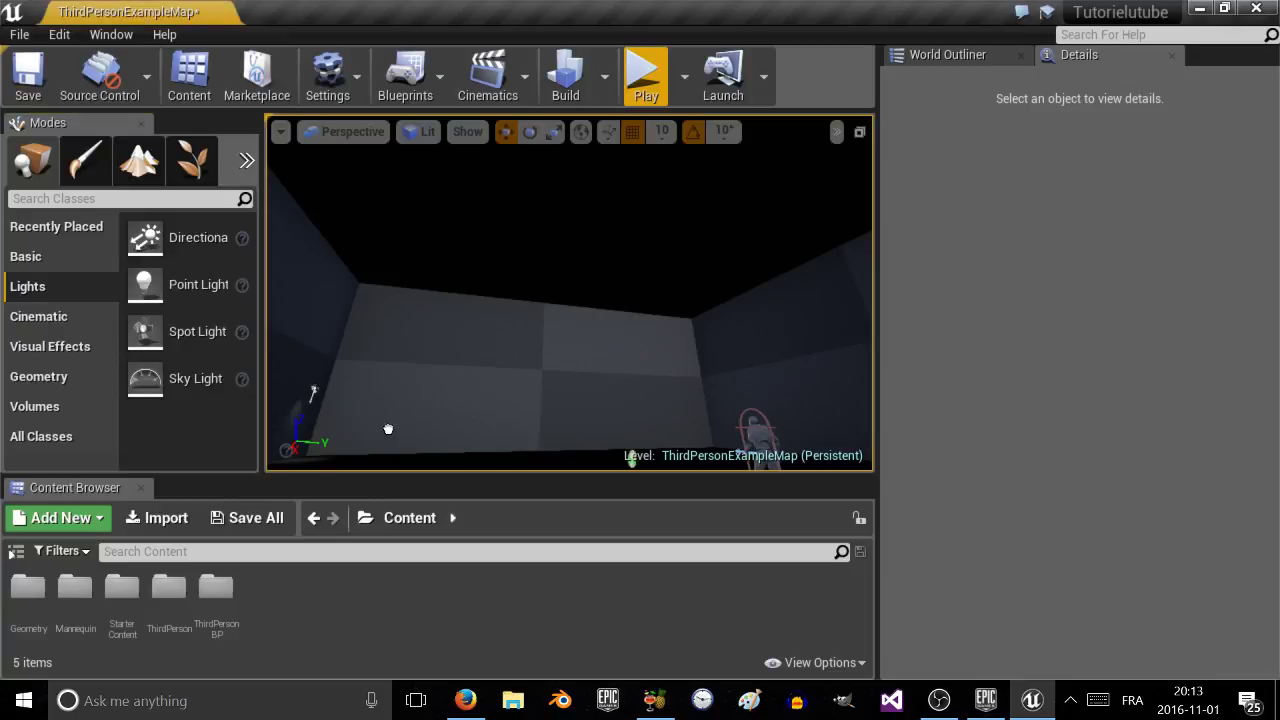
pyautogui.moveTo(388, 429); pyautogui.dragTo(491, 455)
pyautogui.moveTo(495, 405); pyautogui.dragTo(513, 244)
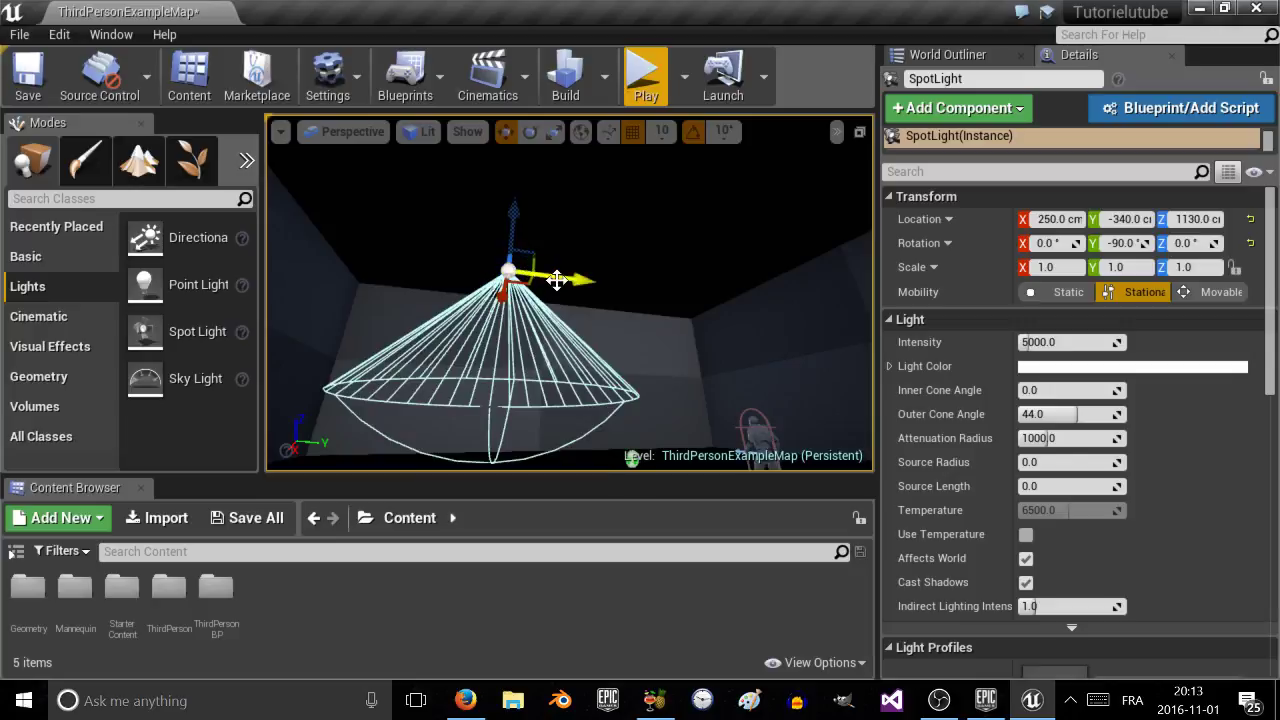
pyautogui.moveTo(557, 280); pyautogui.dragTo(766, 275)
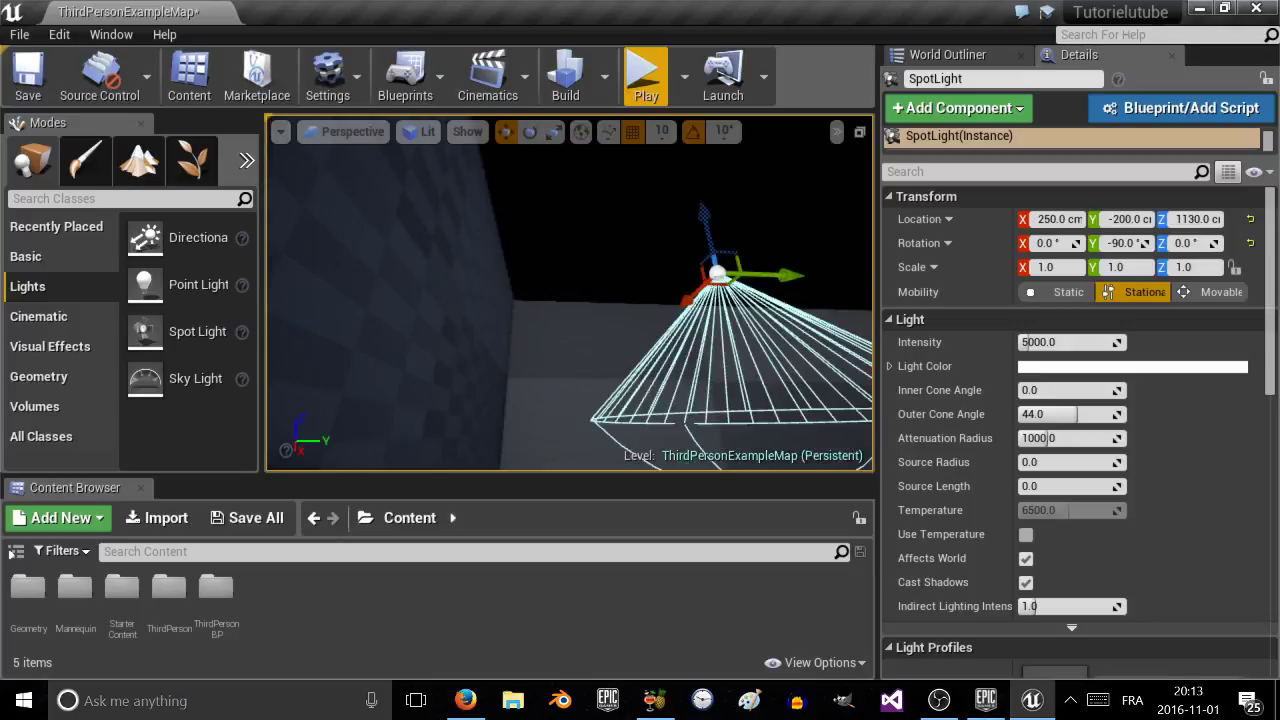
pyautogui.press('f')
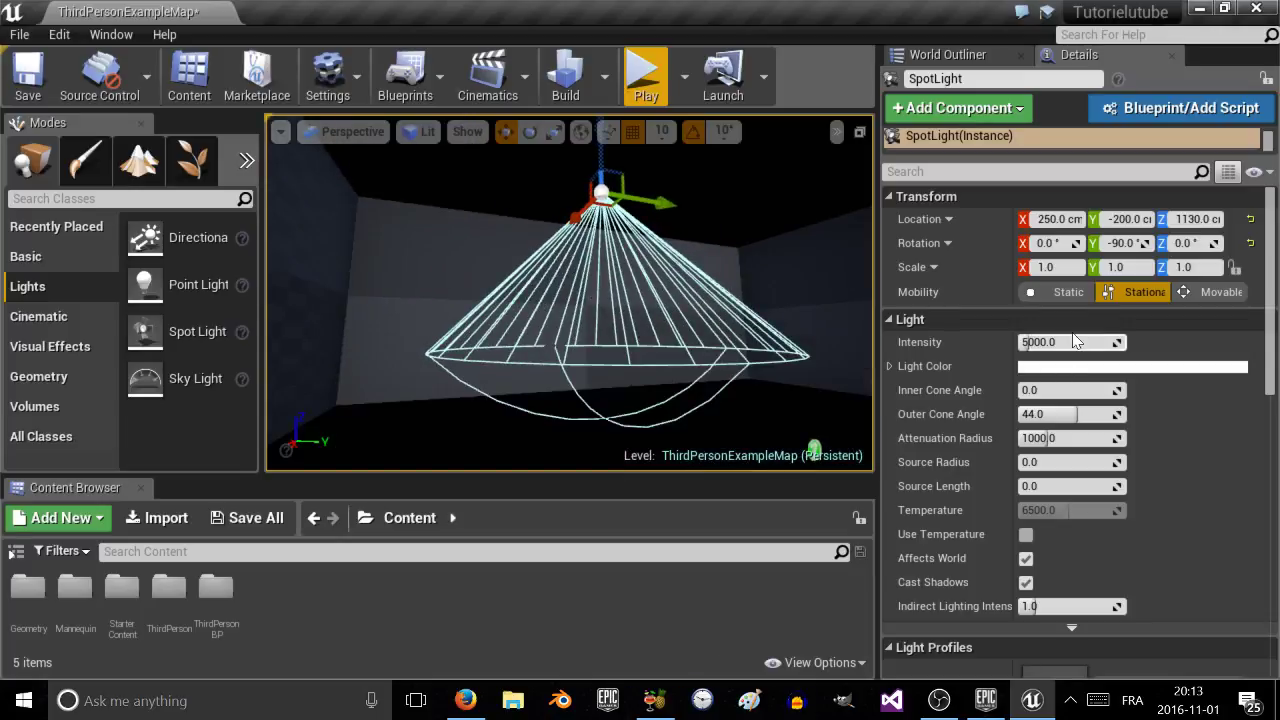
# Set the spot light's inner cone angle to about 51.7 and outer cone angle to about 53.2 degrees, keeping its colour white.
pyautogui.click(1057, 368)
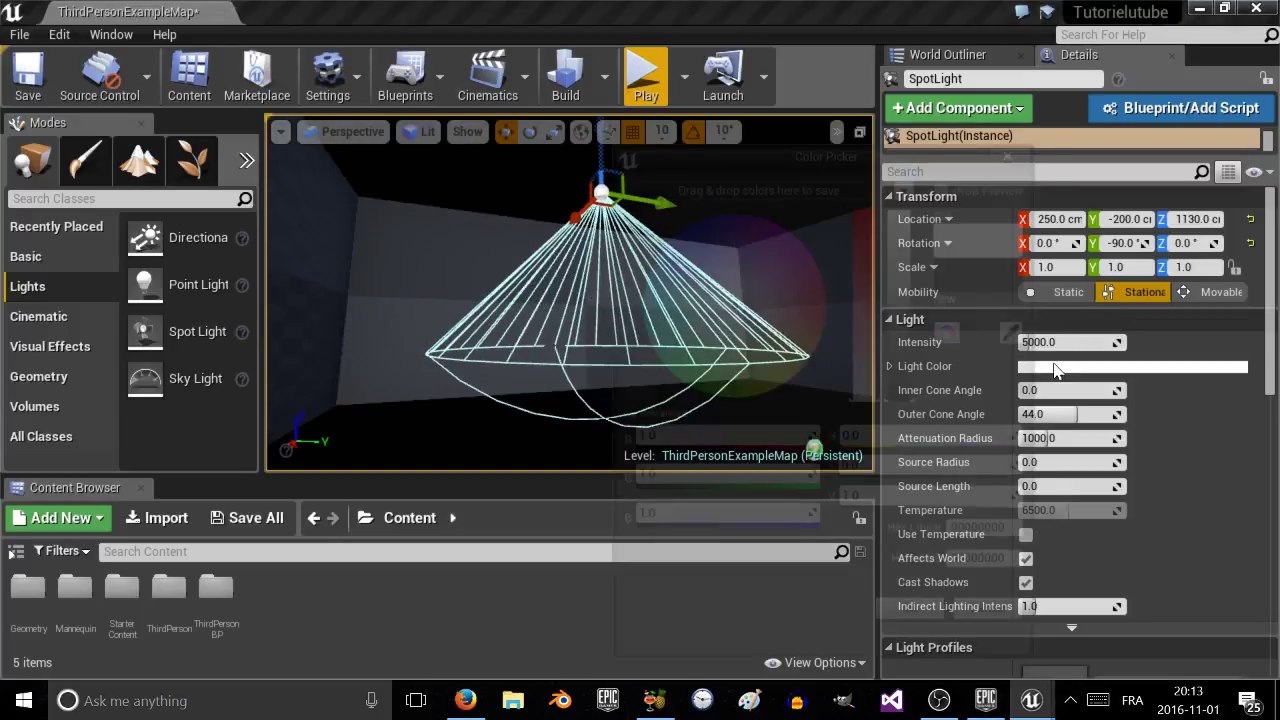
pyautogui.click(1026, 157)
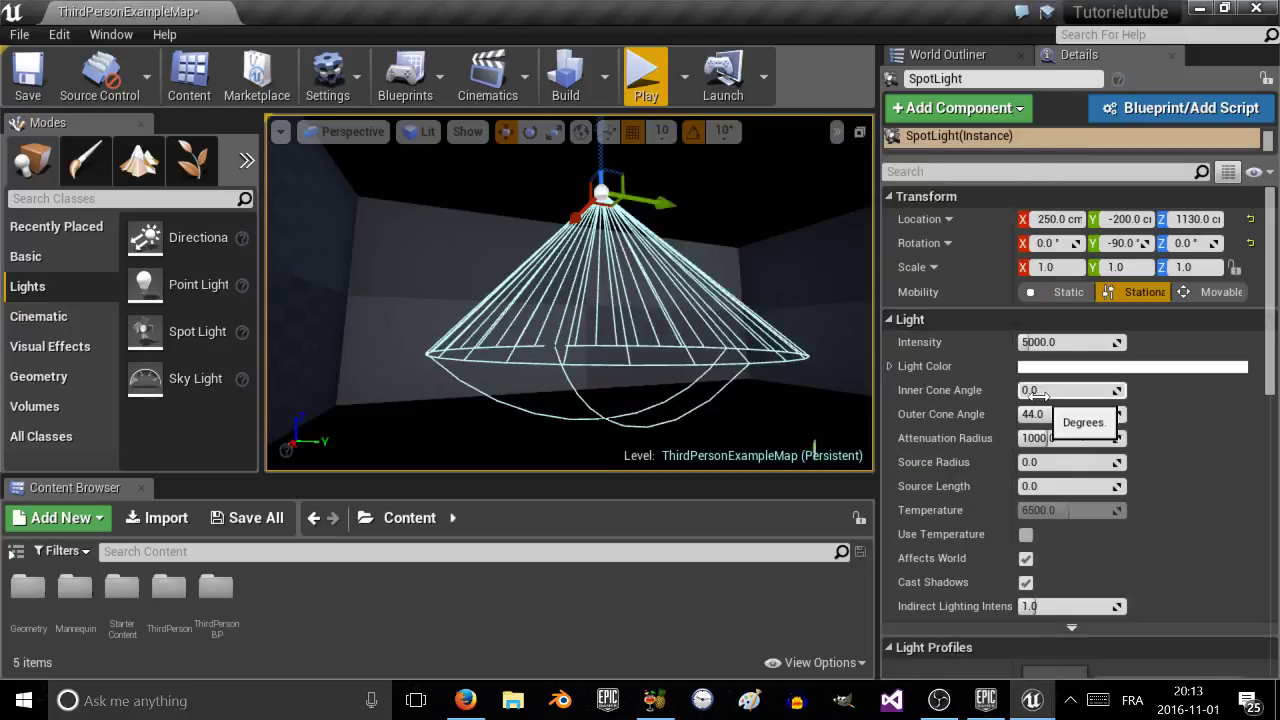
pyautogui.moveTo(1041, 396)
pyautogui.mouseDown()
pyautogui.moveTo(1070, 396)
pyautogui.moveTo(1038, 396)
pyautogui.mouseUp()
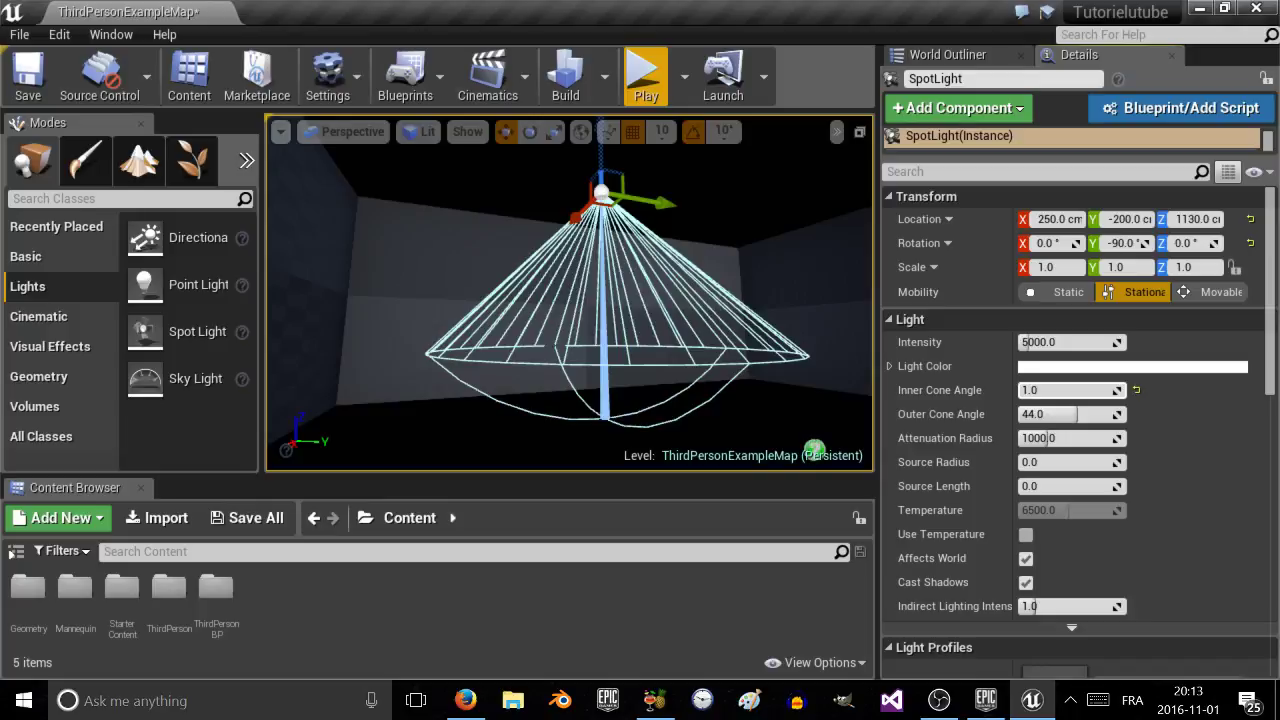
pyautogui.moveTo(1038, 396)
pyautogui.mouseDown()
pyautogui.moveTo(1135, 396)
pyautogui.moveTo(1036, 390)
pyautogui.mouseUp()
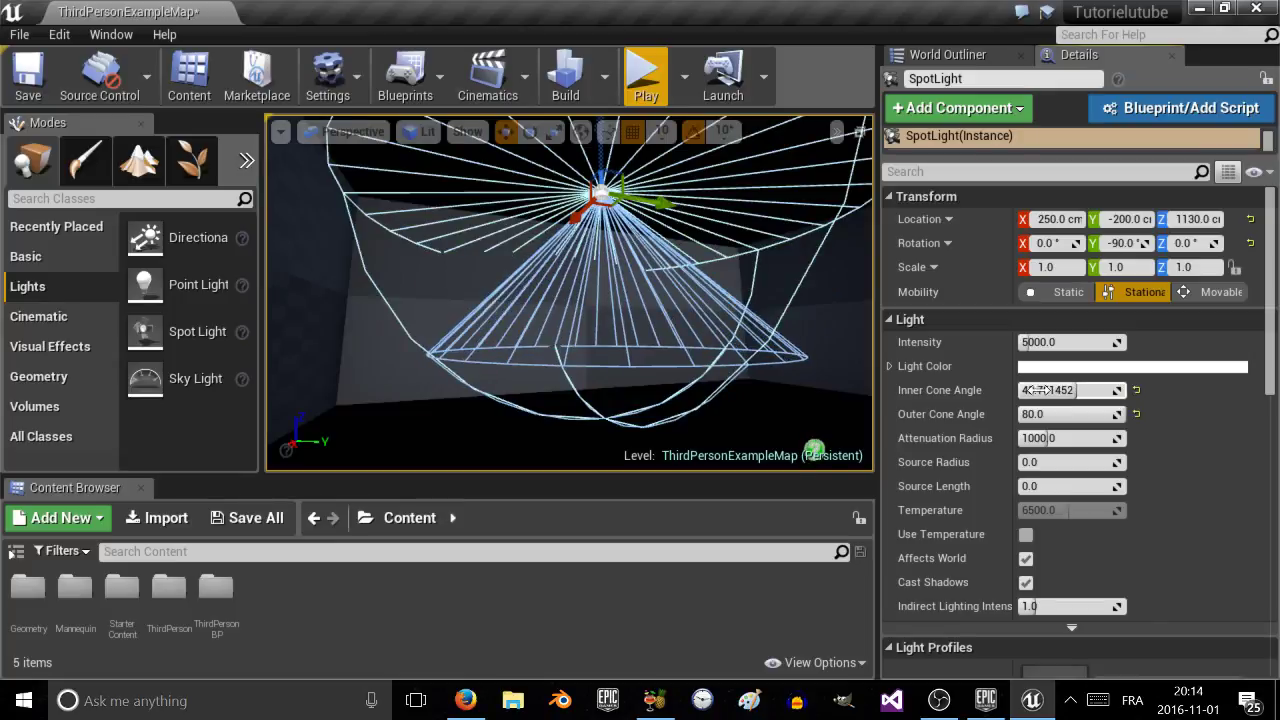
pyautogui.moveTo(1065, 414)
pyautogui.mouseDown()
pyautogui.moveTo(1008, 414)
pyautogui.moveTo(1034, 414)
pyautogui.moveTo(1064, 390)
pyautogui.mouseUp()
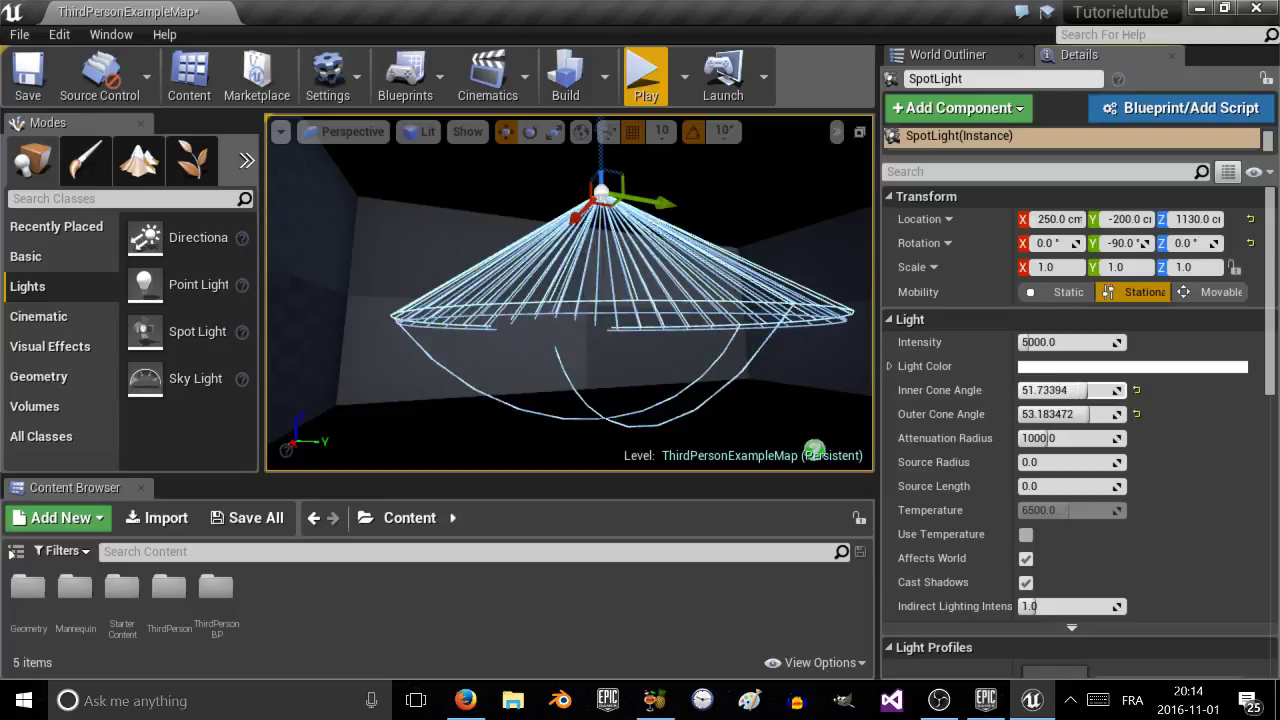
# Lower the spot light to Z 850 cm above the arena floor.
pyautogui.moveTo(648, 202); pyautogui.dragTo(644, 158, button='right')
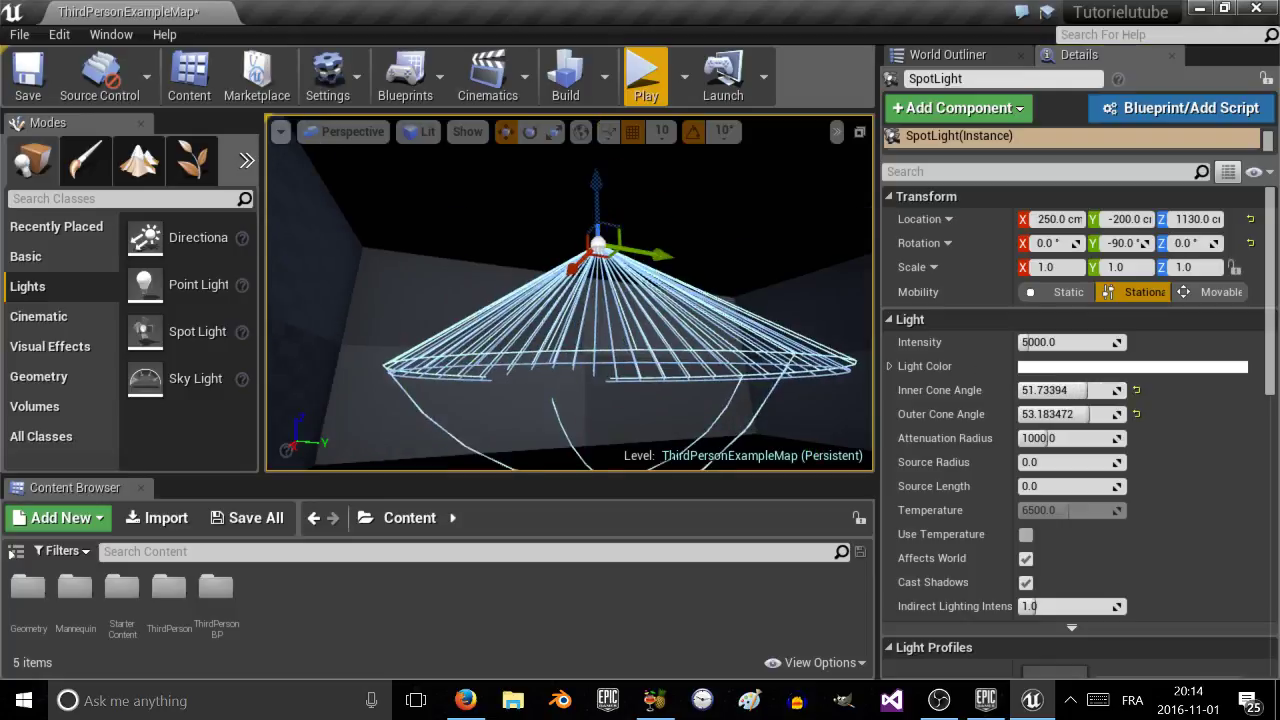
pyautogui.moveTo(597, 200); pyautogui.dragTo(597, 255)
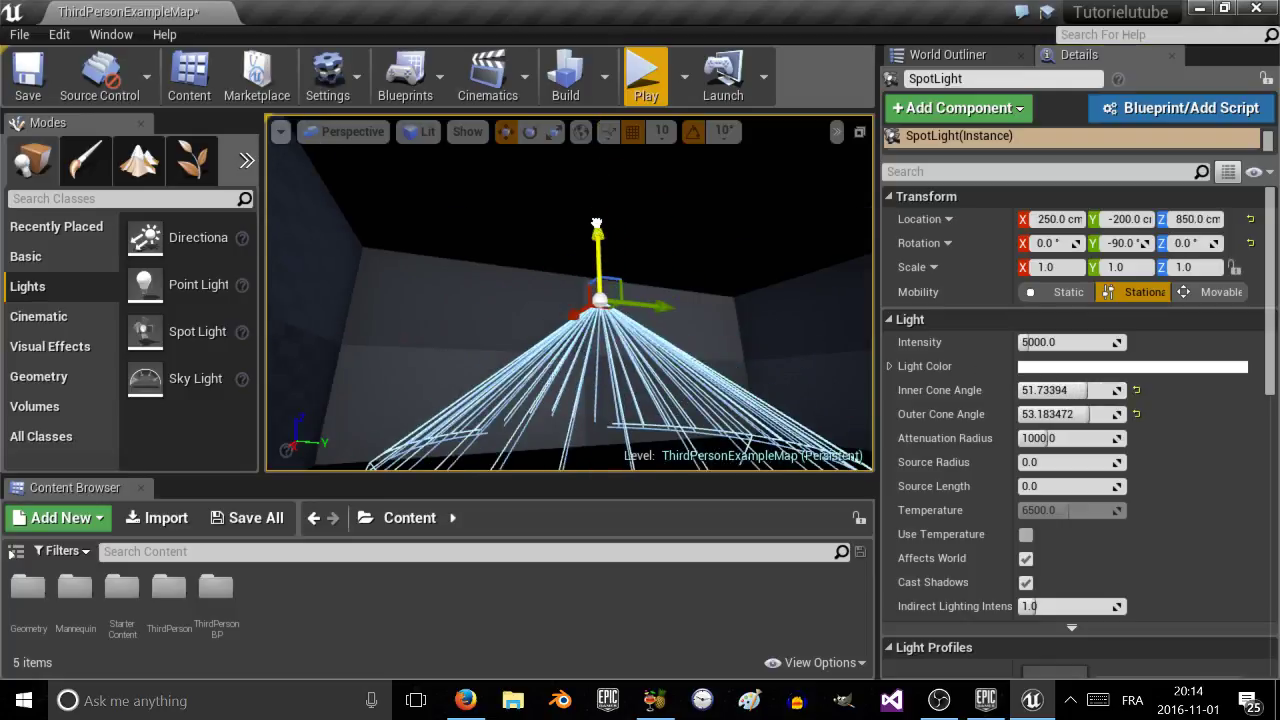
pyautogui.moveTo(597, 255); pyautogui.dragTo(659, 329, button='right')
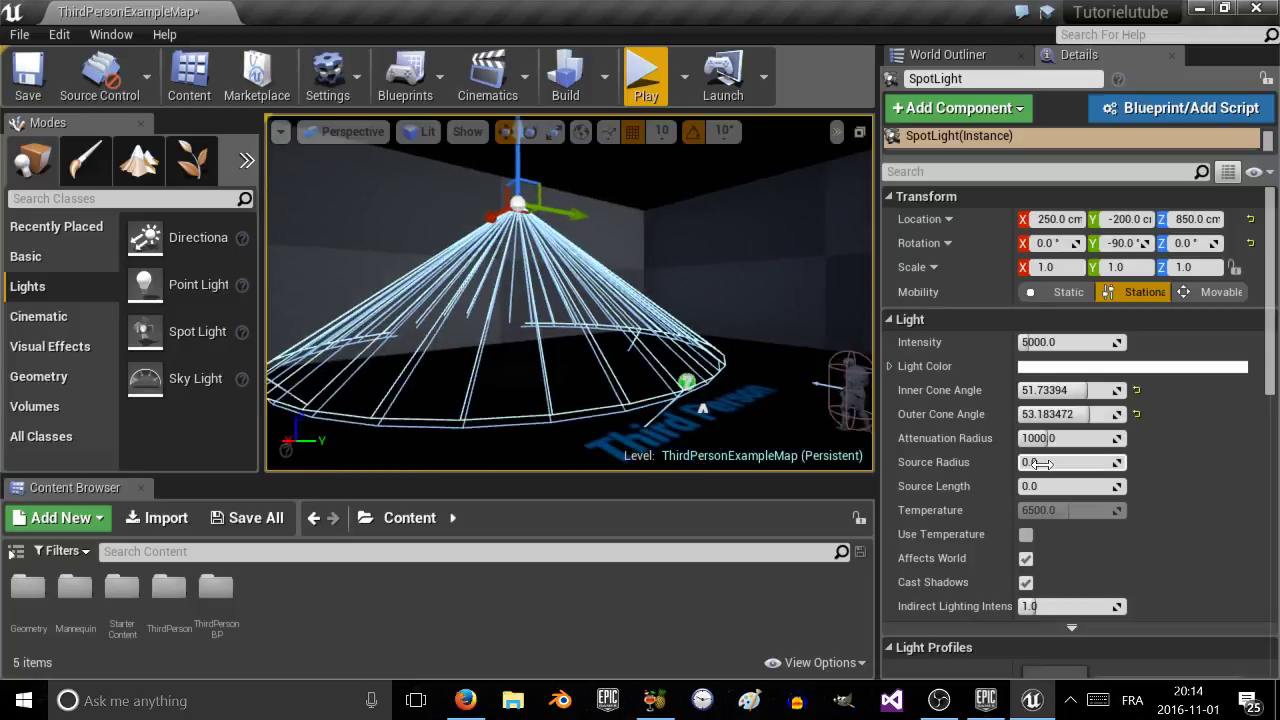
# Set the spot light's intensity to about 36920, resetting the source radius and source length to 0 after trying them.
pyautogui.moveTo(1030, 463); pyautogui.dragTo(1062, 463)
pyautogui.hotkey('ctrl', 'z')
pyautogui.moveTo(651, 332); pyautogui.dragTo(624, 352, button='right')
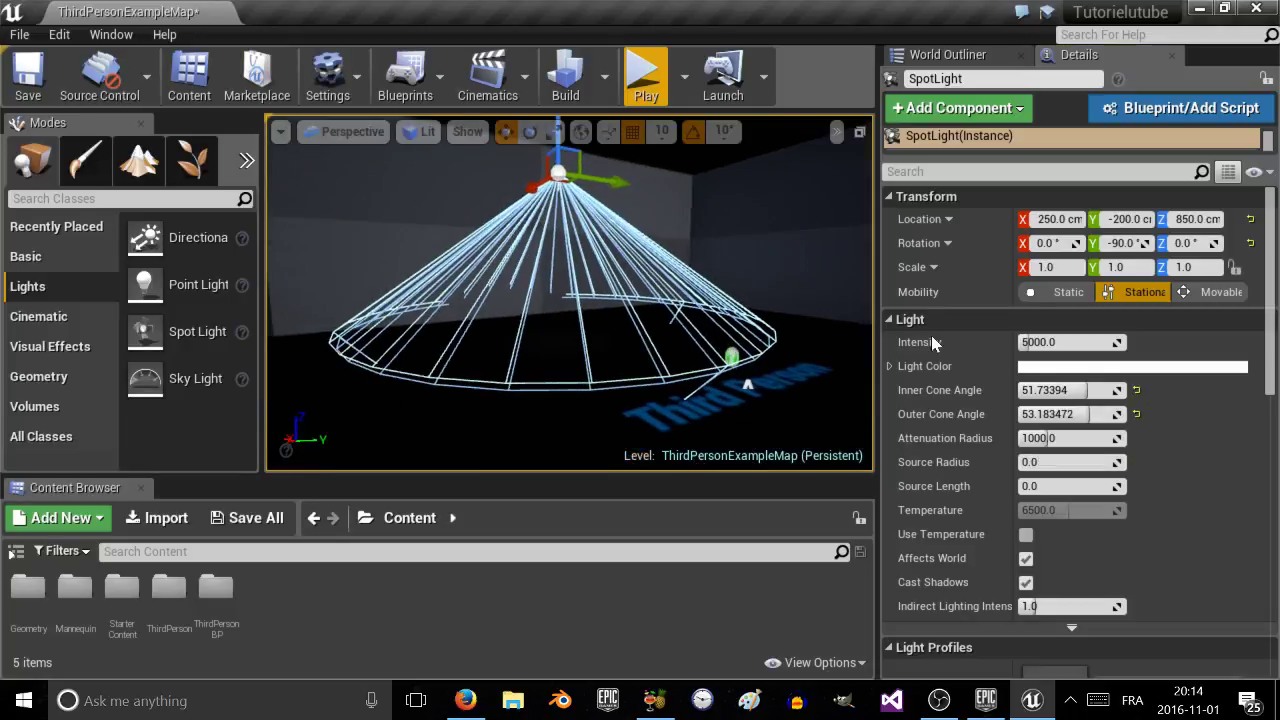
pyautogui.moveTo(1042, 341); pyautogui.dragTo(1068, 341)
pyautogui.moveTo(1059, 463); pyautogui.dragTo(1066, 480)
pyautogui.click(1136, 486)
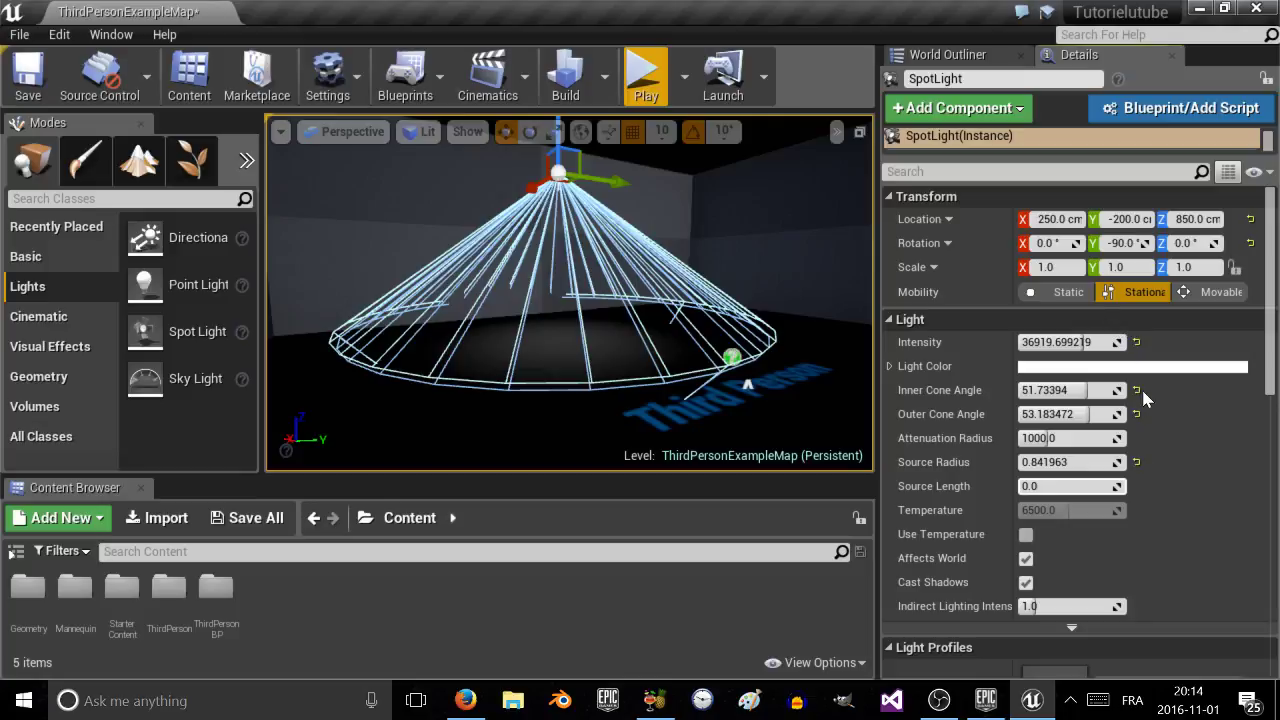
pyautogui.click(1136, 462)
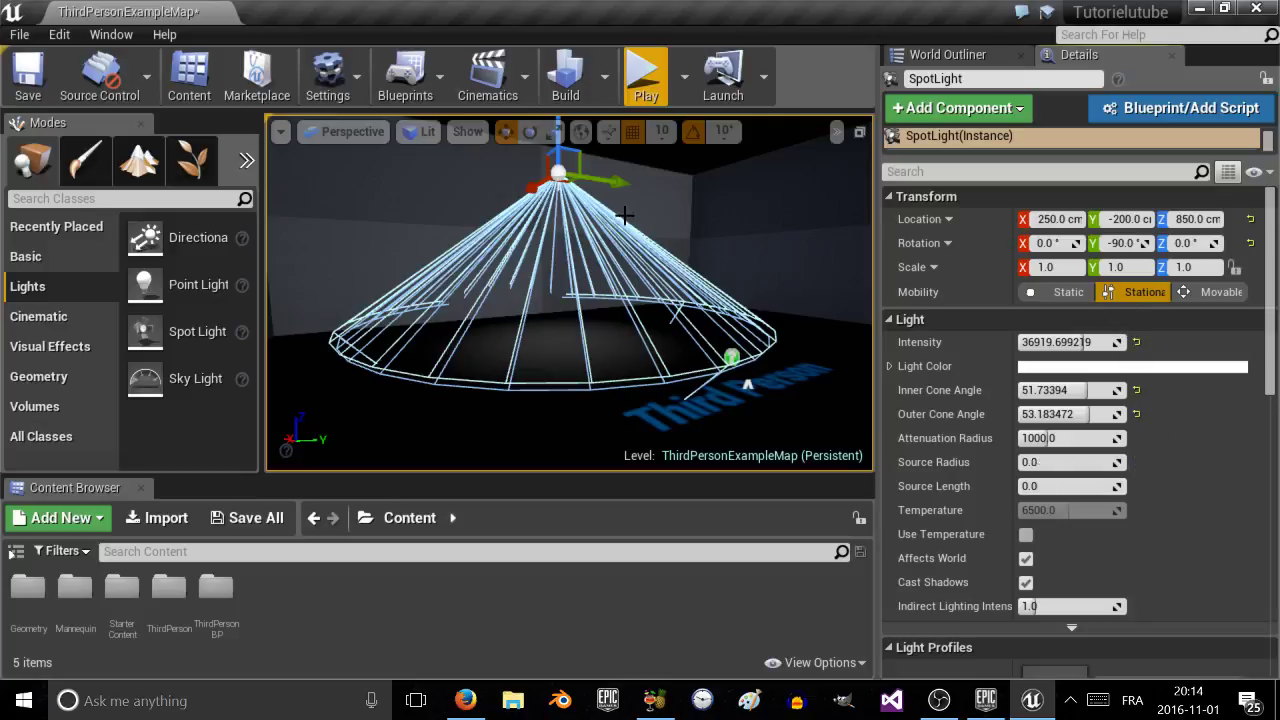
# Play-test the level by running the character around the white spot-lit area, and end the session.
pyautogui.click(644, 72)
pyautogui.press('w')
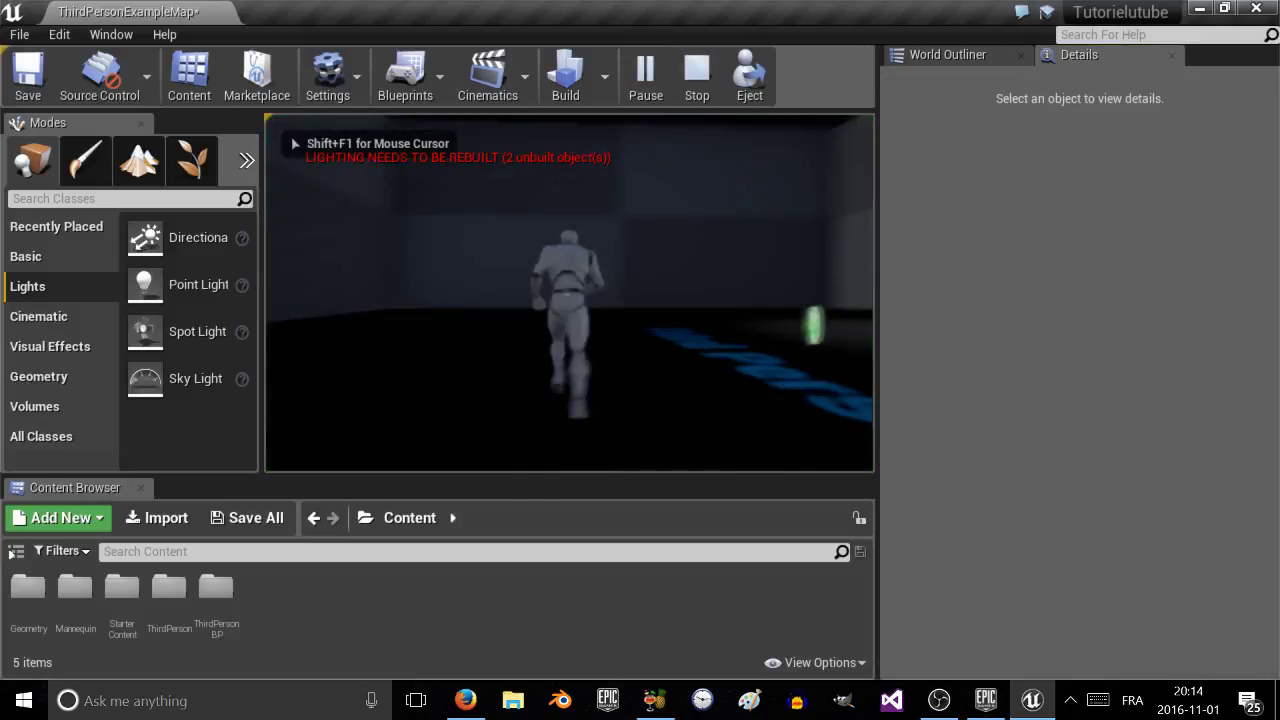
pyautogui.press('a')
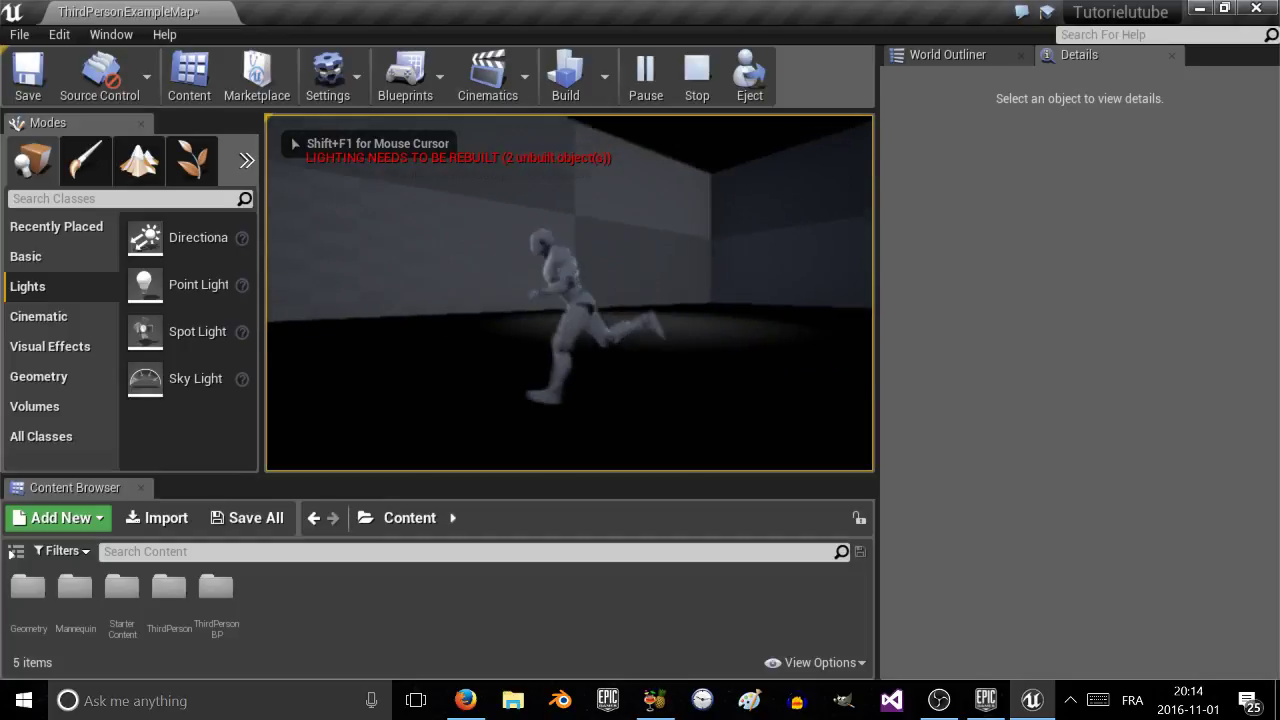
pyautogui.press('w')
pyautogui.press('w')
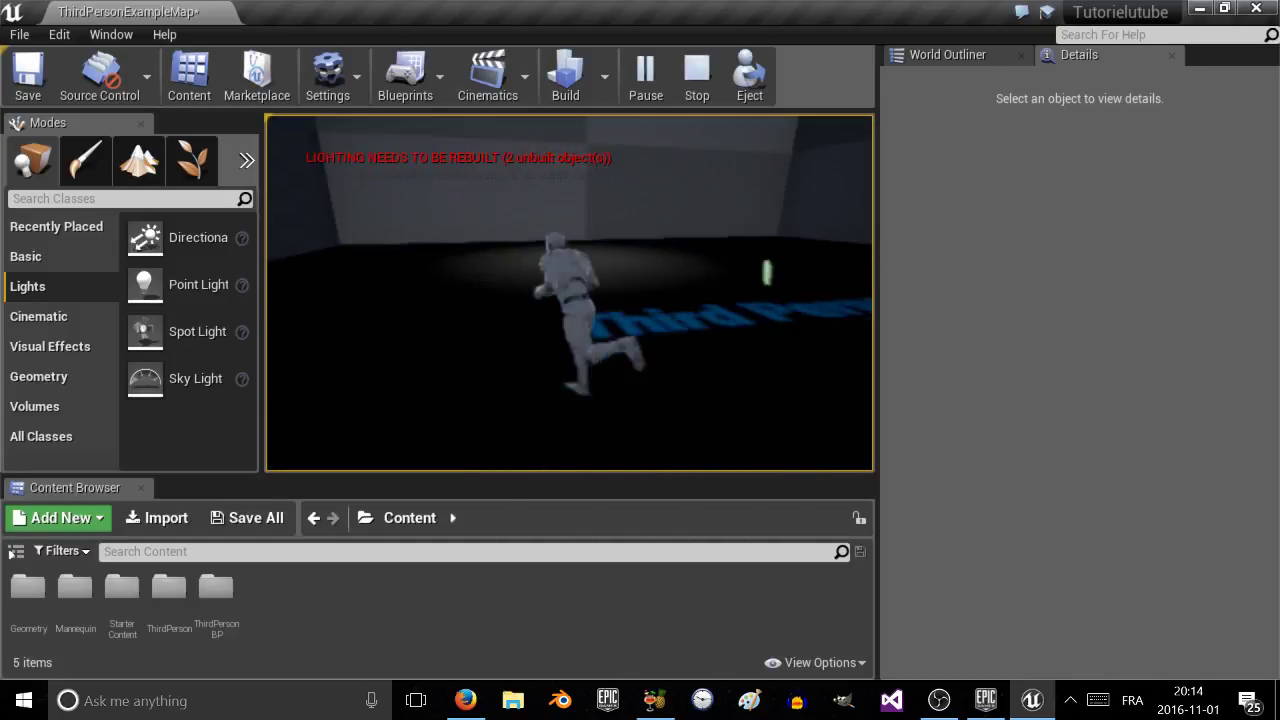
pyautogui.press('Escape')
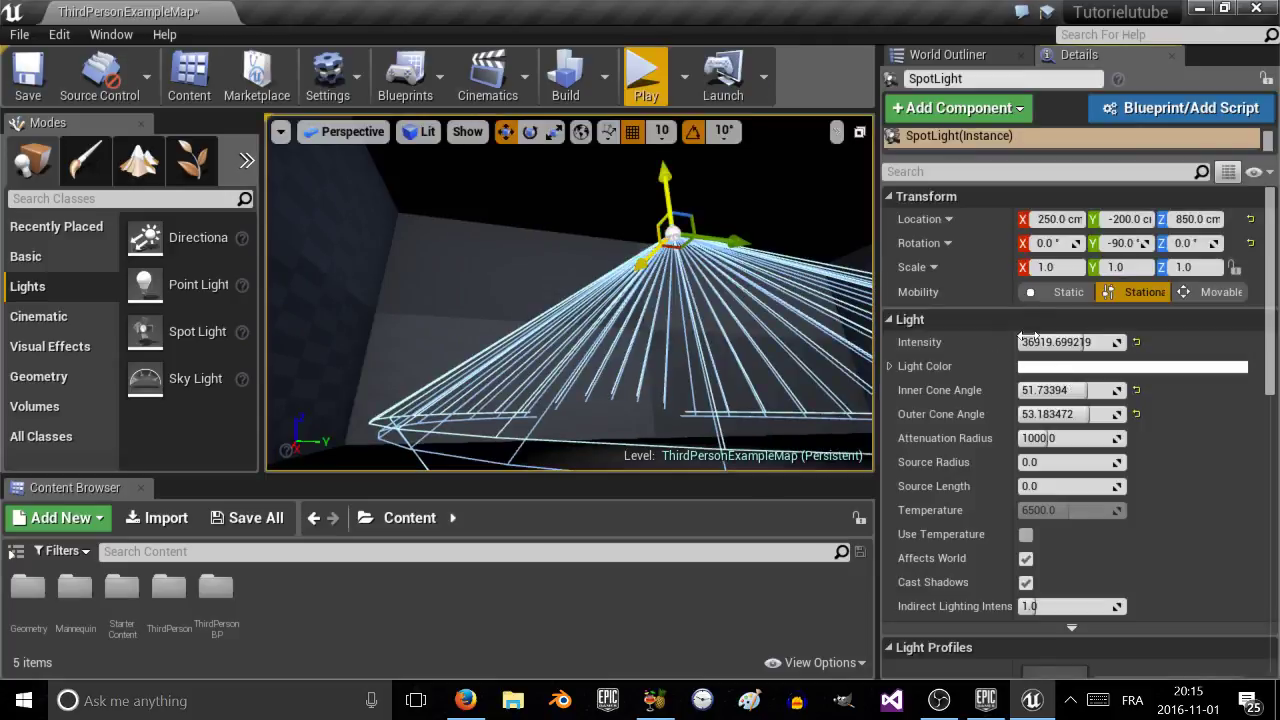
# Change the spot light's colour to blue with hue 234 and saturation 0.94.
pyautogui.click(1038, 378)
pyautogui.click(1038, 367)
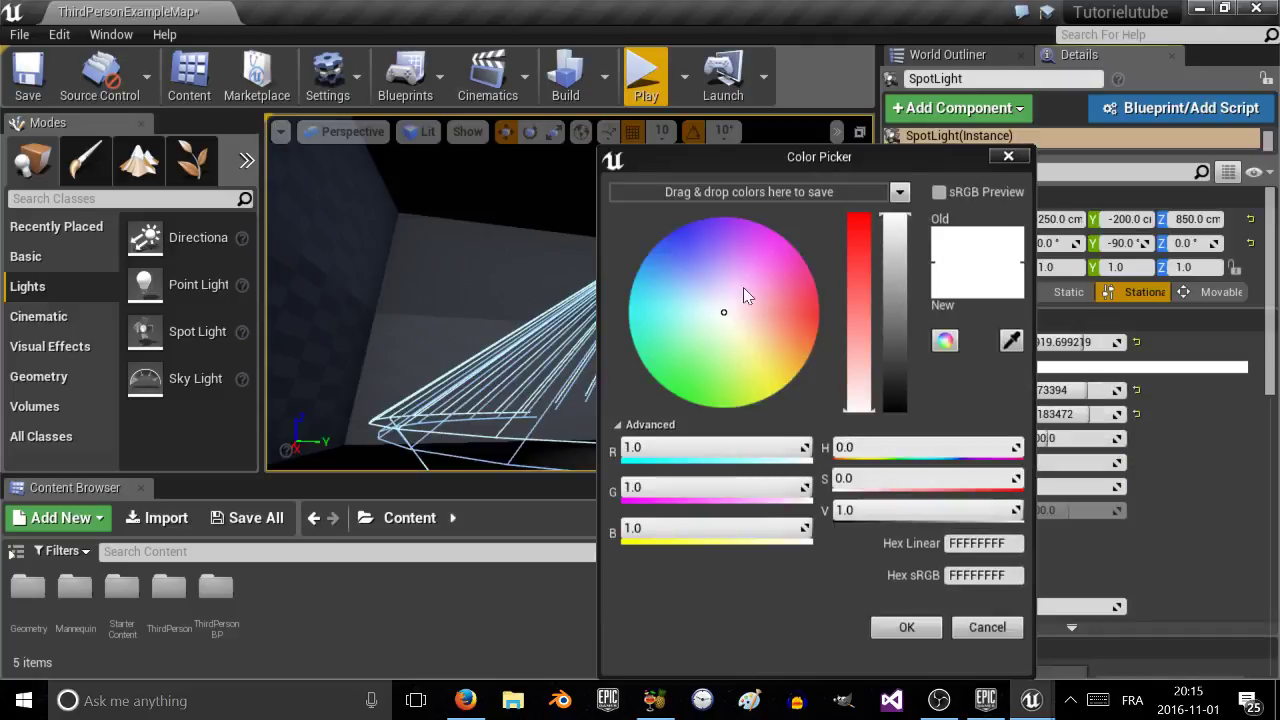
pyautogui.click(670, 241)
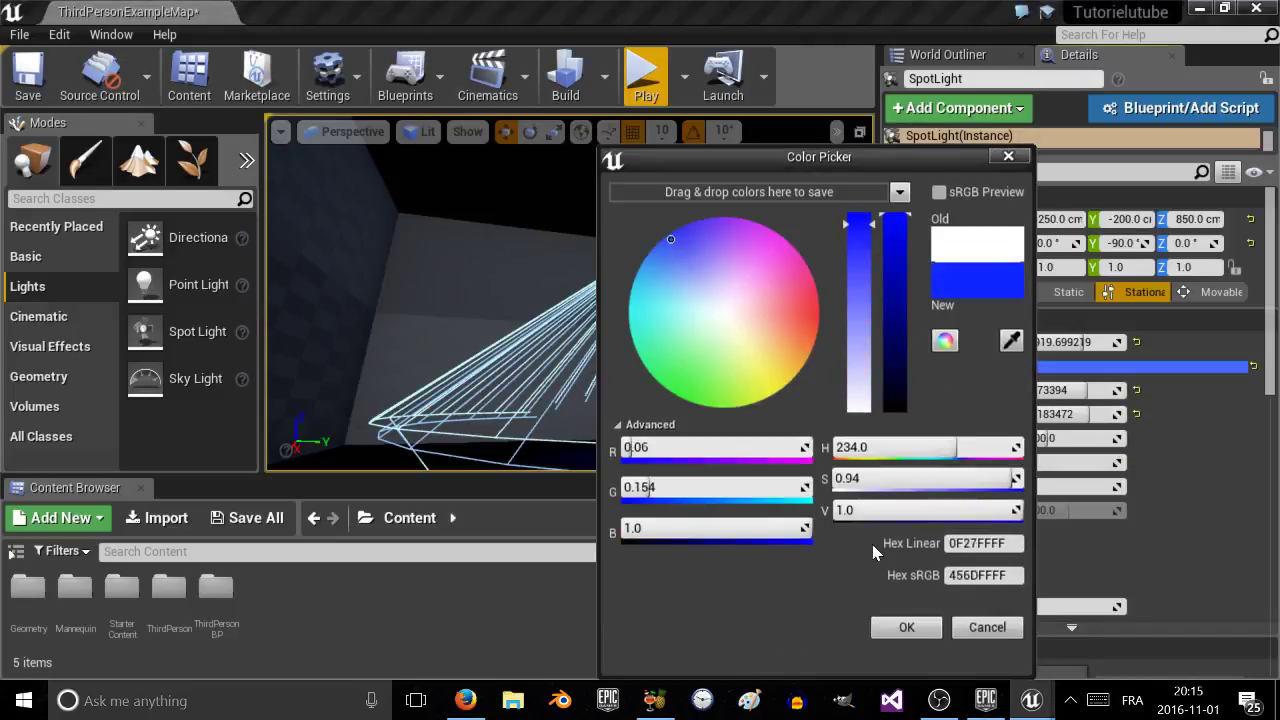
pyautogui.click(906, 627)
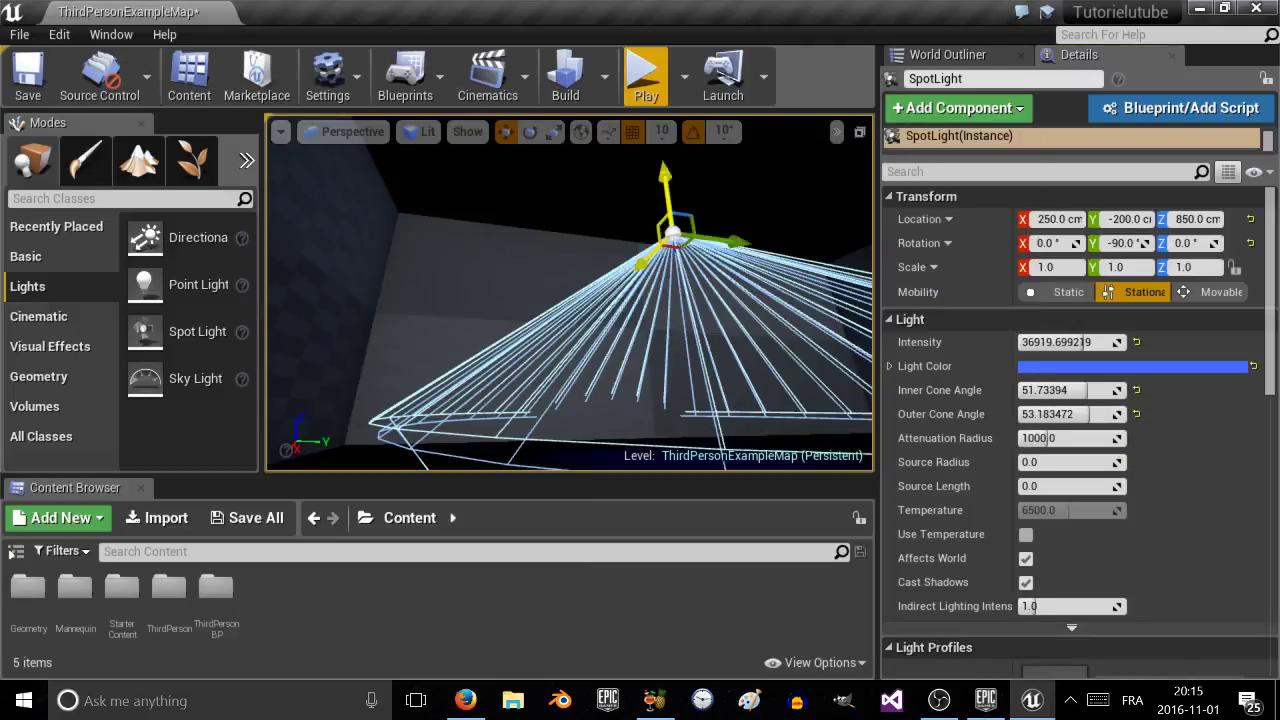
# Play-test the level by running the character around the blue spot-lit floor, and stop the session.
pyautogui.click(761, 79)
pyautogui.click(640, 82)
pyautogui.click(640, 88)
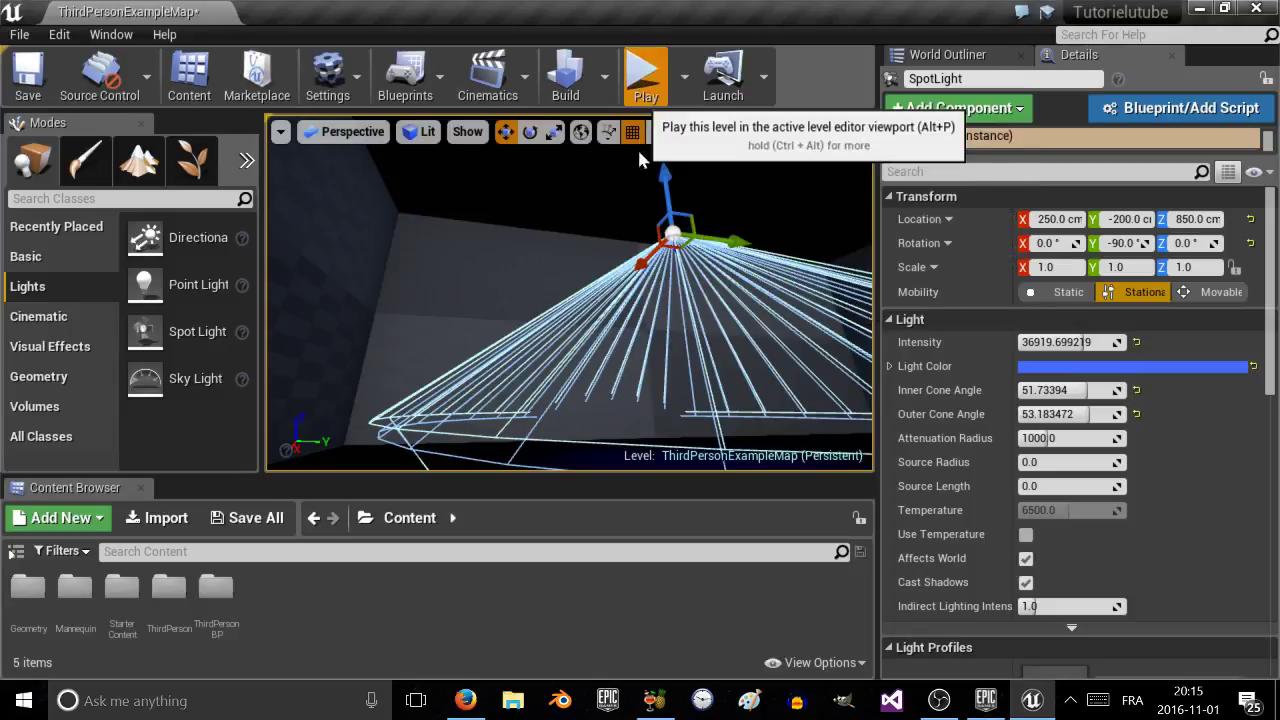
pyautogui.press('w')
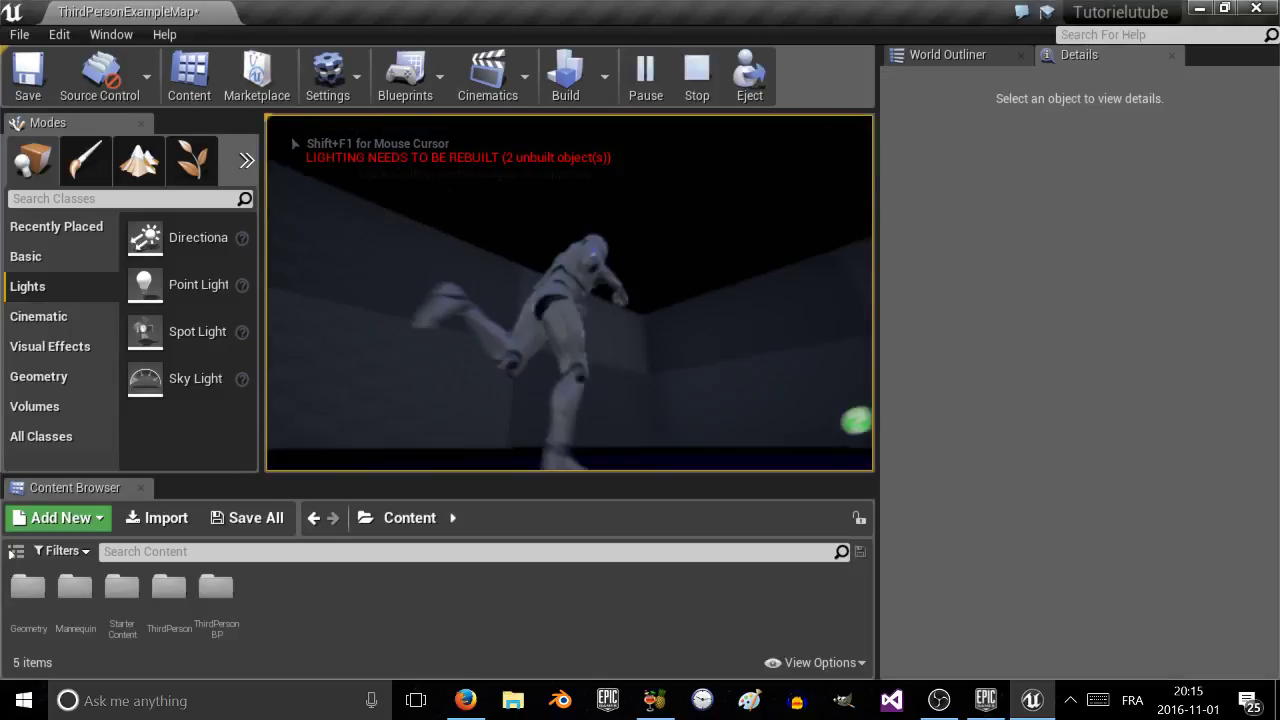
pyautogui.press('d')
pyautogui.press('s')
pyautogui.press('a')
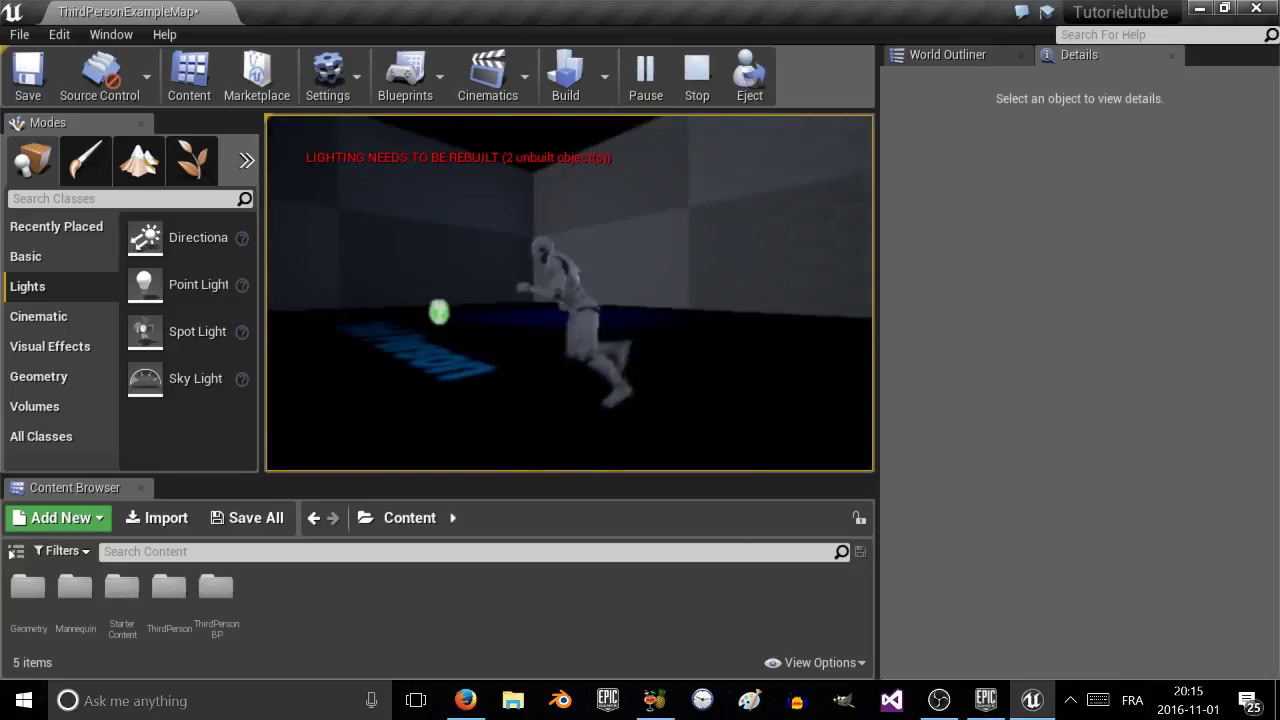
pyautogui.hotkey('shift', 'F1')
pyautogui.press('Escape')
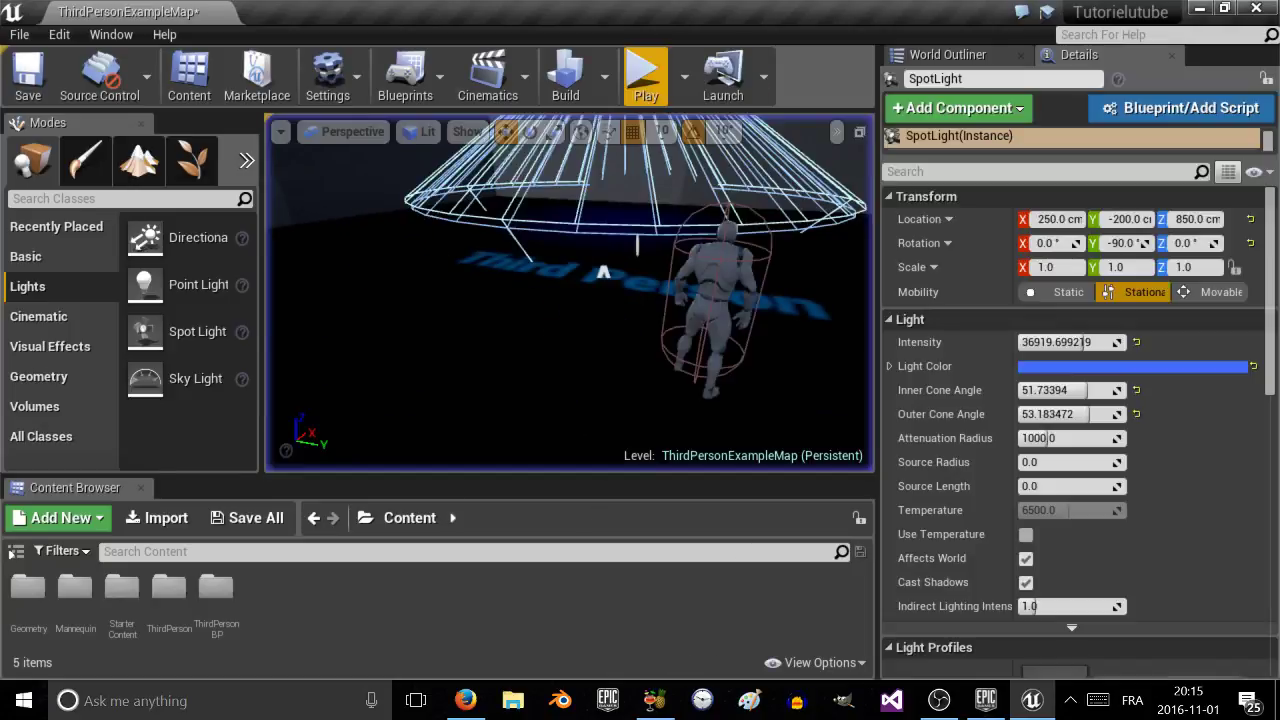